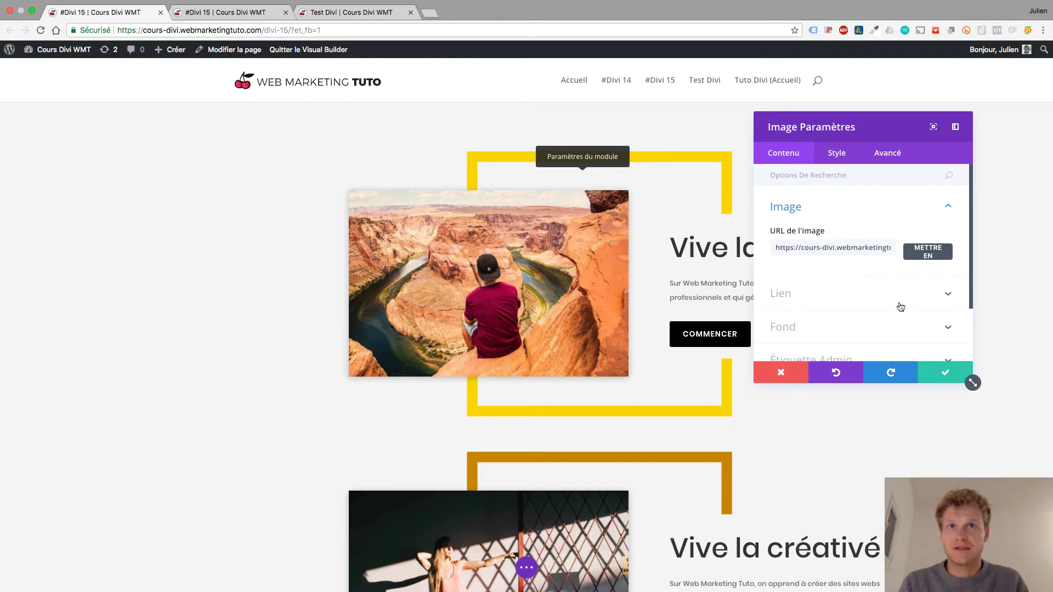
Step: Try purple #7700a3 as the background colour of the canyon image module and discard the module's changes
left_click(826, 321)
left_click(824, 283)
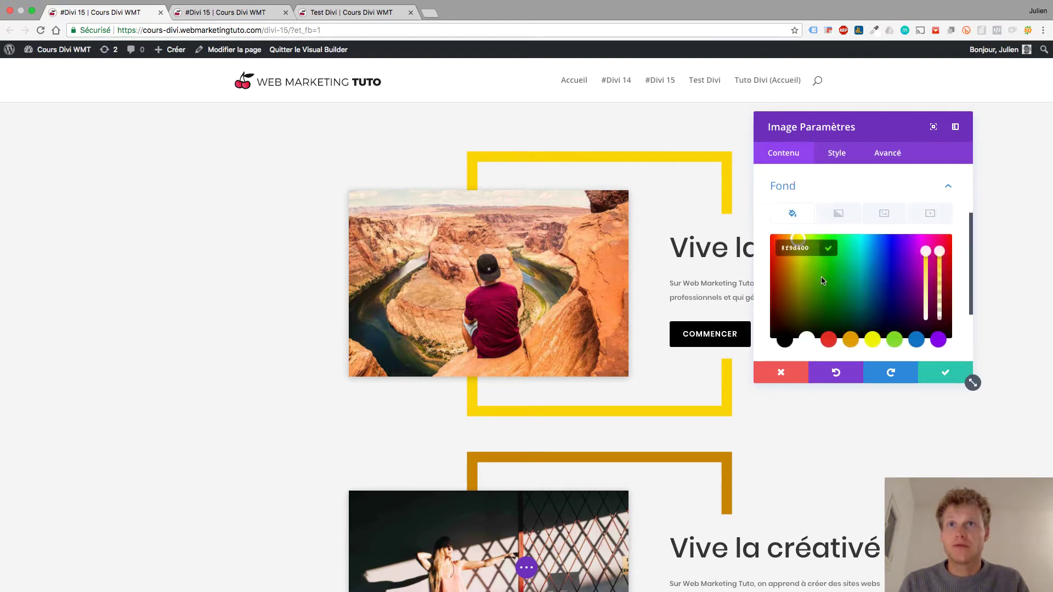
left_click_drag(825, 285, 916, 275)
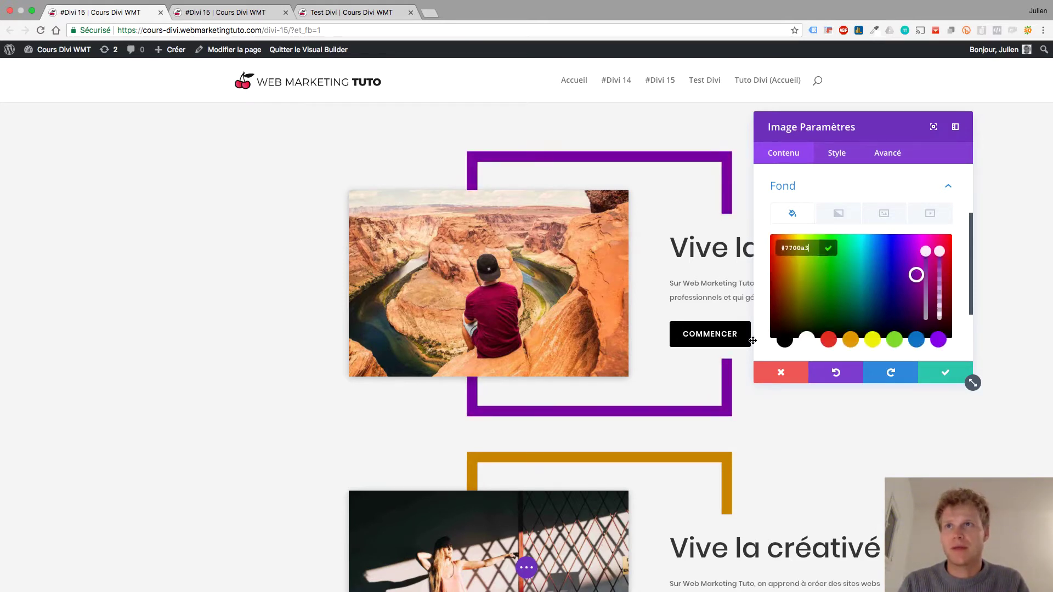
left_click(781, 372)
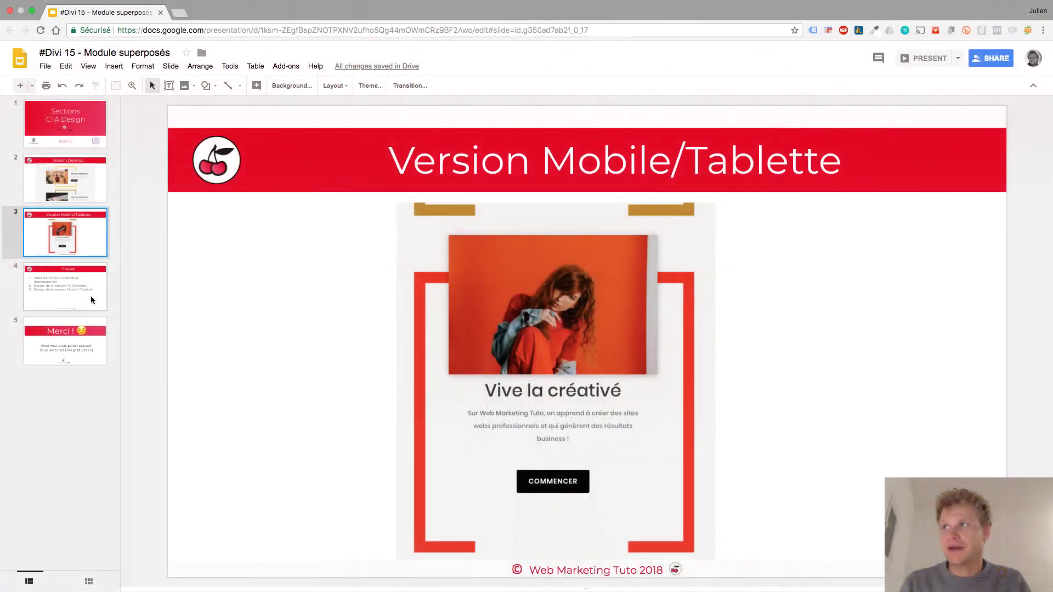
Step: Review the "Etapes" slide and the "Version Desktop" slide of the presentation
left_click(120, 298)
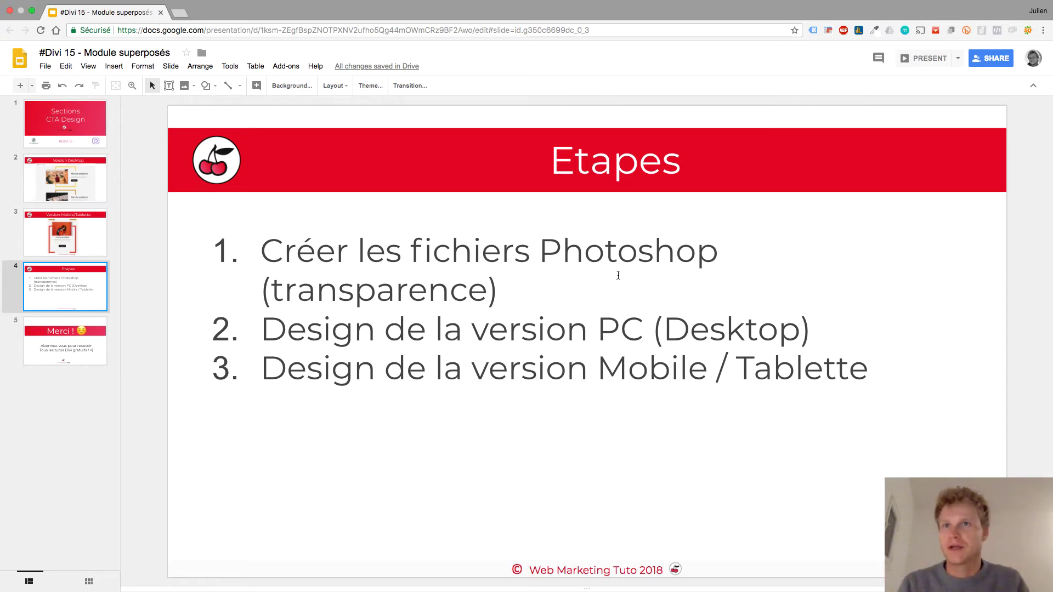
left_click(91, 179)
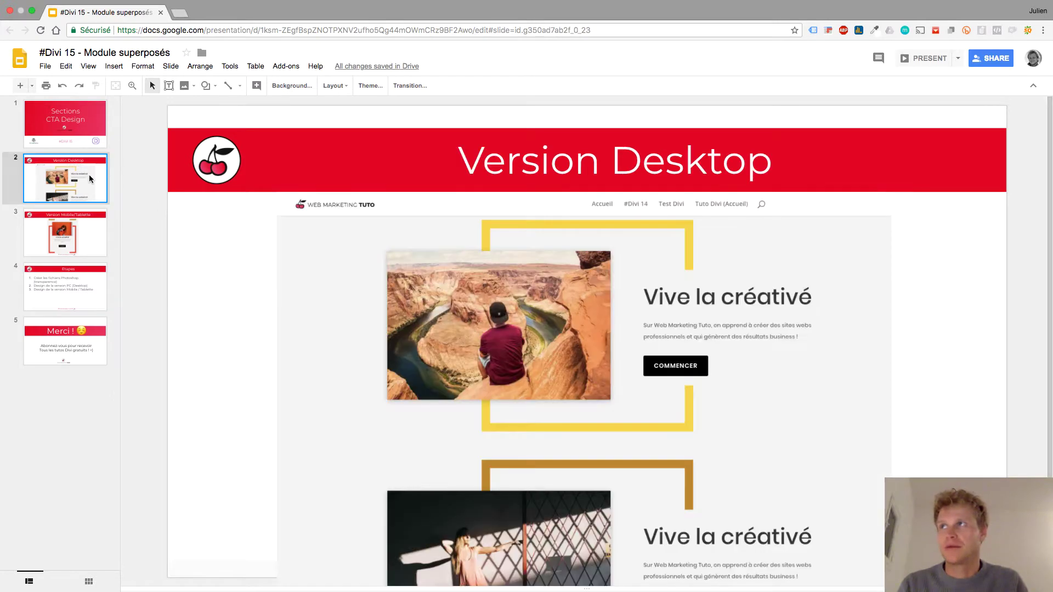
Step: Switch to Photoshop and create a new 800 × 800 px RGB document with transparent background at 144 pixels/inch
key("ctrl+Left")
key("ctrl+Left")
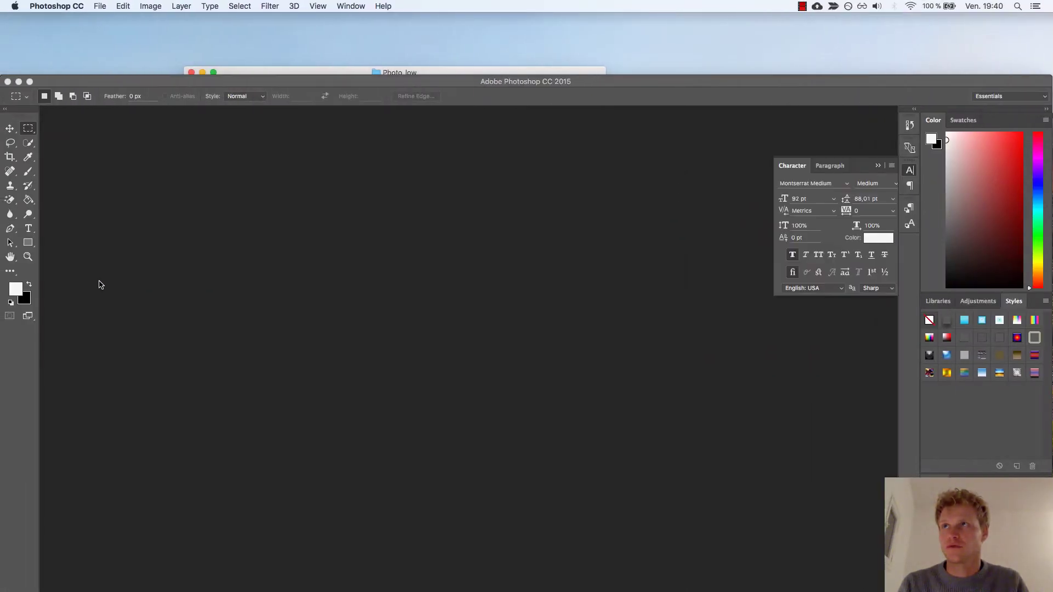
double_click(579, 81)
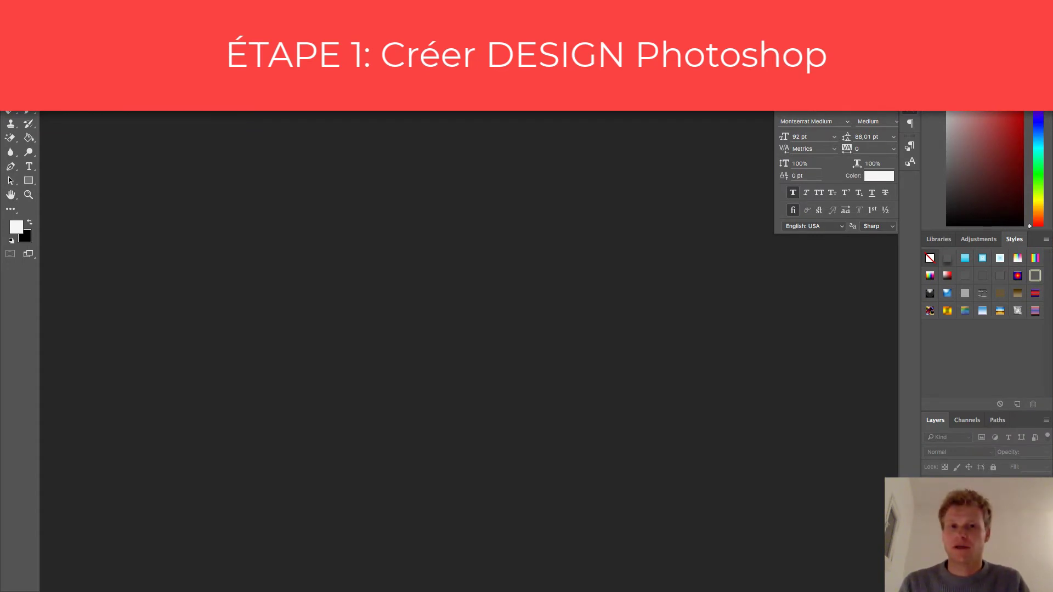
key("super+n")
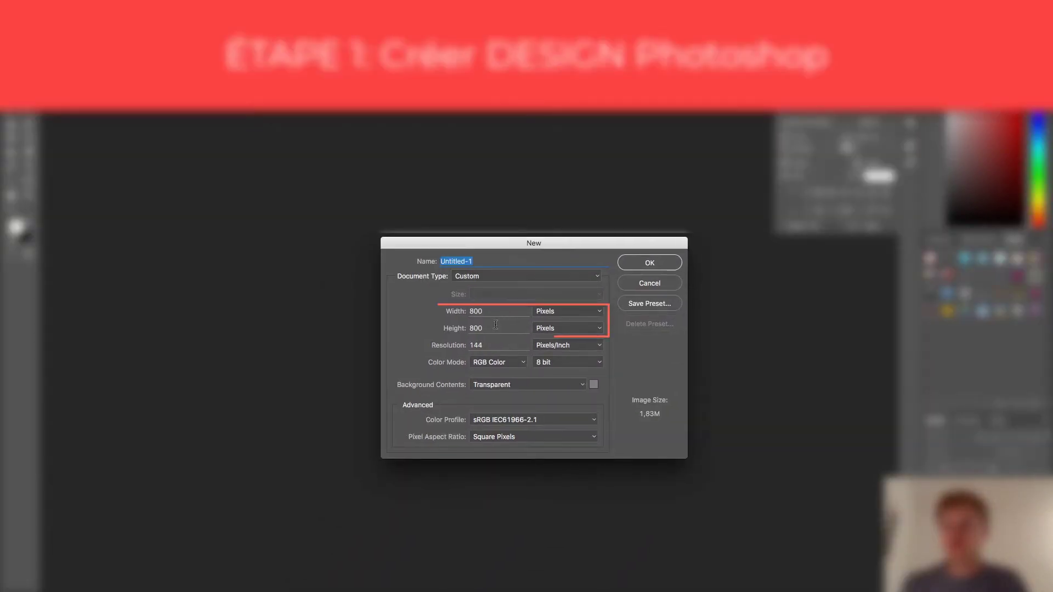
left_click(649, 269)
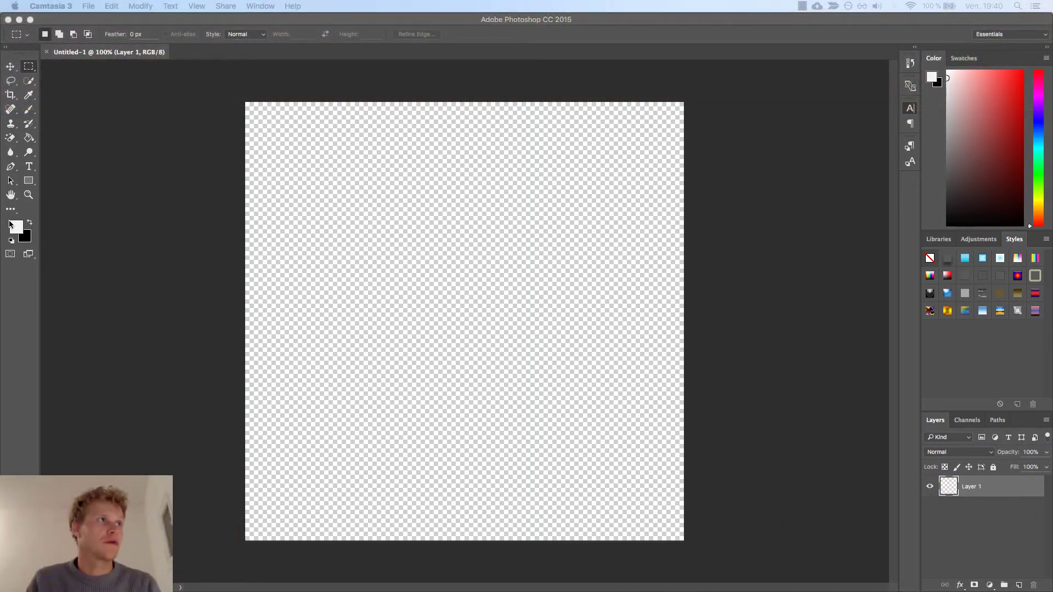
Step: Set the foreground colour to #F3F2F2 and fill the whole of Layer 1 with it using the Paint Bucket
left_click(13, 224)
left_click(13, 224)
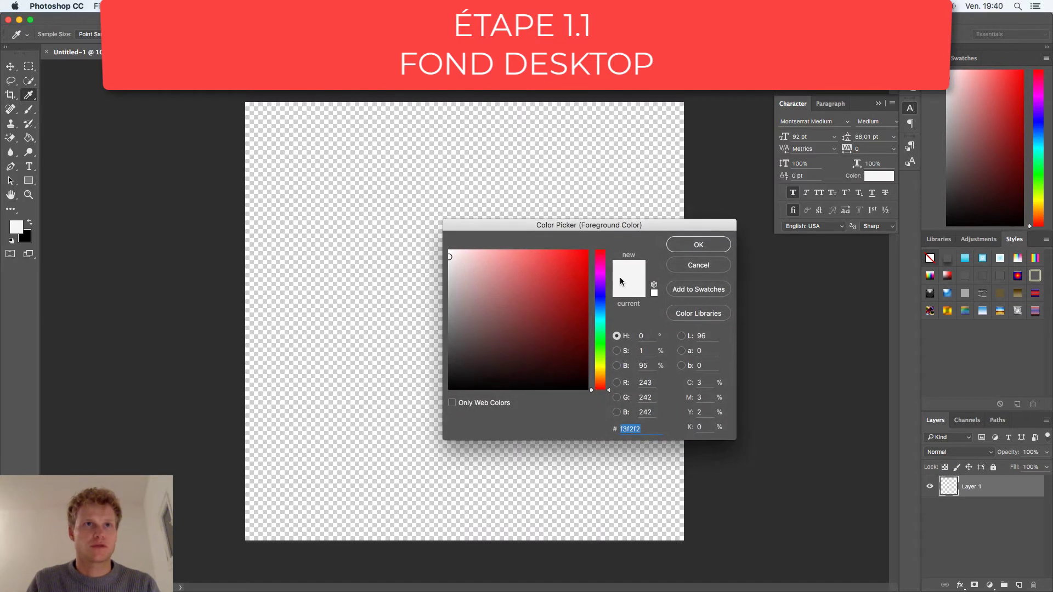
type("F3F2F2")
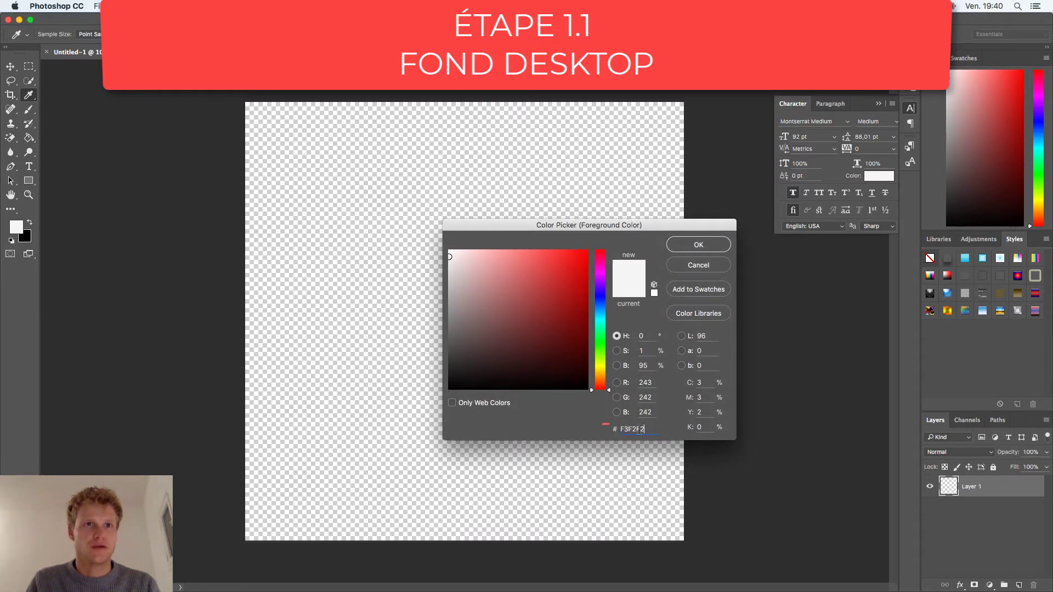
left_click(685, 245)
key("m")
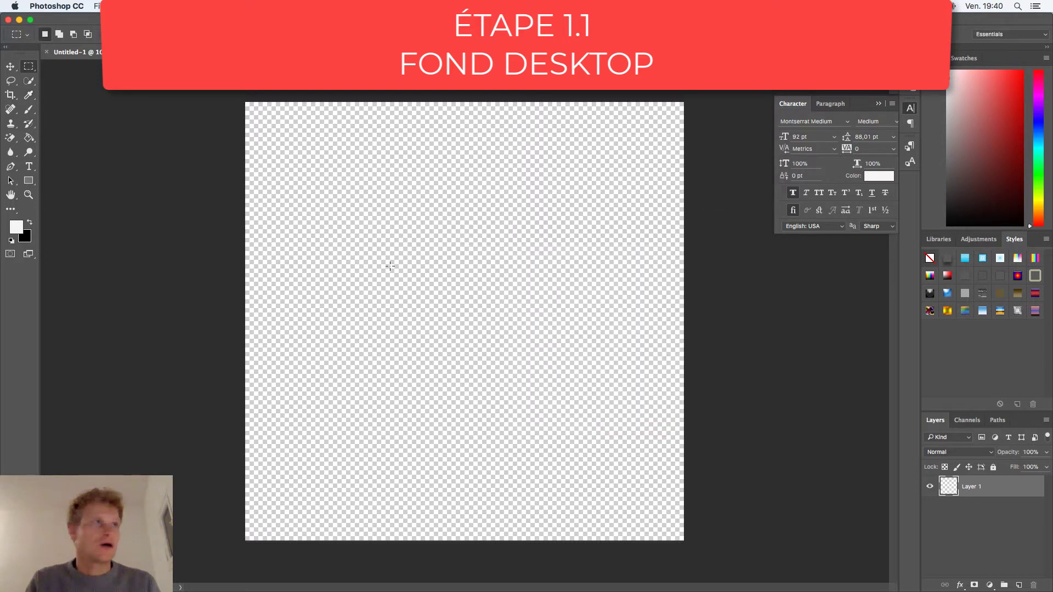
left_click(29, 138)
left_click(363, 196)
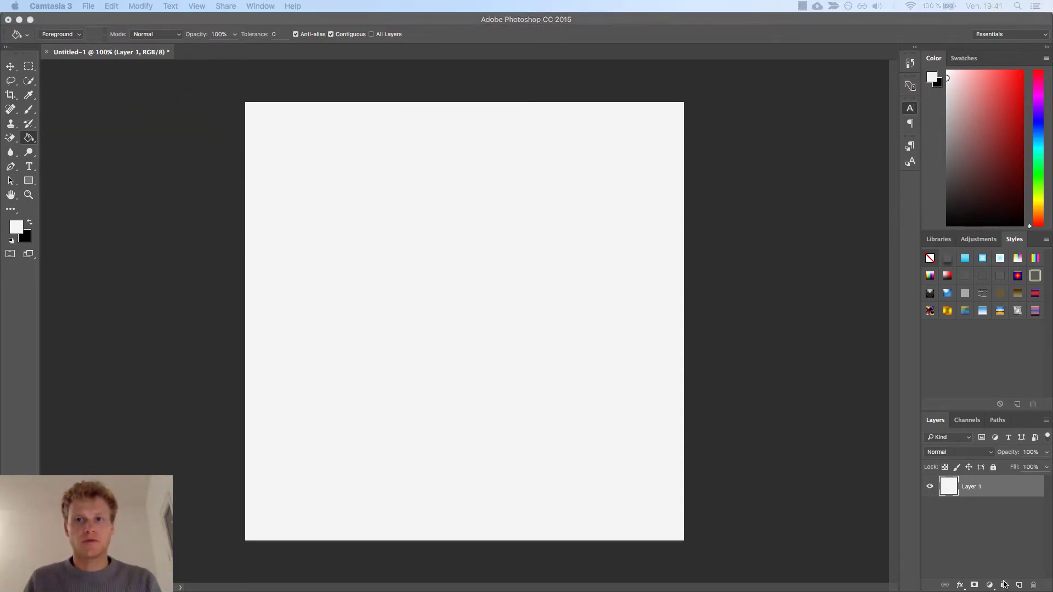
Step: Add a layer mask to Layer 1 and create a new empty layer above it
left_click(974, 586)
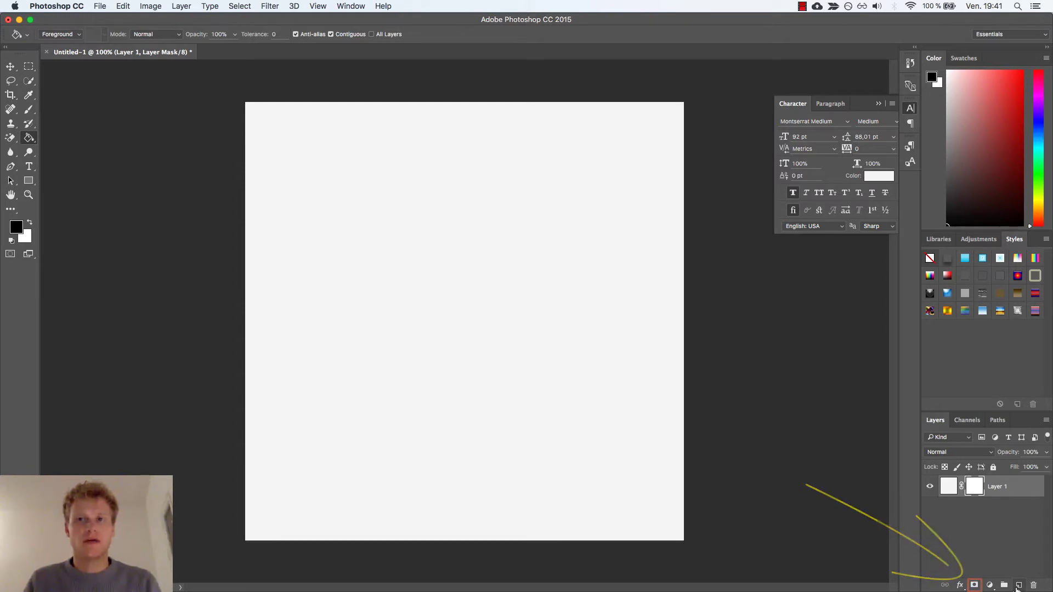
key("x")
left_click(1019, 586)
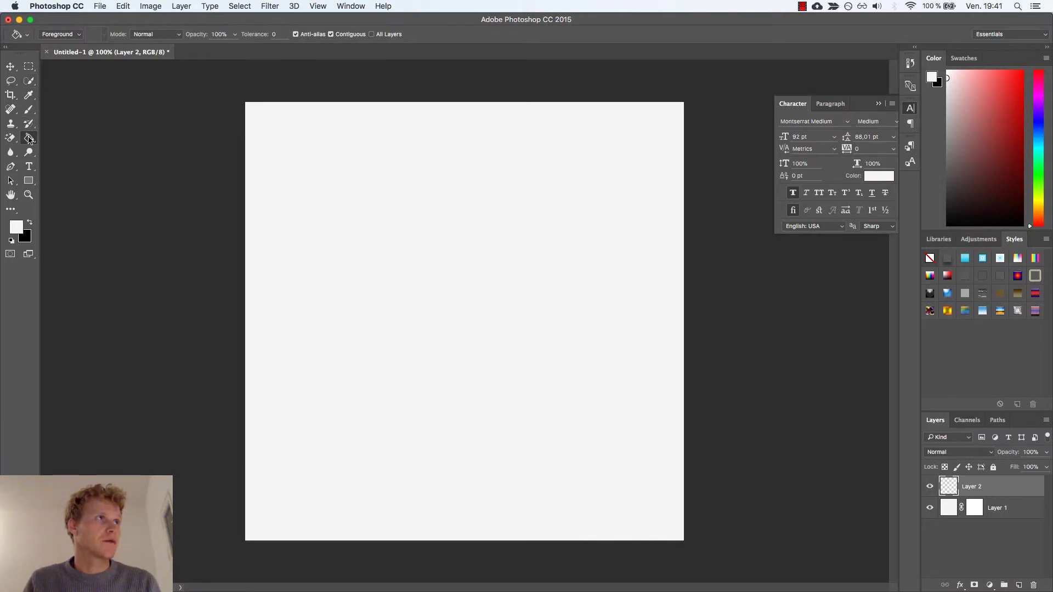
Step: Draw a square of about 747 px with no fill and a 30 px black stroke, and centre it on the canvas
left_click(29, 181)
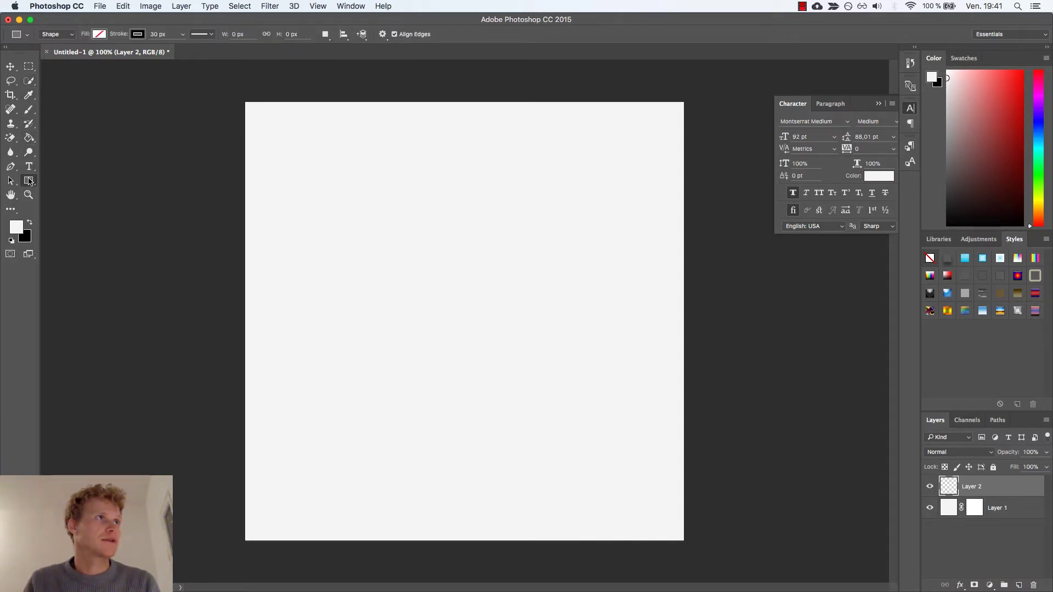
left_click(99, 36)
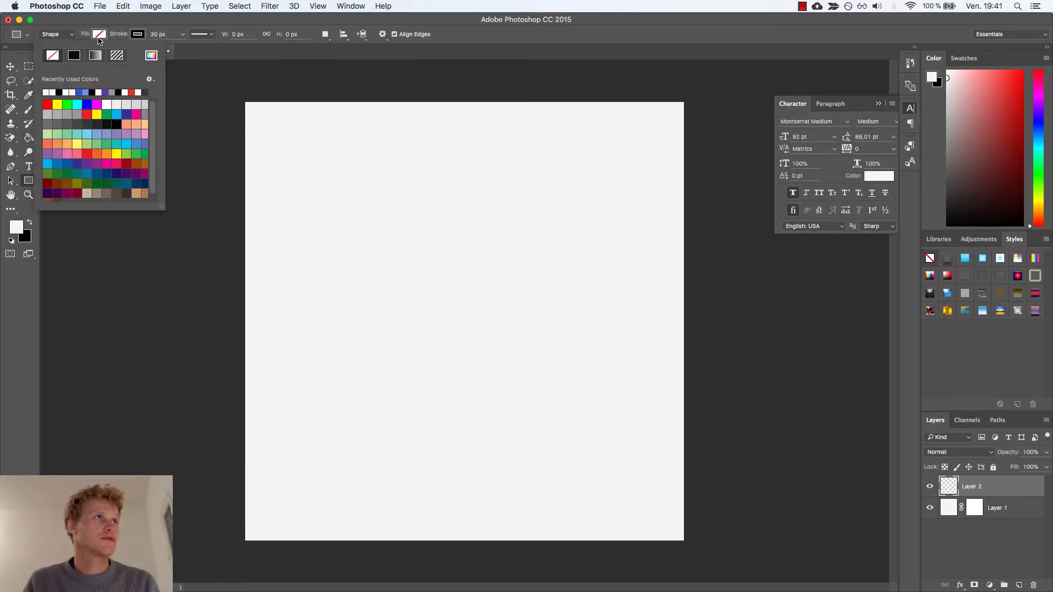
left_click(100, 41)
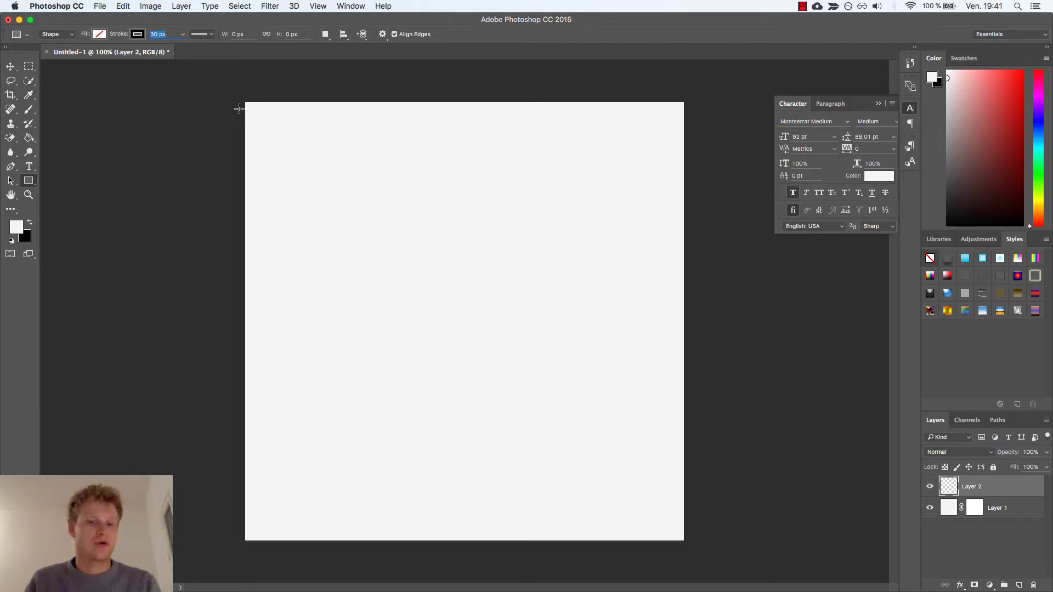
type("30")
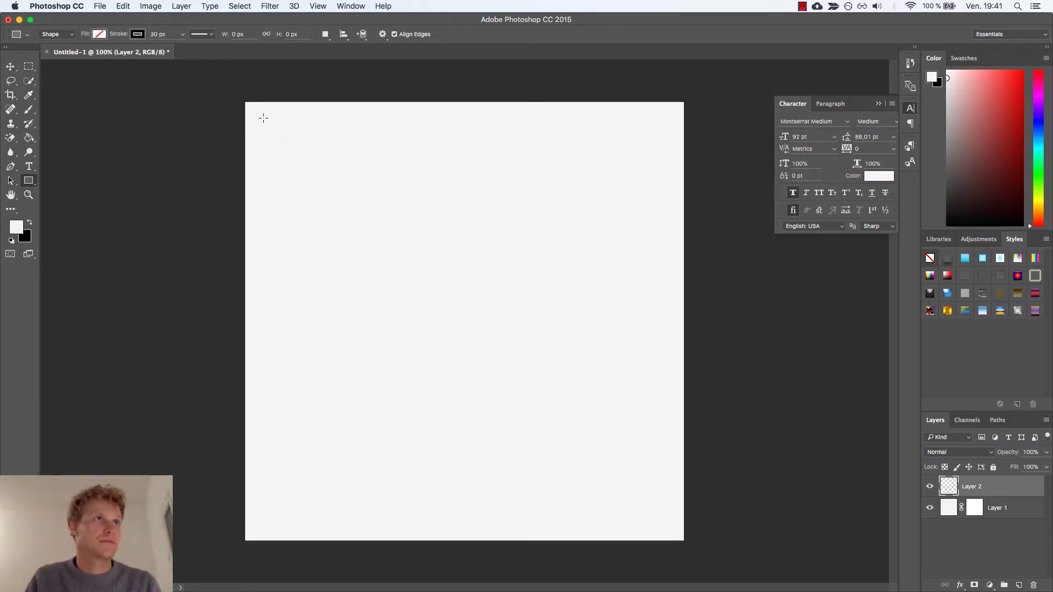
mouse_move(259, 114)
left_mouse_down()
mouse_move(592, 378)
mouse_move(617, 378)
mouse_move(633, 490)
mouse_move(670, 523)
left_mouse_up()
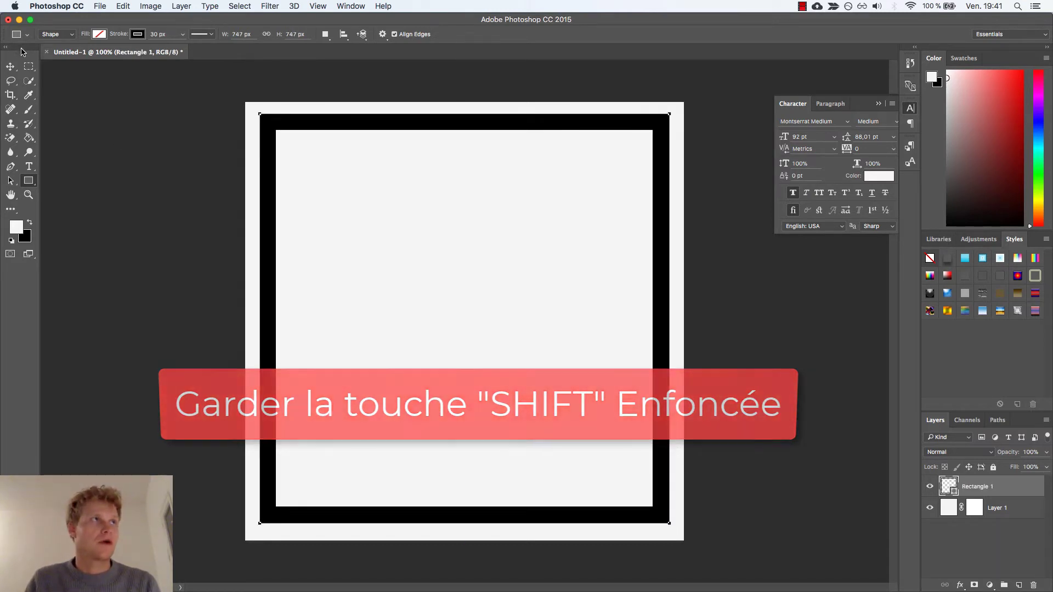
left_click(10, 66)
left_click_drag(317, 132, 315, 122)
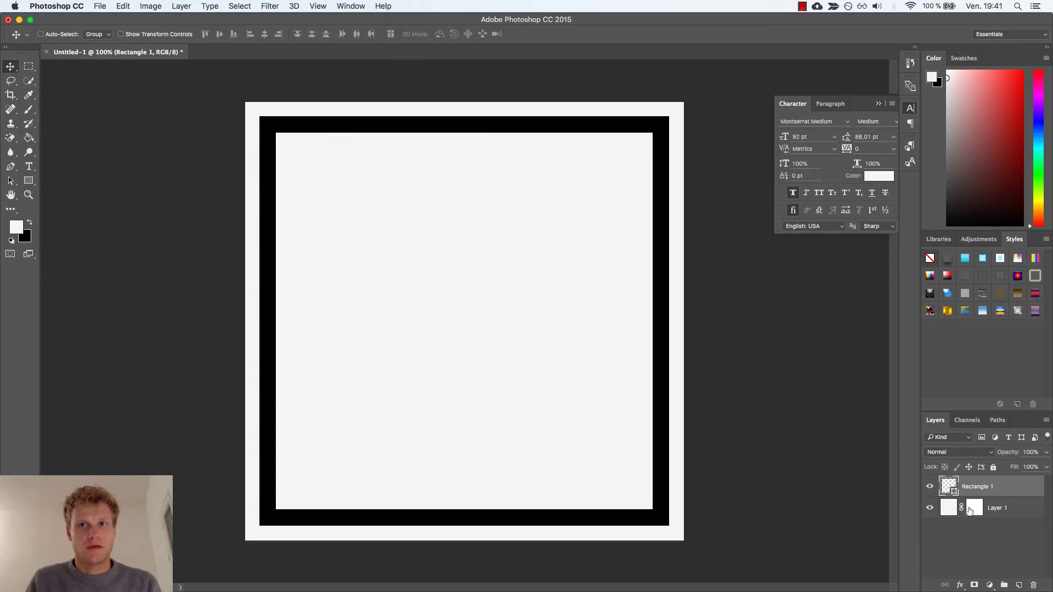
Step: Rasterize the Rectangle 1 shape layer
left_click(974, 510)
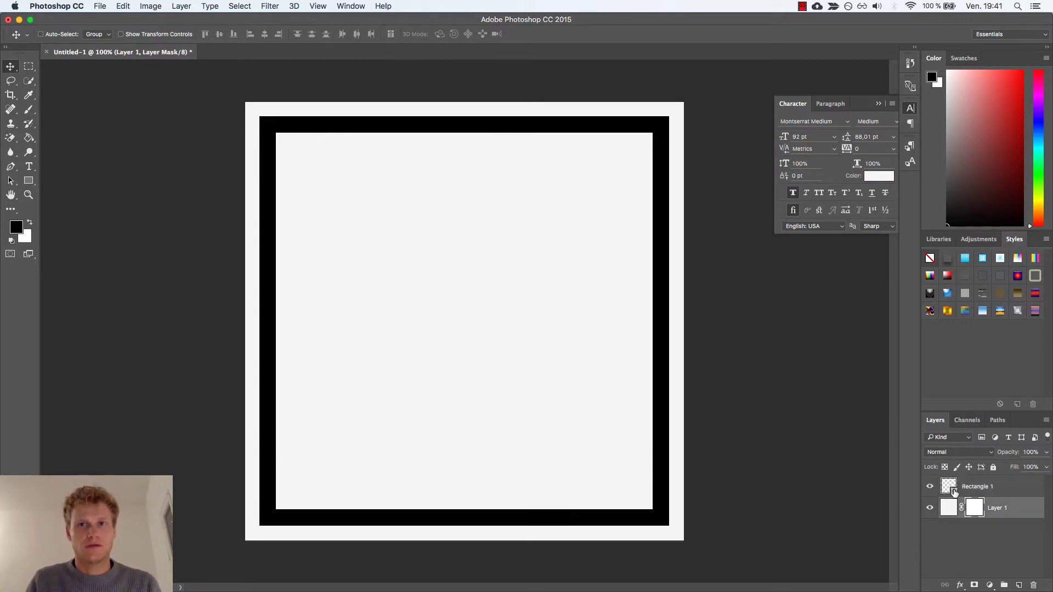
left_click(953, 491)
right_click(951, 492)
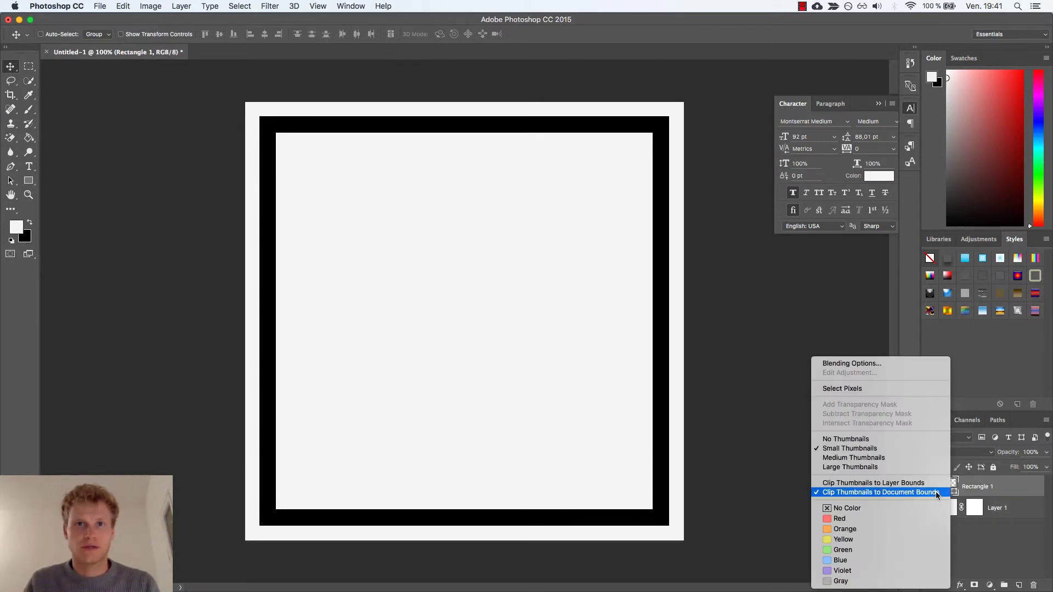
right_click(968, 486)
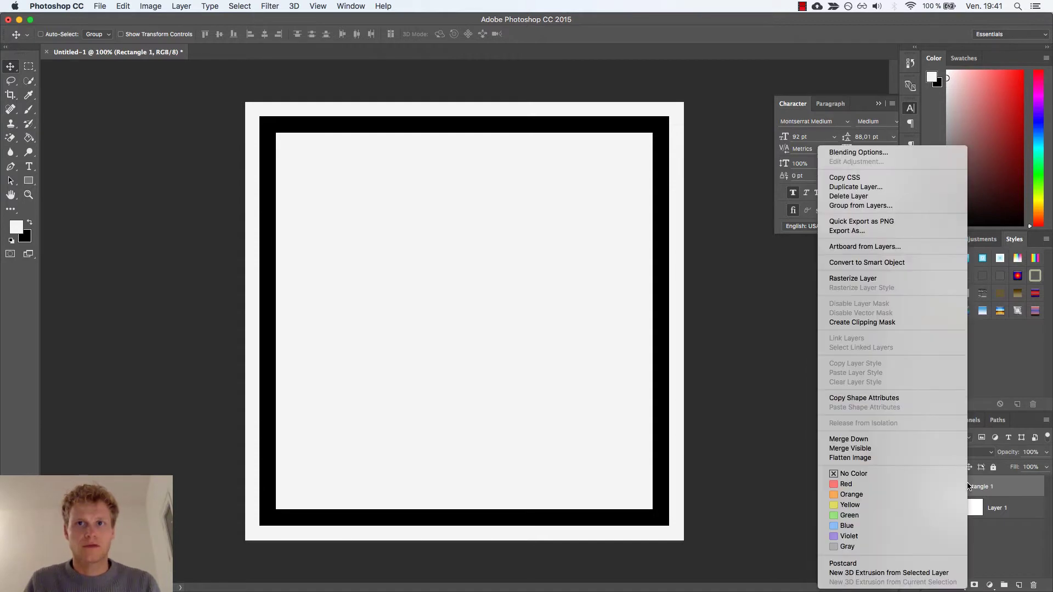
left_click(865, 279)
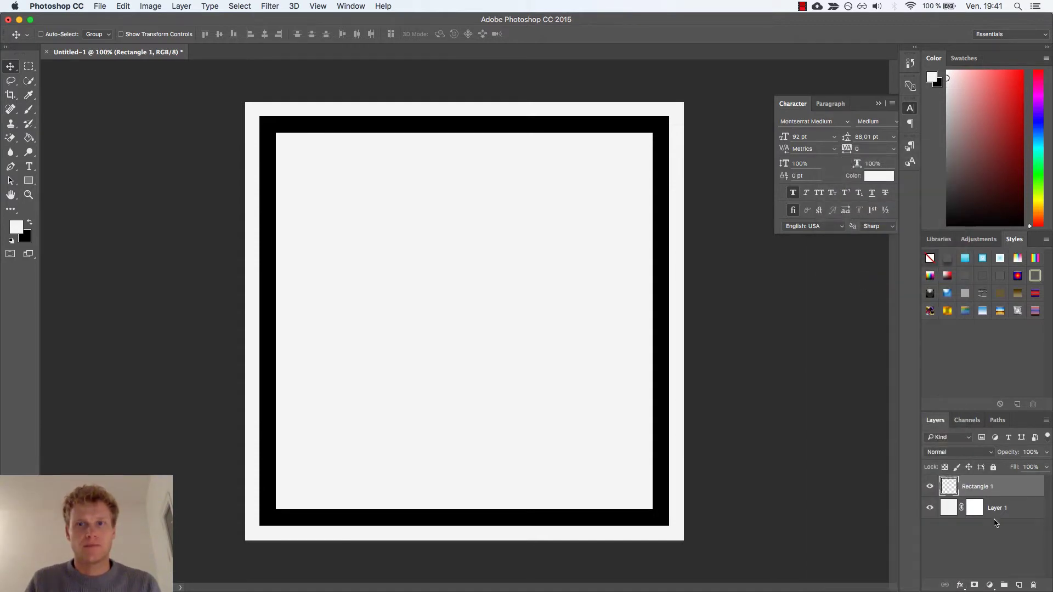
Step: Load the square frame's pixels as a selection on Layer 1's mask and paint the mask black with a 460 px brush
left_click(975, 509)
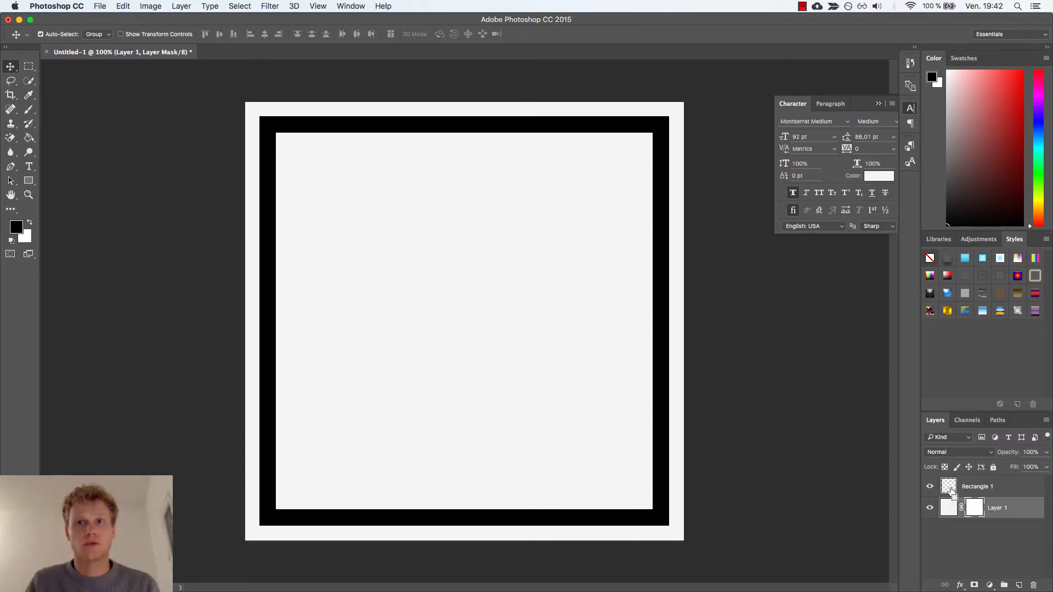
left_click(950, 487, "super")
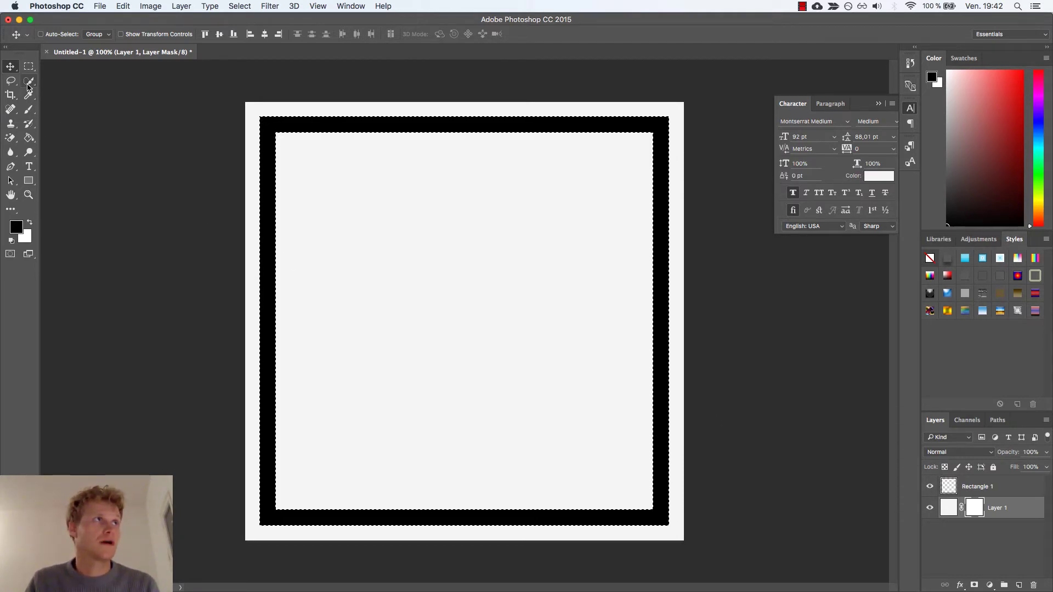
left_click(28, 86)
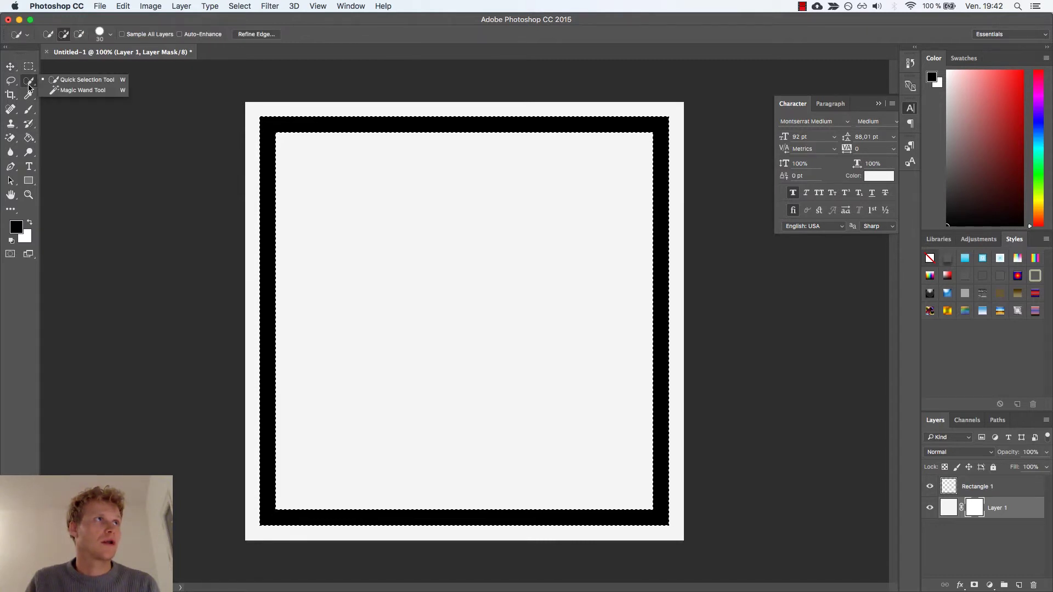
left_click(29, 112)
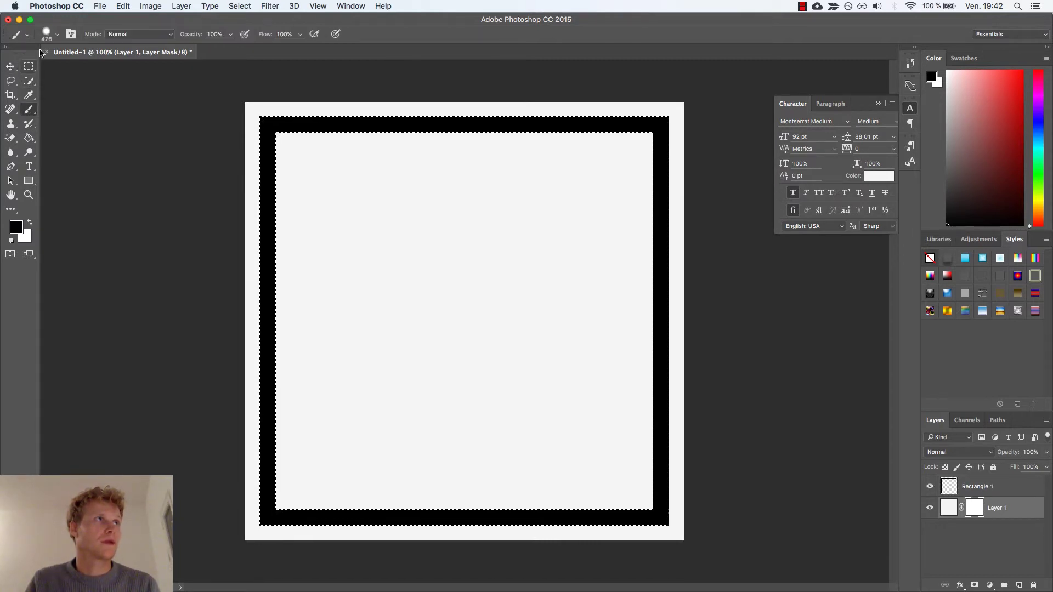
left_click(57, 34)
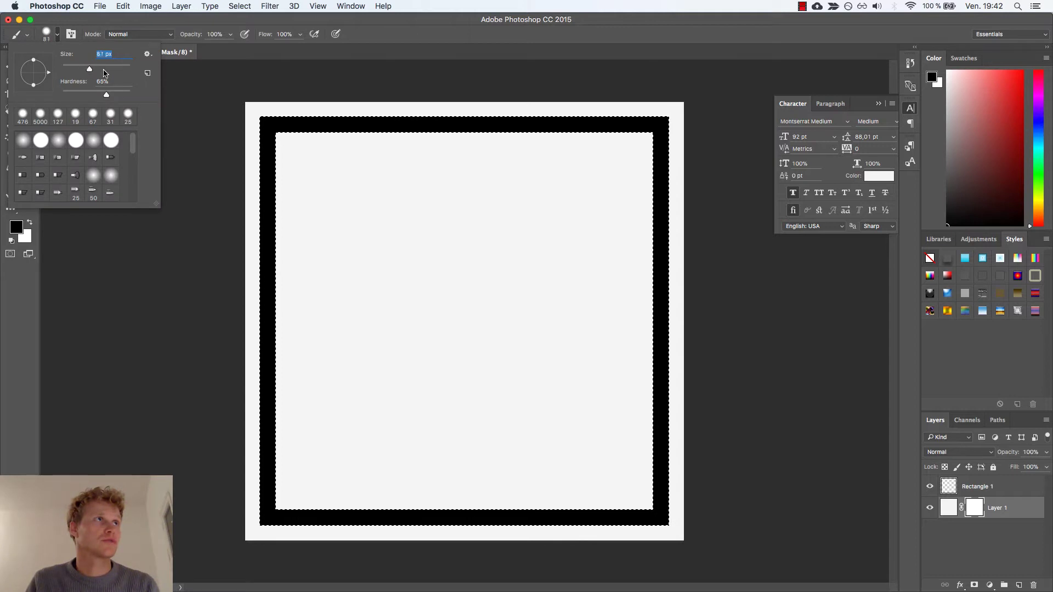
left_click_drag(104, 73, 121, 75)
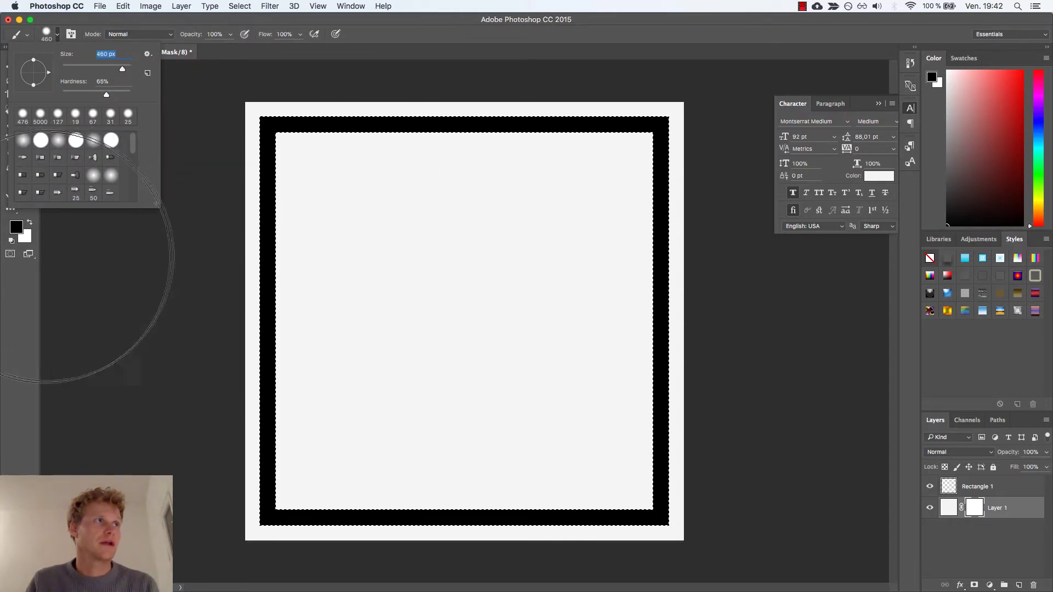
left_click_drag(252, 199, 391, 190)
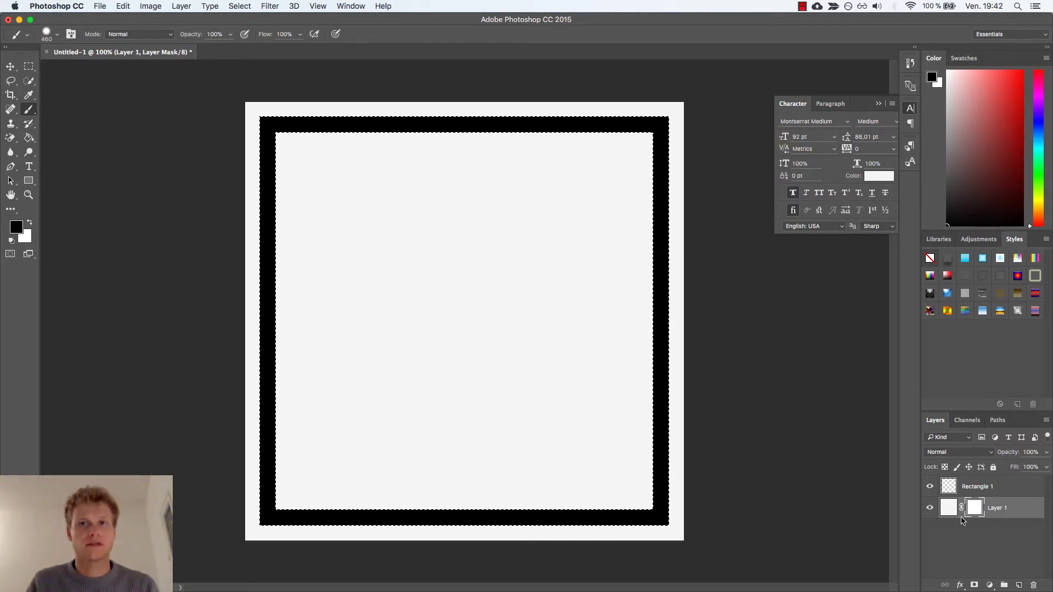
Step: Hide the Rectangle 1 layer and clear the frame selection
left_click(931, 487)
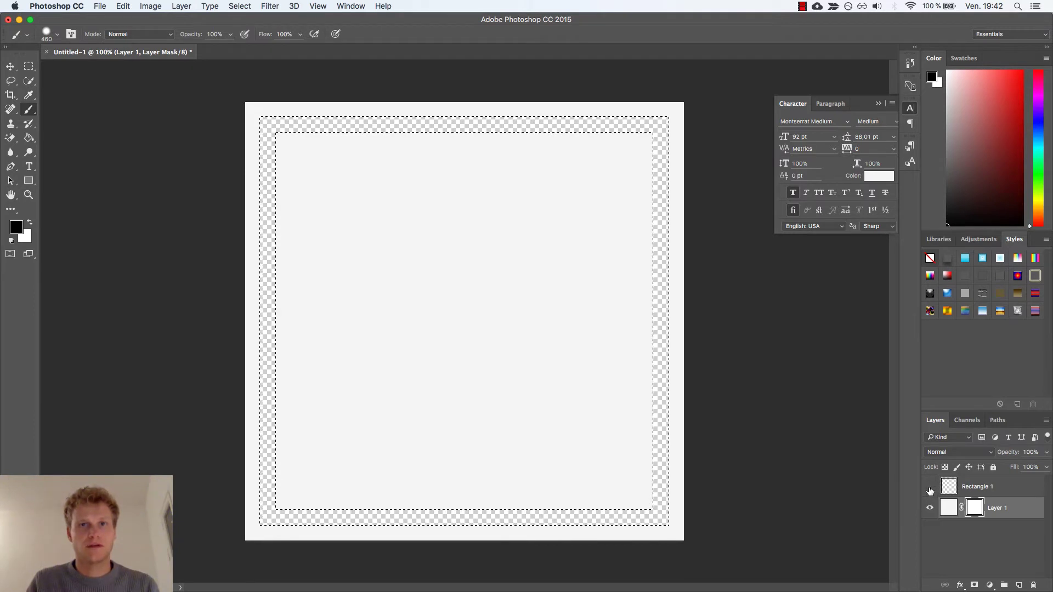
key("super+d")
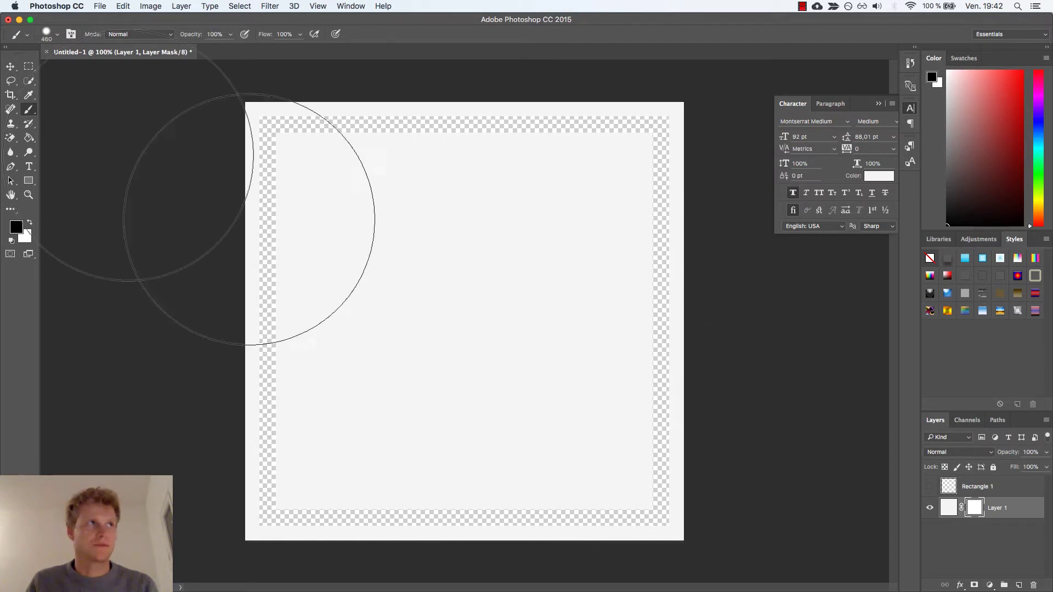
Step: Select the middle of the frame's right side with a rectangular marquee and fill that part white on Layer 1's mask to close the cut-out there
left_click(29, 66)
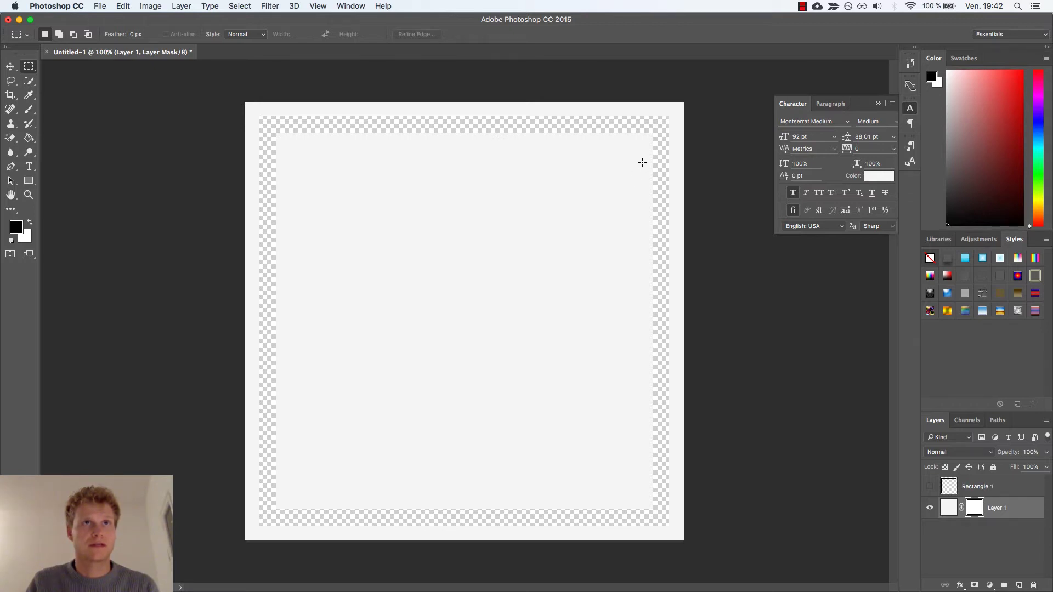
left_click_drag(642, 162, 716, 480)
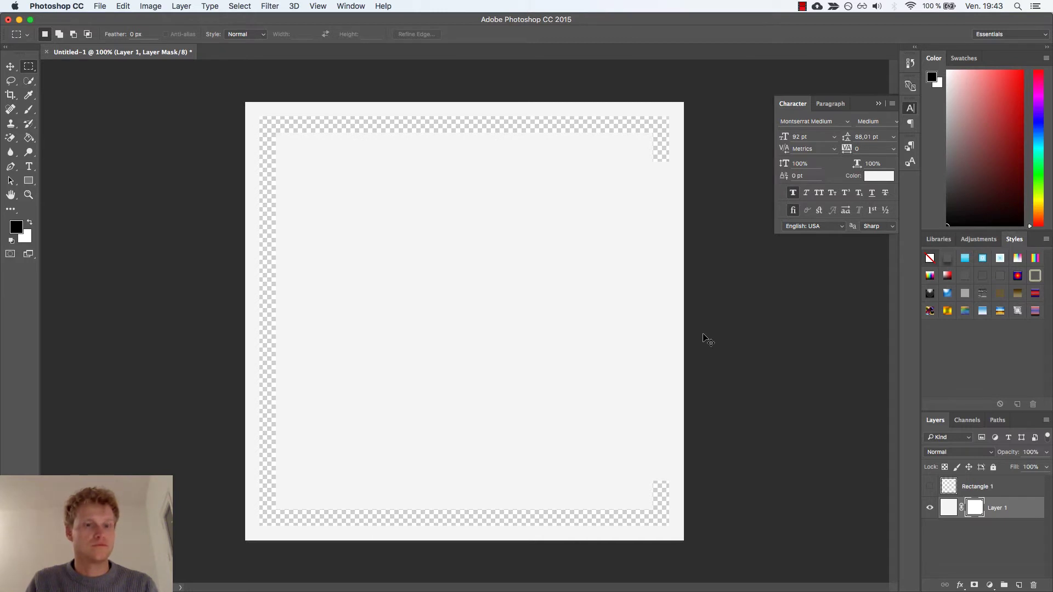
left_click(99, 6)
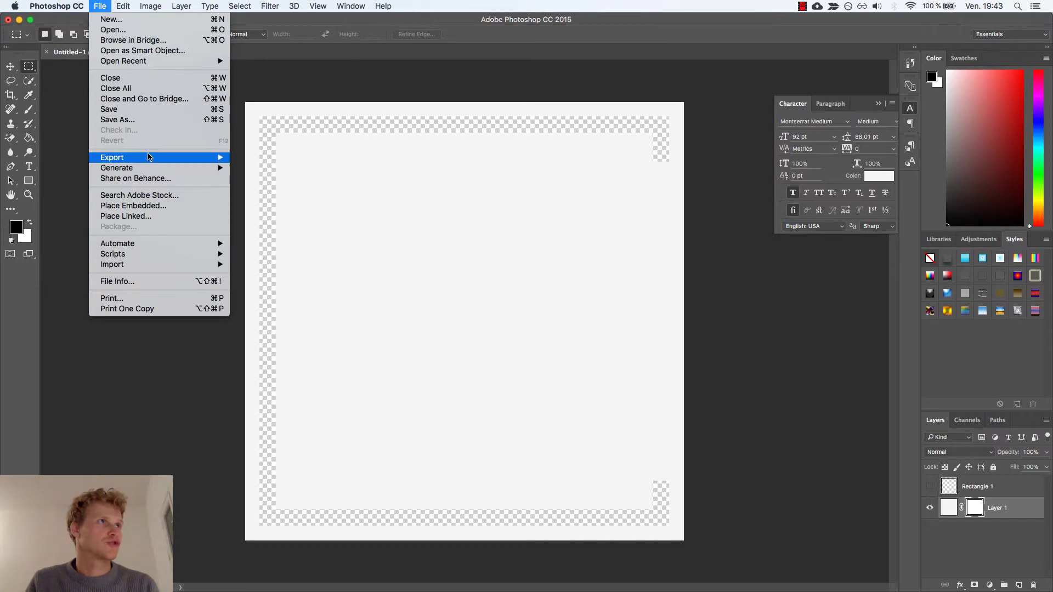
mouse_move(149, 157)
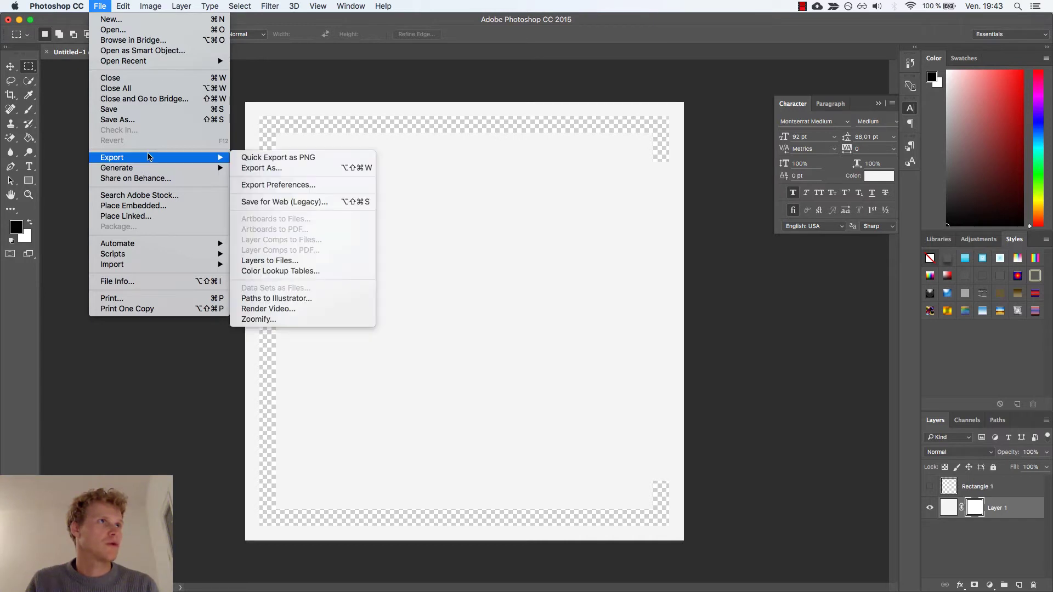
left_click(308, 203)
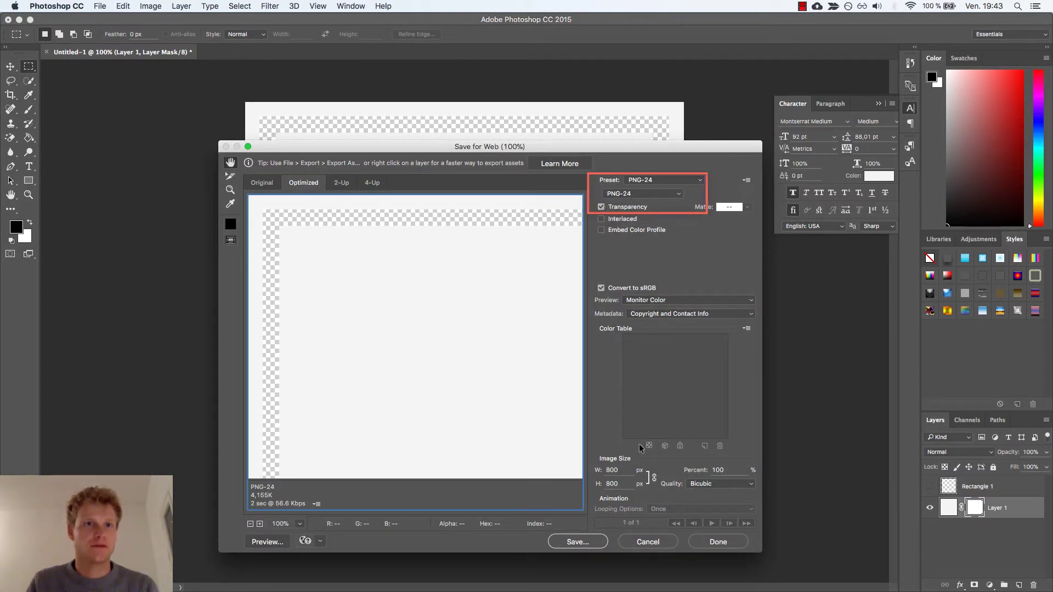
left_click(575, 541)
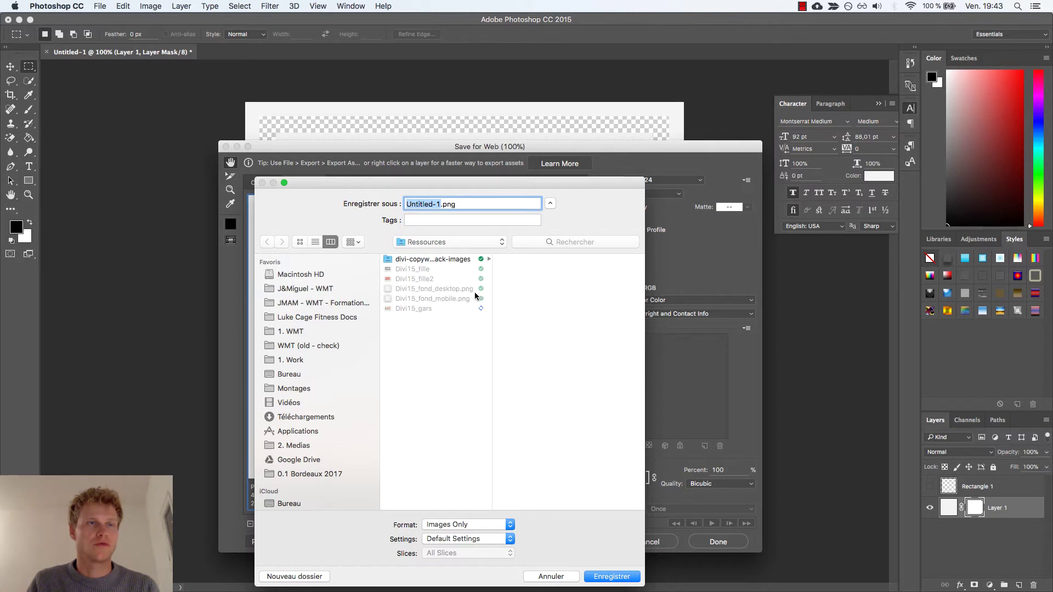
left_click(551, 575)
left_click(634, 545)
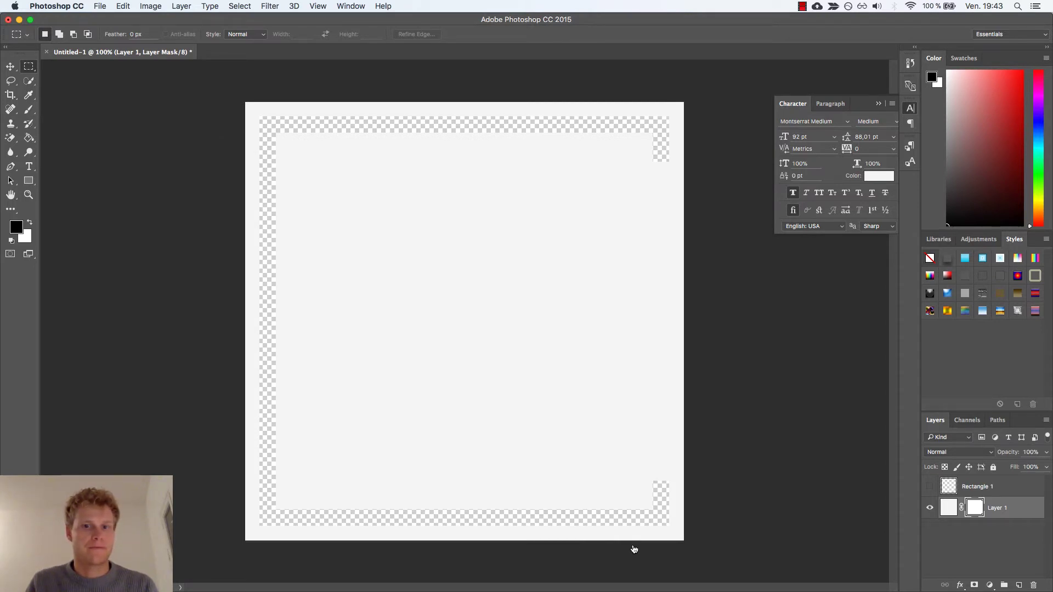
Step: Switch to Finder and open Divi15_fond_desktop.png from the Ressources folder in Photoshop as a new document
key("super+Tab")
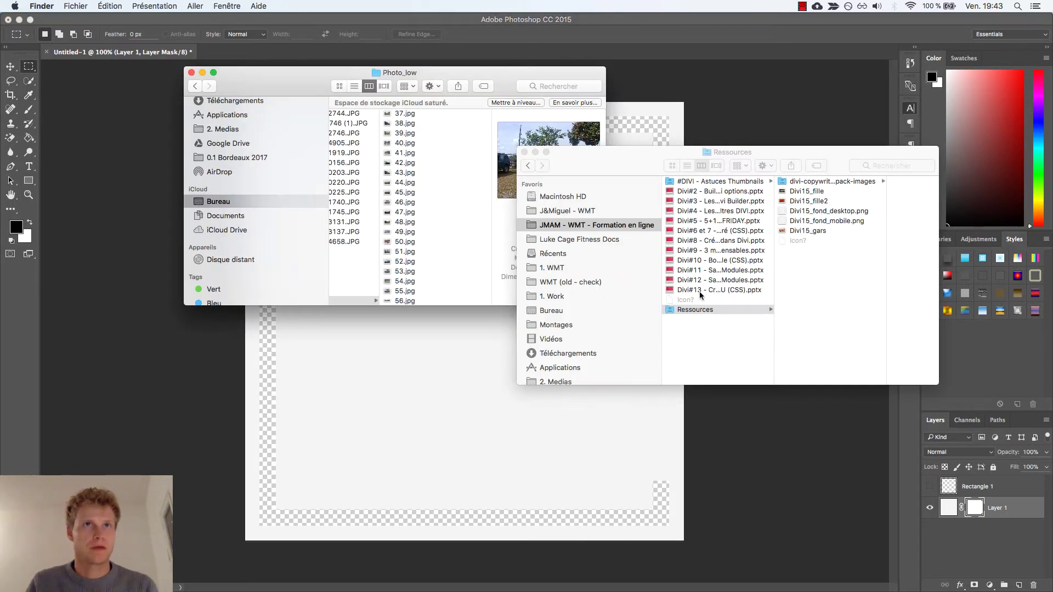
left_click(808, 211)
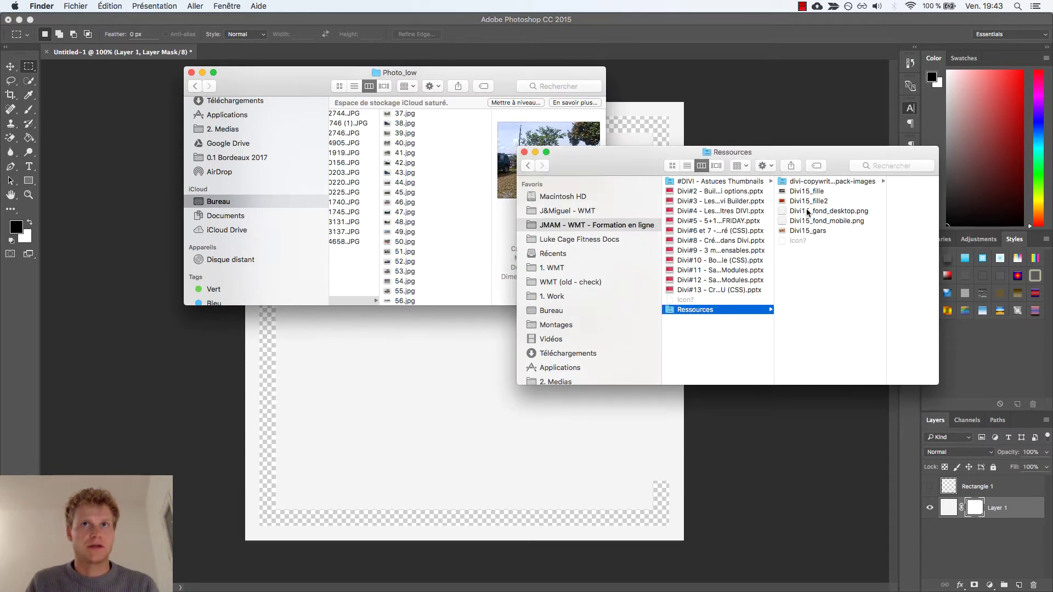
left_click(807, 211)
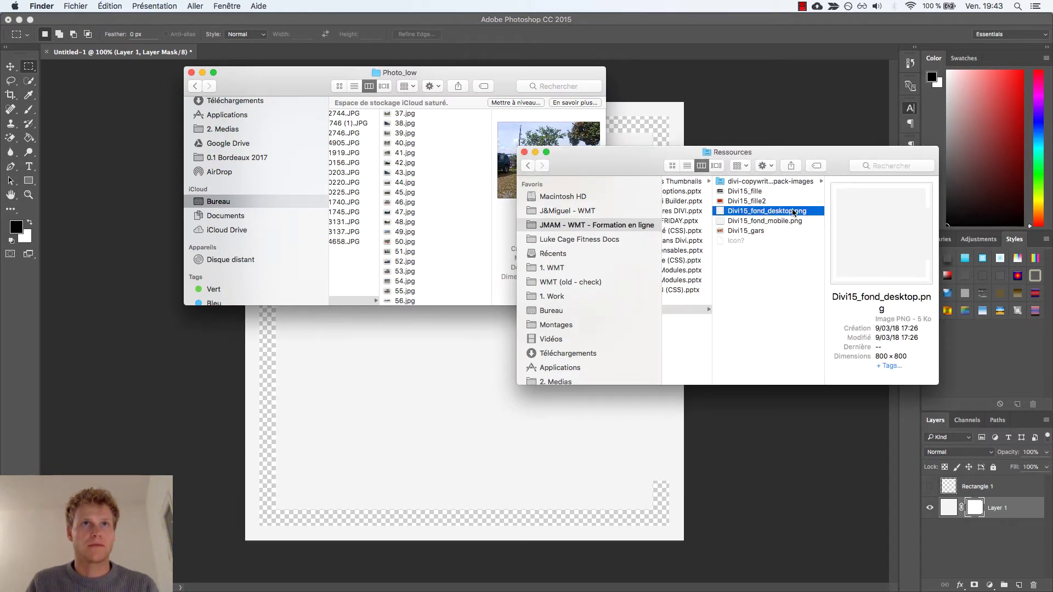
left_click_drag(764, 212, 344, 53)
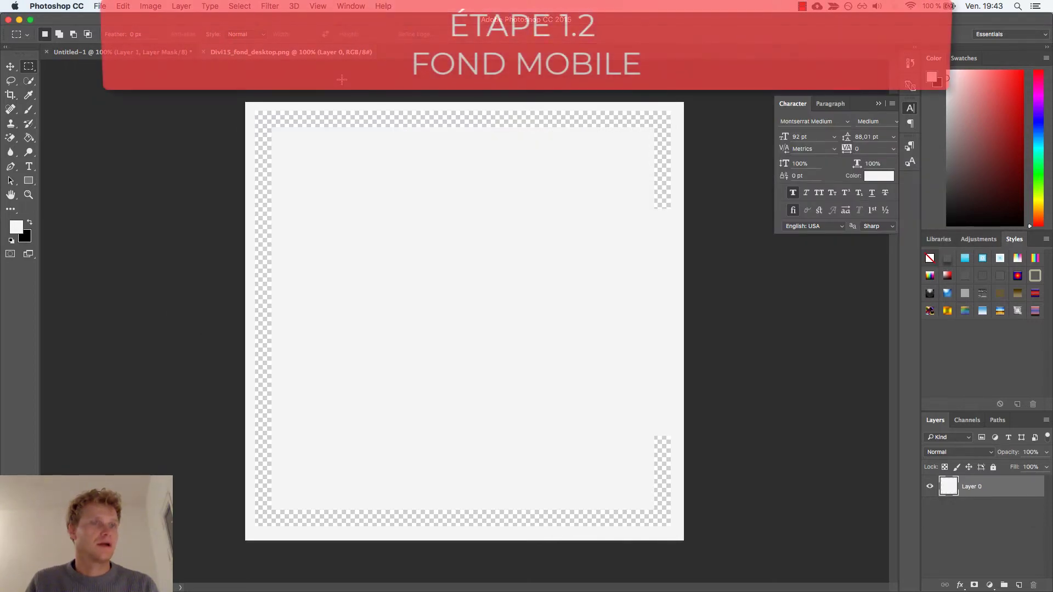
Step: Rotate Layer 0 by 90° clockwise so the gap in the frame sits at the bottom of the image
key("super+t")
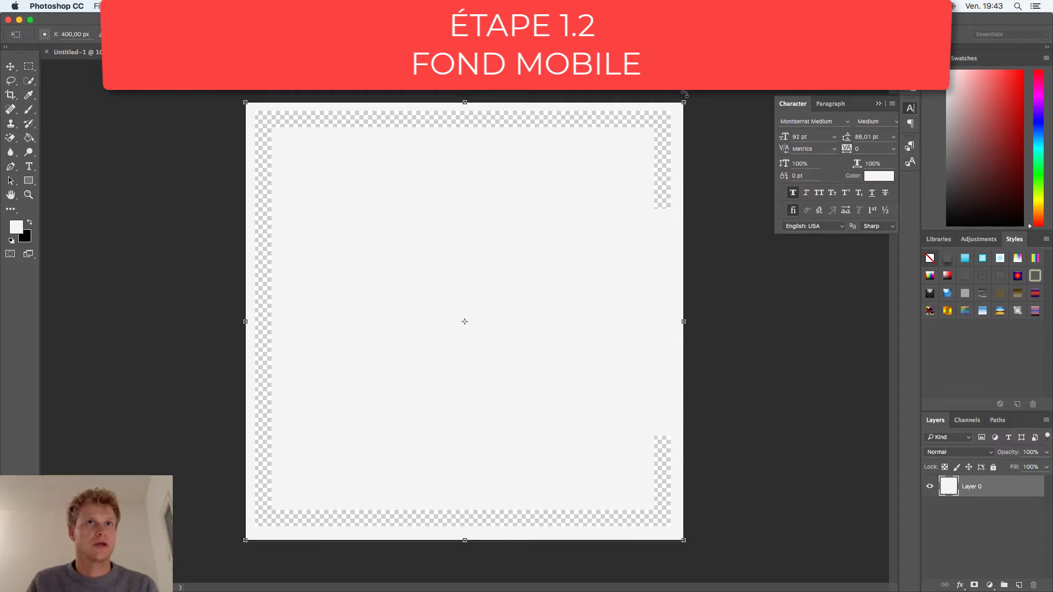
left_click_drag(688, 99, 699, 507)
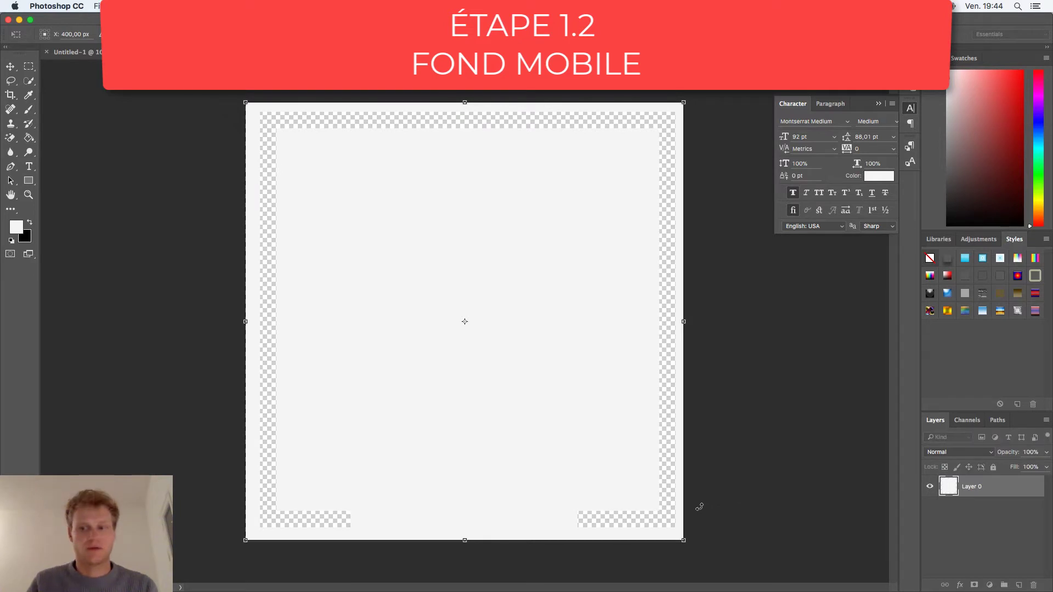
key("Return")
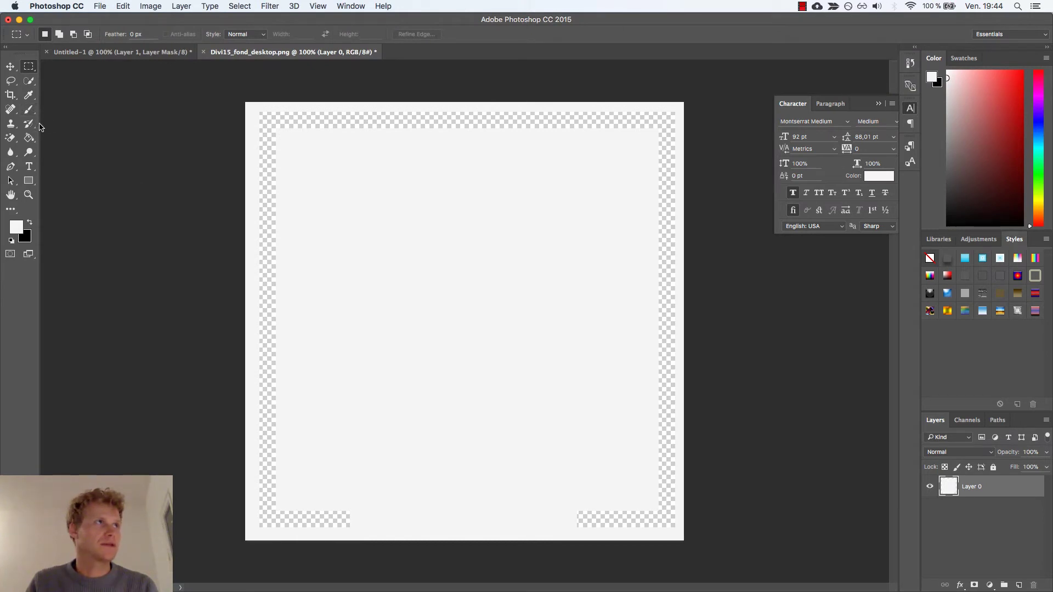
Step: Extend the canvas slightly and evenly on all four sides with the Crop tool
left_click(12, 97)
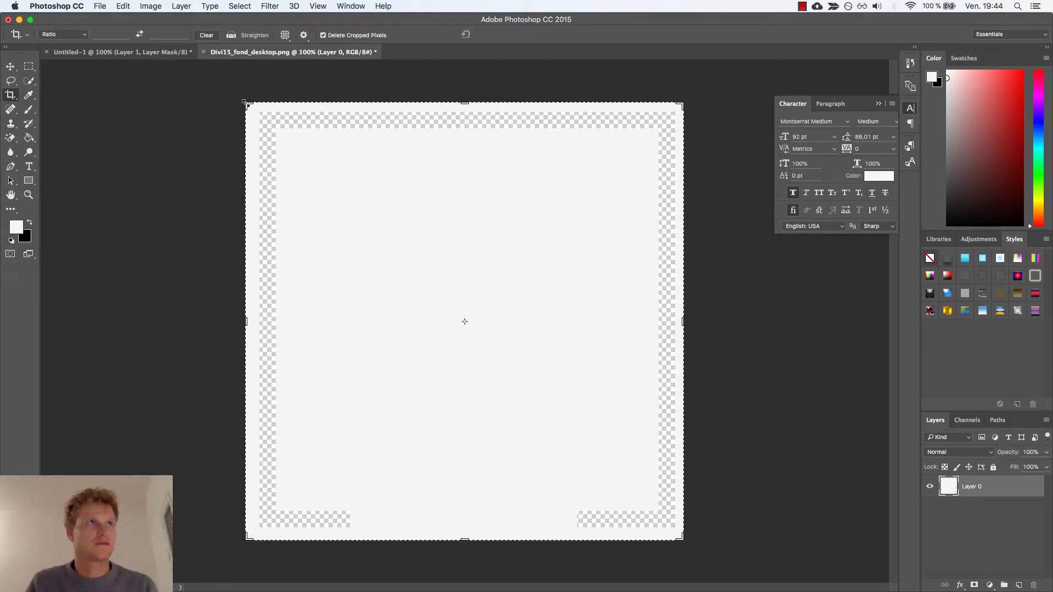
left_click_drag(245, 102, 233, 97)
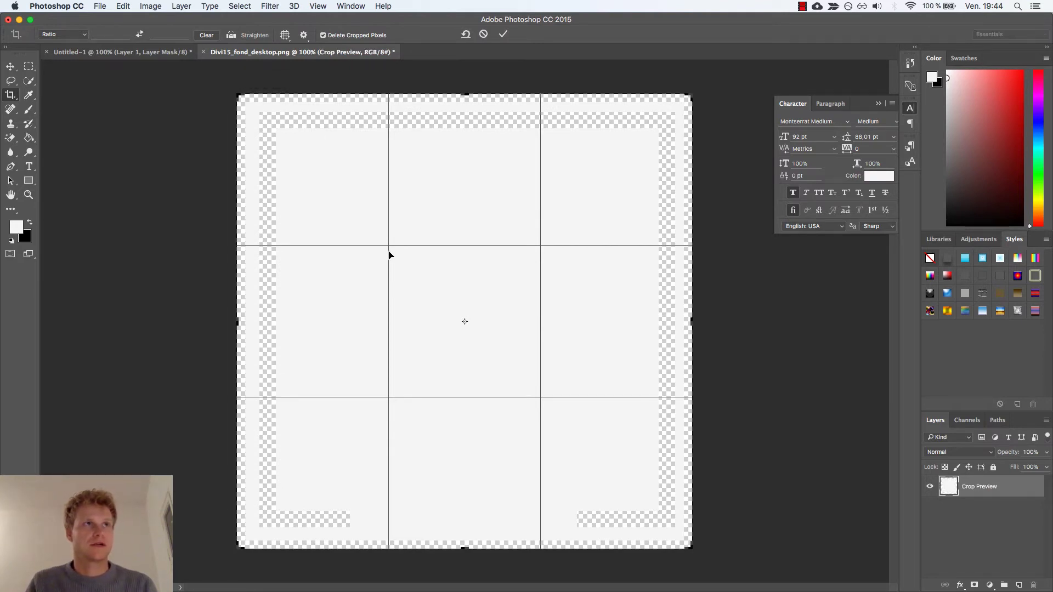
key("Return")
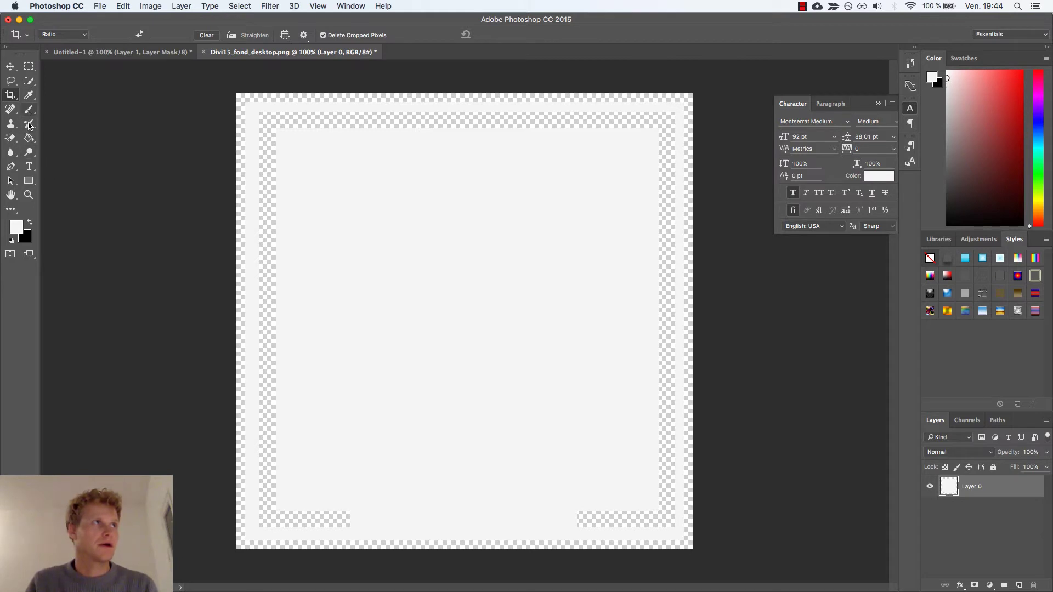
Step: Fill the transparent outer border with the light grey foreground colour using the Paint Bucket and save the file
left_click(29, 137)
left_click(239, 155)
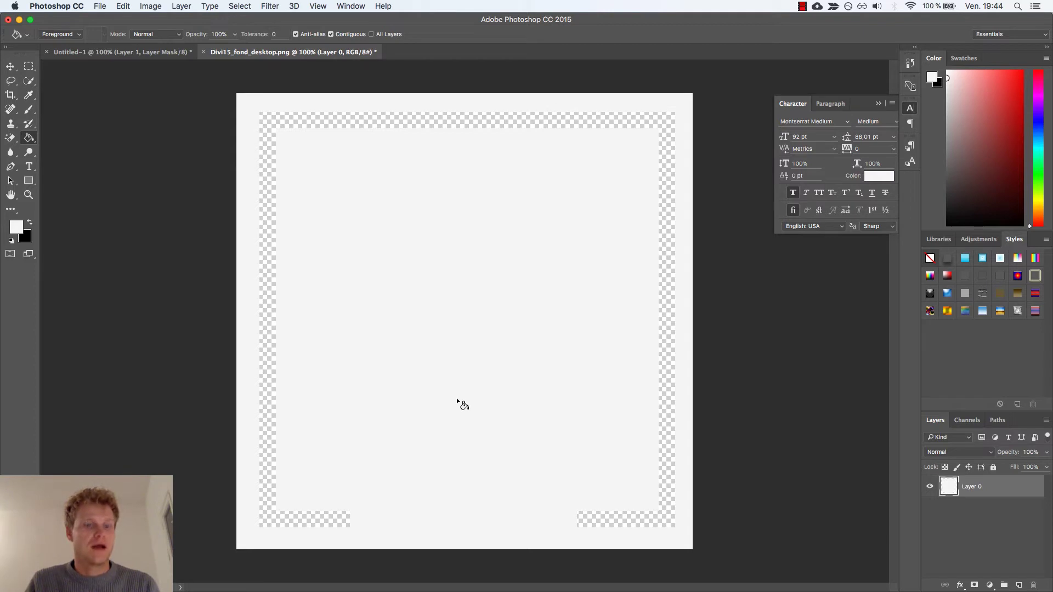
key("super+s")
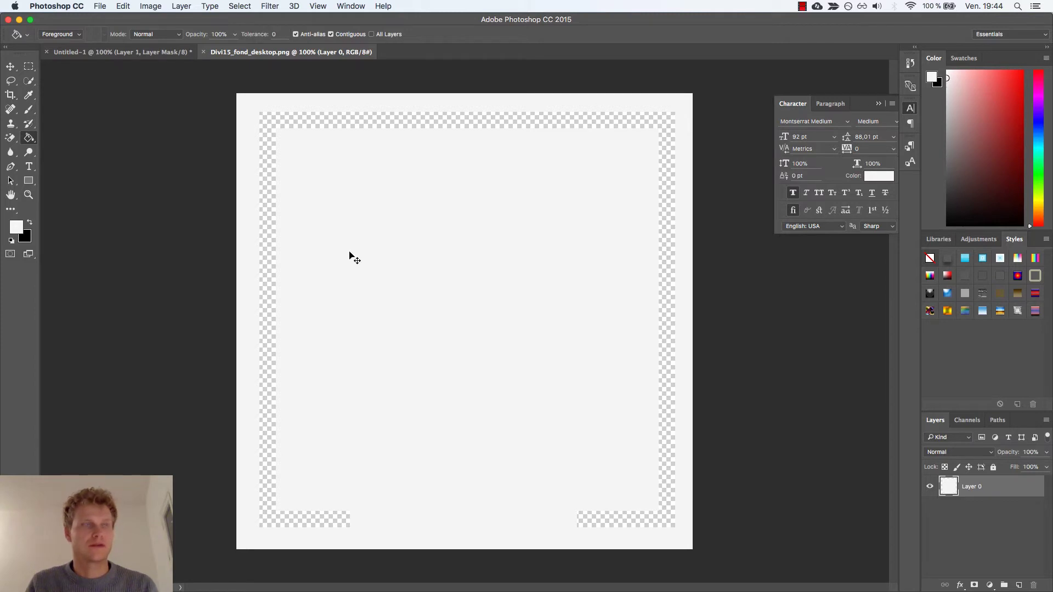
Step: Start saving the Untitled-1 image for the web as an 800 × 800 px PNG-24 with transparency
left_click(110, 53)
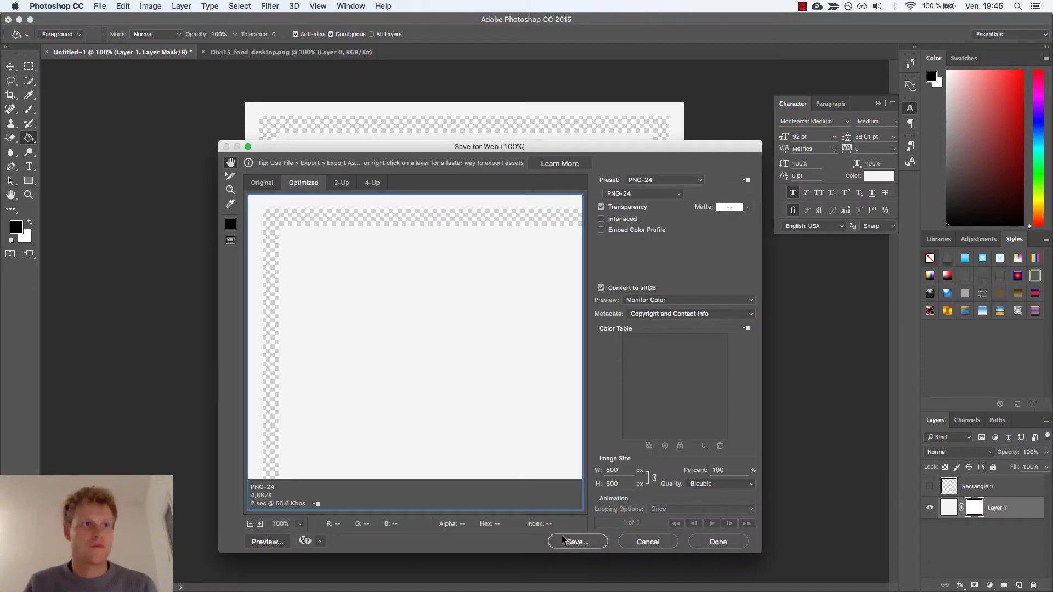
left_click(563, 540)
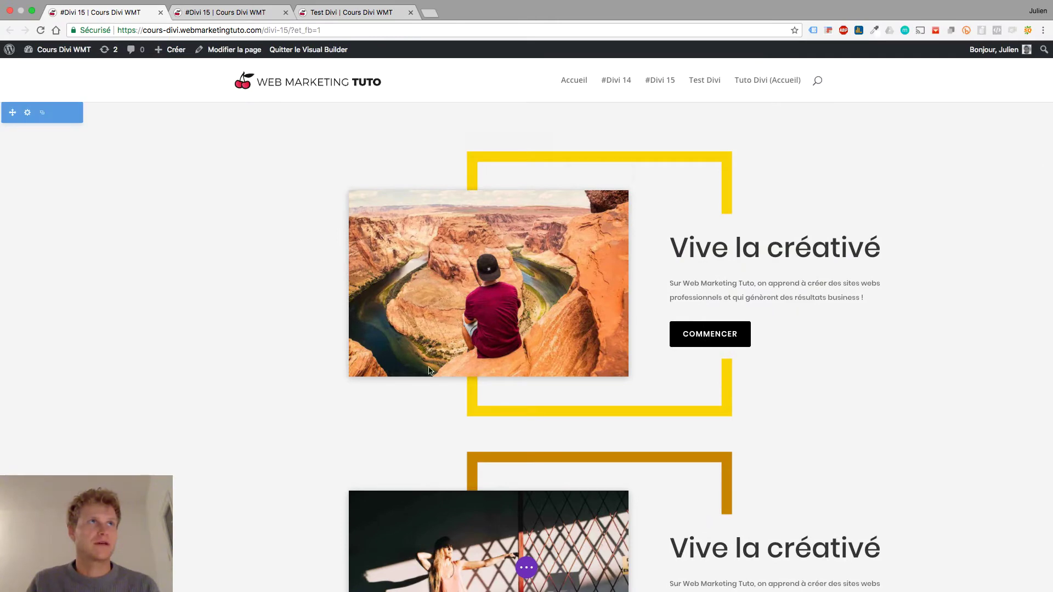
Step: Switch to the Test Divi page in the browser and set the section's background colour to #f3f2f2
left_click(313, 15)
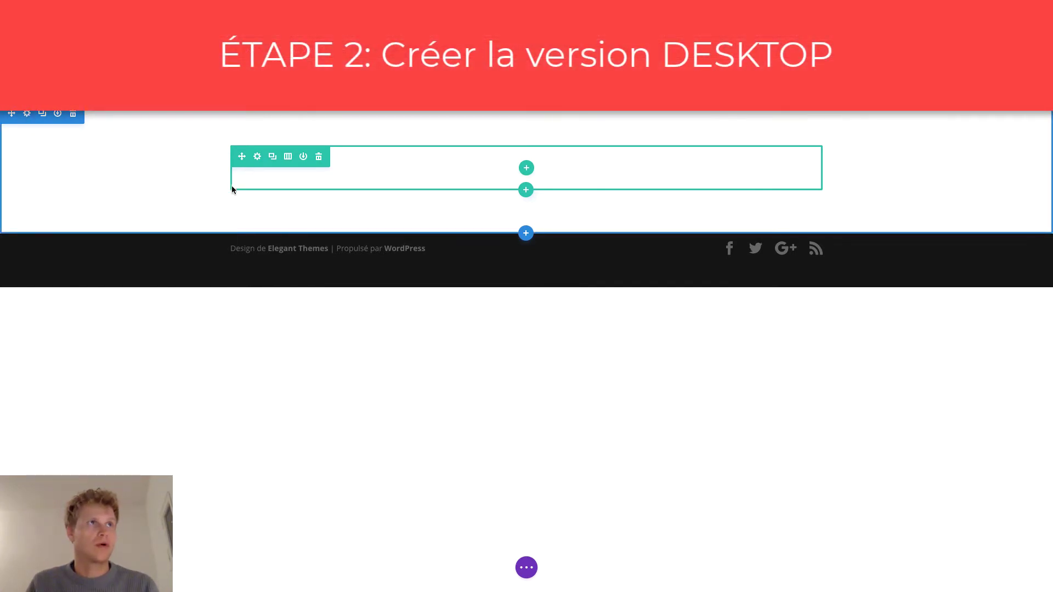
left_click(27, 115)
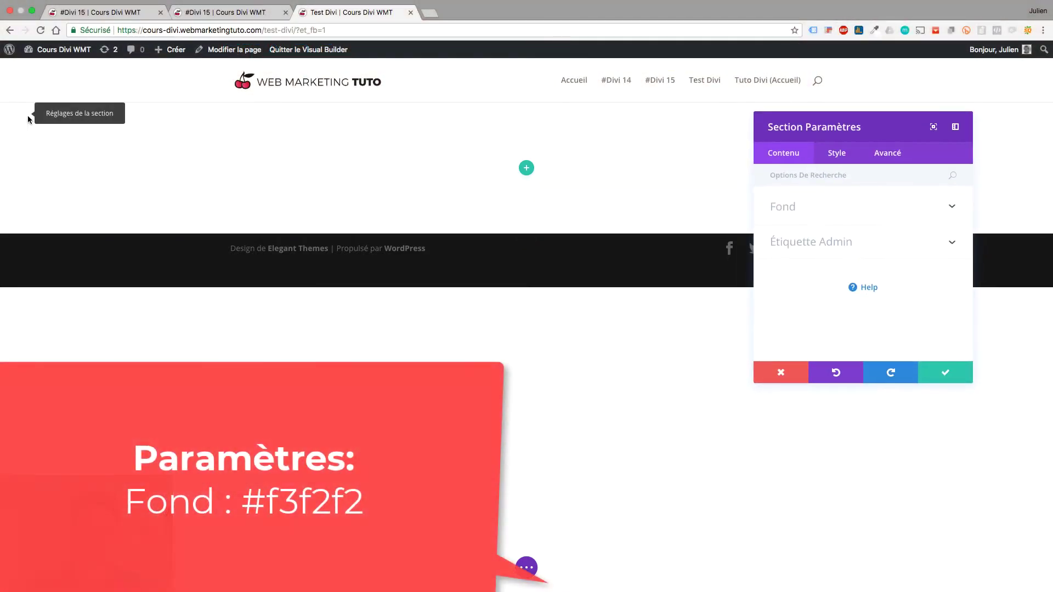
left_click(802, 213)
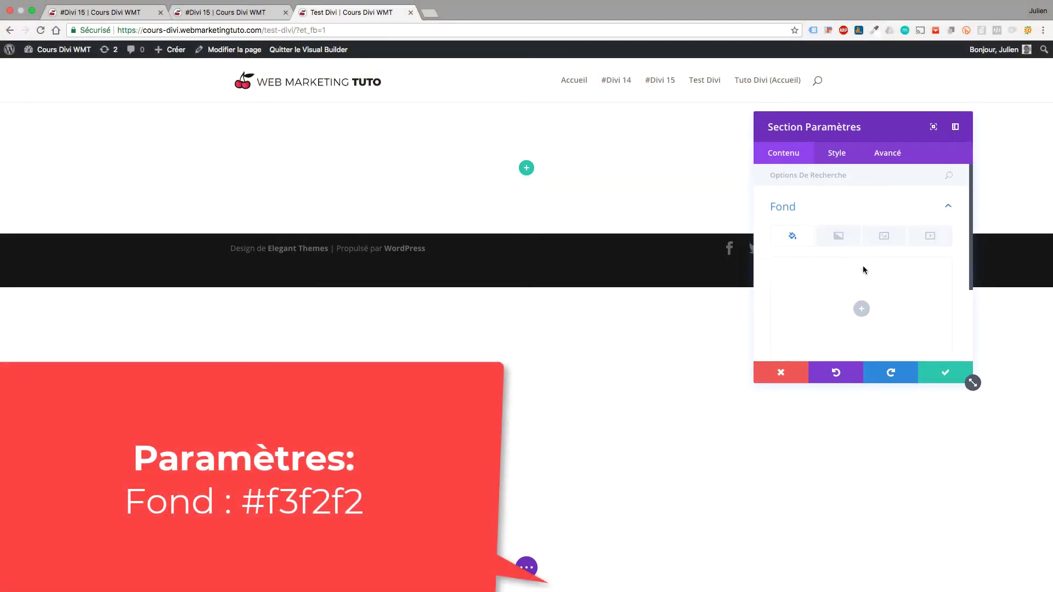
left_click(860, 308)
left_click(805, 271)
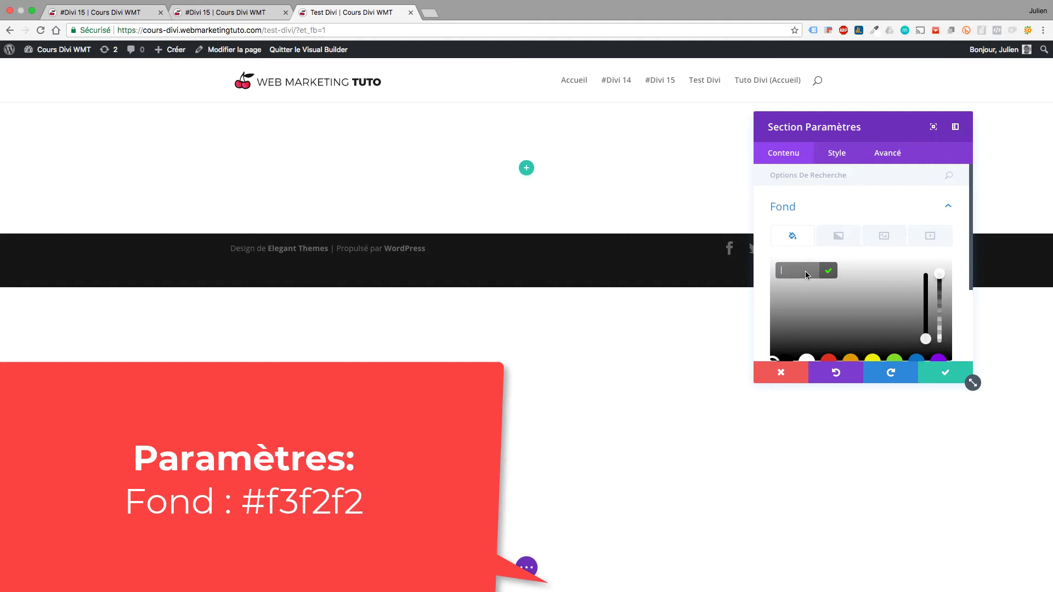
type("#f3f2f2")
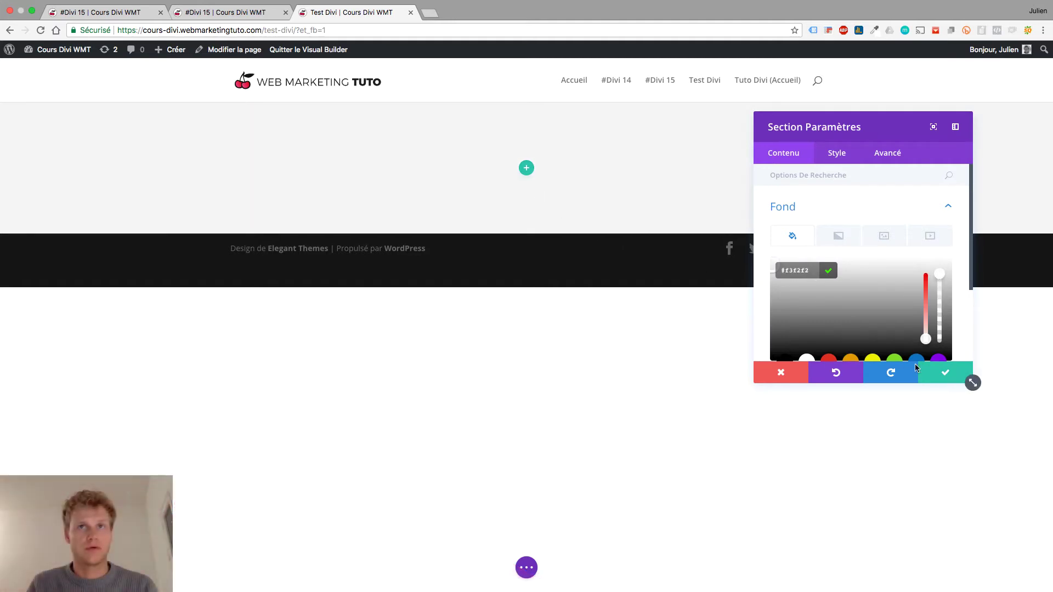
left_click(947, 377)
Step: Insert a row with two equal columns into the section without adding a module, and delete the empty row above it
mouse_move(596, 169)
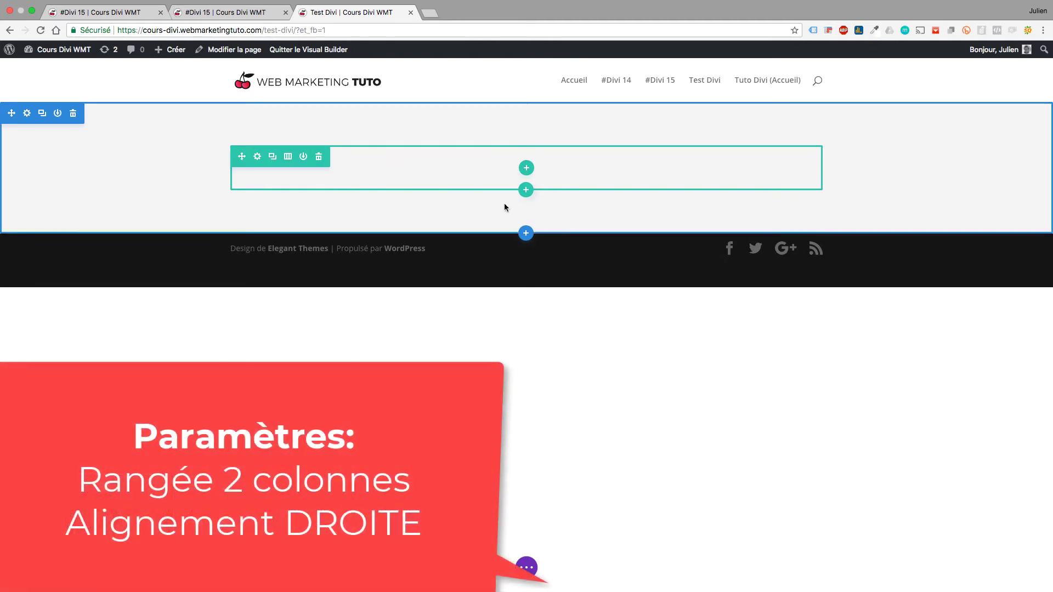
left_click(528, 190)
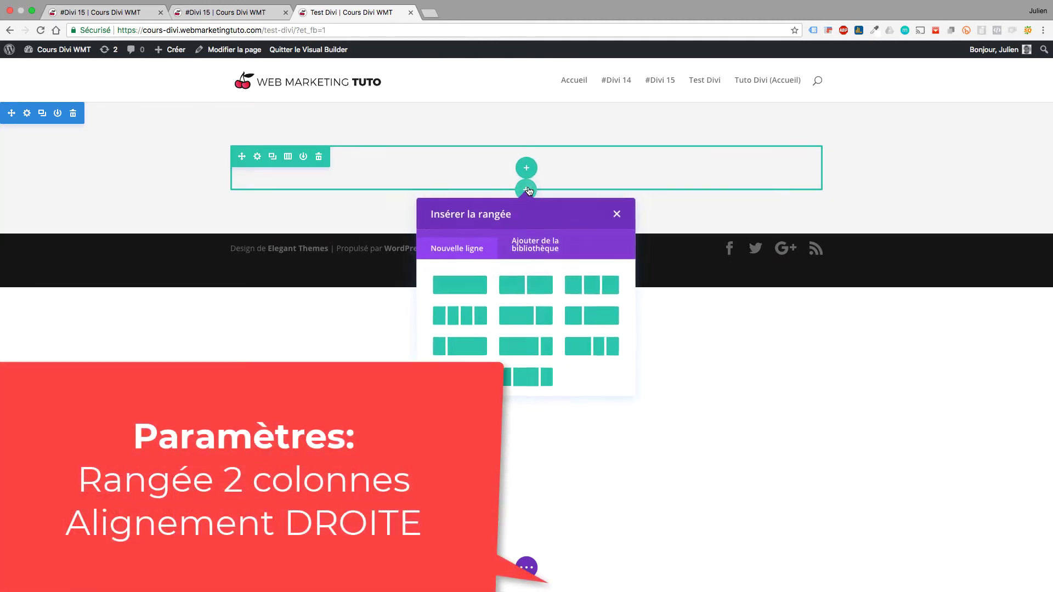
left_click(538, 280)
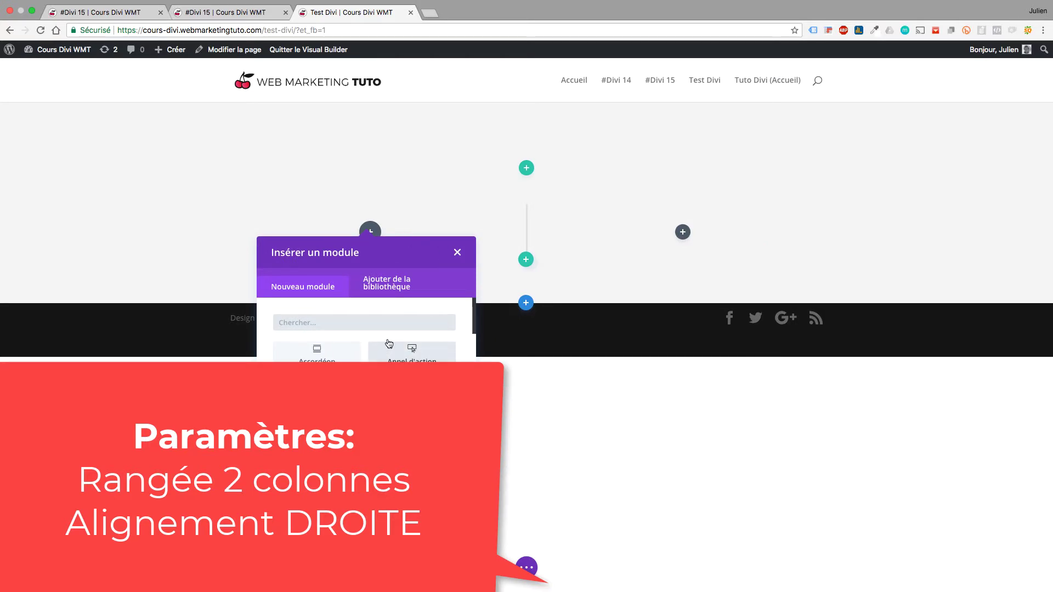
left_click(459, 257)
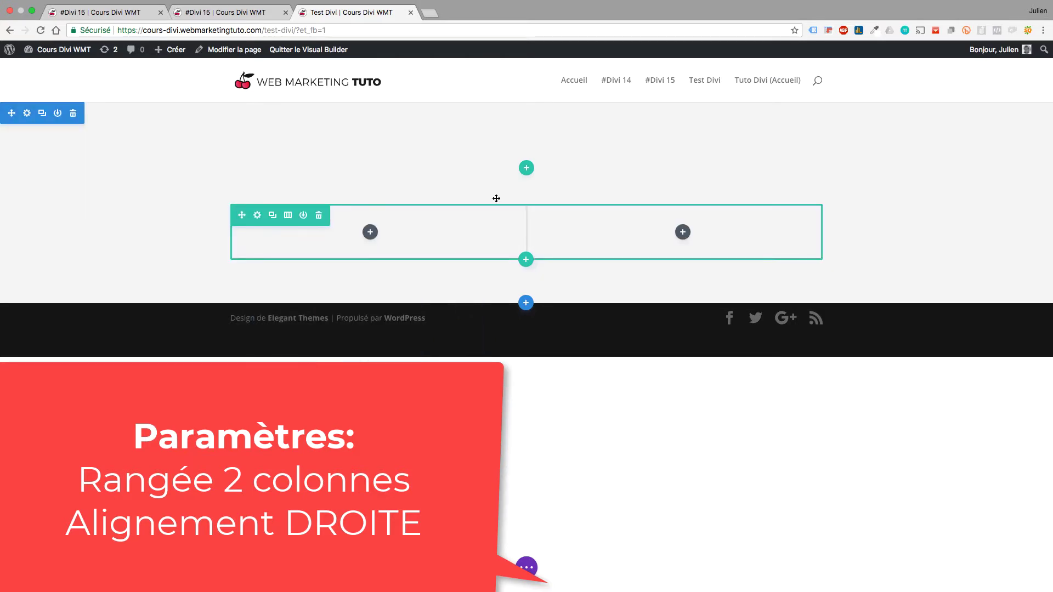
left_click(318, 158)
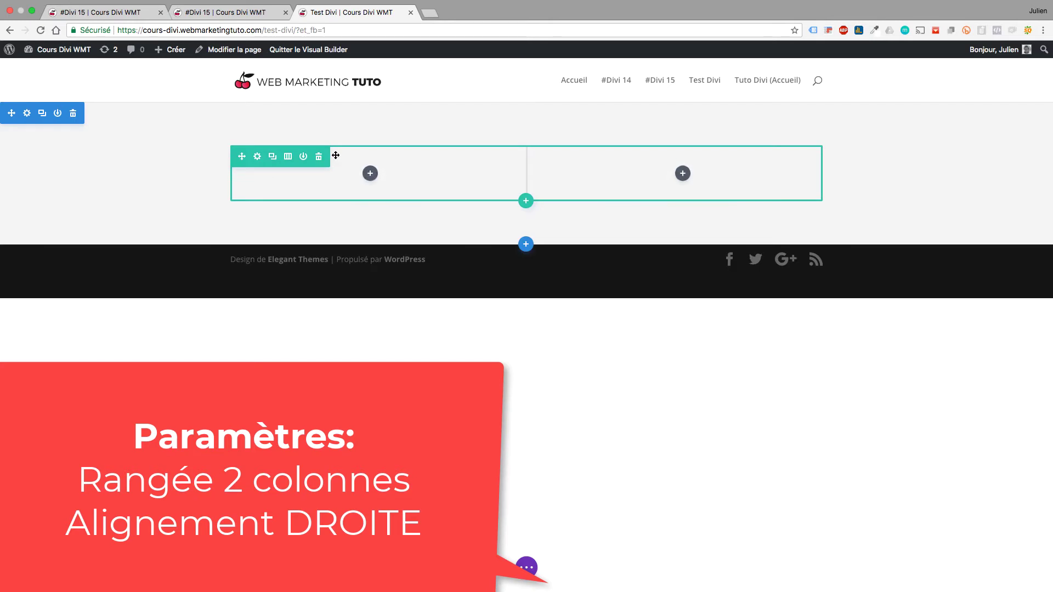
Step: Set the alignment of the two-column row to the right
left_click(261, 159)
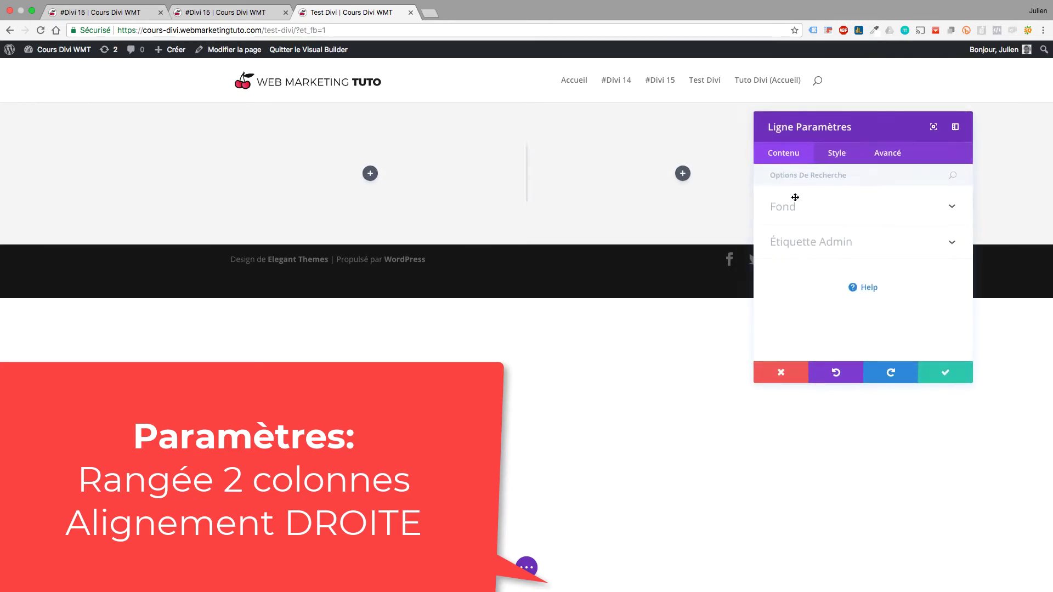
left_click(836, 160)
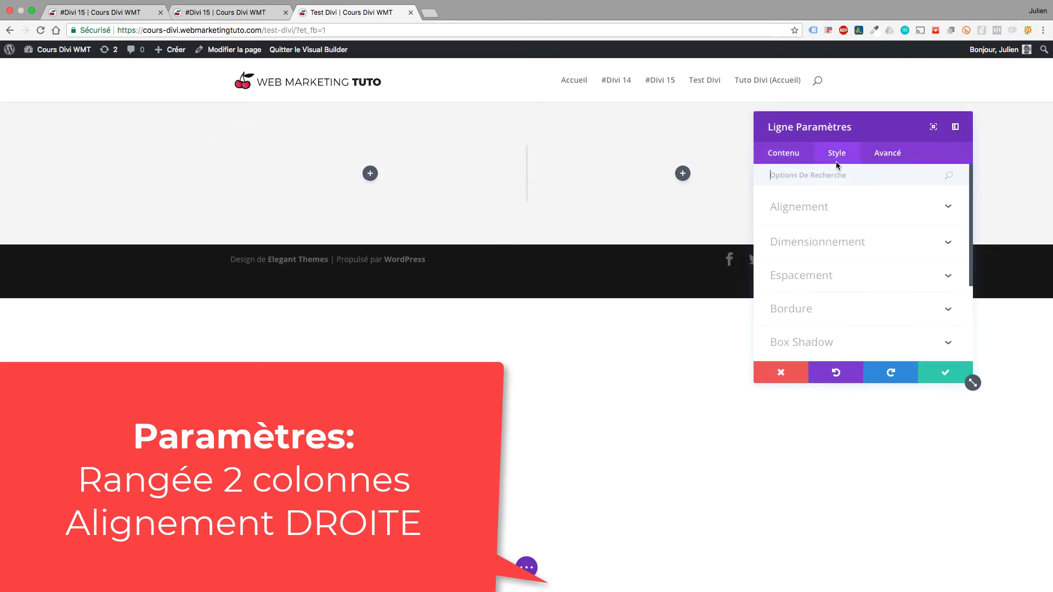
left_click(823, 219)
left_click(920, 248)
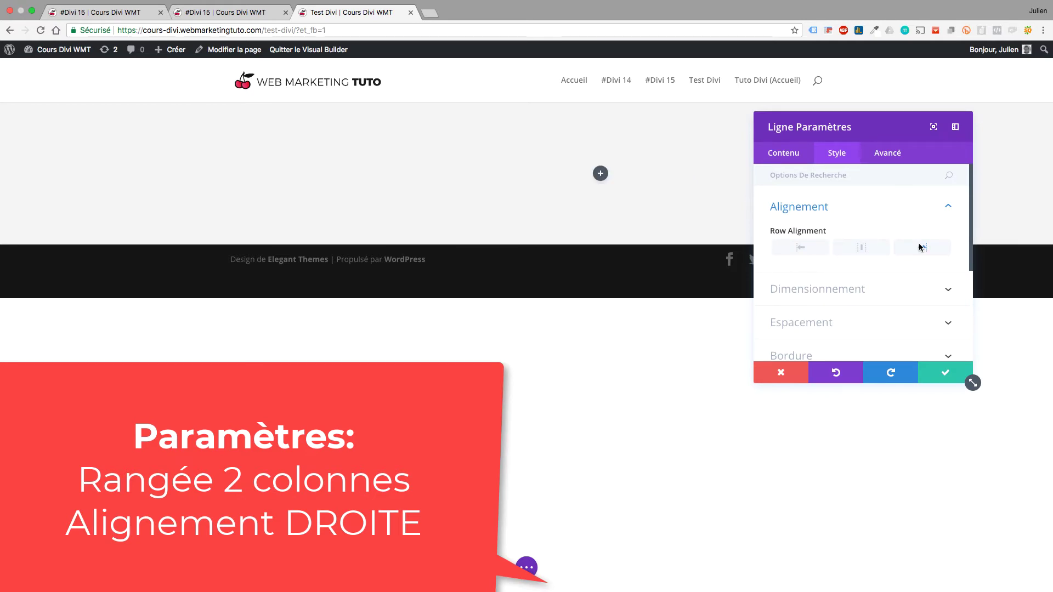
Step: Disable the two-column row on phone and tablet, keep it enabled on desktop, and save the row settings
scroll(910, 231, "down", 5)
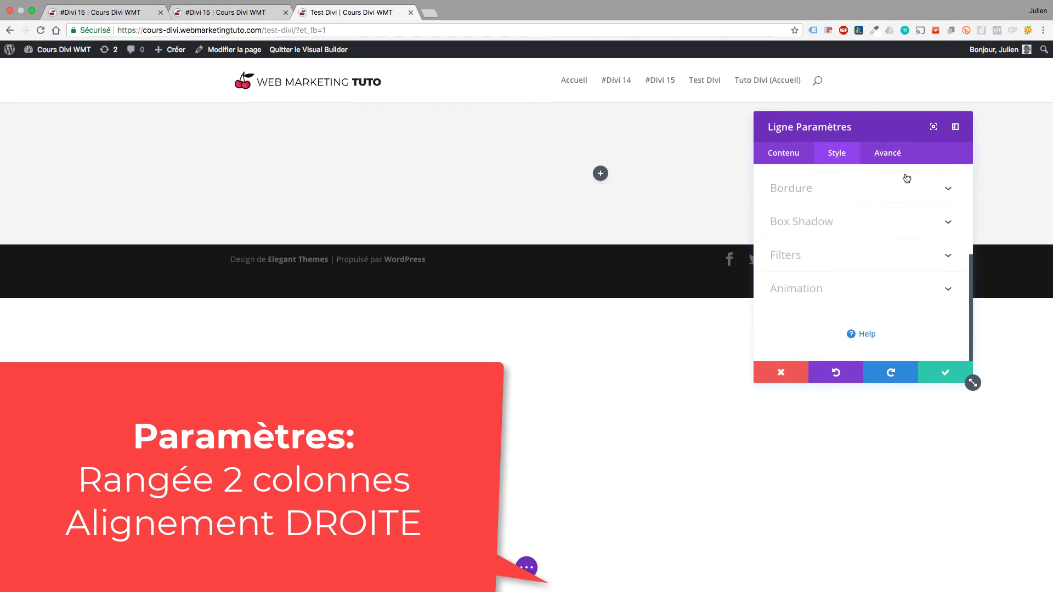
left_click(889, 154)
left_click(877, 291)
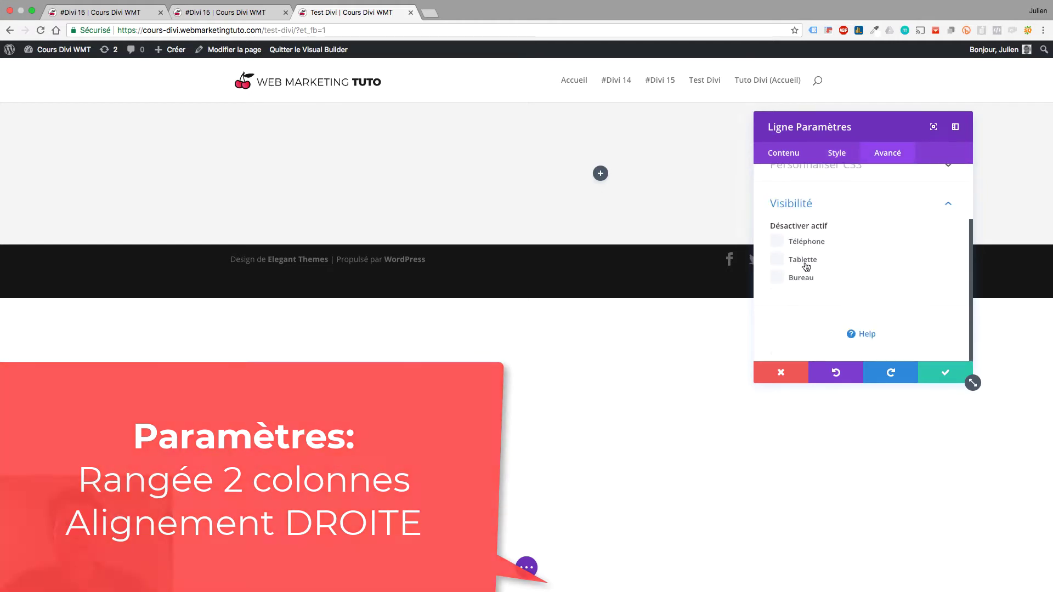
left_click(777, 277)
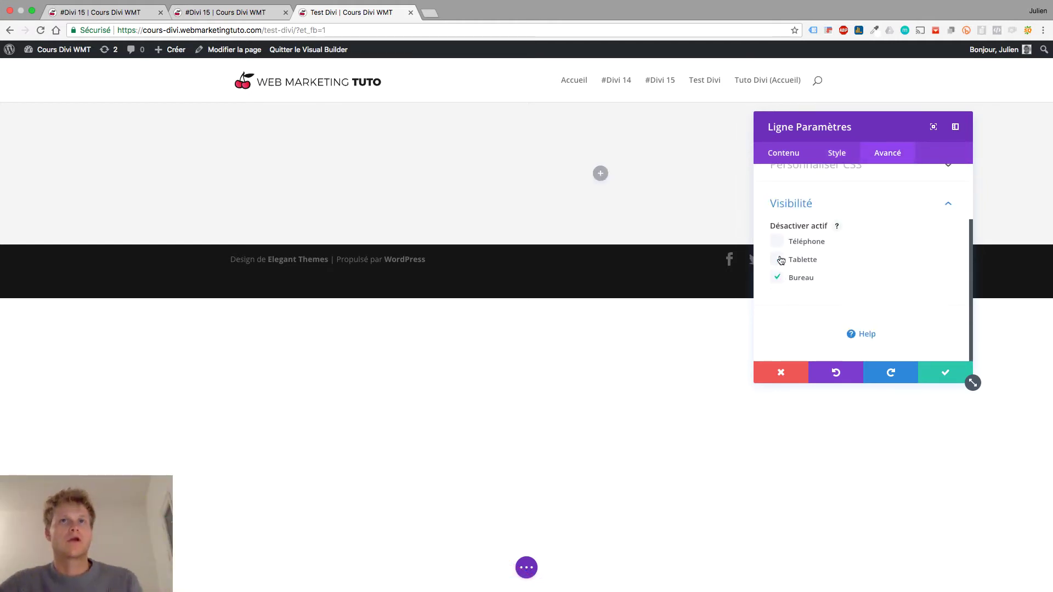
left_click(777, 278)
left_click(778, 243)
left_click(780, 261)
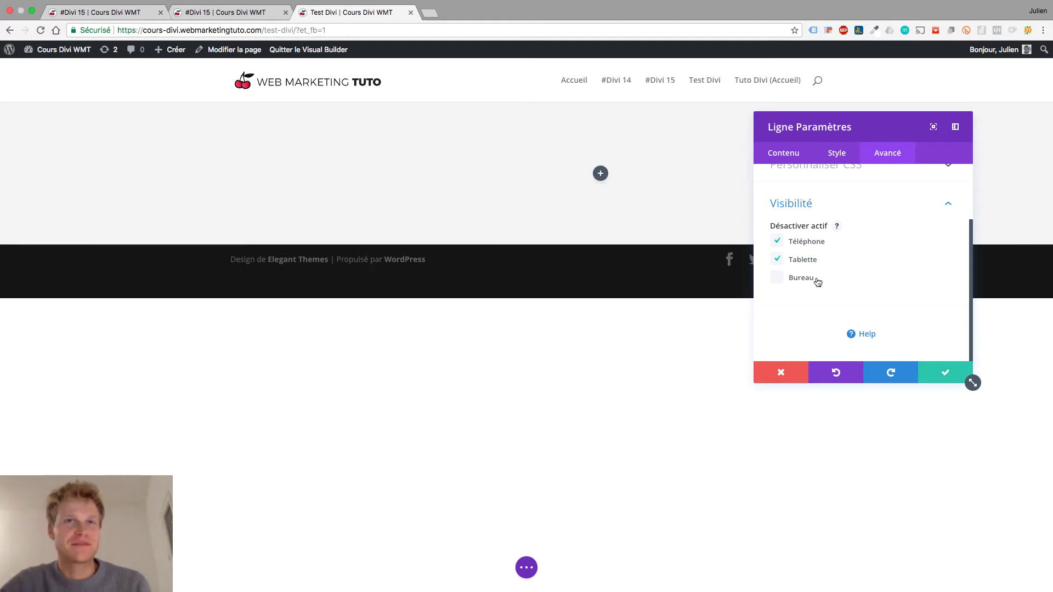
left_click(925, 377)
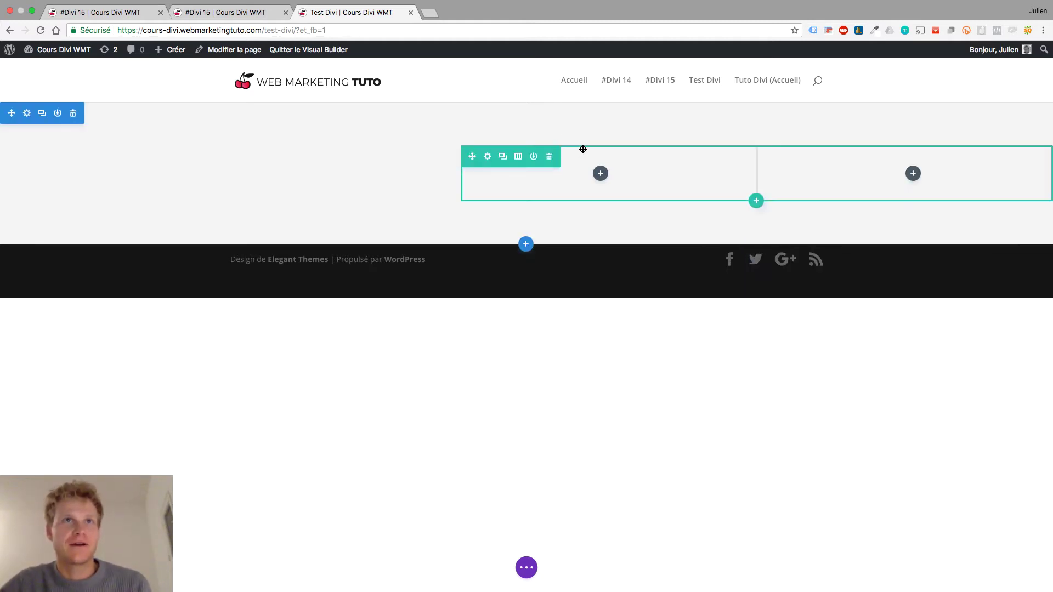
Step: Insert an Image module in the row's left column and load Divi15_fond_desktop.png at its original 800 × 800 size
left_click(601, 175)
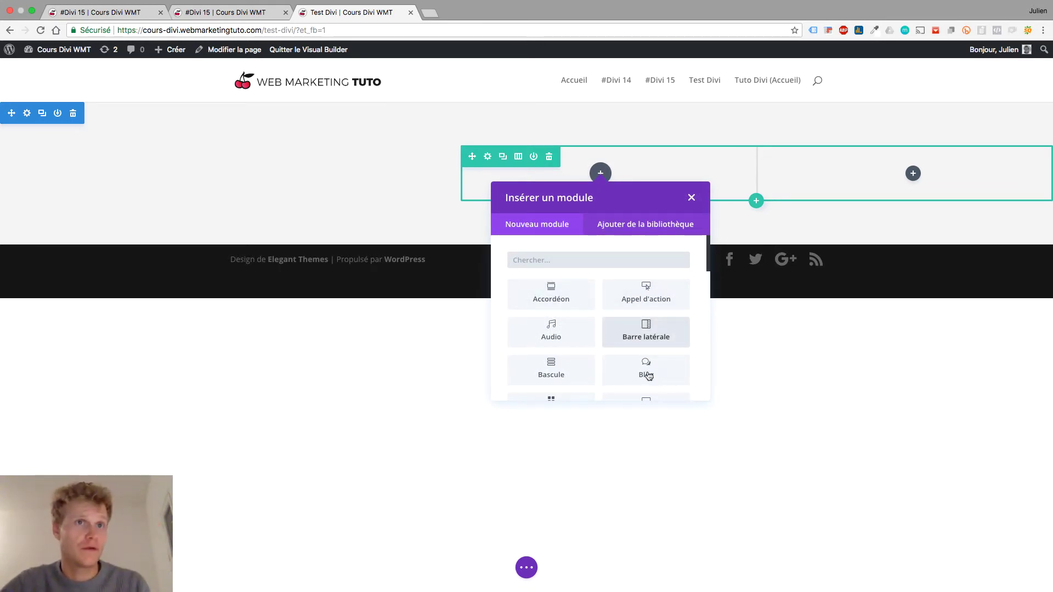
scroll(638, 369, "down", 3)
scroll(638, 369, "down", 2)
type("im")
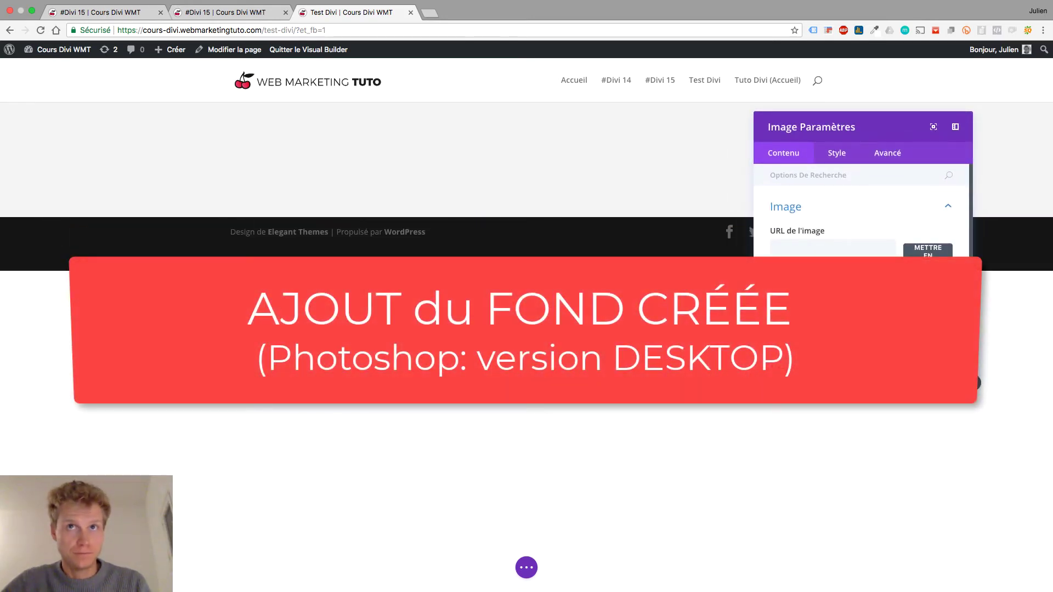
left_click(927, 252)
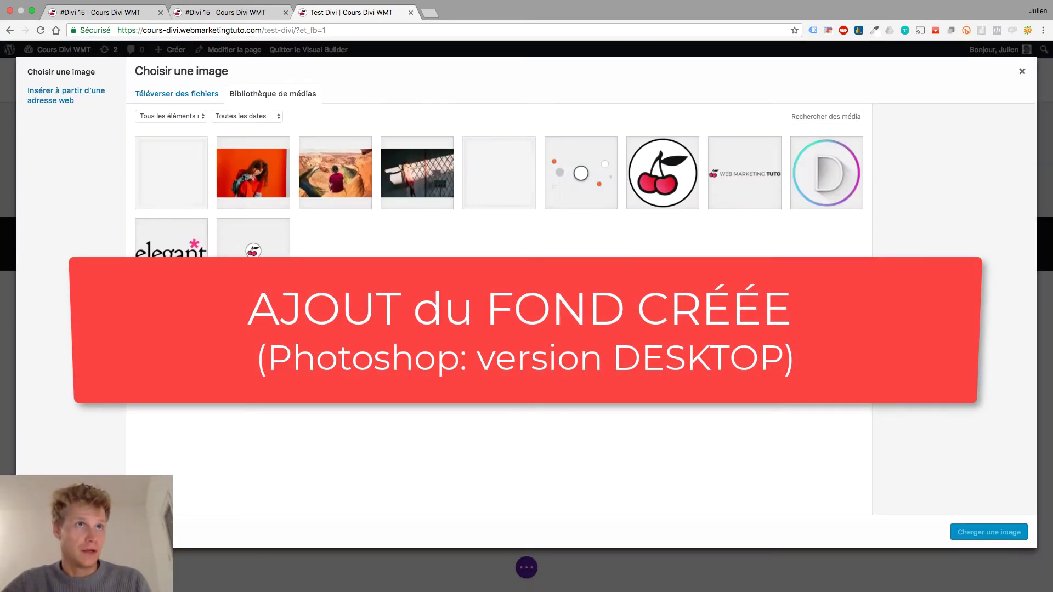
left_click(515, 176)
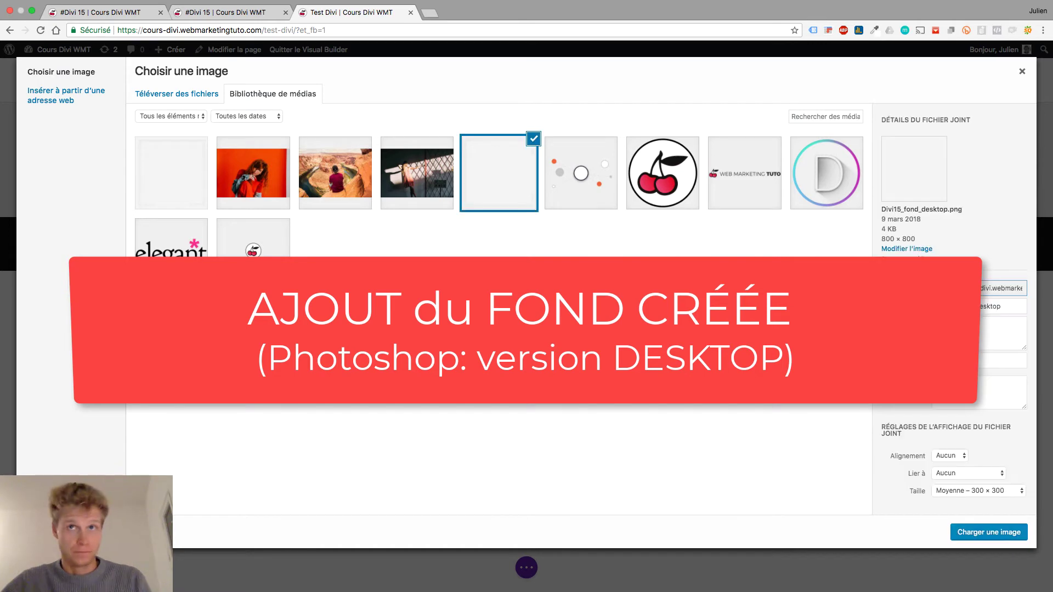
left_click(966, 491)
left_click(966, 500)
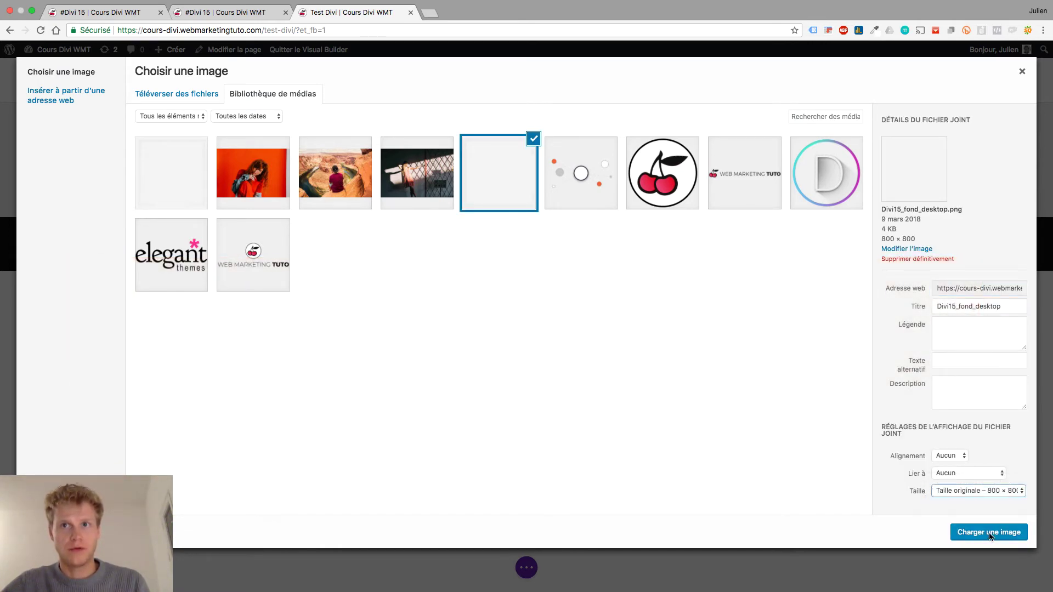
left_click(987, 536)
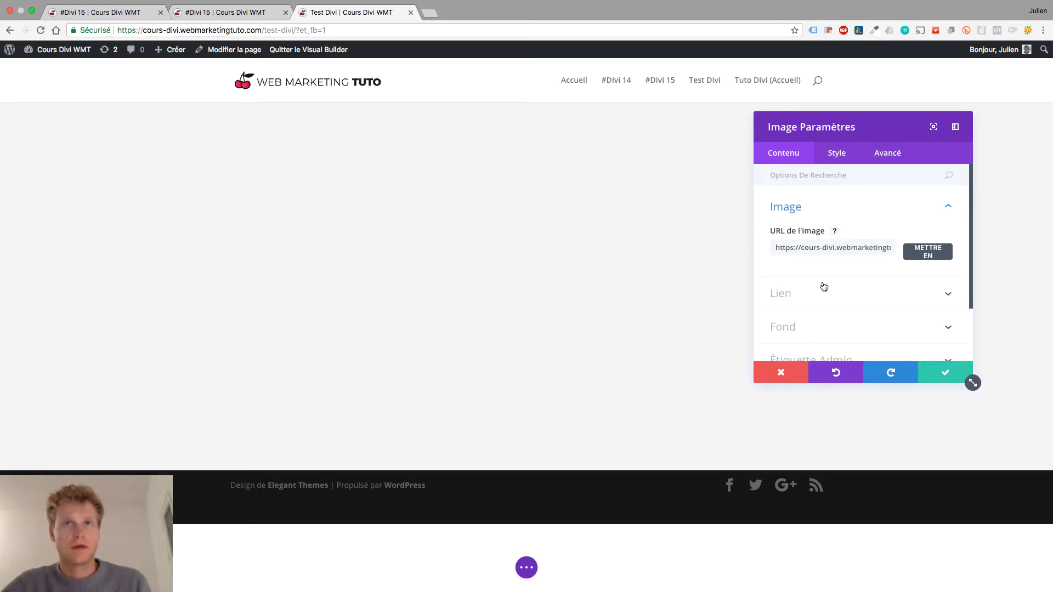
Step: Set the frame image module's background colour to #f9d400 and save the module
left_click(799, 324)
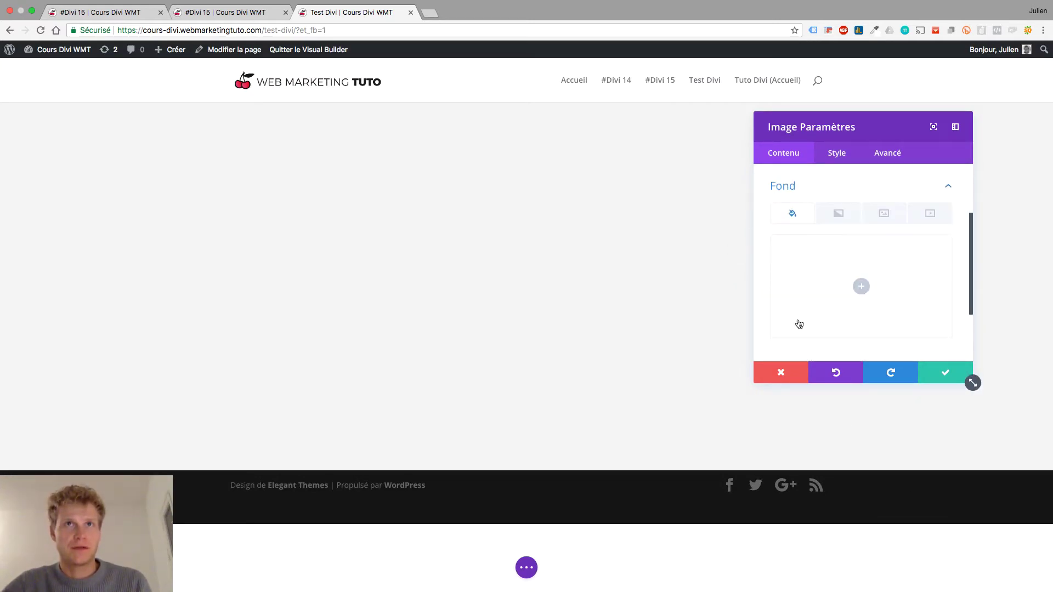
left_click(861, 286)
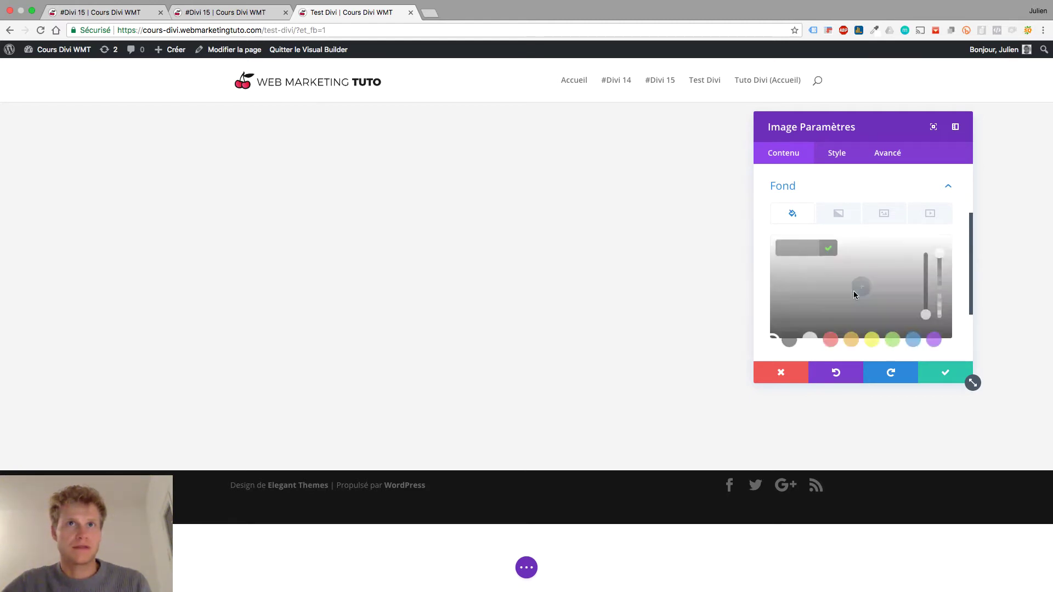
mouse_move(815, 292)
left_mouse_down()
mouse_move(838, 274)
mouse_move(893, 298)
mouse_move(773, 292)
mouse_move(856, 268)
mouse_move(831, 254)
mouse_move(805, 284)
left_mouse_up()
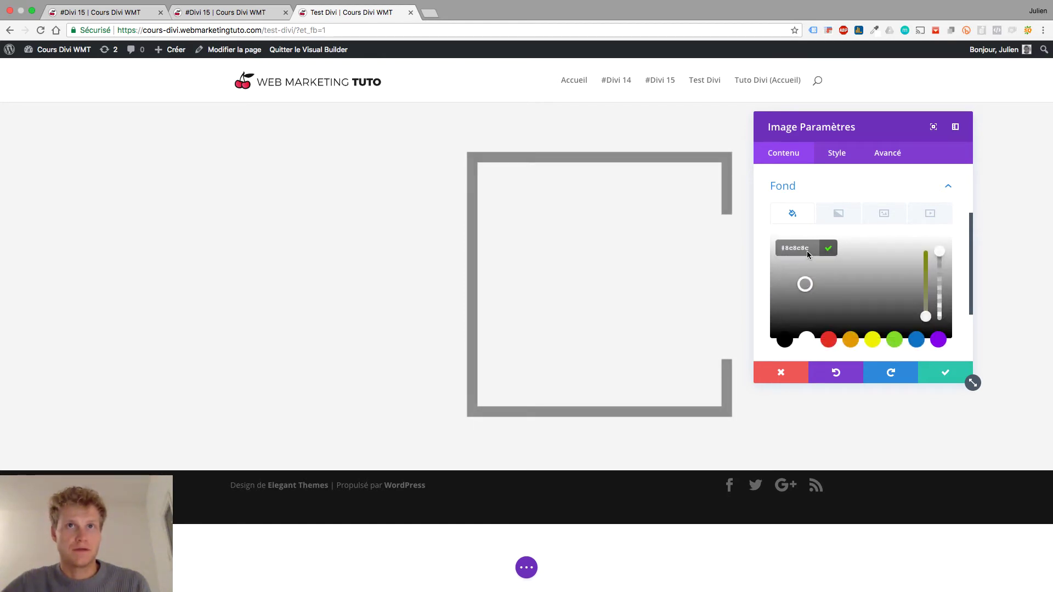
triple_click(811, 247)
type("#f9d400")
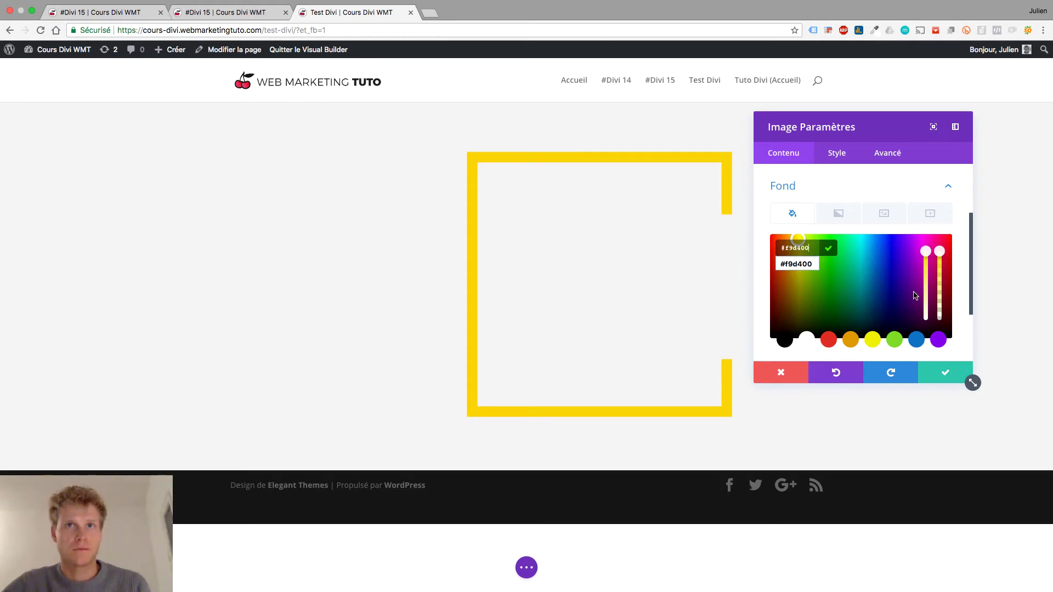
scroll(914, 296, "down", 3)
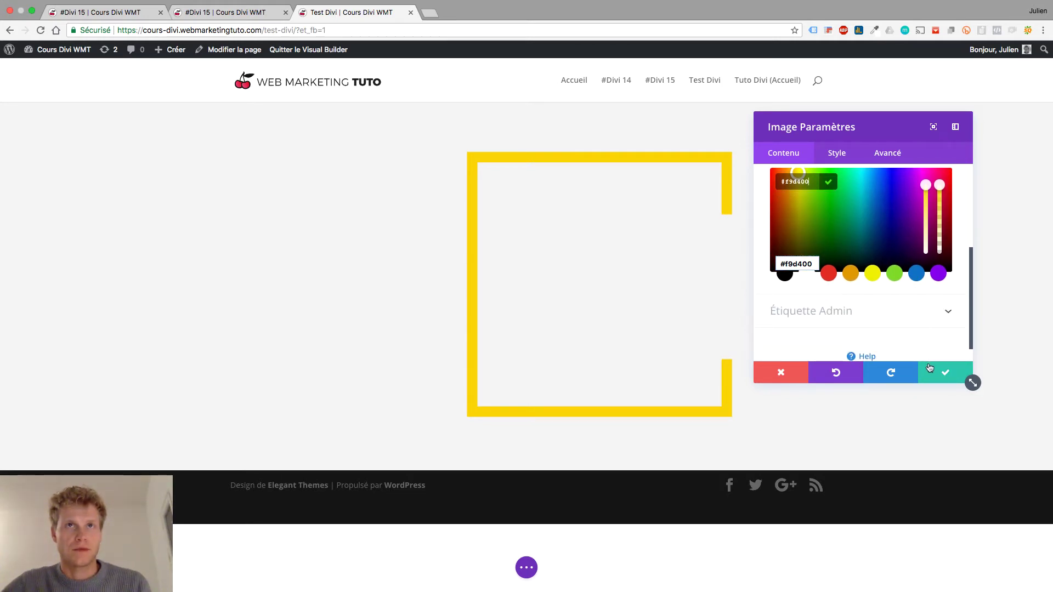
left_click(931, 368)
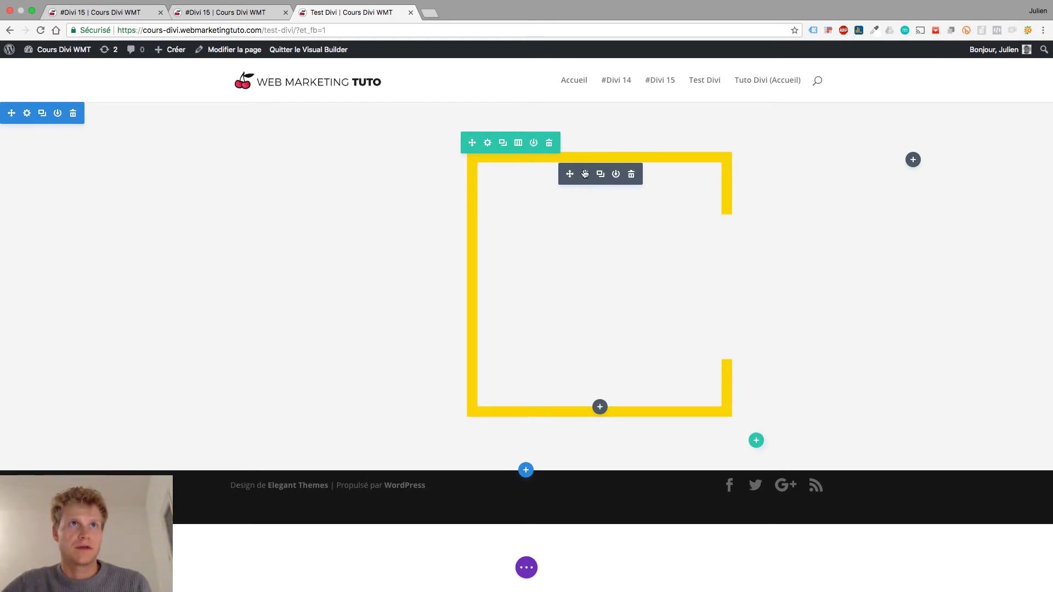
Step: Add a second Image module below the yellow frame and load Divi15_gars.jpg at its original size
left_click(600, 405)
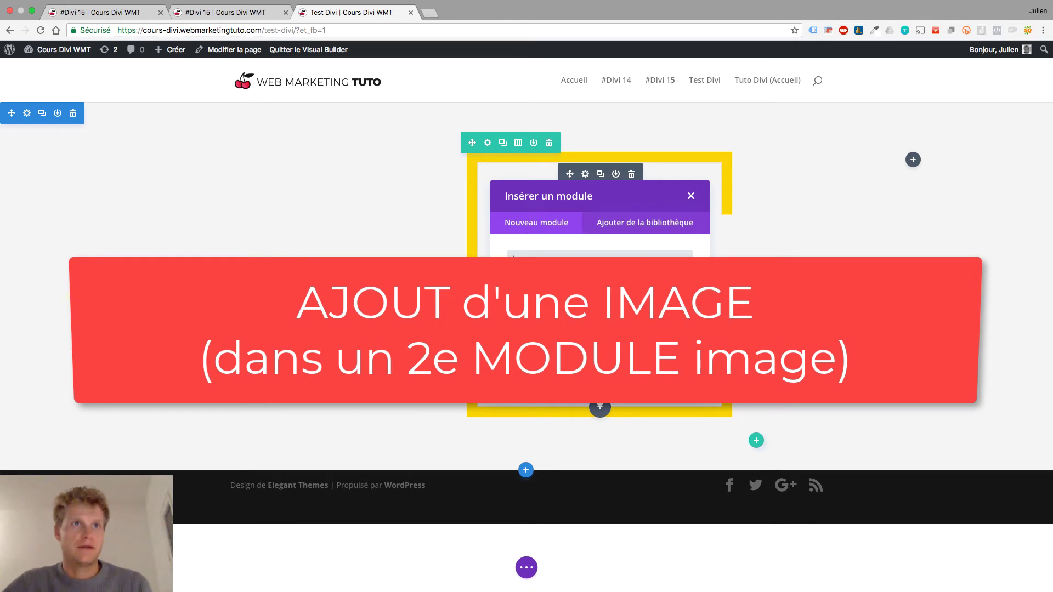
left_click(536, 299)
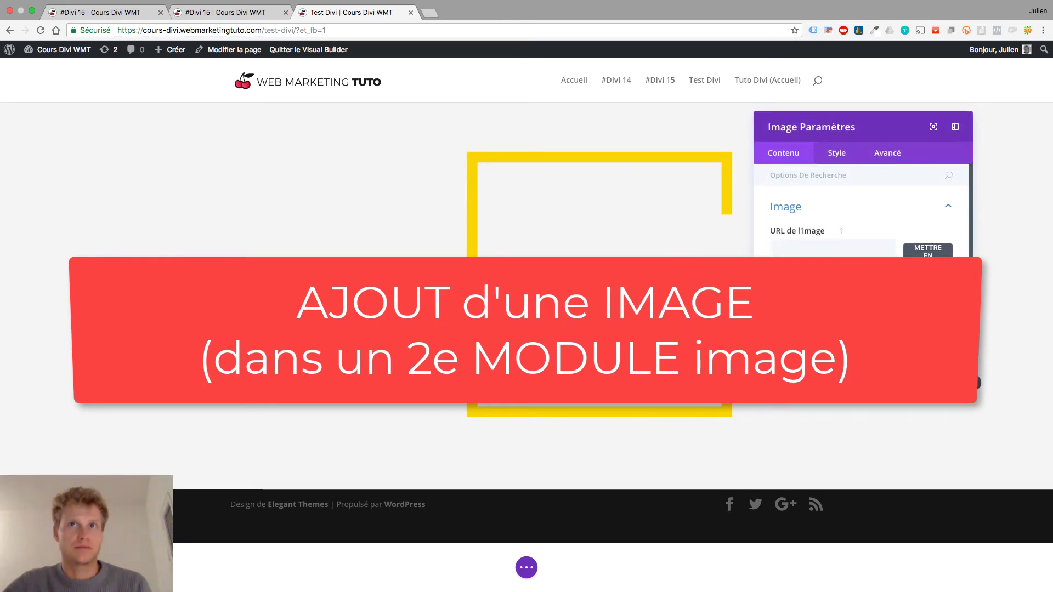
left_click(927, 251)
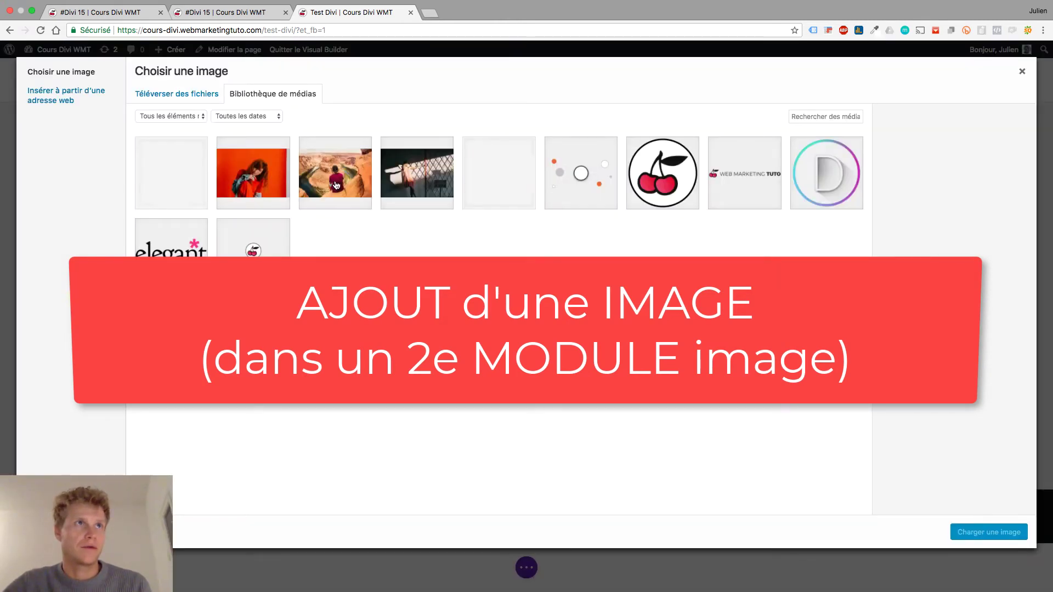
left_click(336, 185)
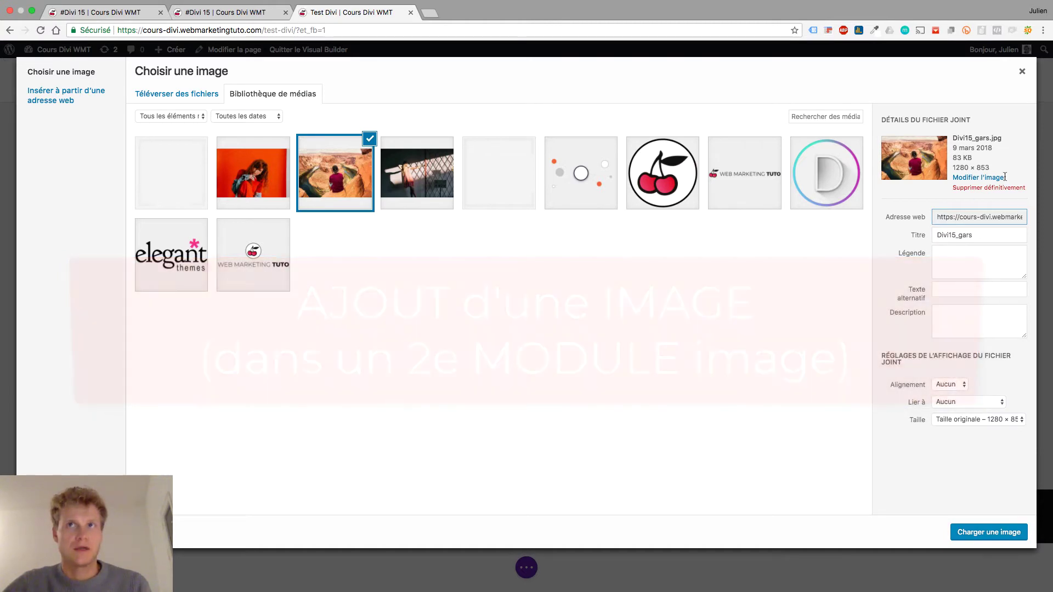
left_click_drag(979, 161, 955, 157)
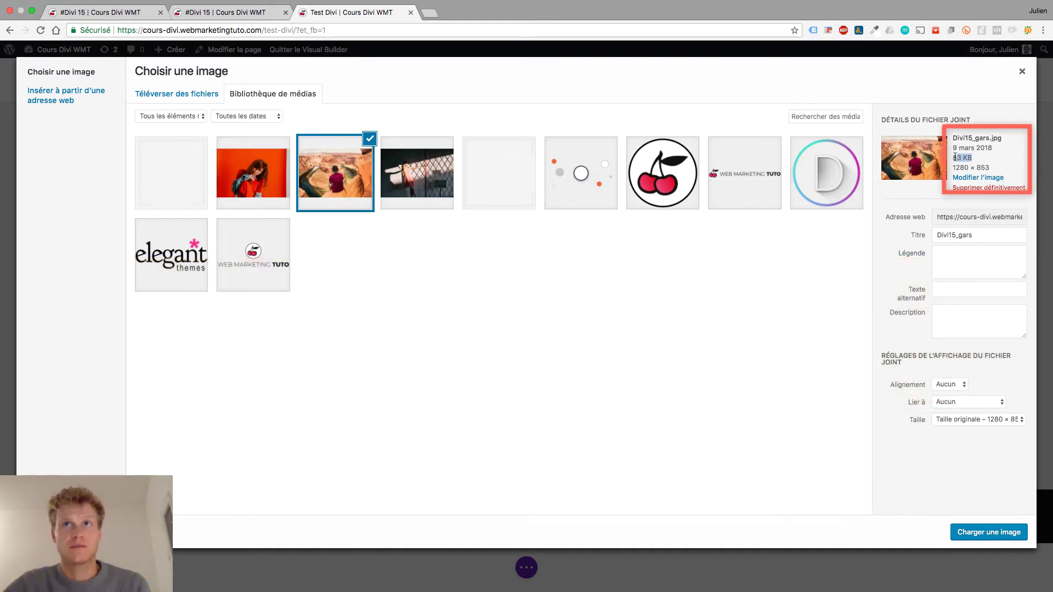
left_click(982, 530)
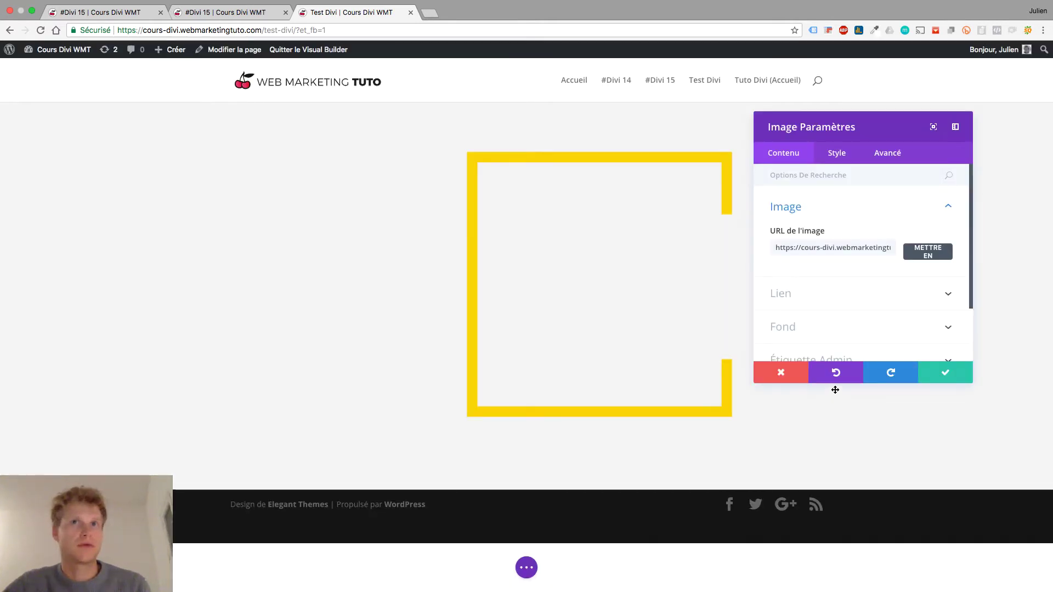
Step: Set the photo module's top margin to -90% so that it overlaps the yellow frame
scroll(890, 298, "down", 3)
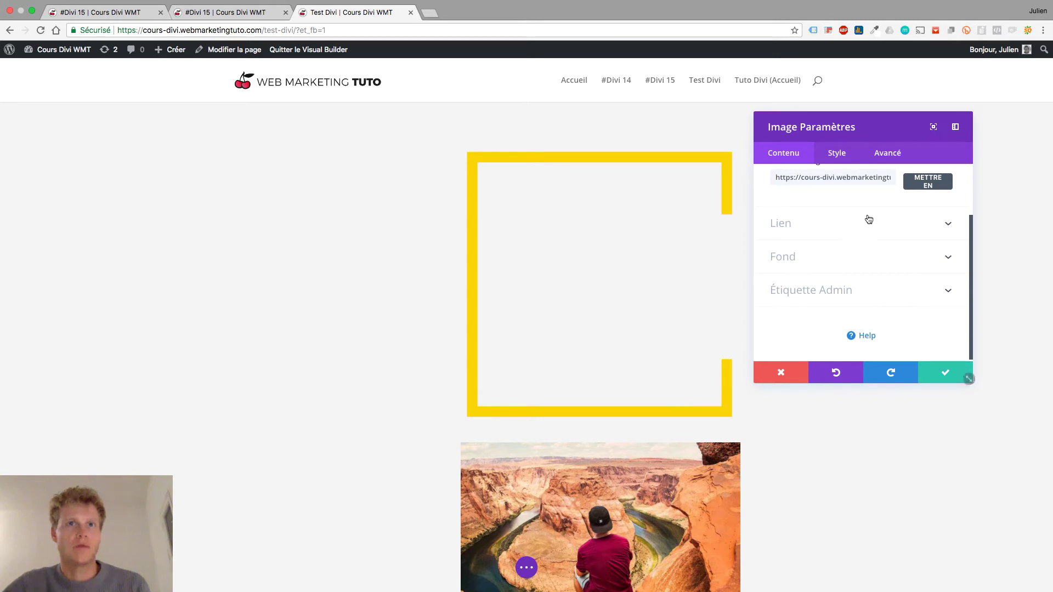
scroll(866, 217, "up", 3)
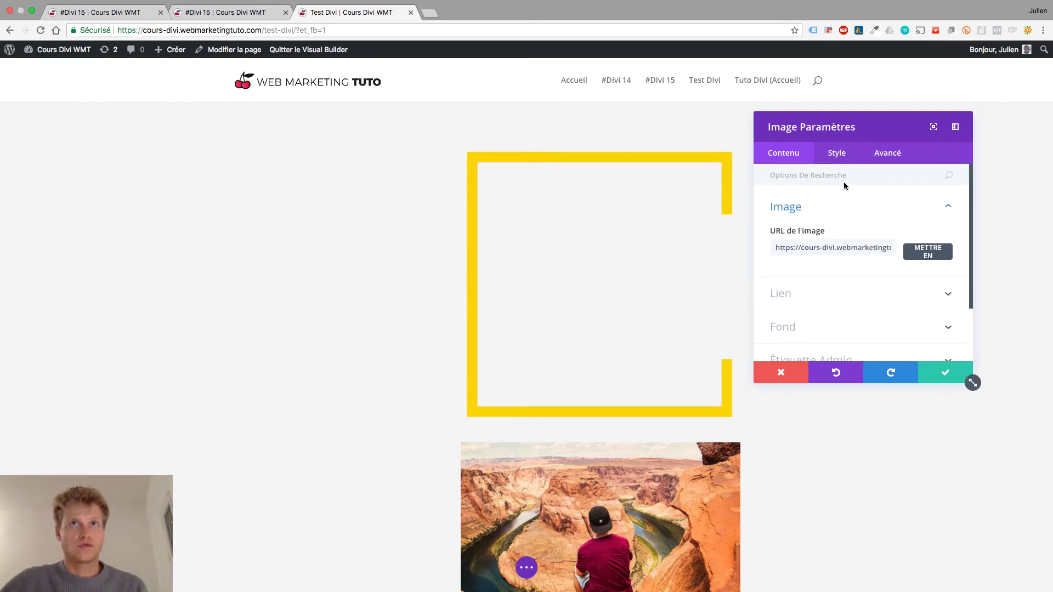
left_click(832, 162)
left_click(824, 274)
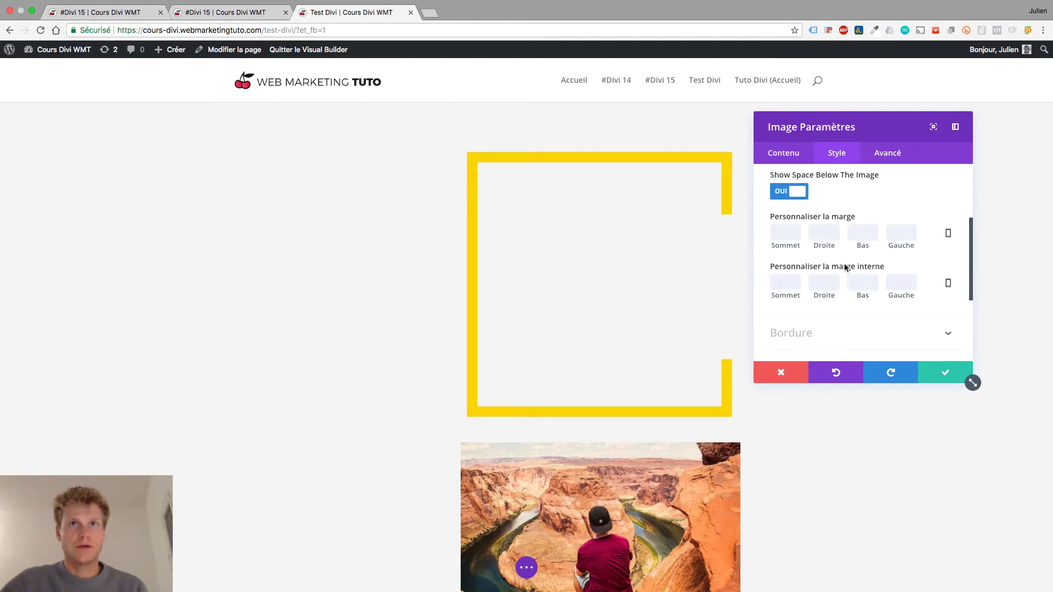
left_click(786, 238)
type("-80")
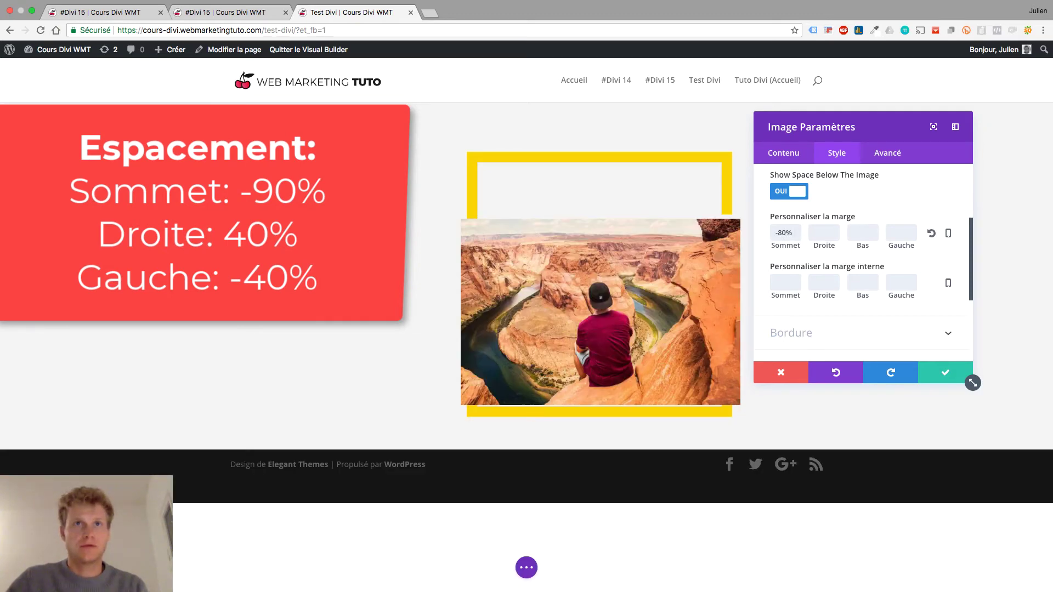
left_click(780, 236)
key("BackSpace")
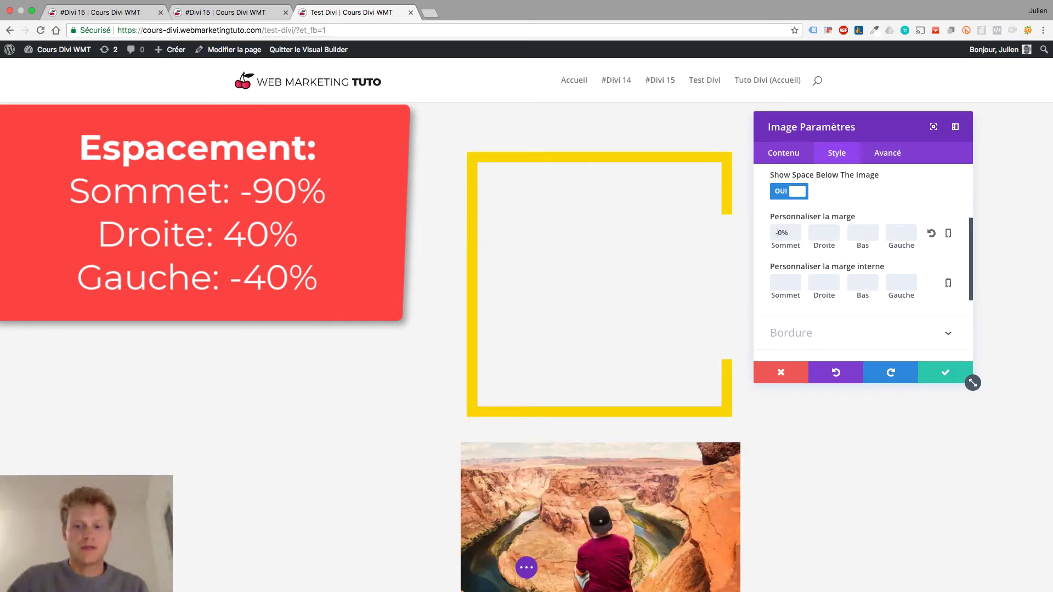
type("9")
Step: Set the photo module's right margin to 40% and its left margin to -40%
left_click(812, 231)
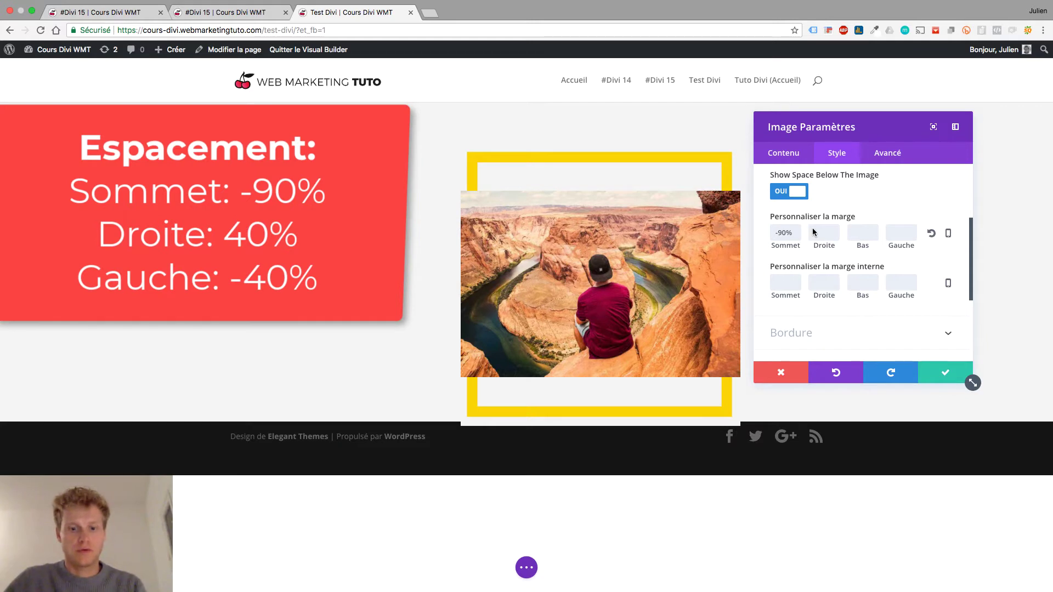
type("40%")
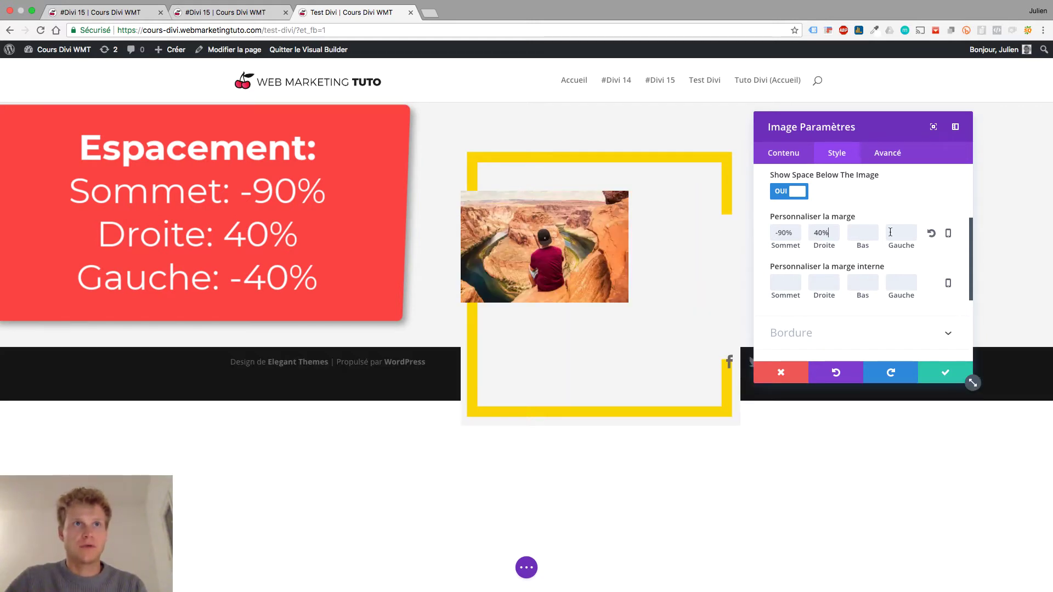
left_click(897, 237)
type("40%")
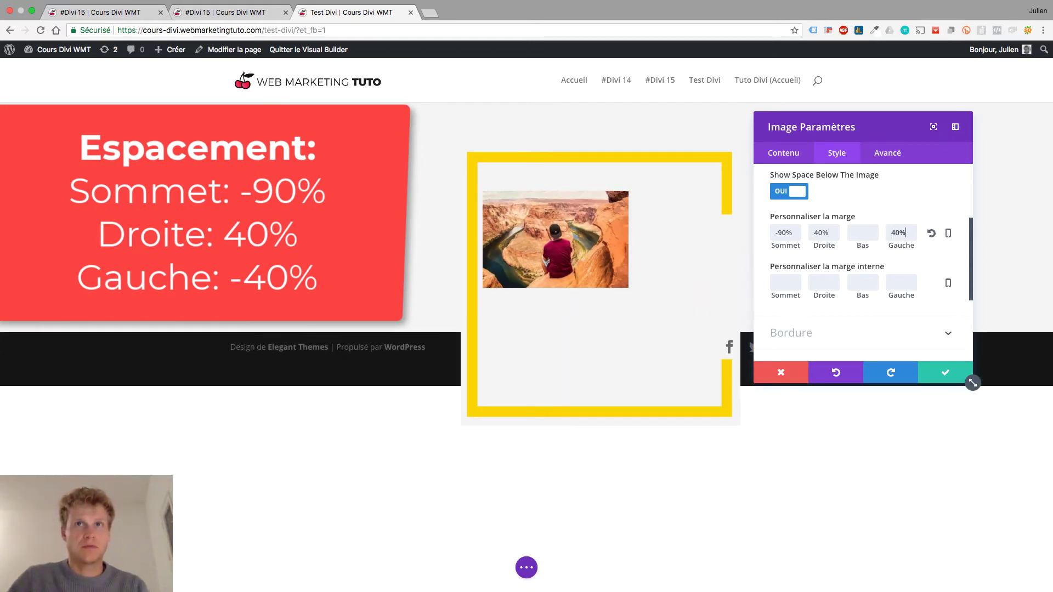
left_click(815, 233)
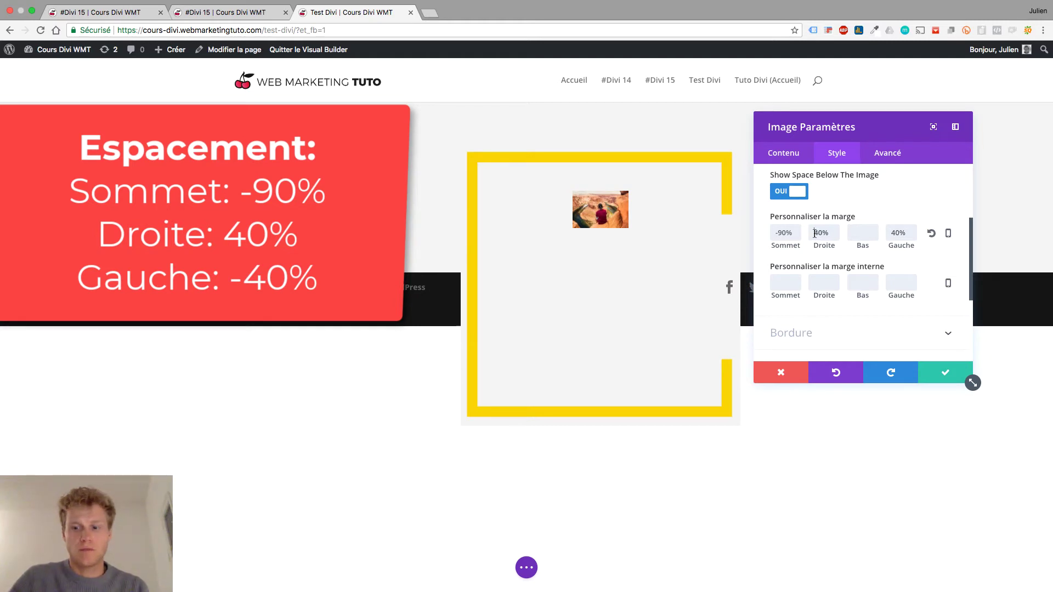
type("-")
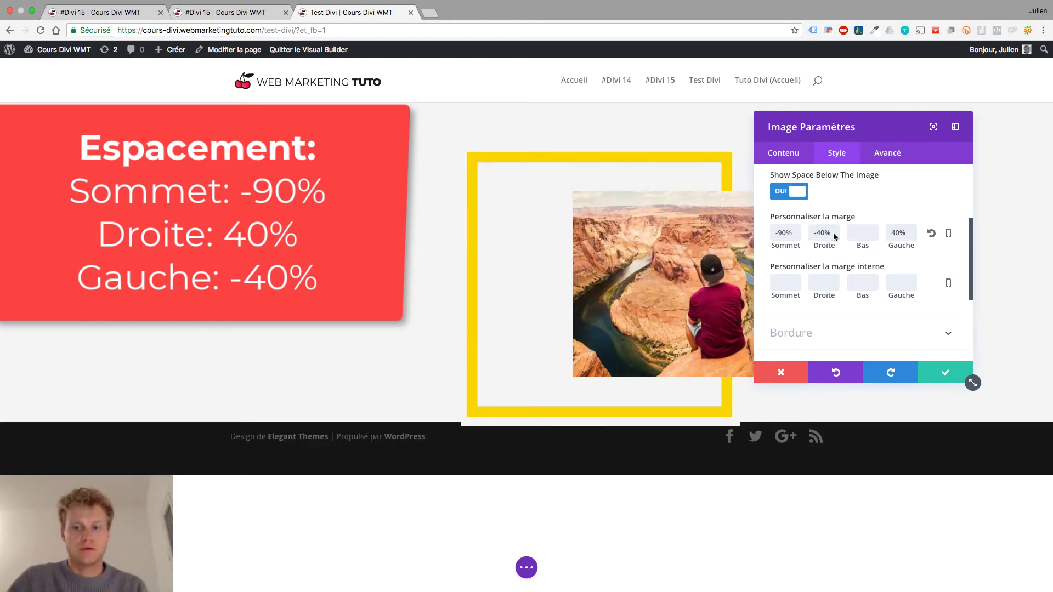
key("BackSpace")
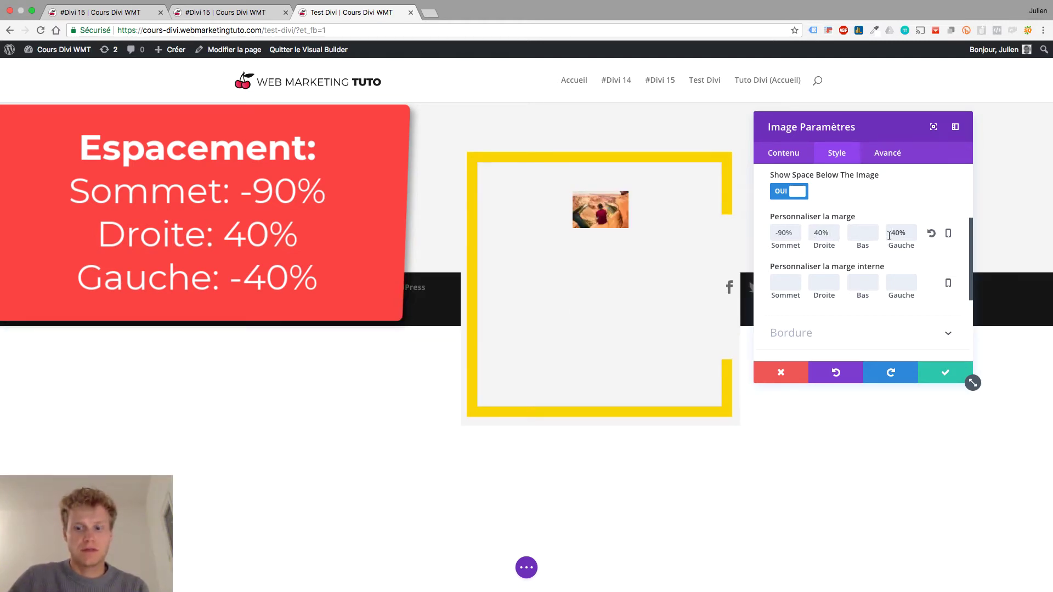
type("-")
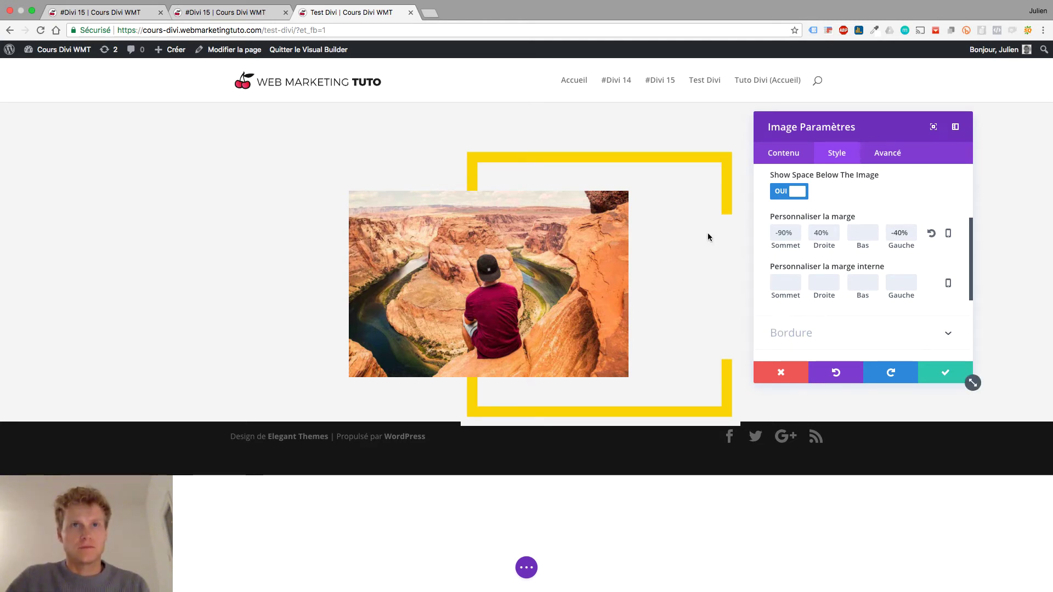
Step: Apply the first box shadow preset, the soft all-round shadow, to the photo module and save it
scroll(830, 258, "down", 5)
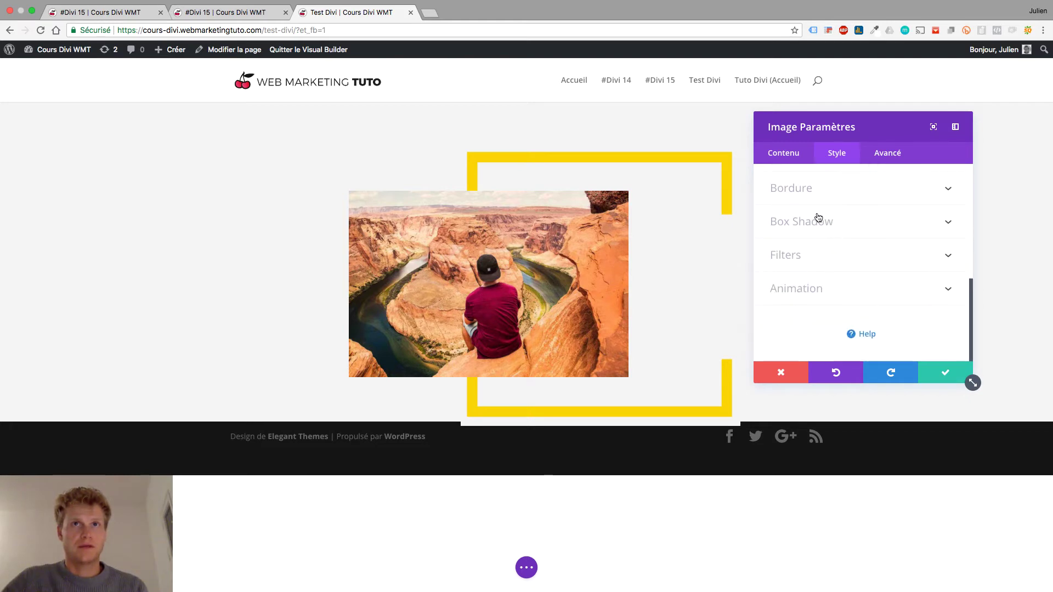
left_click(818, 219)
left_click(833, 209)
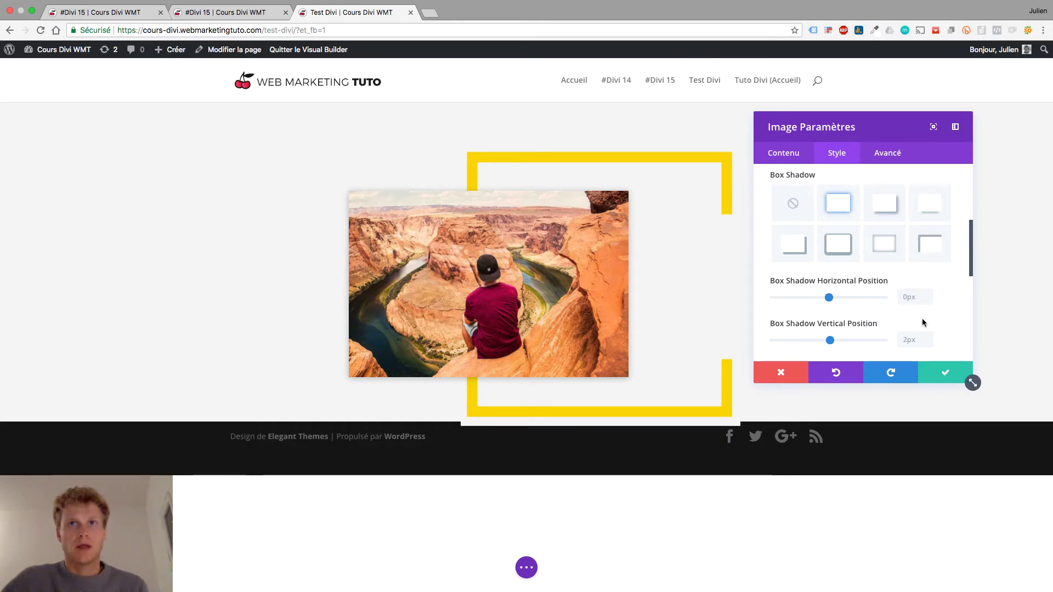
left_click(942, 365)
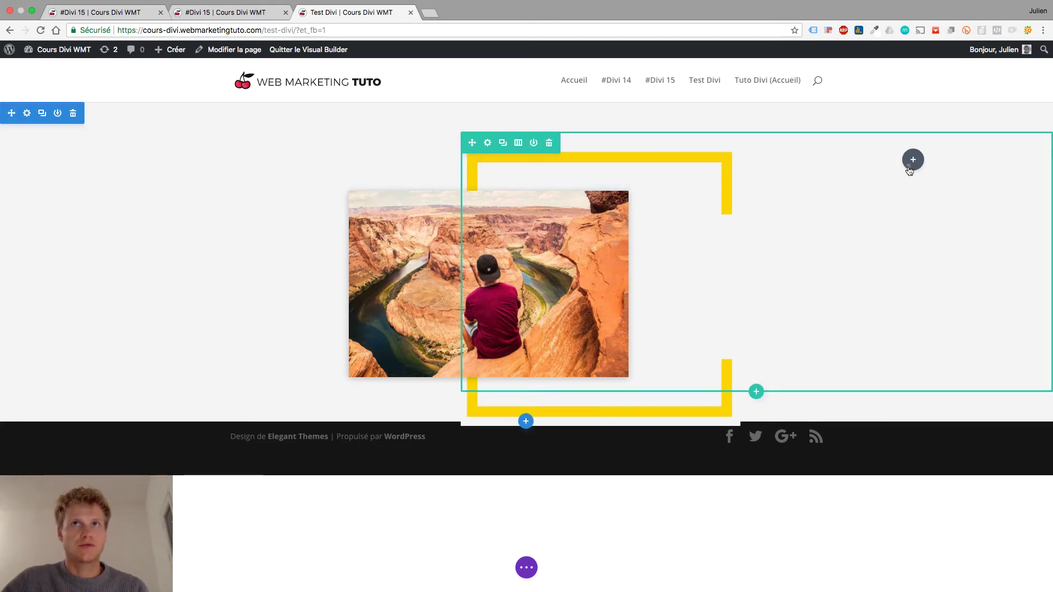
Step: Insert a Text module in the row's right column with the title "Vive la créativé" formatted as Heading 2
left_click(911, 160)
type("text")
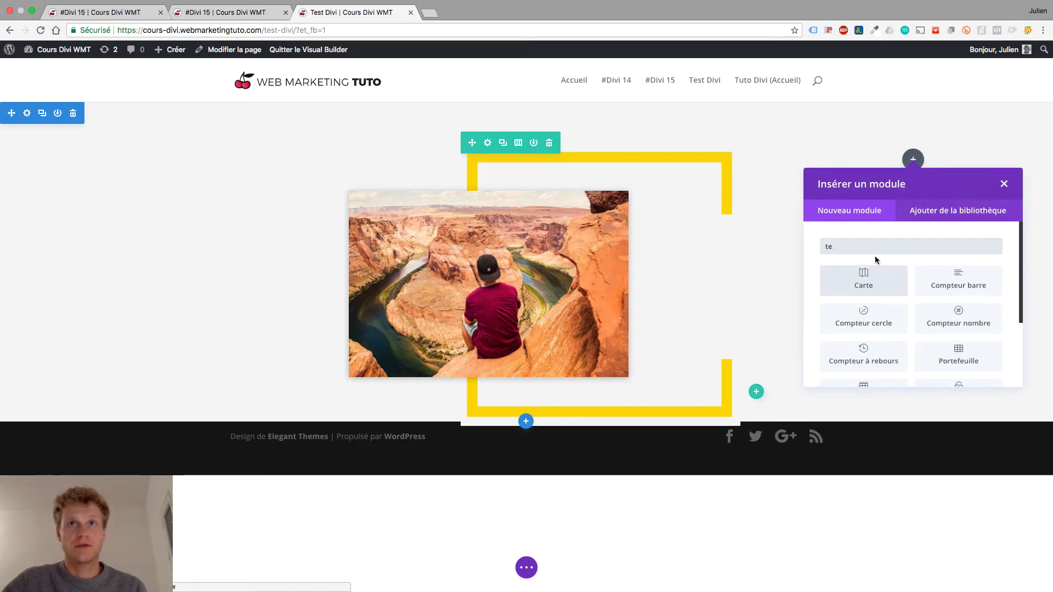
left_click(863, 277)
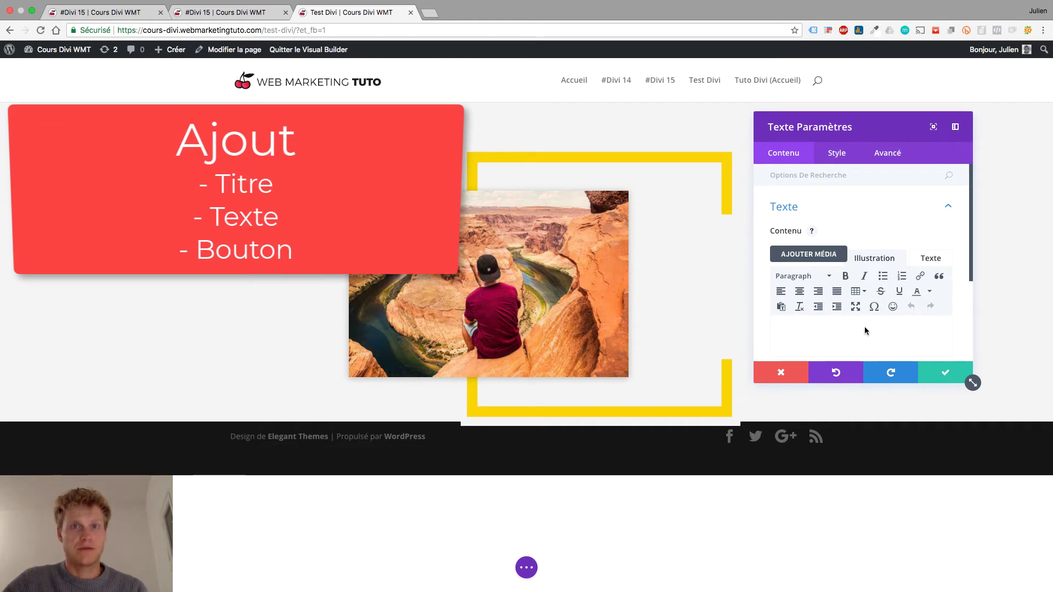
type("Vive la créativé")
key("super+a")
left_click(826, 282)
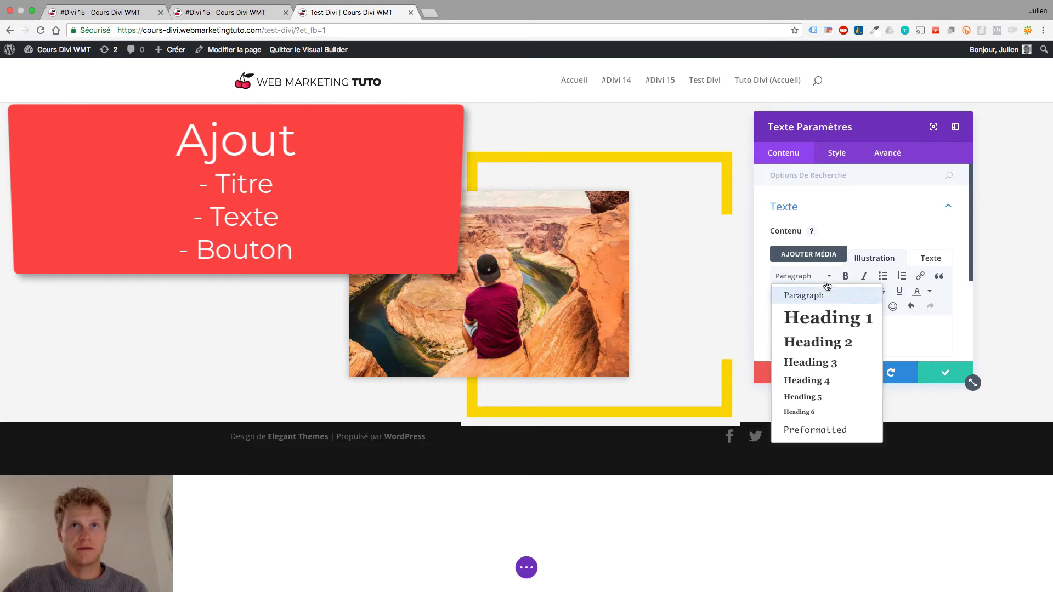
left_click(816, 341)
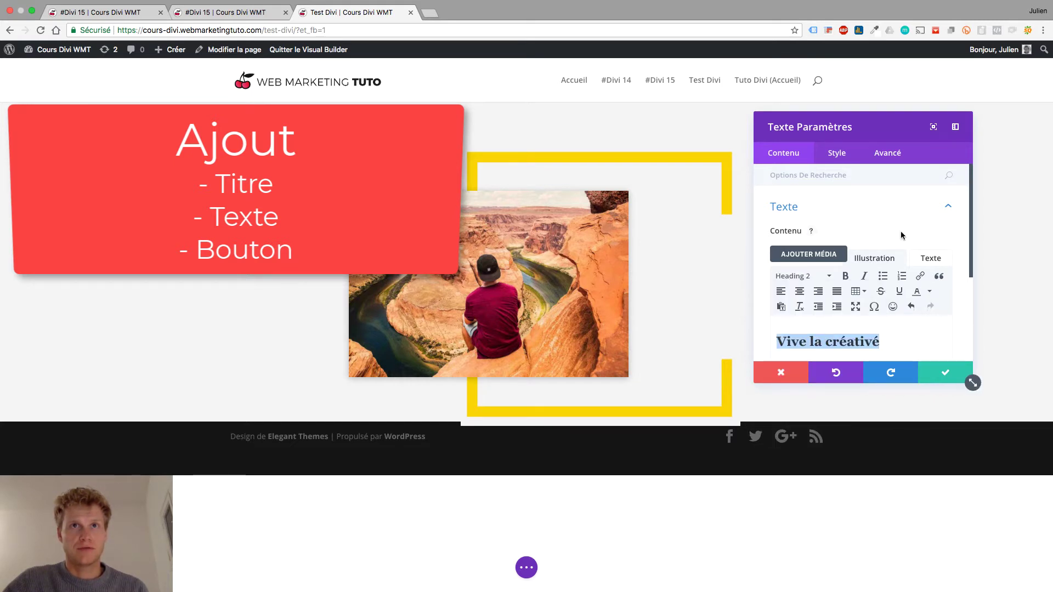
scroll(901, 231, "down", 1)
Step: Set the Text module's general text font to Poppins and try to enlarge the title through the general text size
left_click_drag(852, 131, 512, 134)
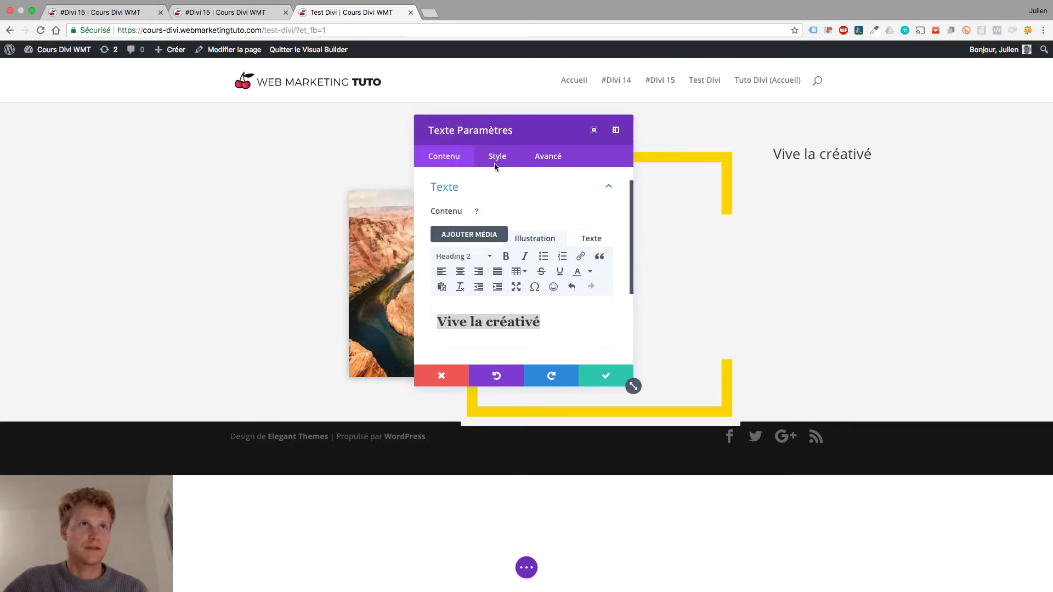
left_click(495, 164)
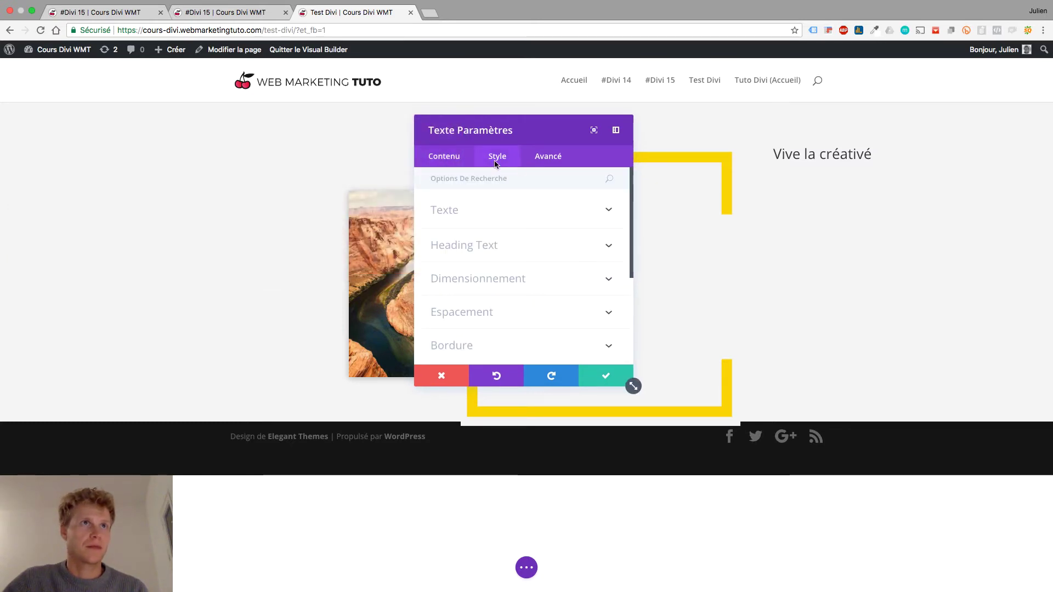
left_click(522, 208)
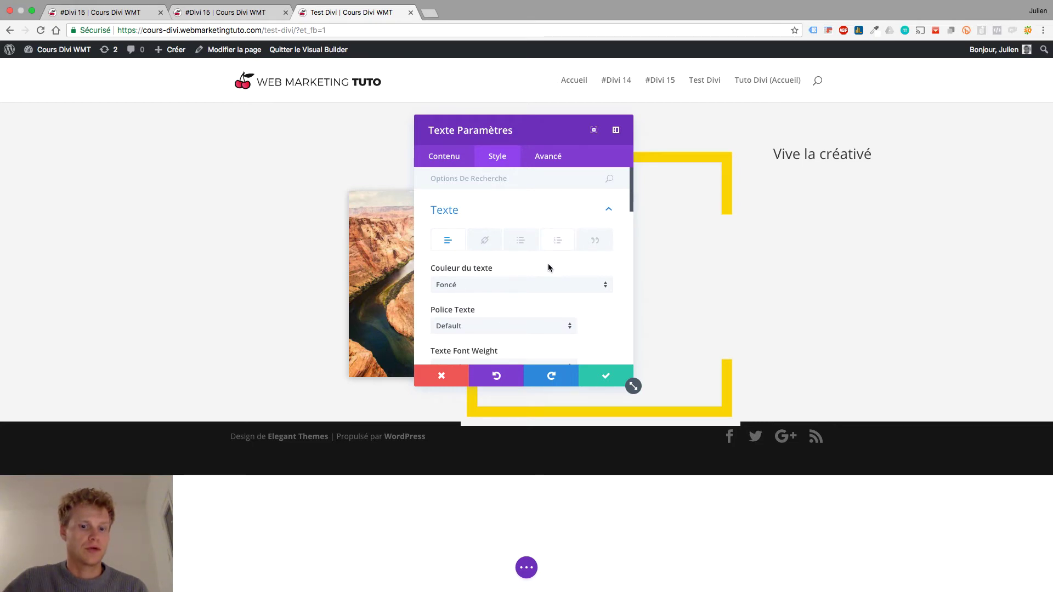
scroll(534, 279, "down", 3)
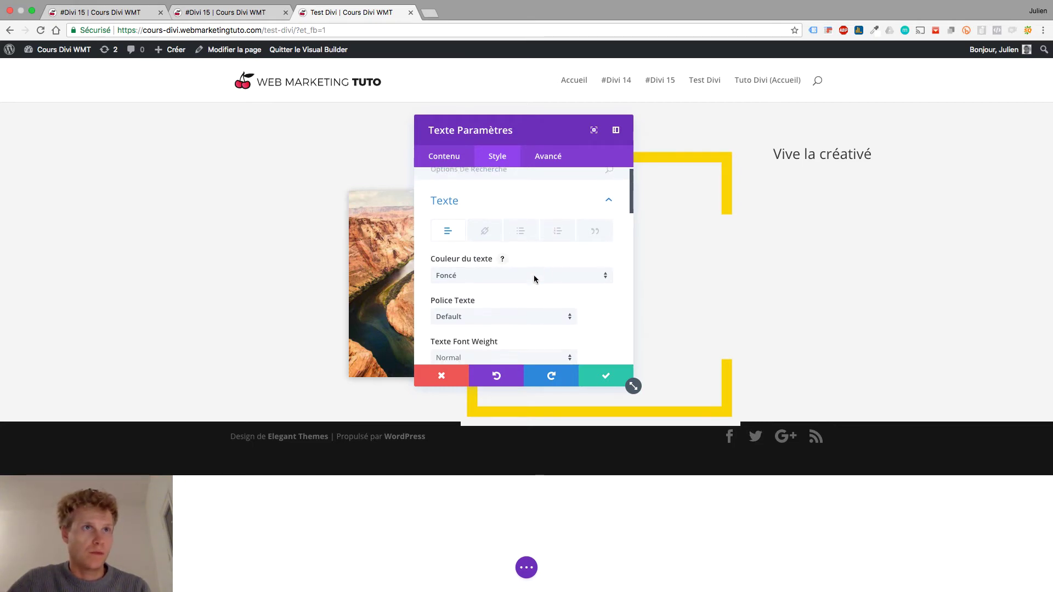
left_click(522, 272)
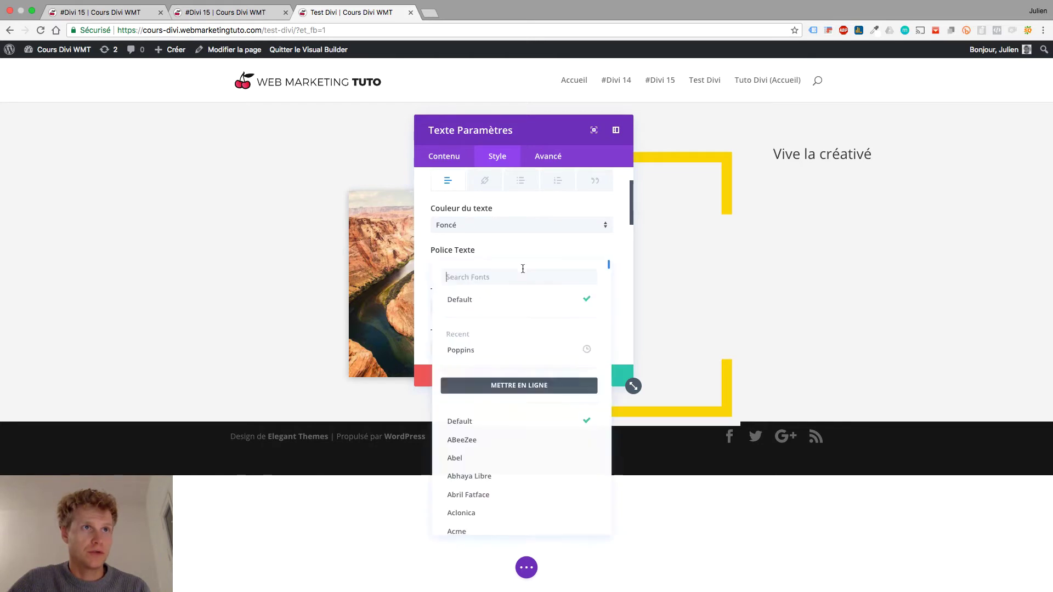
type("pop")
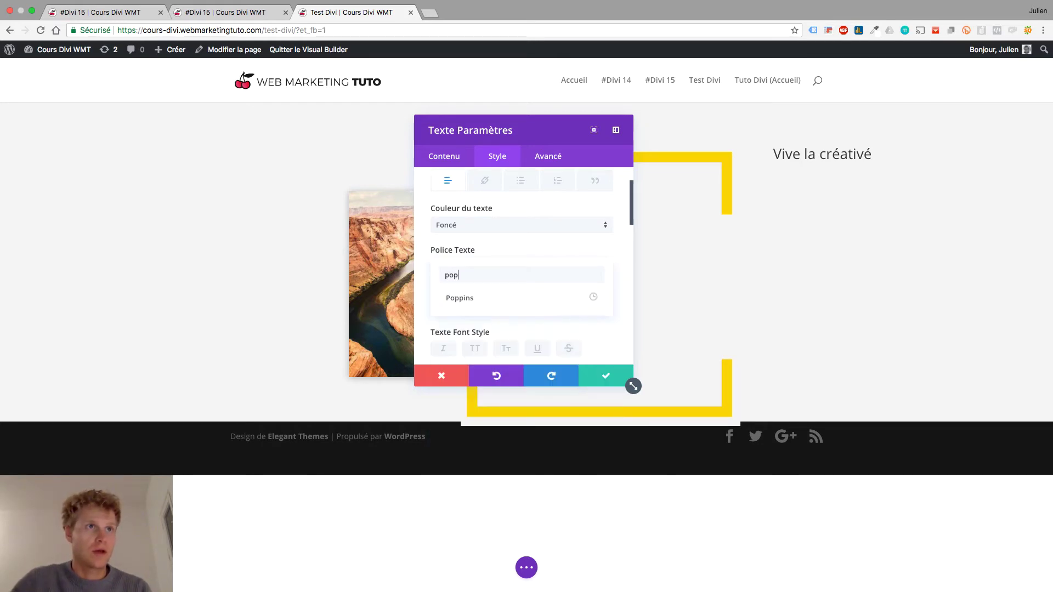
left_click(505, 297)
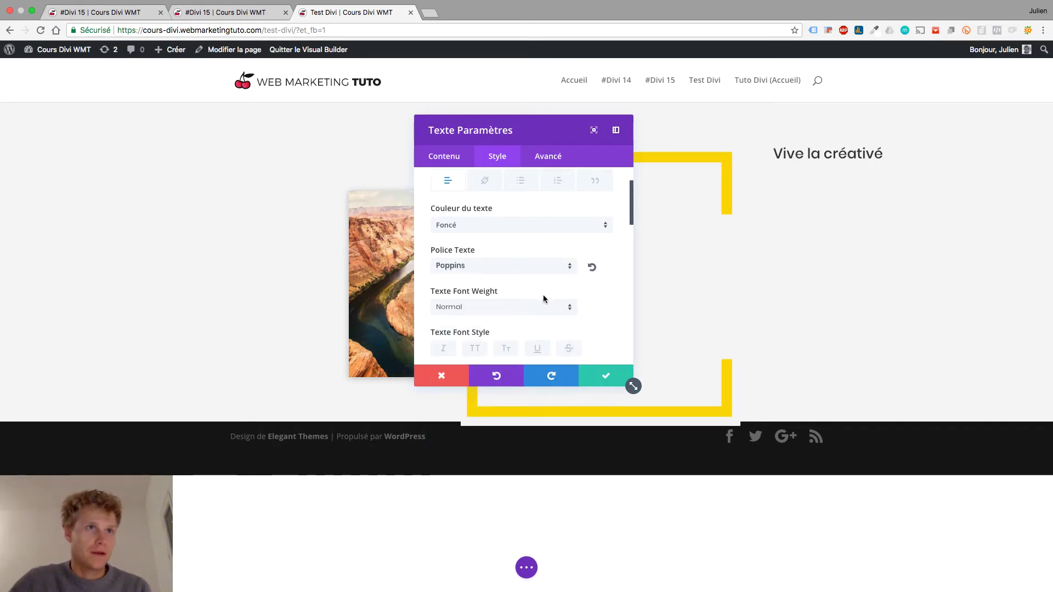
scroll(563, 296, "down", 3)
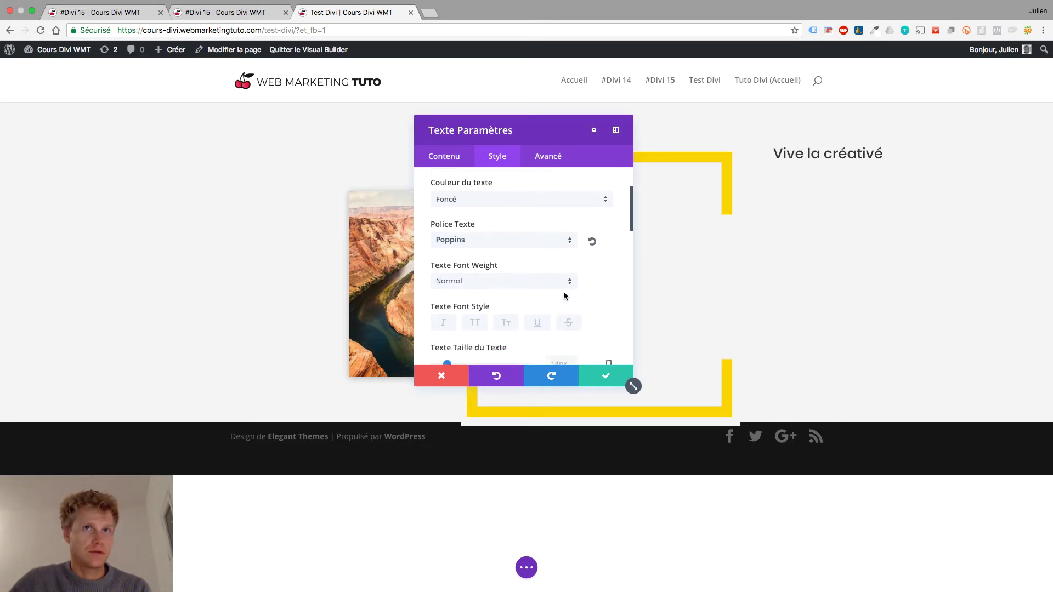
scroll(564, 295, "down", 2)
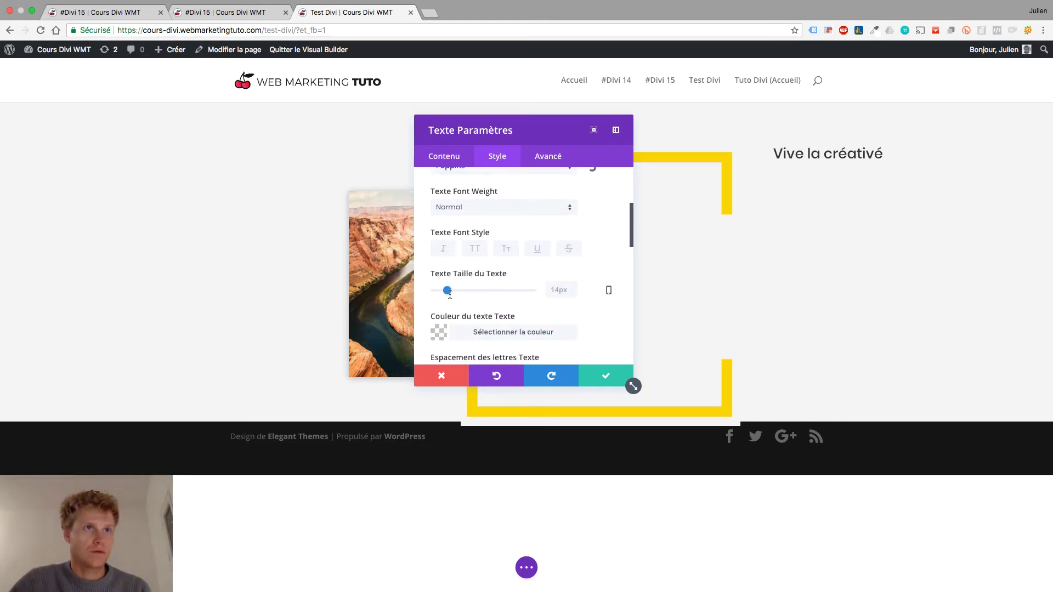
left_click_drag(449, 293, 485, 294)
scroll(499, 258, "up", 5)
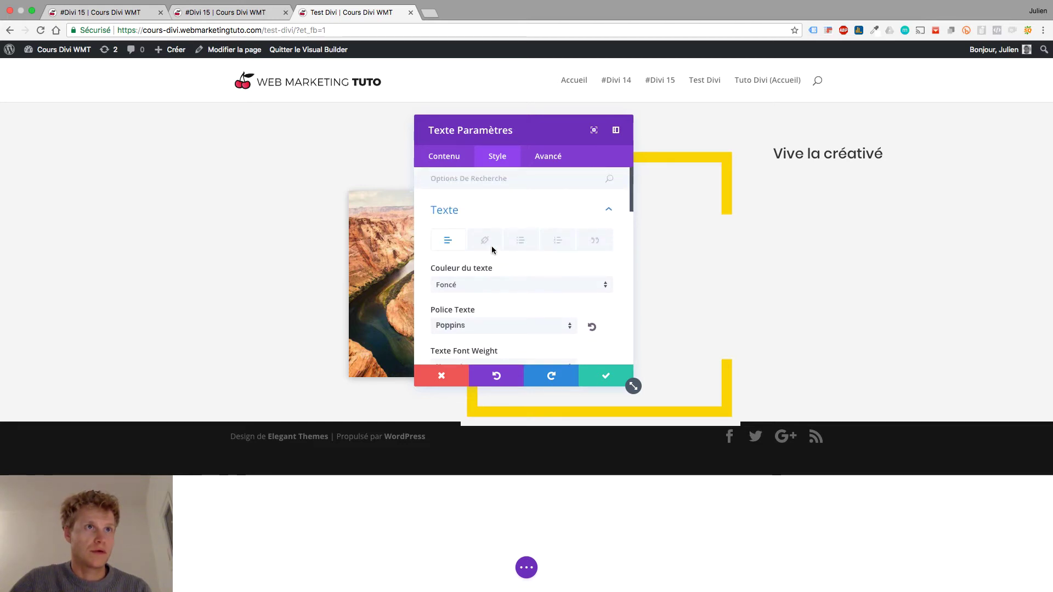
Step: Set the Heading 2 font to Poppins, with a text size of 56px and a line height of 1.3em
left_click(465, 213)
left_click(482, 244)
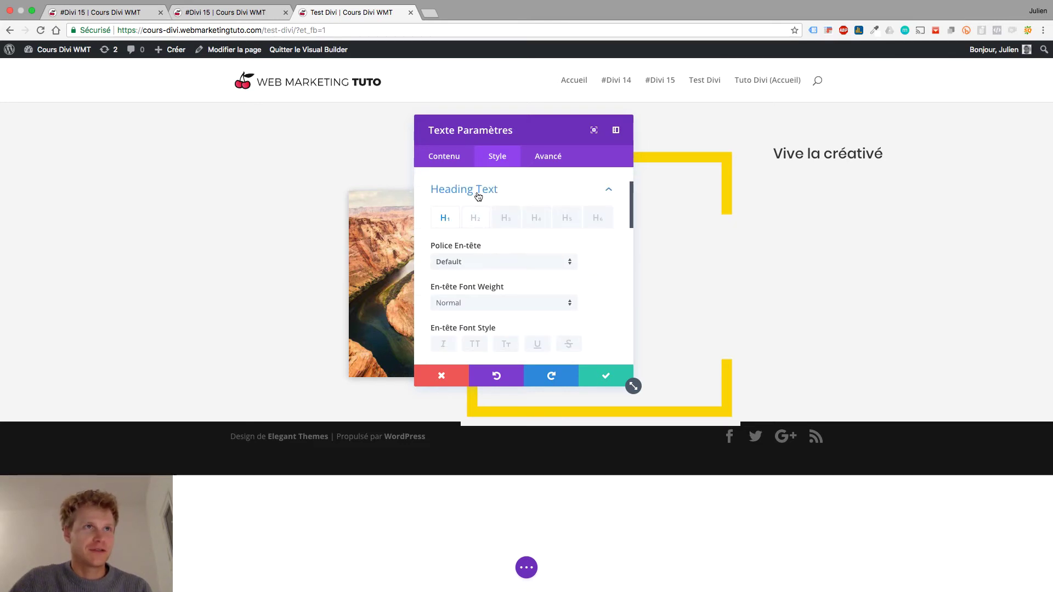
left_click(476, 219)
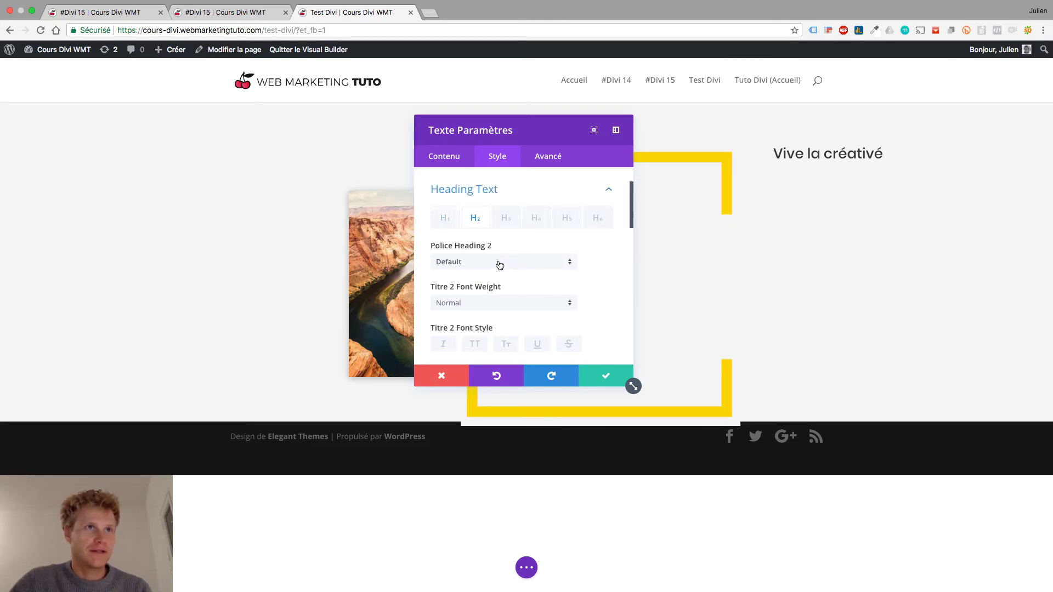
left_click(499, 262)
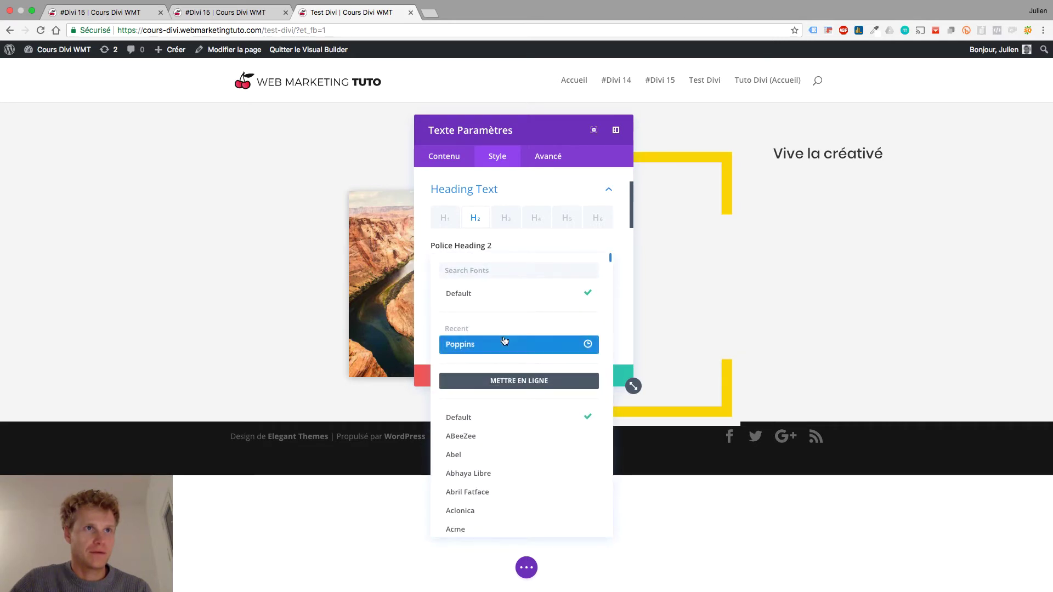
left_click(502, 344)
scroll(522, 300, "down", 5)
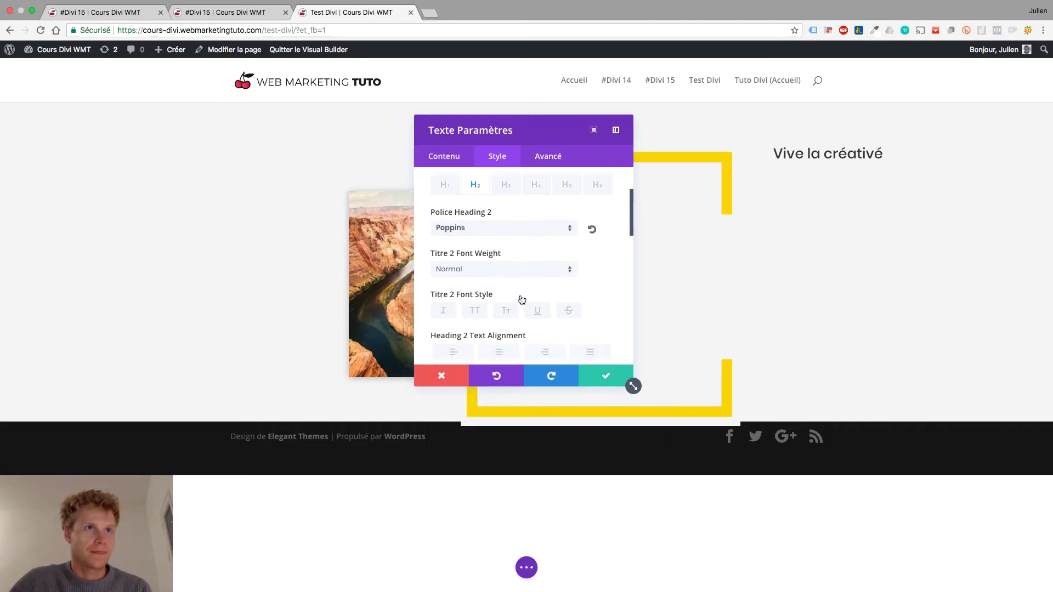
mouse_move(463, 319)
left_mouse_down()
mouse_move(490, 321)
mouse_move(448, 317)
left_mouse_up()
Step: Set the title module's top margin to 30% and its left margin to -37%
scroll(434, 315, "down", 3)
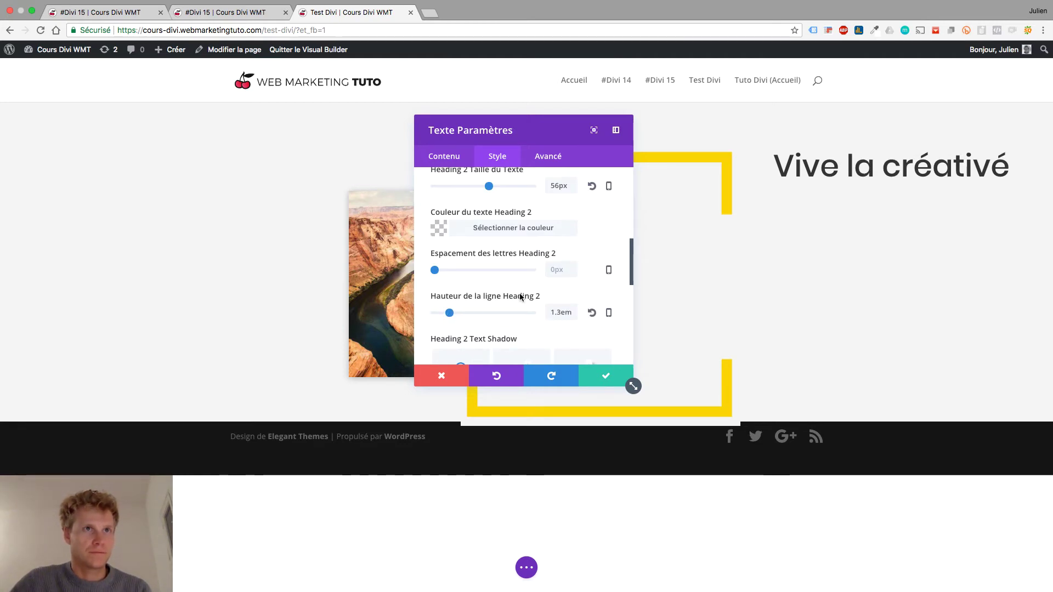
scroll(521, 298, "down", 5)
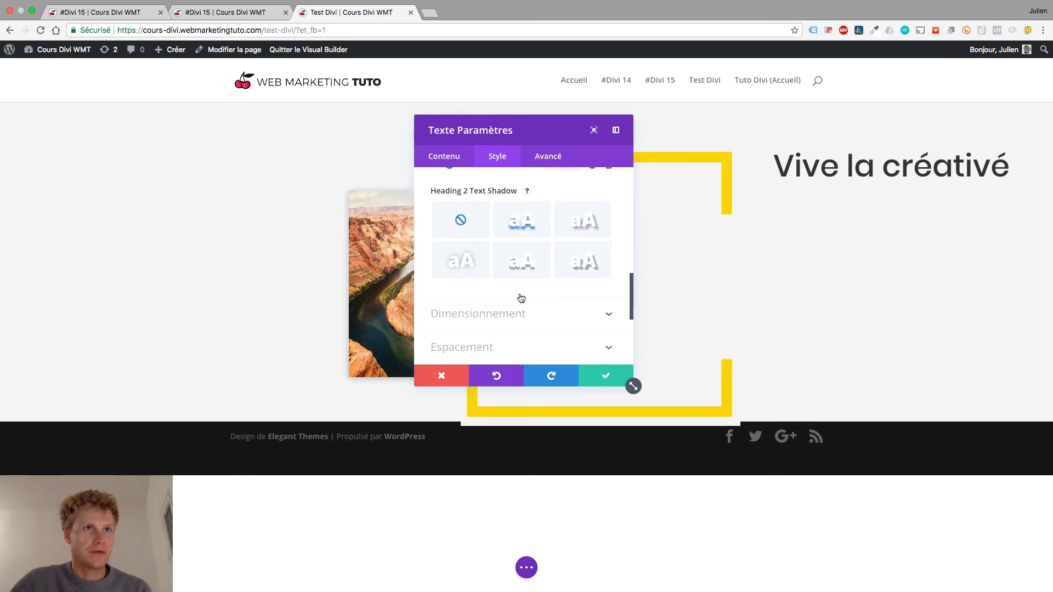
scroll(493, 270, "down", 4)
left_click(493, 257)
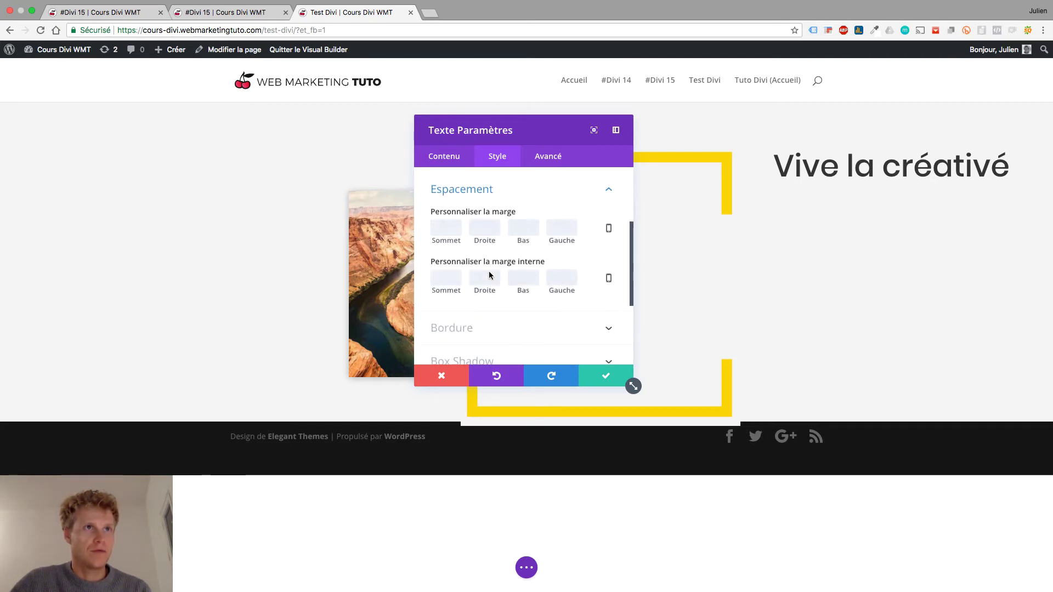
left_click(441, 231)
type("30")
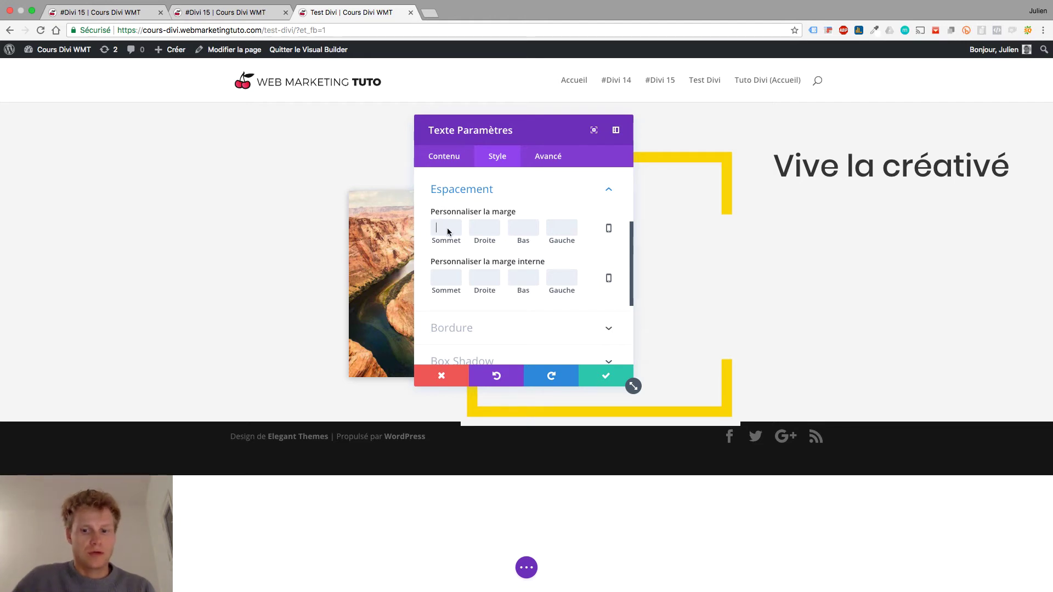
type("%")
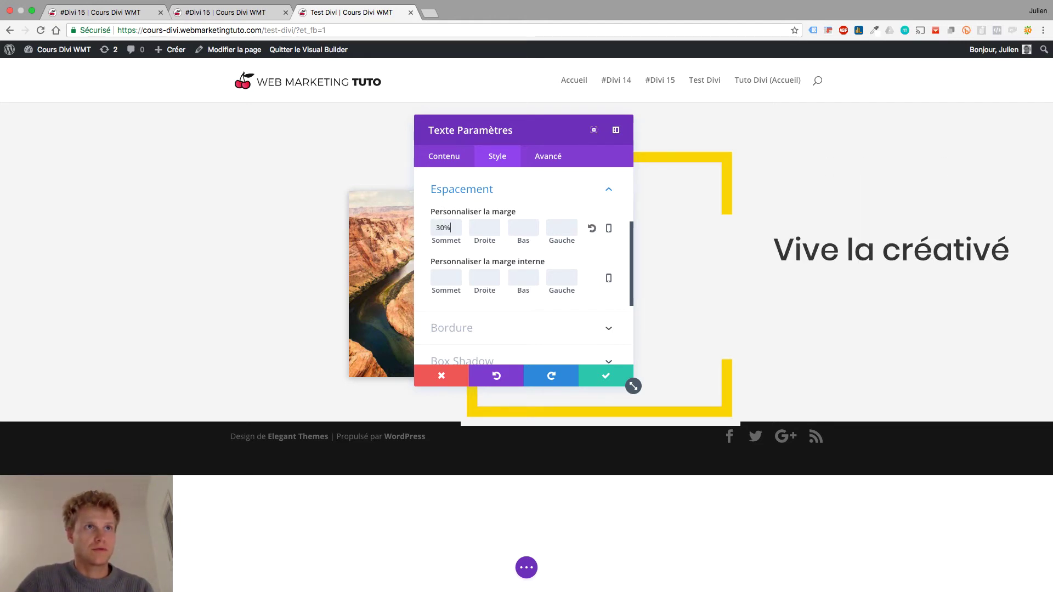
left_click(481, 230)
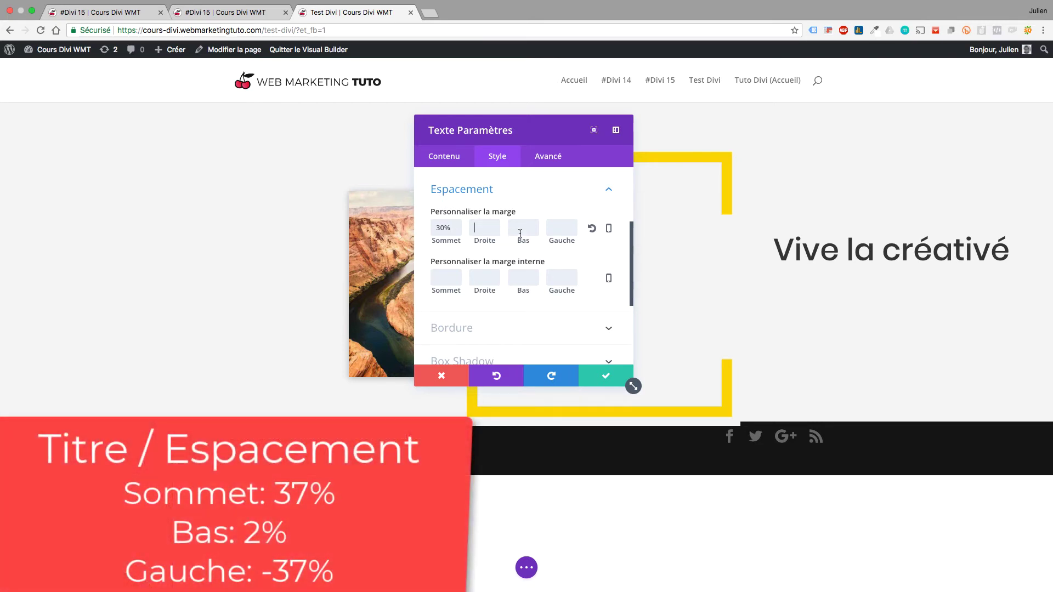
left_click(545, 232)
type("-37%")
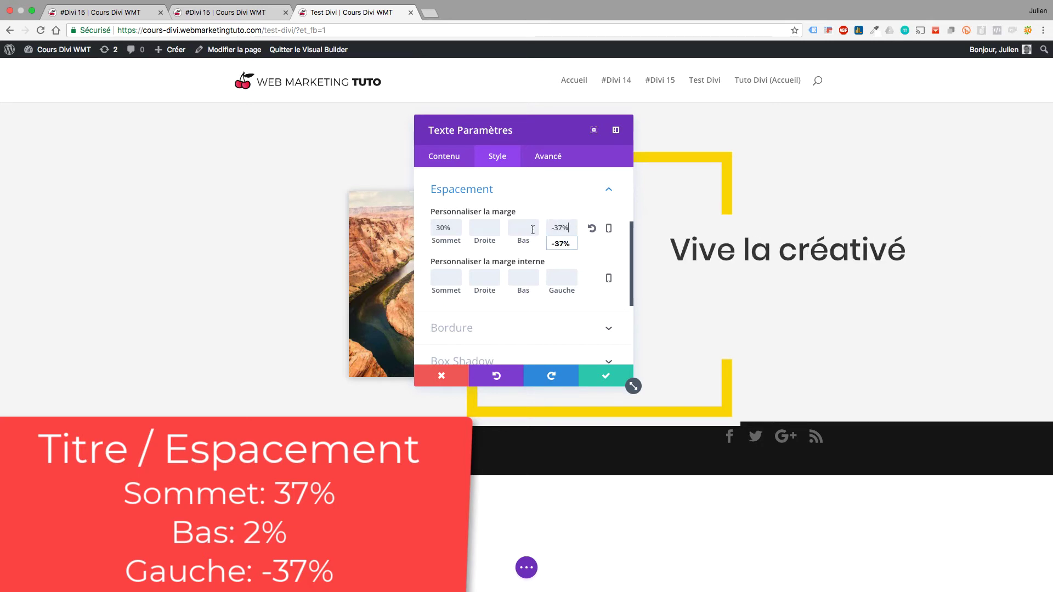
Step: Set the title module's bottom margin to 2% and save its settings
left_click(533, 230)
type("3%")
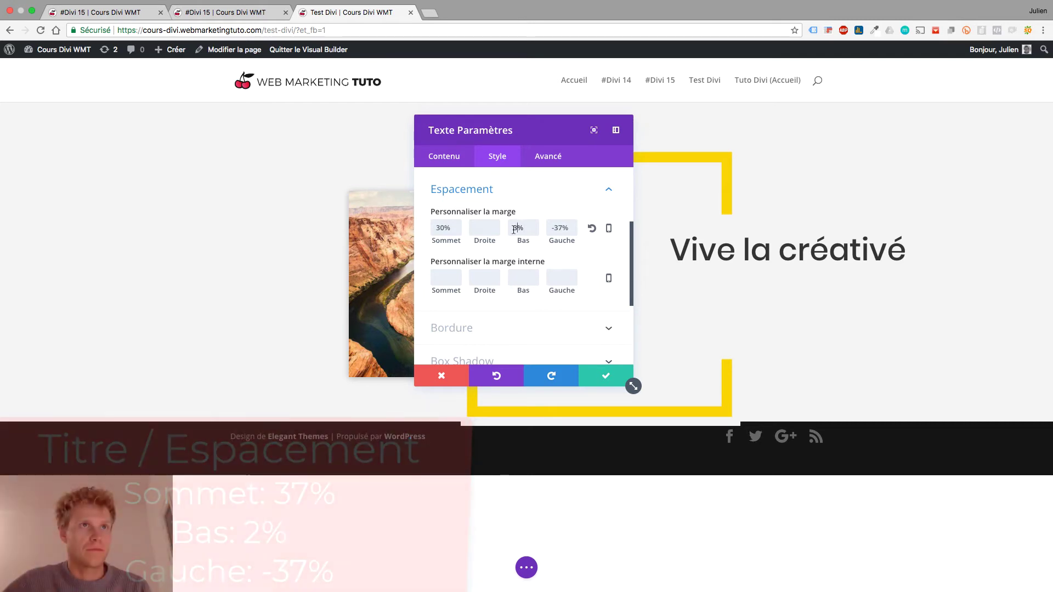
type("2")
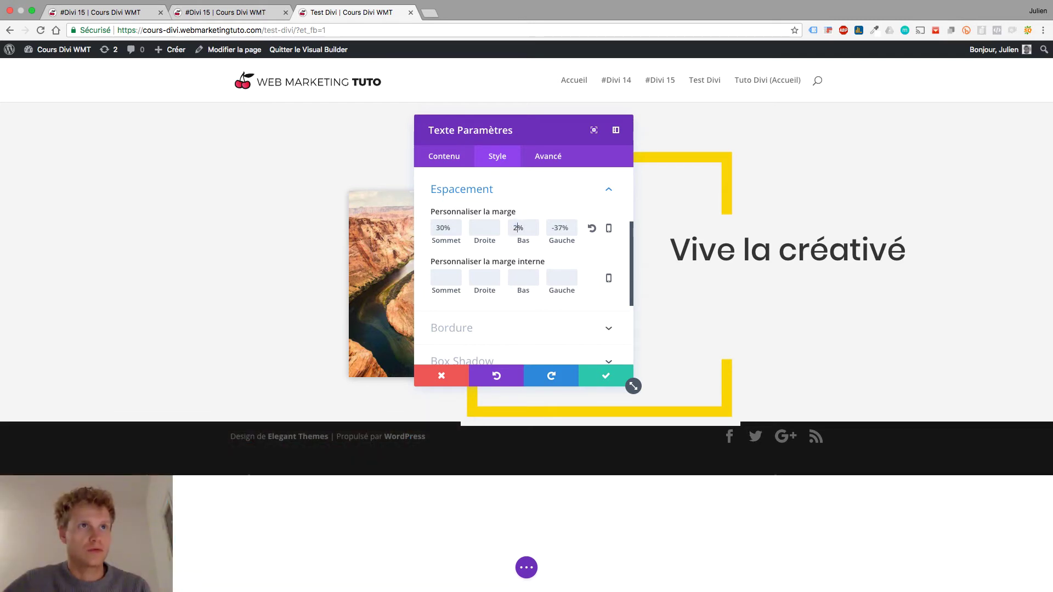
left_click(607, 378)
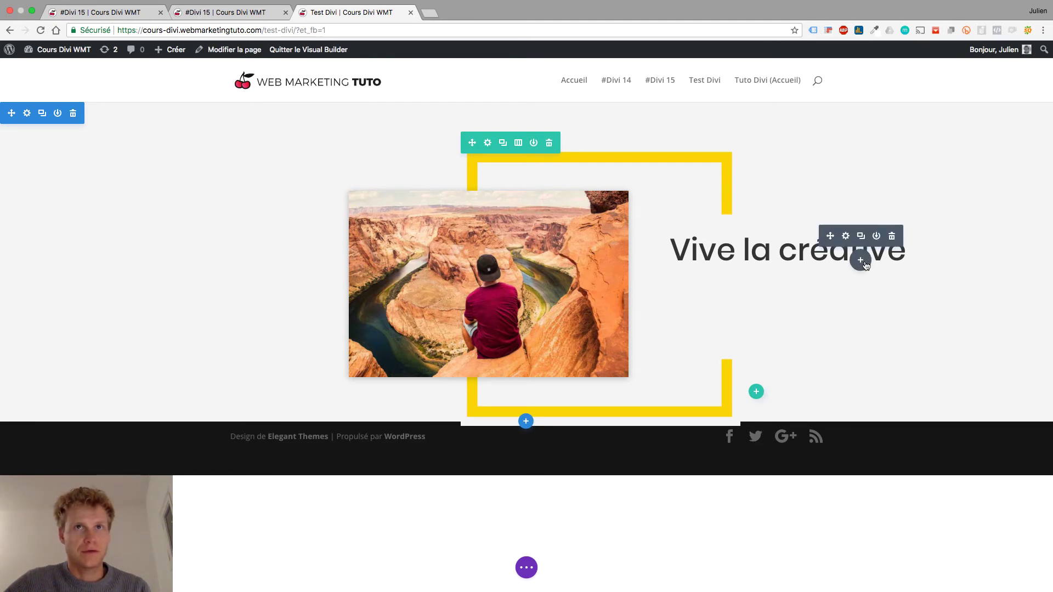
Step: Insert a Text module below the title reading "Sur Web Marketing Tuto, on apprend à créer des sites webs professionnels et qui génèrent des résultats business !"
left_click(865, 264)
type("tex")
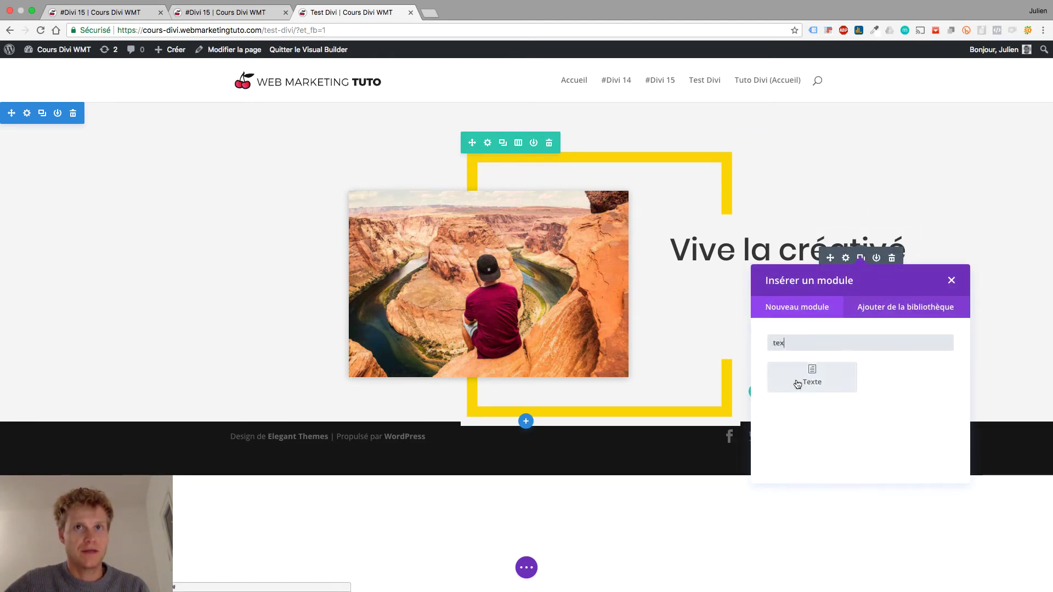
left_click(797, 384)
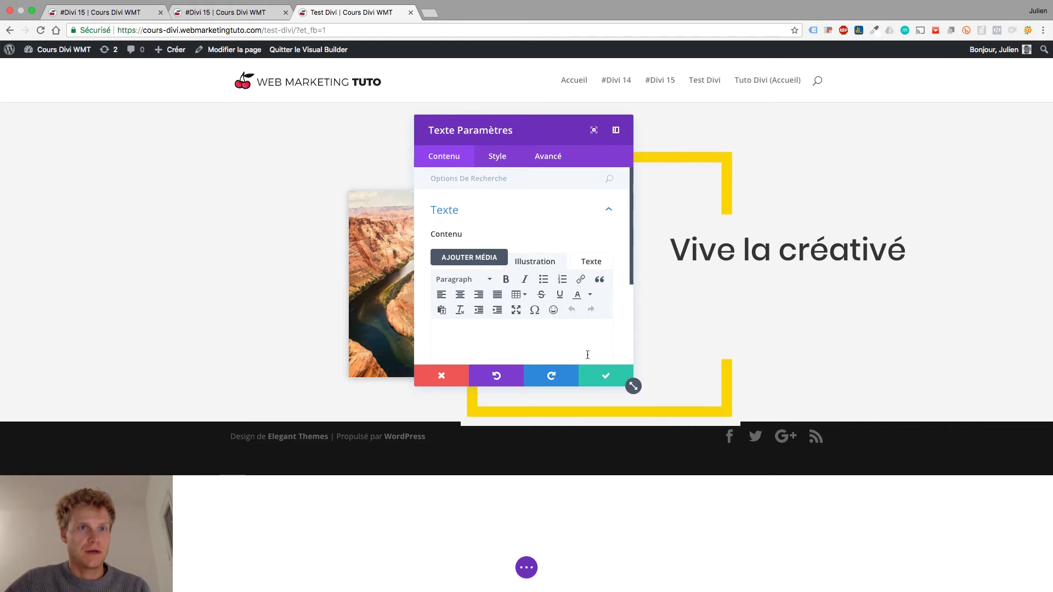
left_click(540, 343)
type("Sur Web Marketing Tuto, on apprend à créer des sites webs professionnels et qui génèrent des résultats business !")
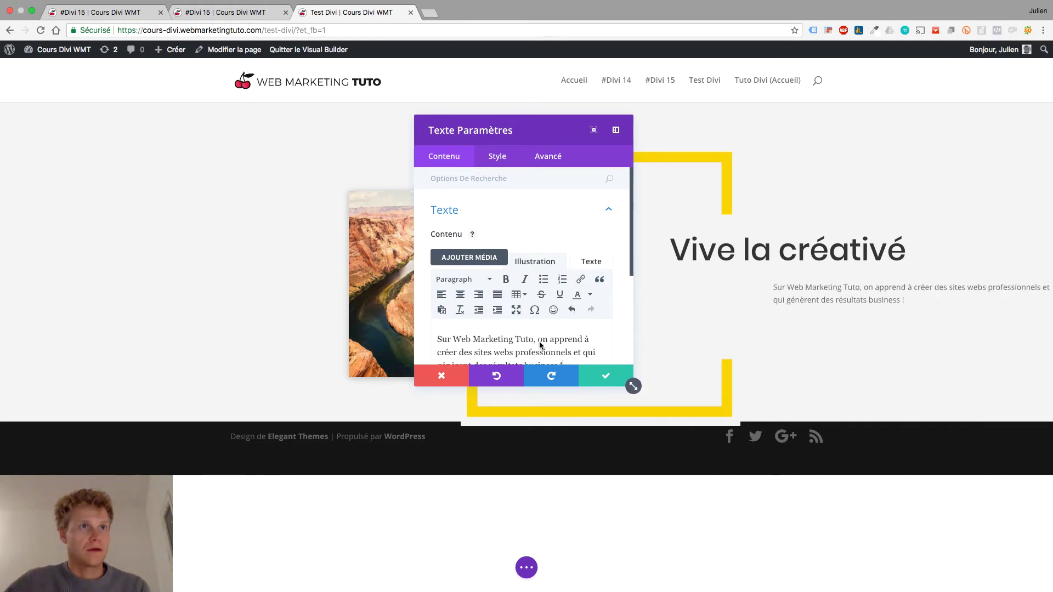
scroll(539, 341, "down", 2)
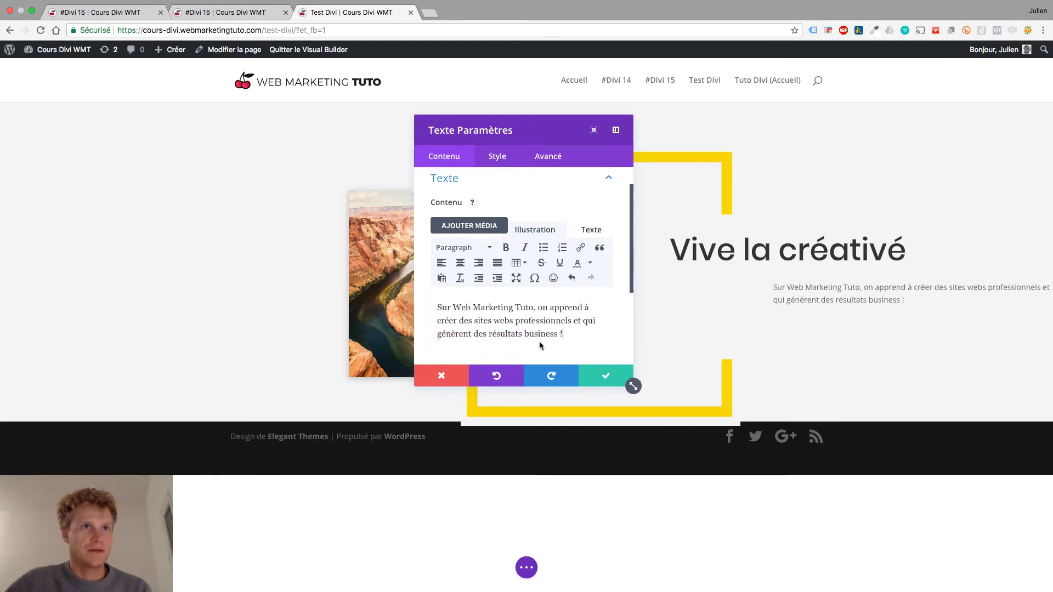
Step: Set the left margin of the paragraph's Text module to -37%
left_click(498, 158)
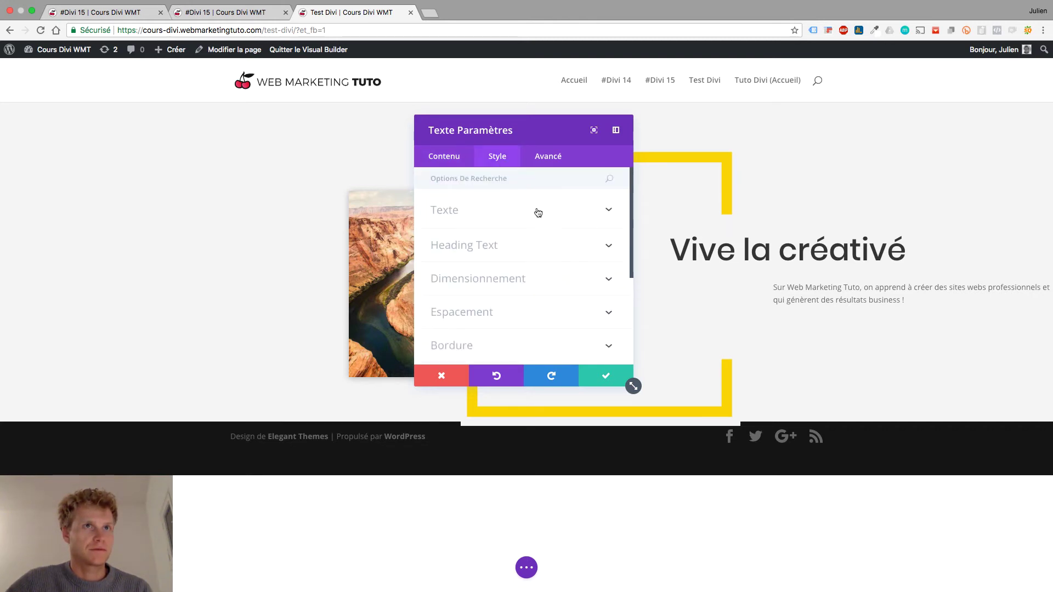
left_click(495, 312)
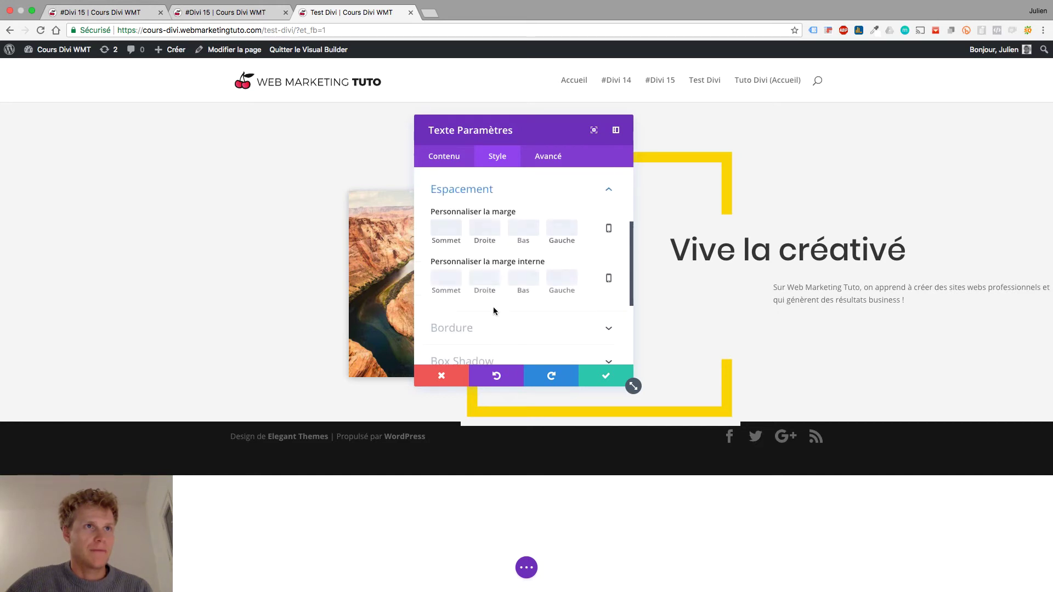
left_click(568, 231)
type("37")
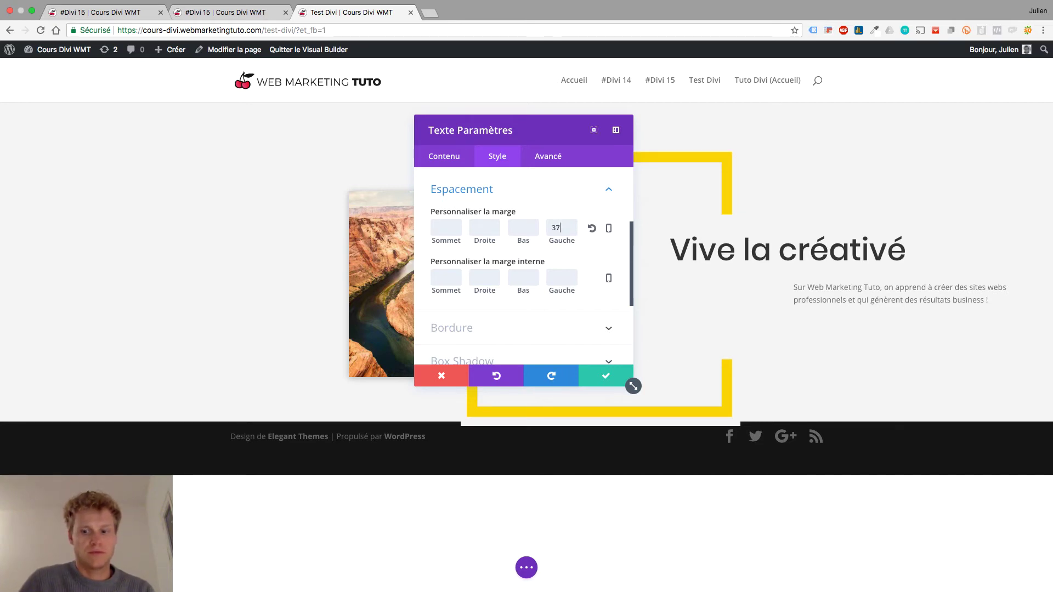
type("%")
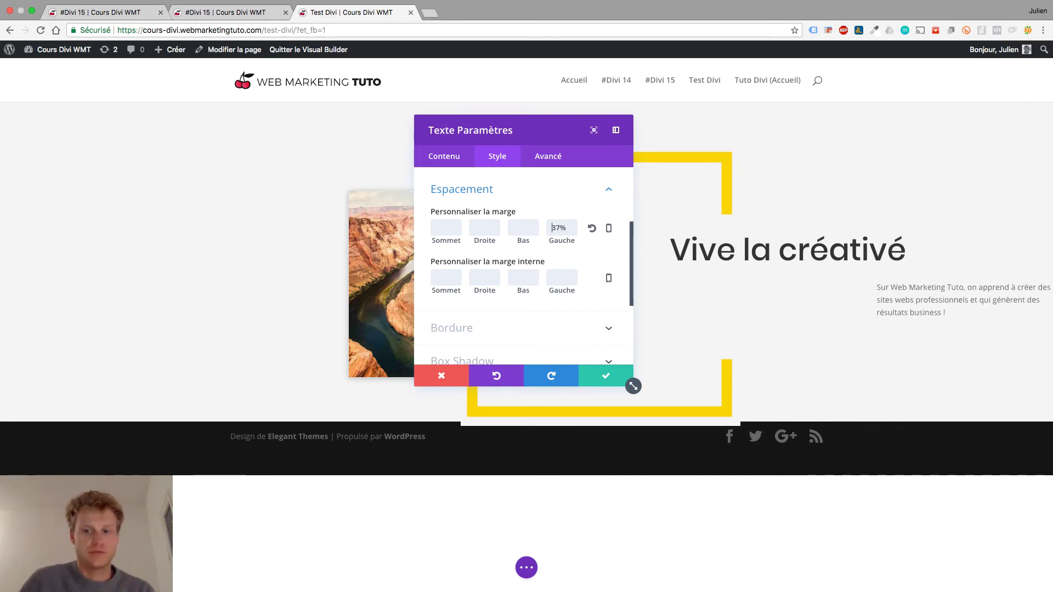
type("-")
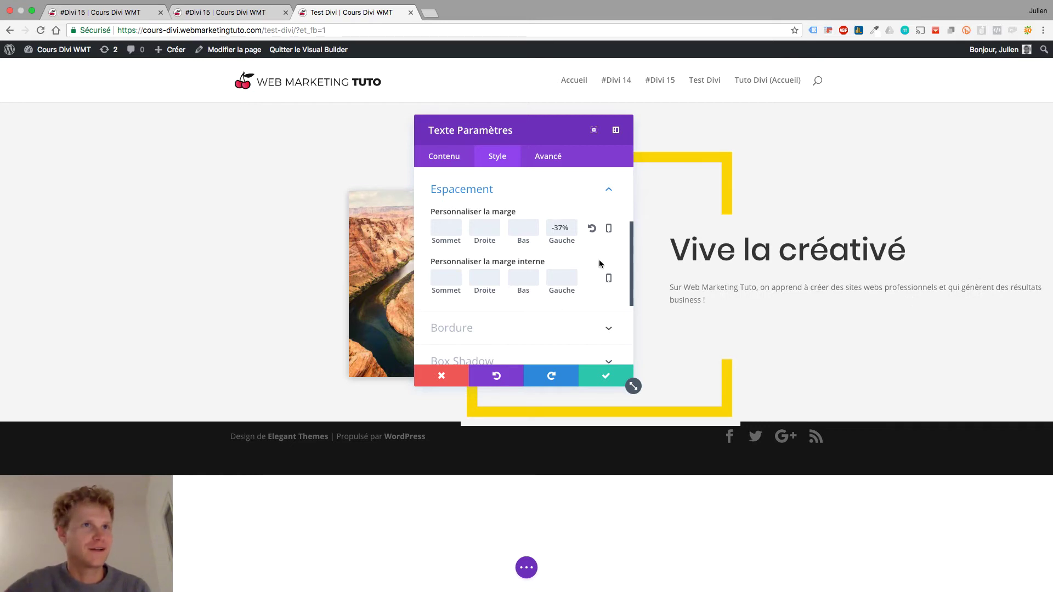
Step: Set the paragraph's text font to Poppins in the module's style settings
scroll(541, 188, "up", 5)
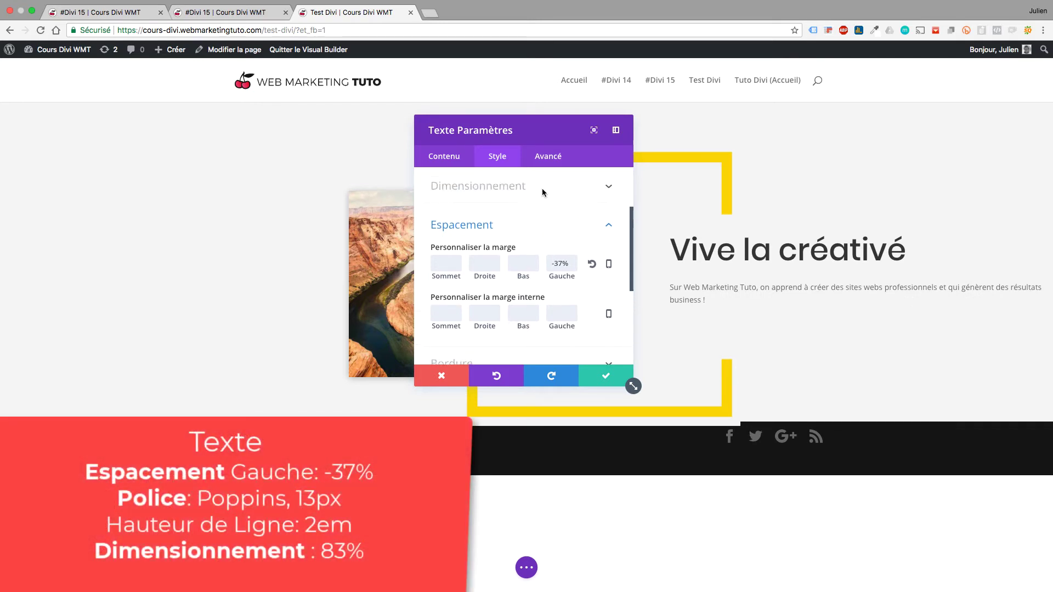
left_click(482, 214)
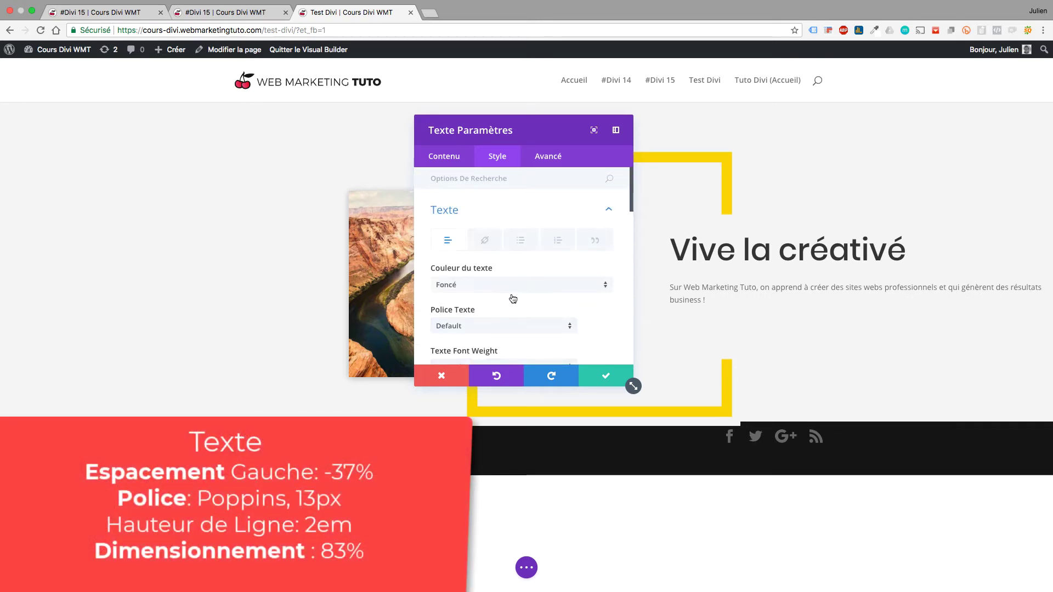
scroll(508, 295, "down", 3)
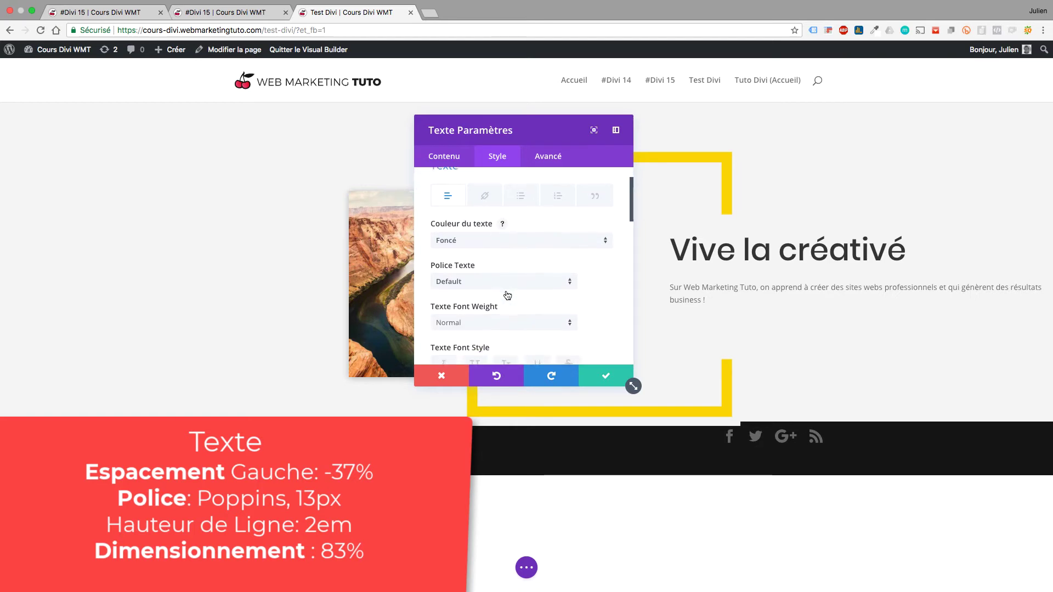
scroll(506, 292, "up", 2)
scroll(505, 291, "down", 2)
scroll(506, 295, "down", 2)
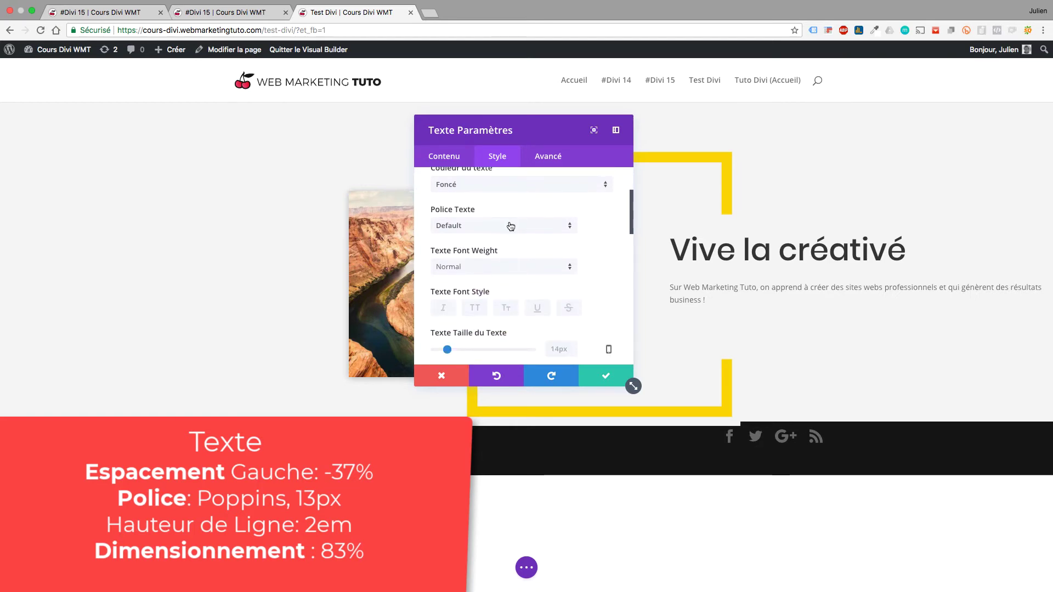
left_click(509, 222)
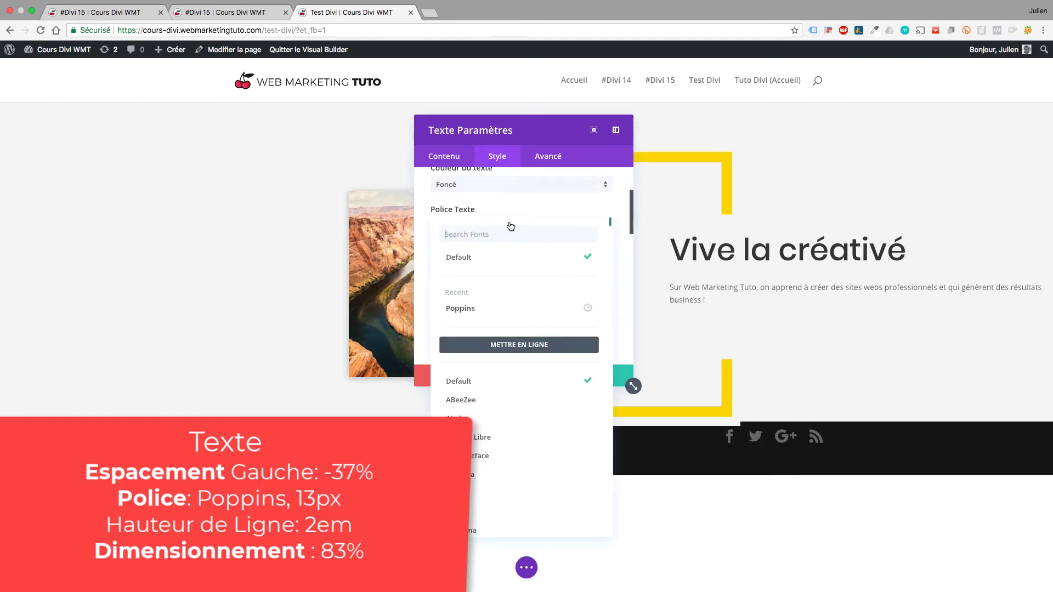
left_click(505, 305)
Step: Set the paragraph's text size to 13px and its line height to 2em
scroll(534, 296, "down", 1)
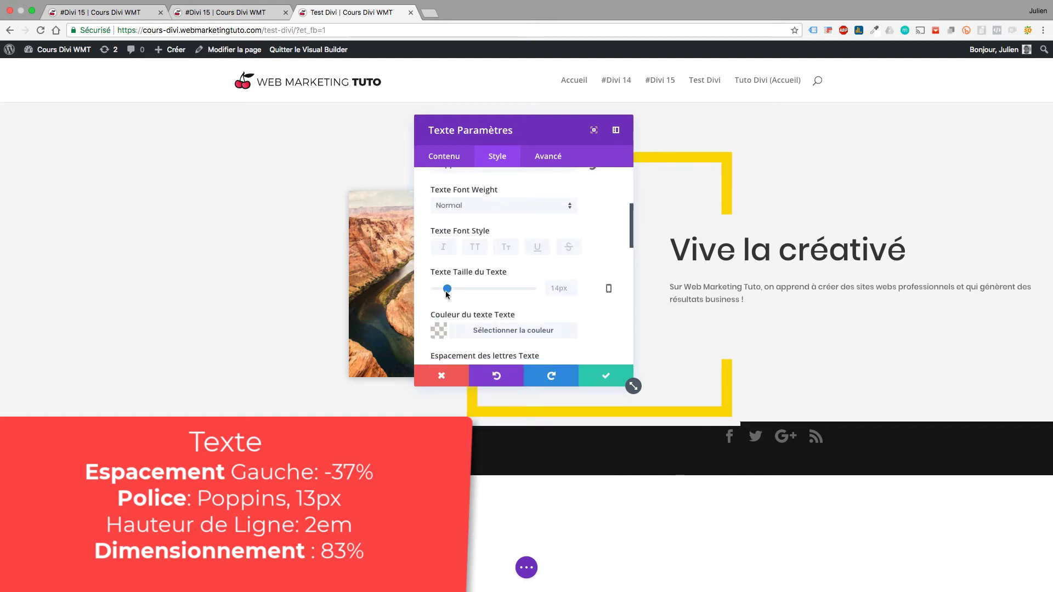
left_click_drag(447, 291, 446, 290)
scroll(495, 290, "down", 3)
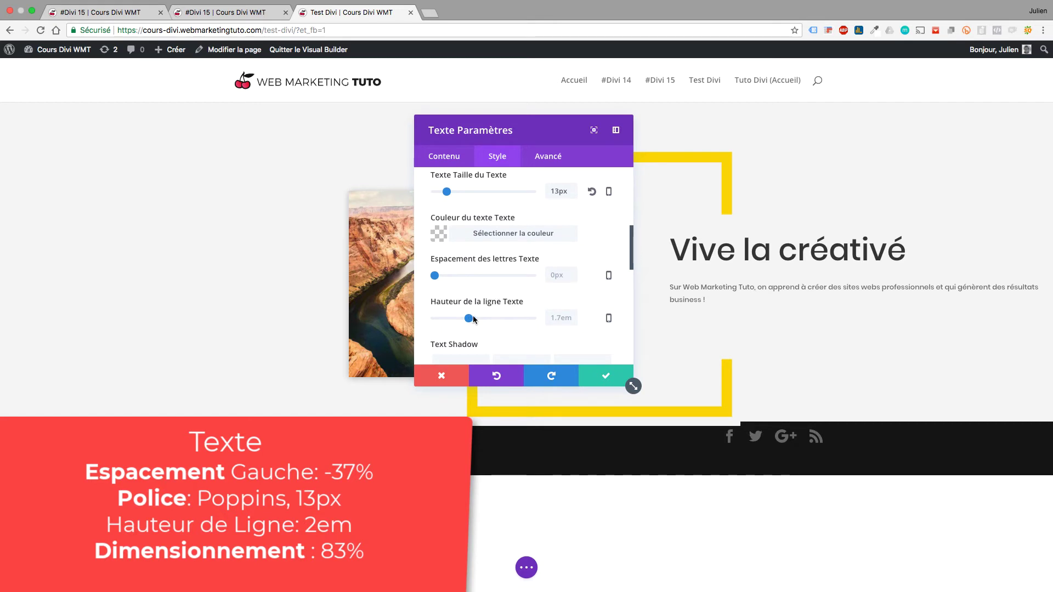
left_click_drag(480, 318, 482, 318)
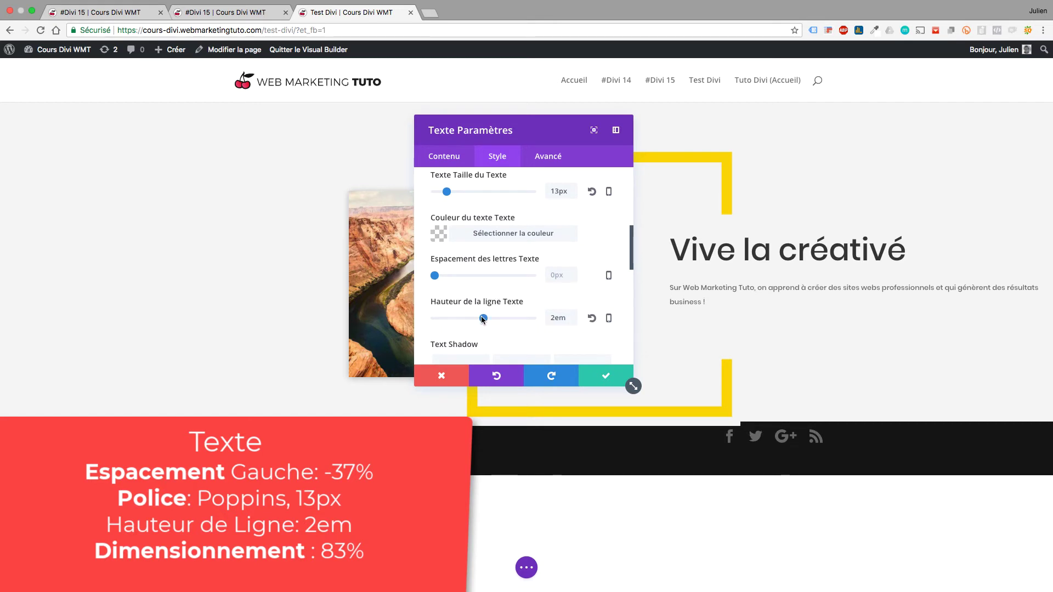
Step: Try centring the paragraph text and return its orientation to left
scroll(499, 299, "up", 6)
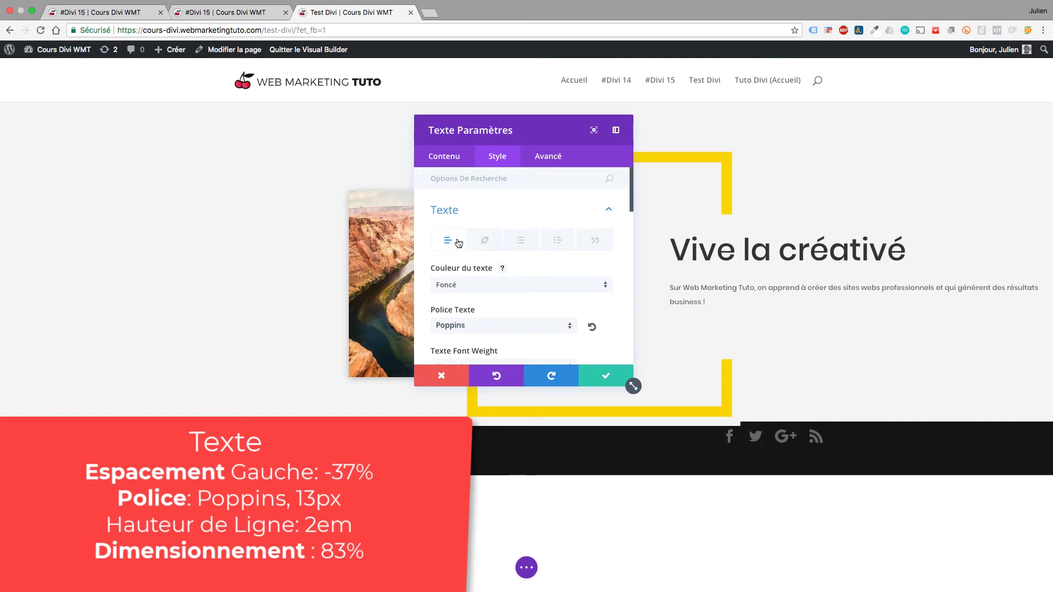
scroll(517, 271, "down", 10)
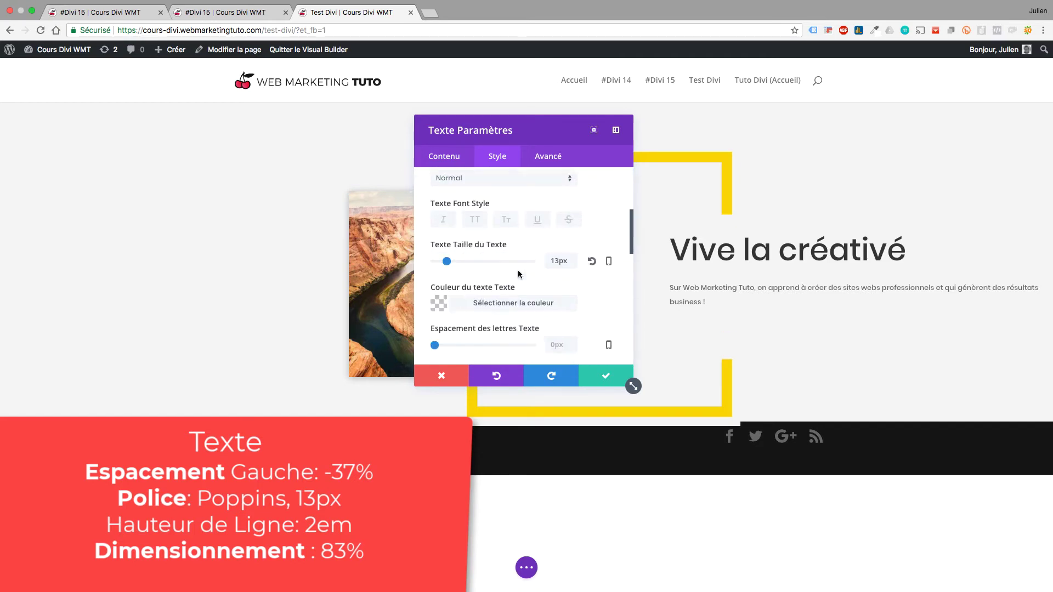
left_click(504, 271)
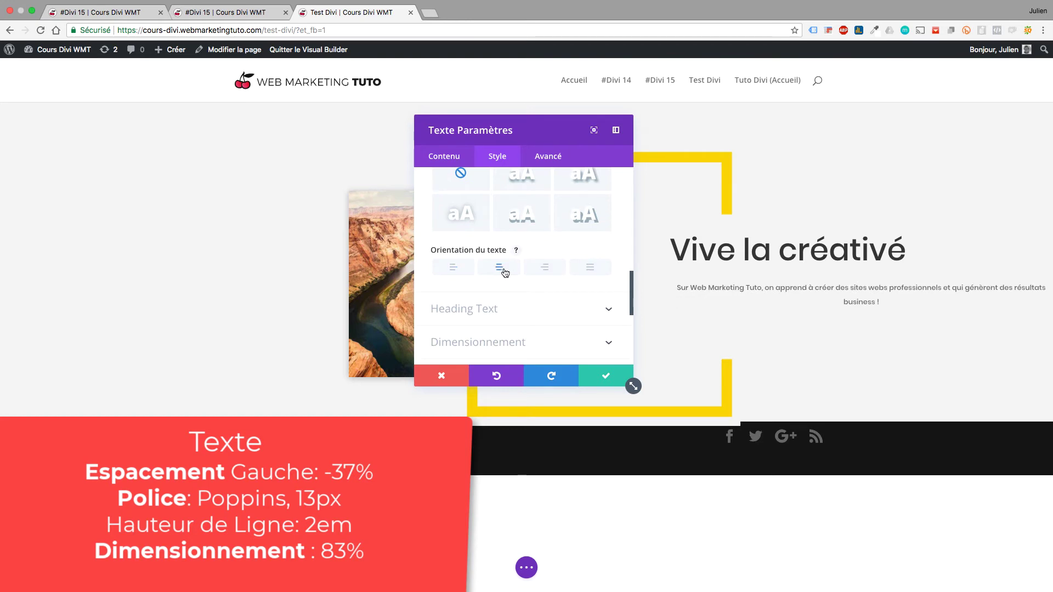
left_click(453, 269)
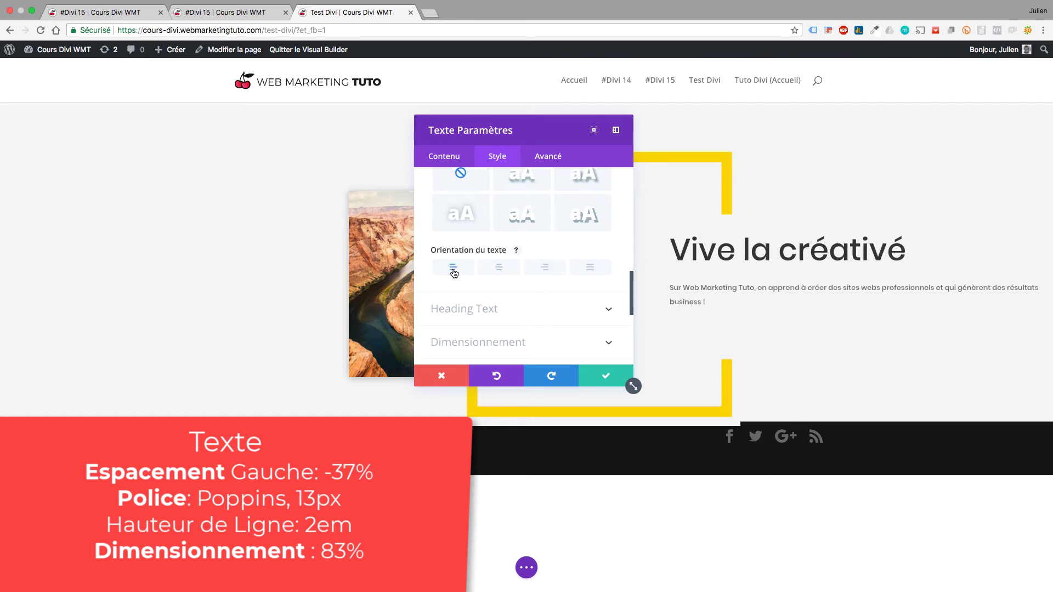
Step: Set the paragraph module's width to 83% in its sizing options and save the module
scroll(531, 295, "down", 5)
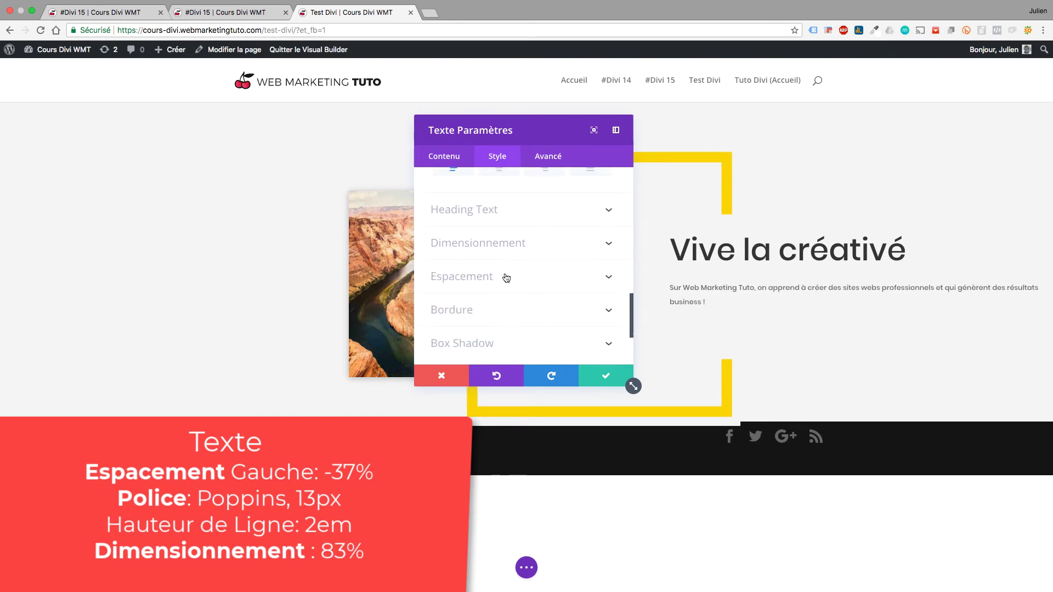
scroll(506, 278, "up", 3)
scroll(505, 274, "up", 3)
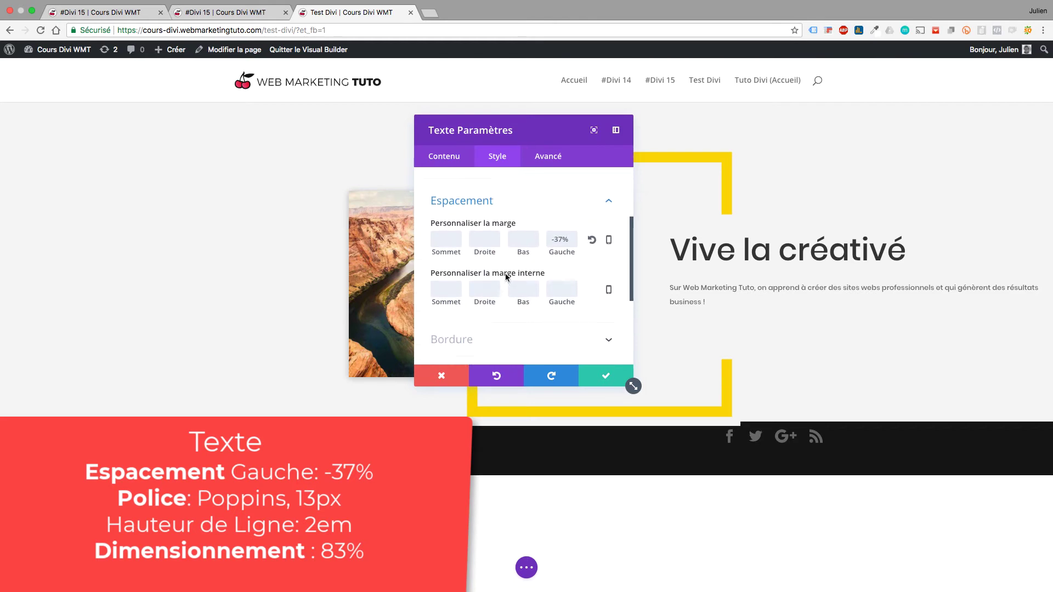
left_click(505, 274)
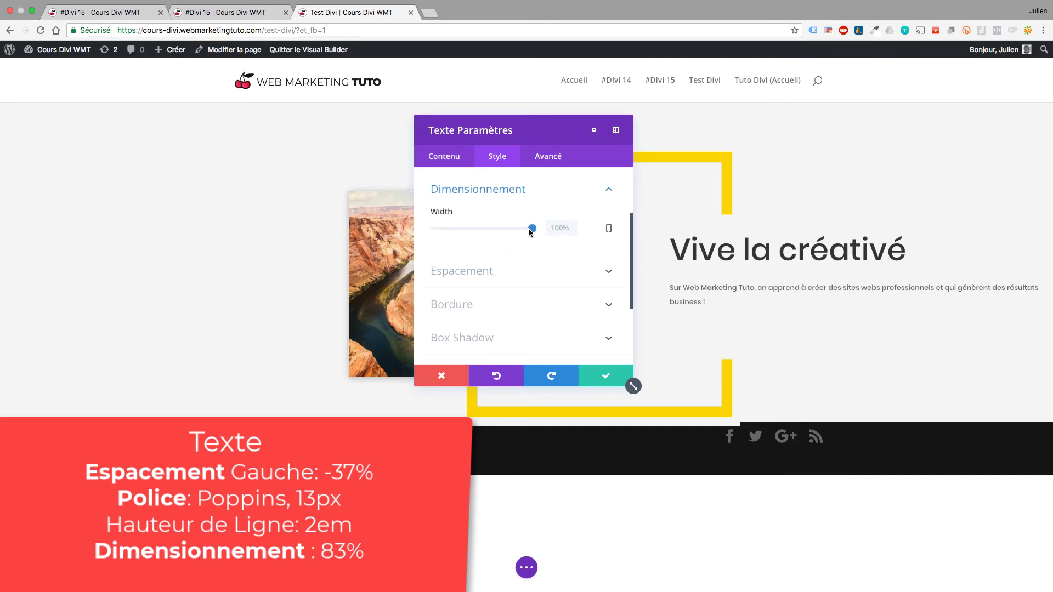
left_click_drag(528, 229, 518, 234)
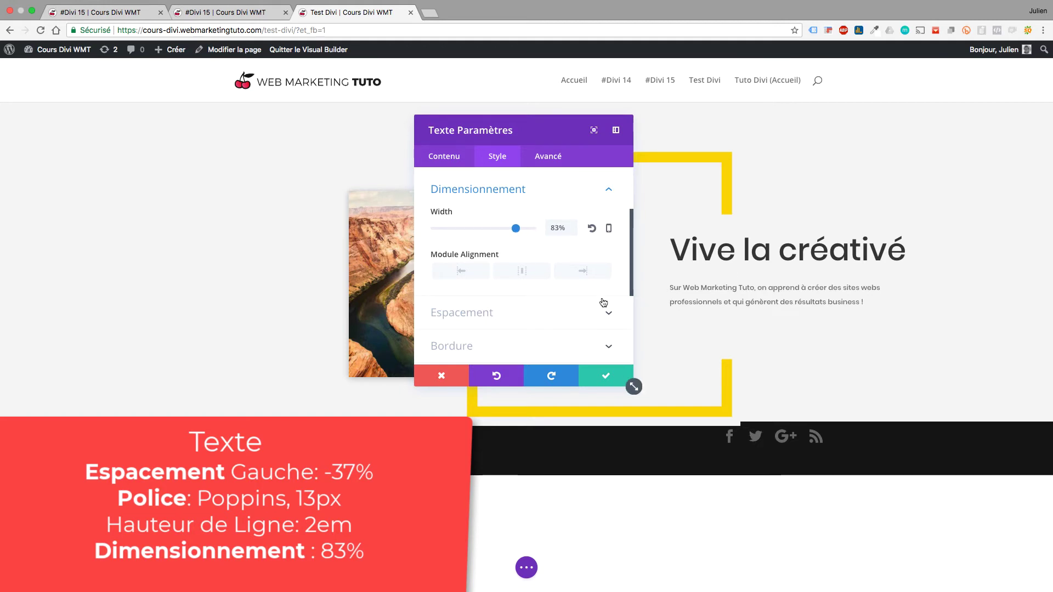
left_click(606, 376)
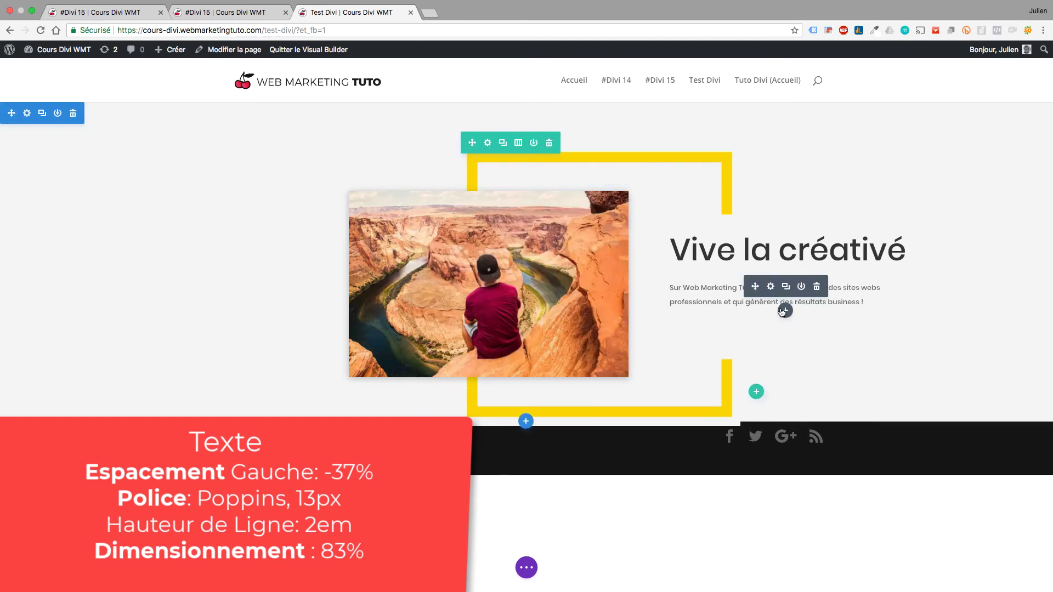
Step: Insert a Button module below the paragraph with the button text "Commencez"
left_click(785, 311)
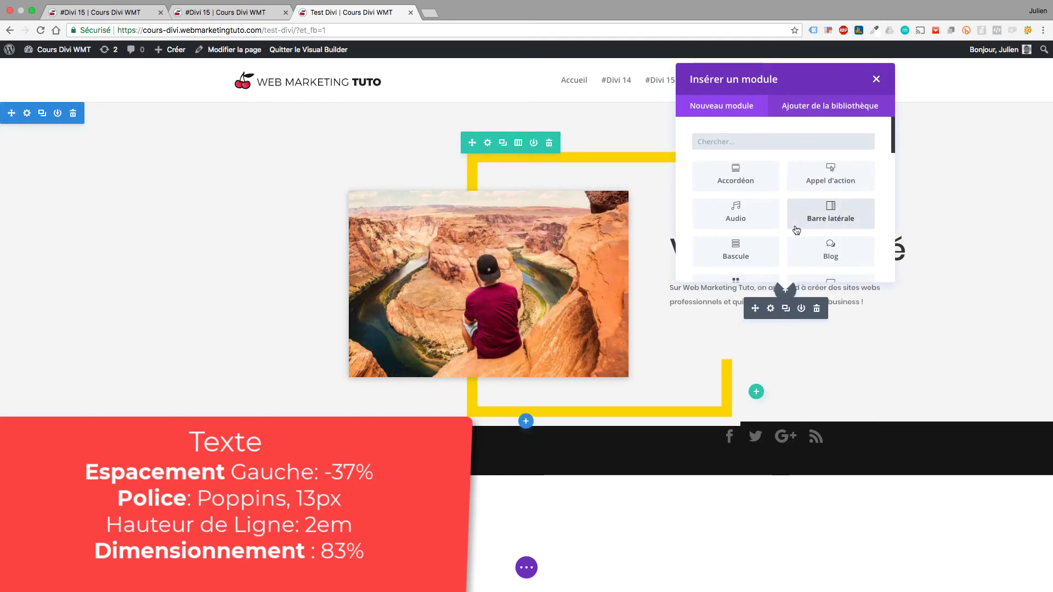
scroll(817, 219, "down", 2)
left_click(825, 227)
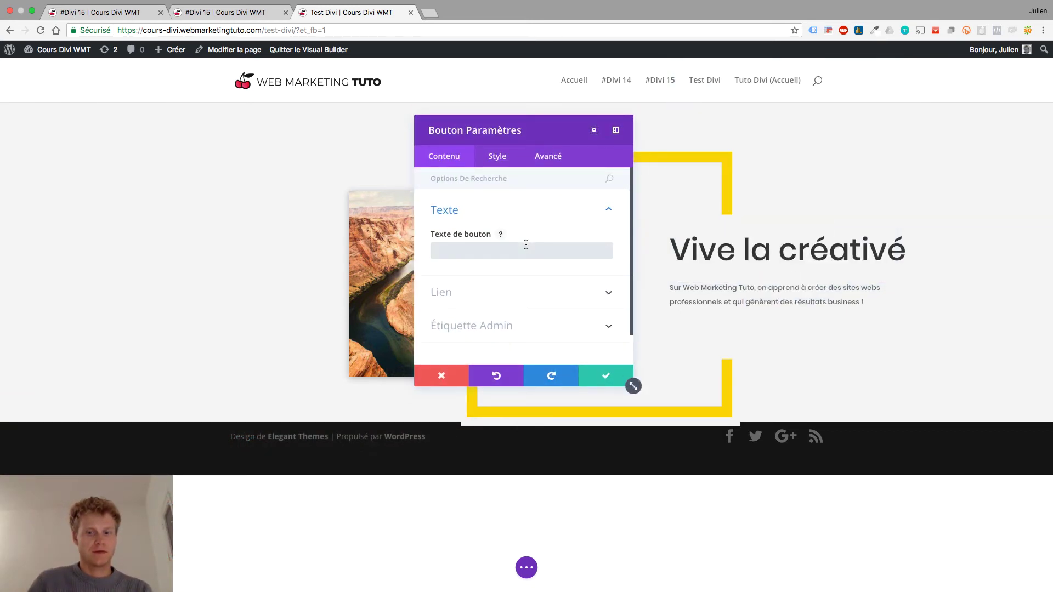
left_click(526, 246)
type("Commencez")
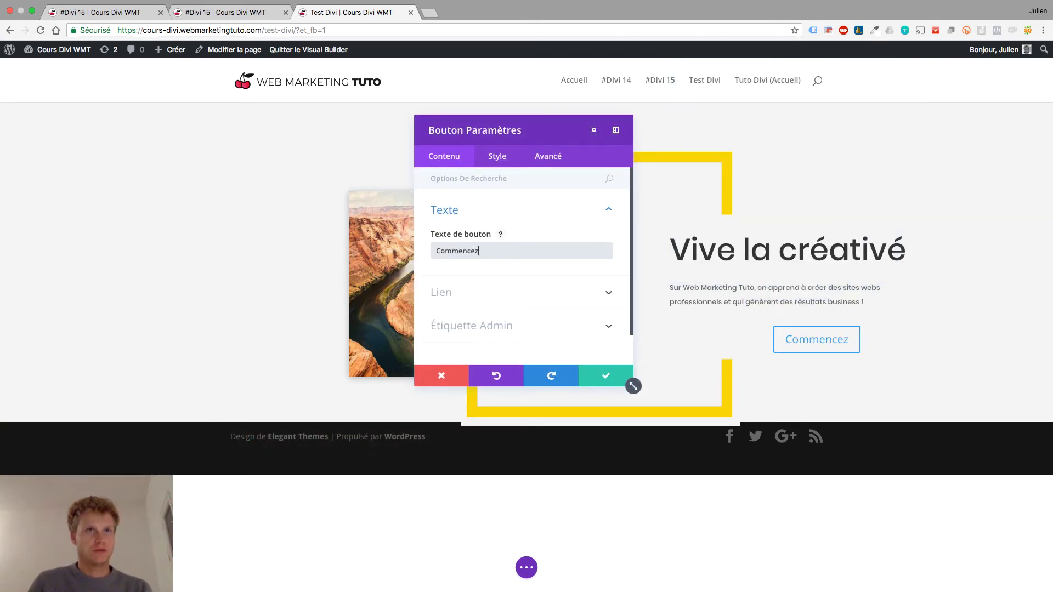
Step: Enable custom styles for the button and set its text size to 14px
left_click(497, 156)
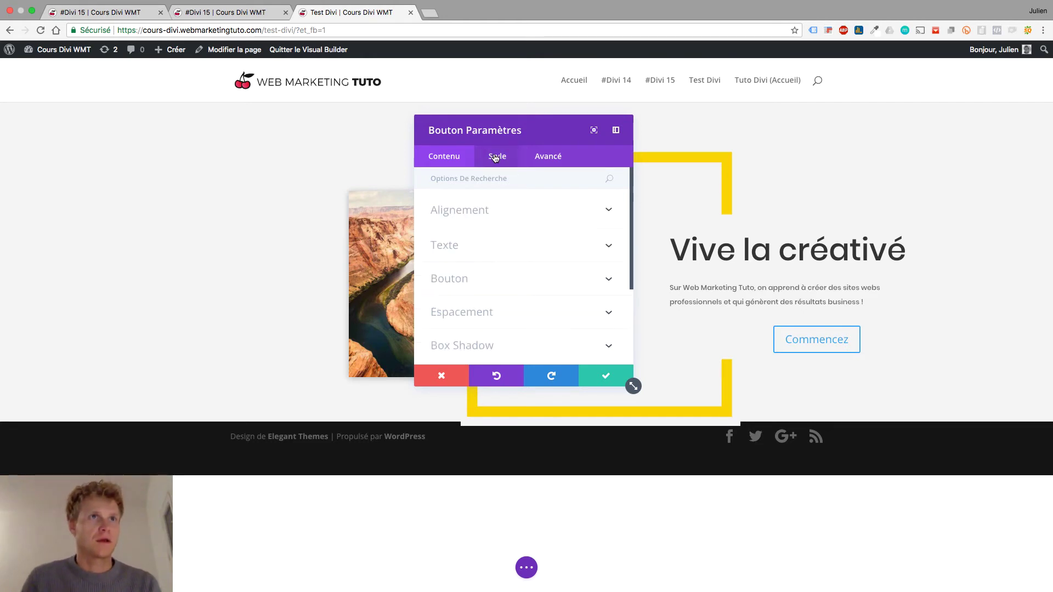
left_click(539, 217)
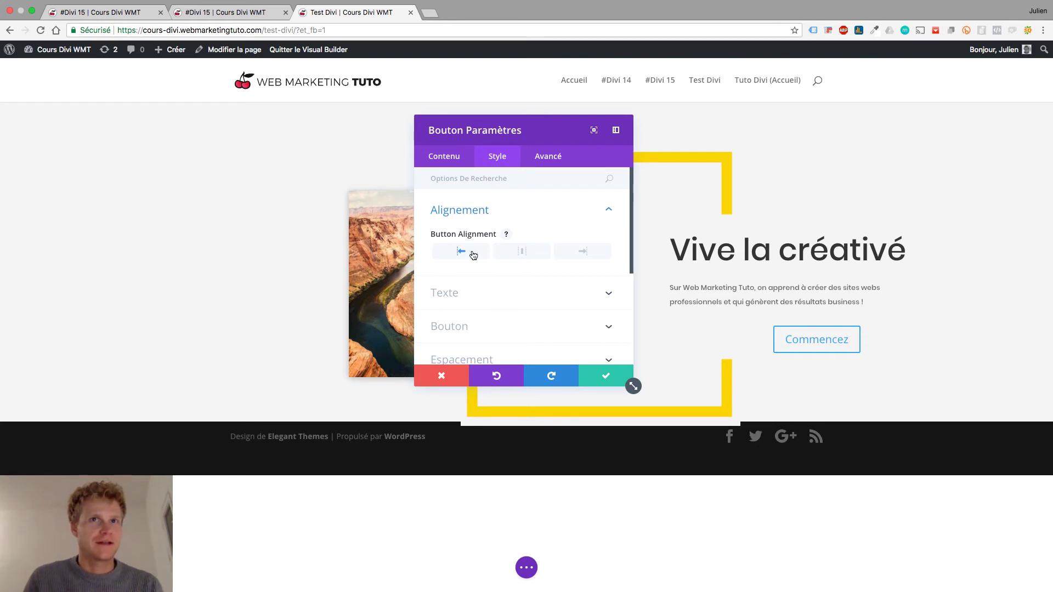
scroll(510, 237, "down", 1)
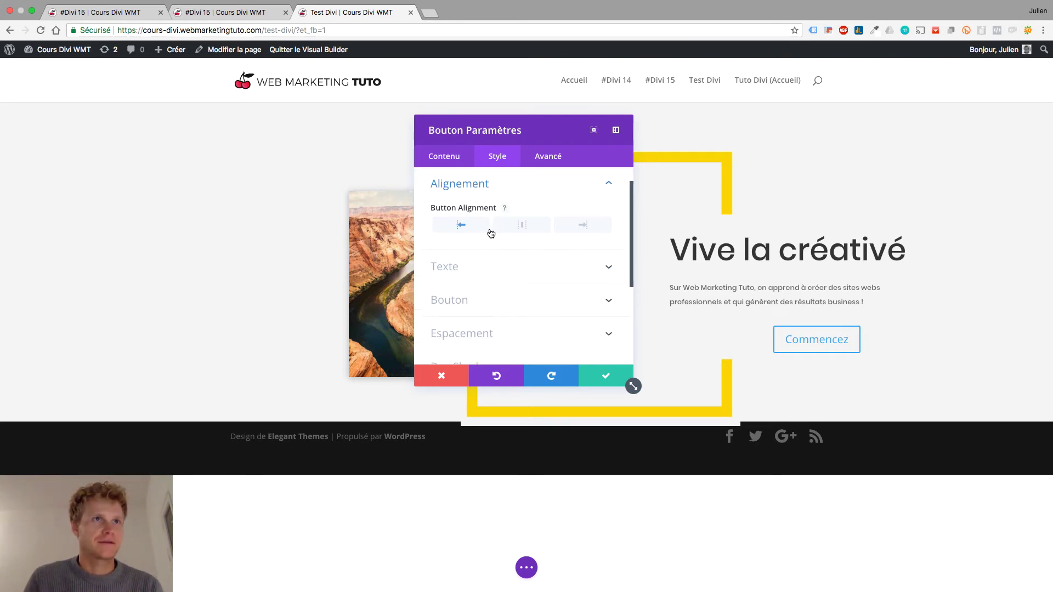
left_click(485, 269)
scroll(494, 269, "down", 1)
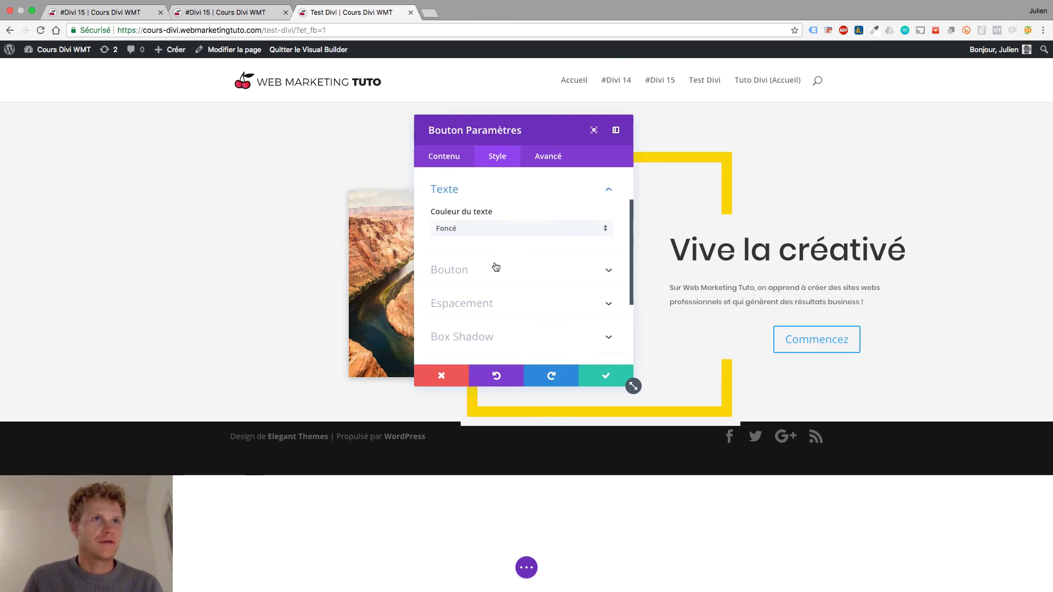
left_click(494, 269)
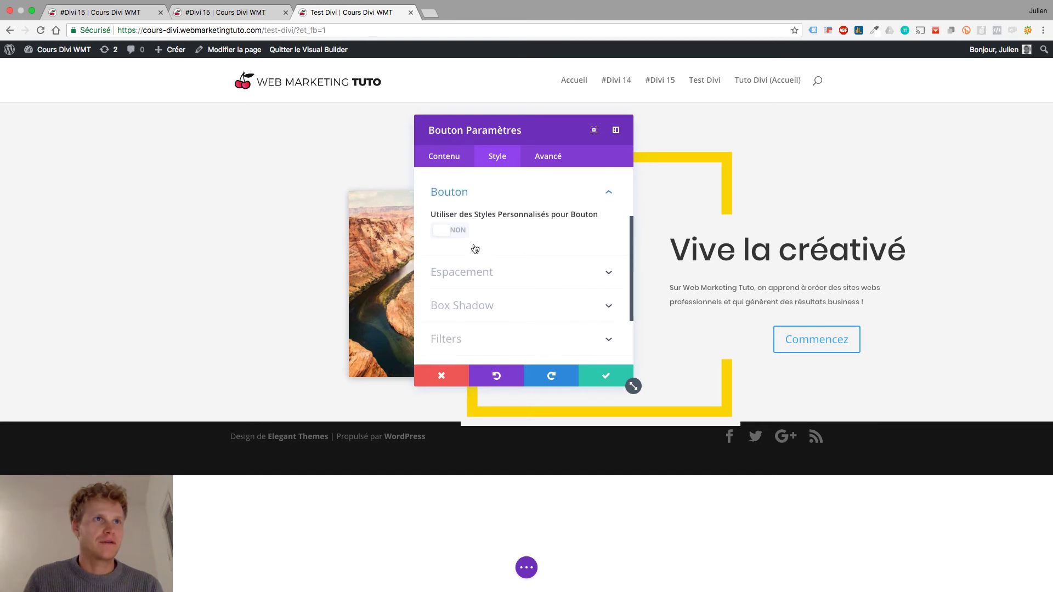
left_click(443, 231)
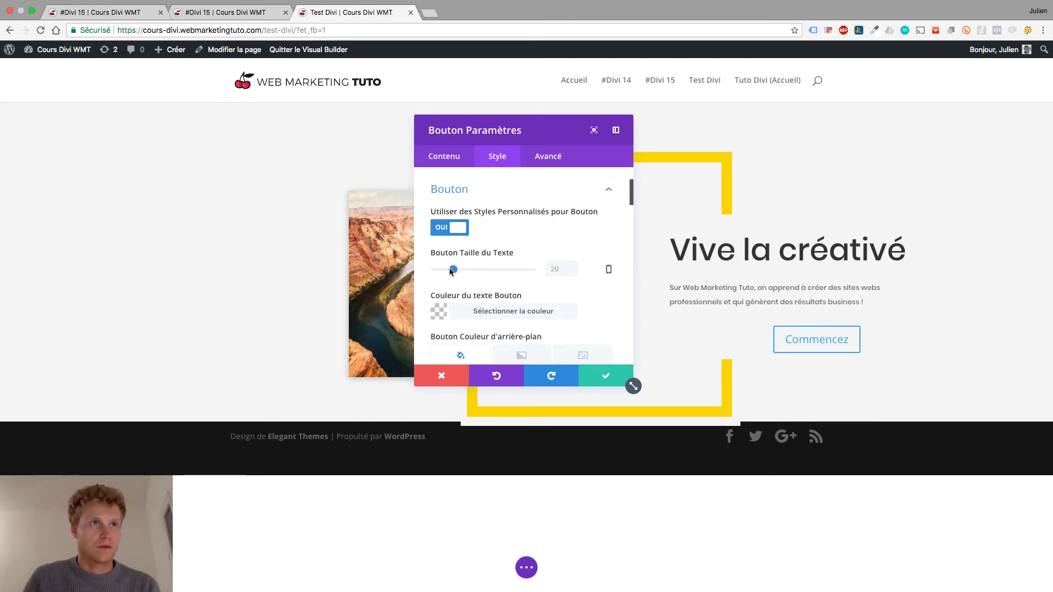
left_click_drag(452, 269, 446, 269)
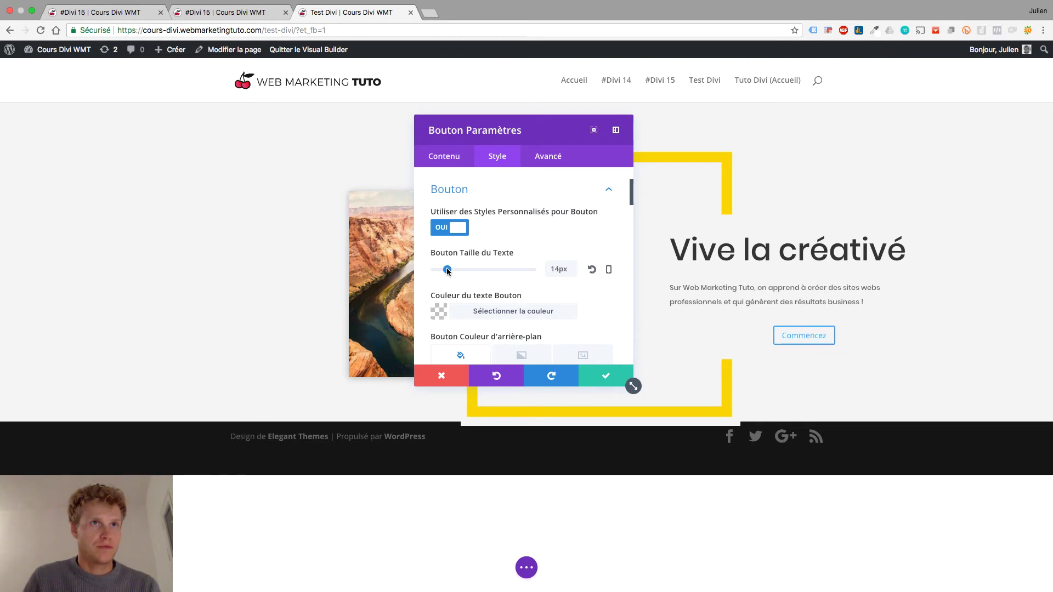
Step: Set the button's text colour to white
scroll(500, 294, "down", 2)
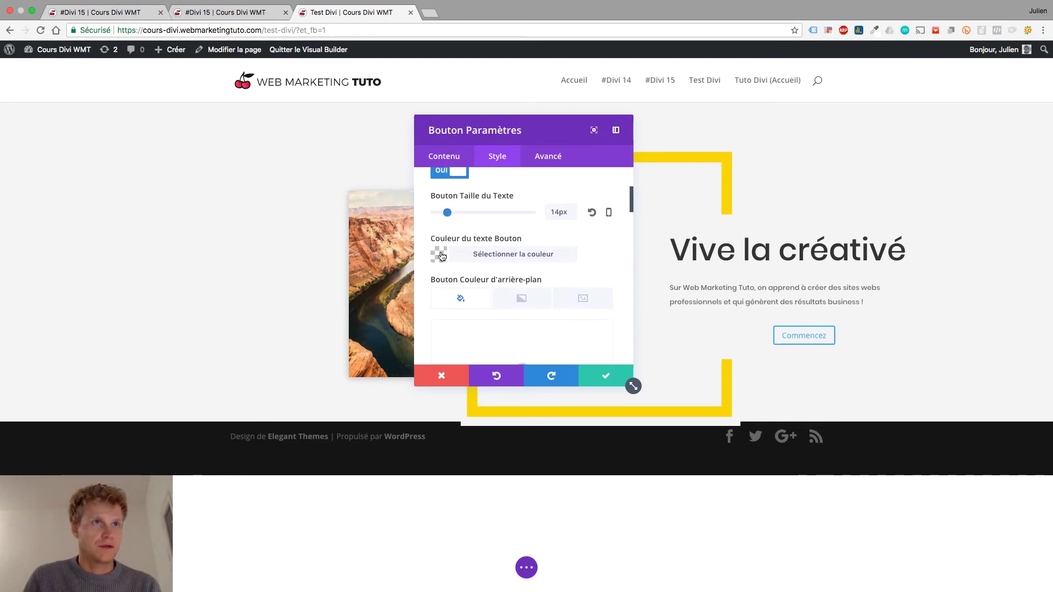
left_click(440, 254)
scroll(508, 311, "down", 1)
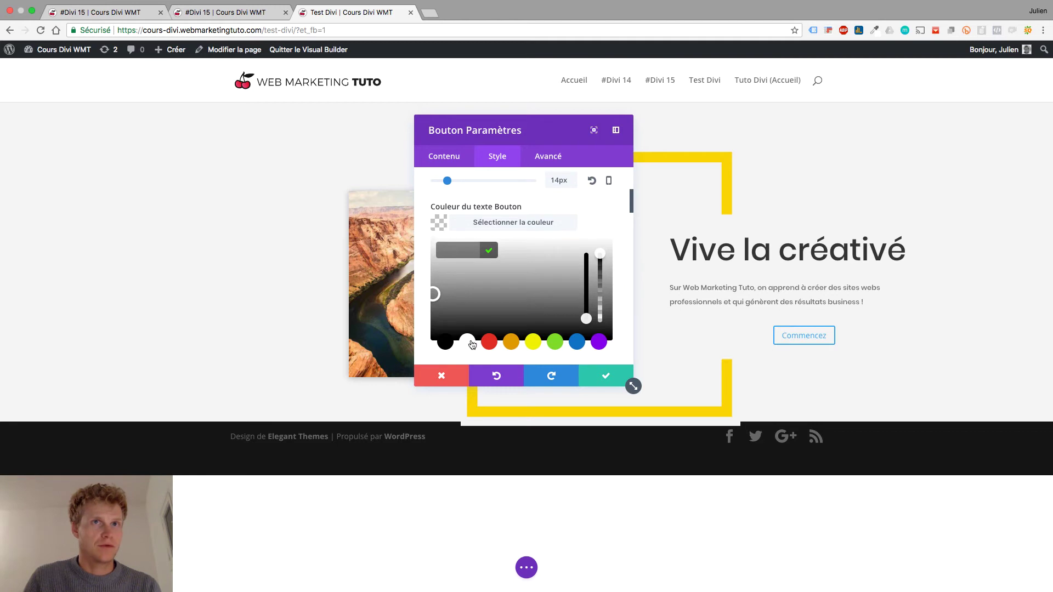
left_click(467, 341)
Step: Set the button's background colour to black (#000000)
scroll(518, 295, "down", 3)
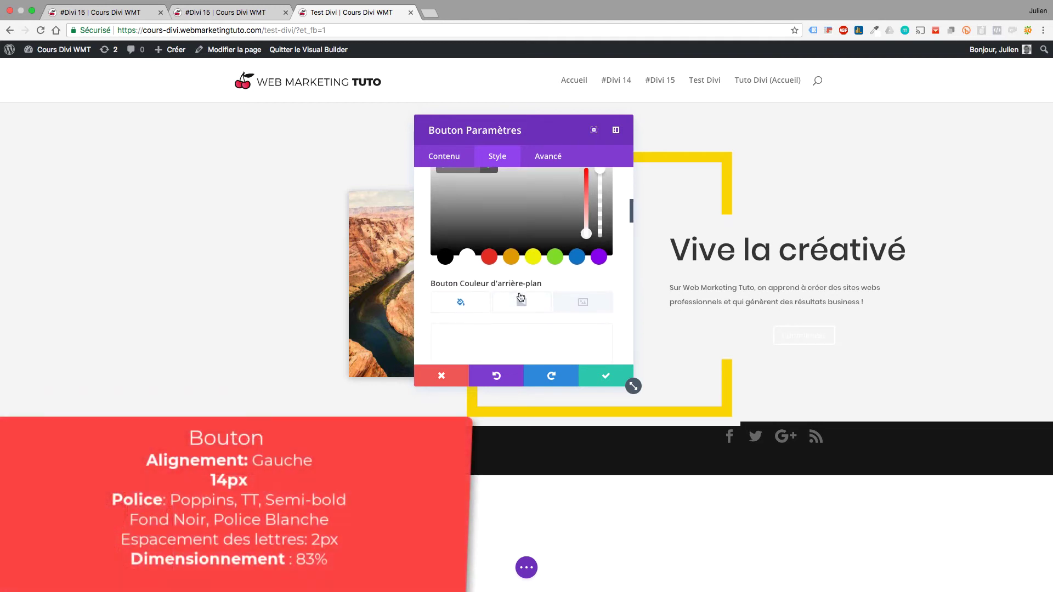
scroll(520, 295, "down", 2)
left_click(519, 293)
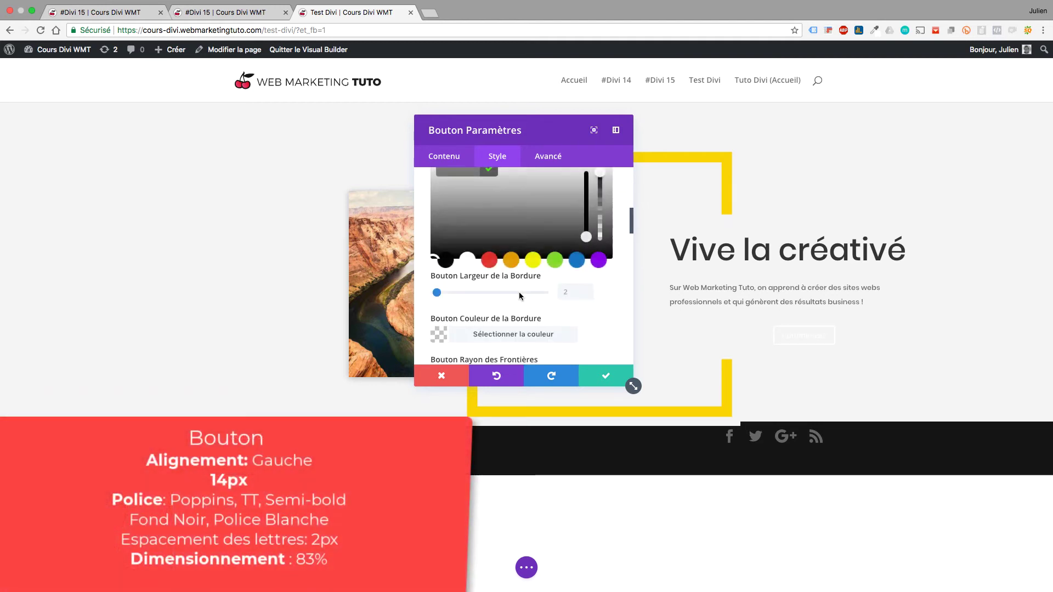
left_click(446, 261)
scroll(532, 266, "up", 2)
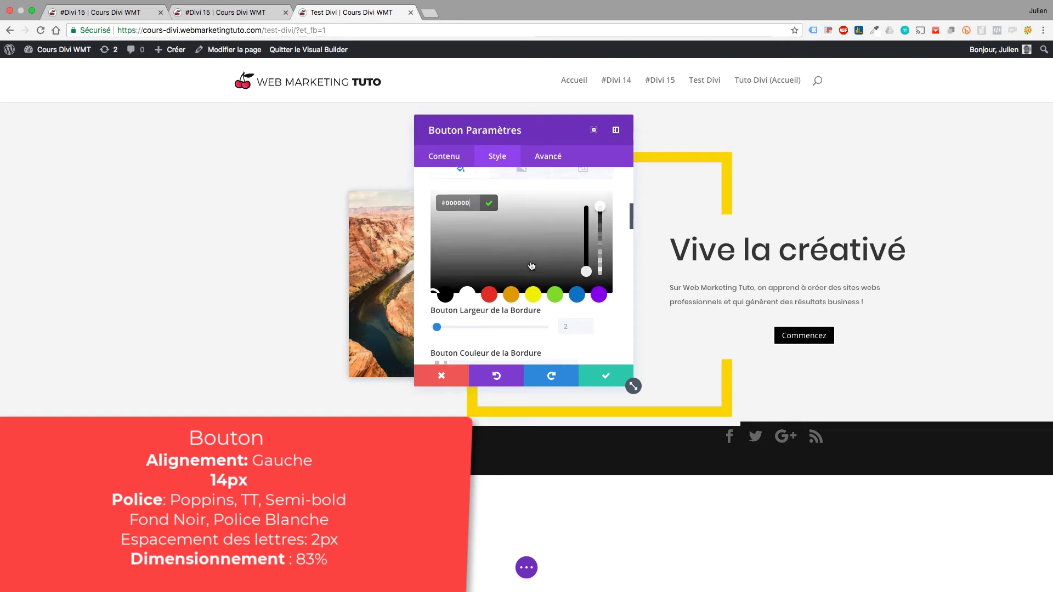
left_click(533, 264)
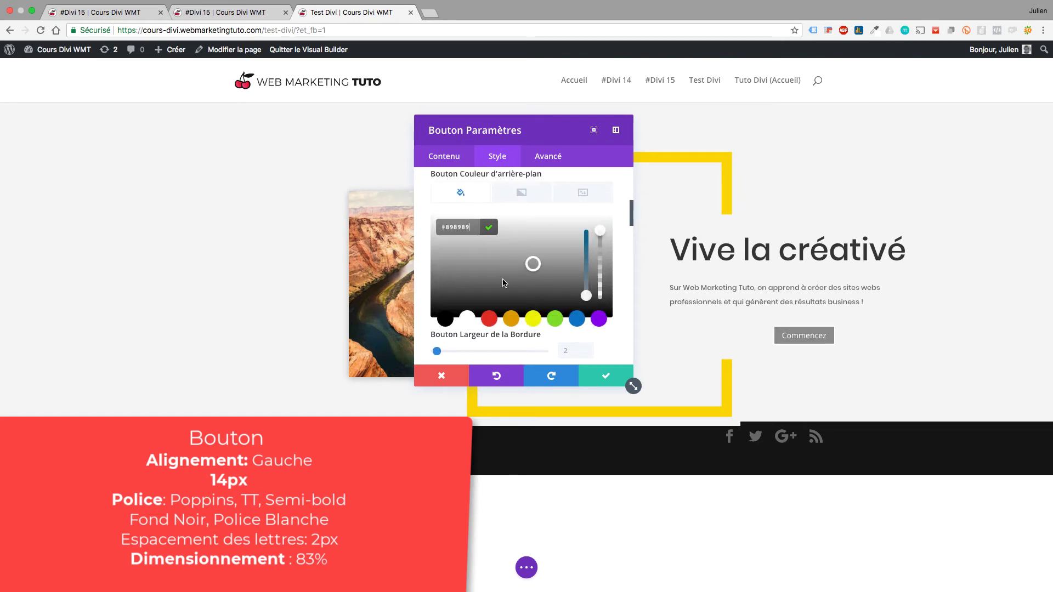
Step: Reduce the button's border width to 0px
scroll(504, 283, "down", 4)
scroll(485, 302, "down", 1)
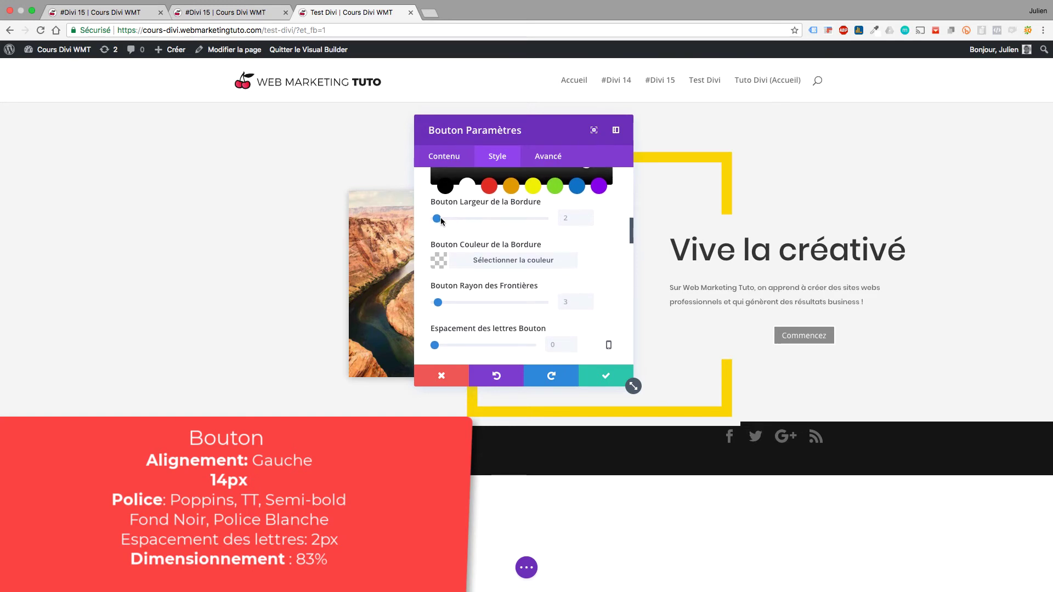
left_click_drag(437, 219, 425, 221)
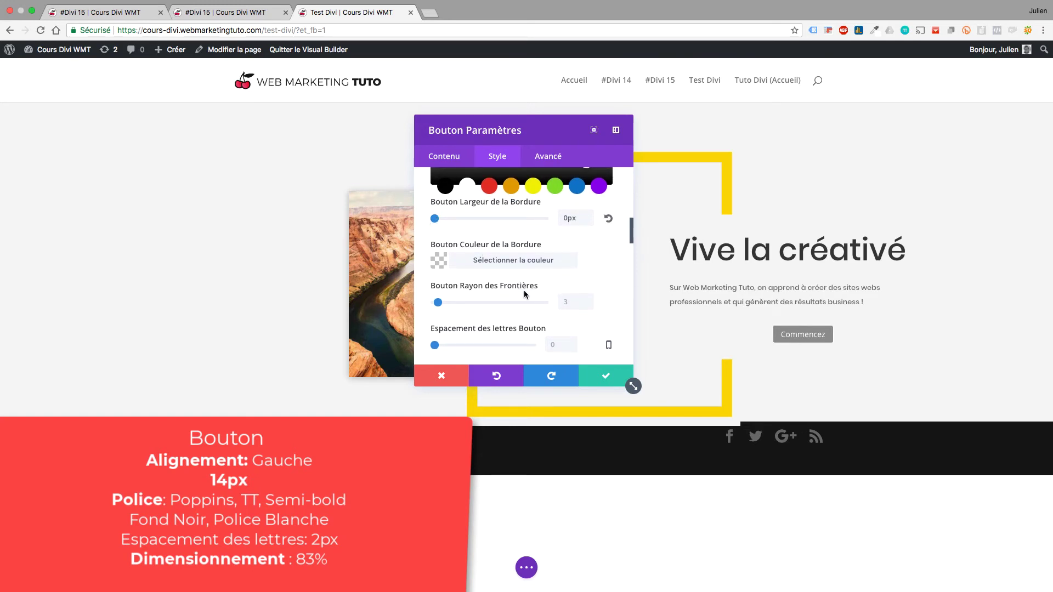
Step: Return the button's background from grey to the black swatch
scroll(524, 292, "down", 2)
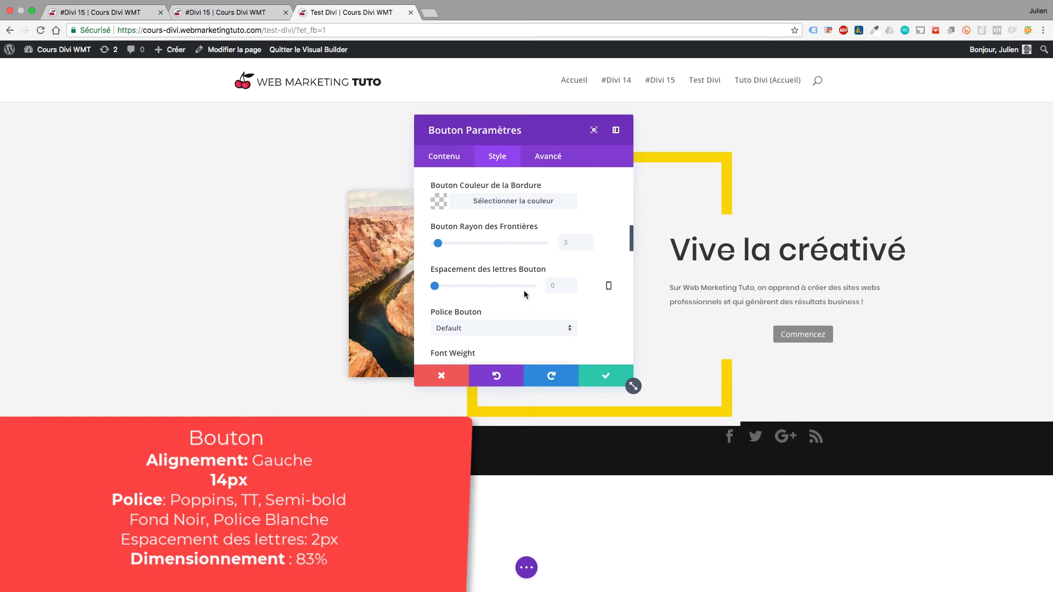
scroll(524, 290, "up", 4)
left_click(443, 255)
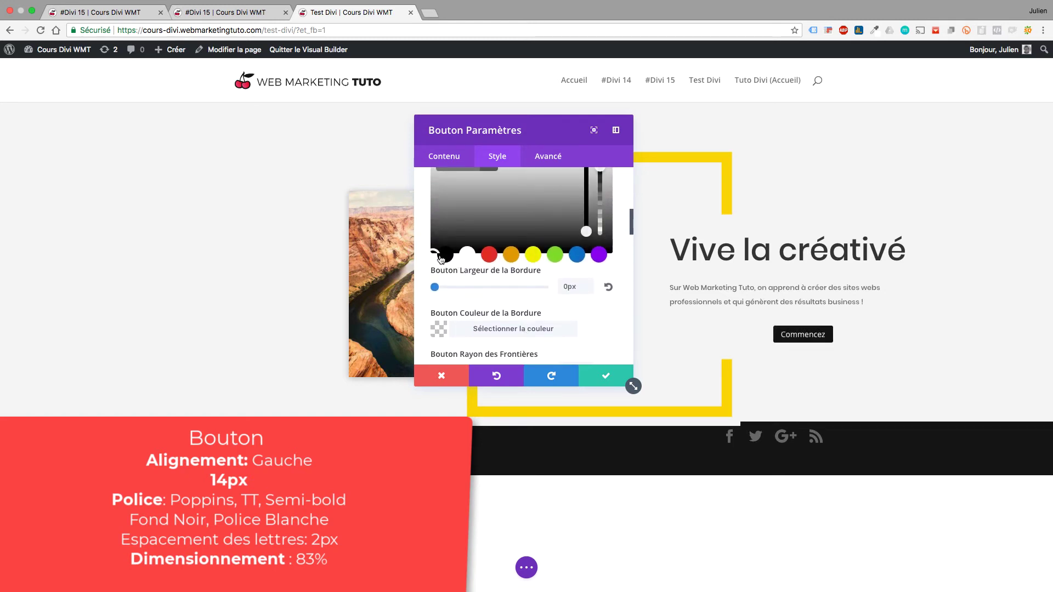
Step: Set the button's font to Poppins in all capitals (TT) with 2px letter spacing
scroll(594, 341, "down", 5)
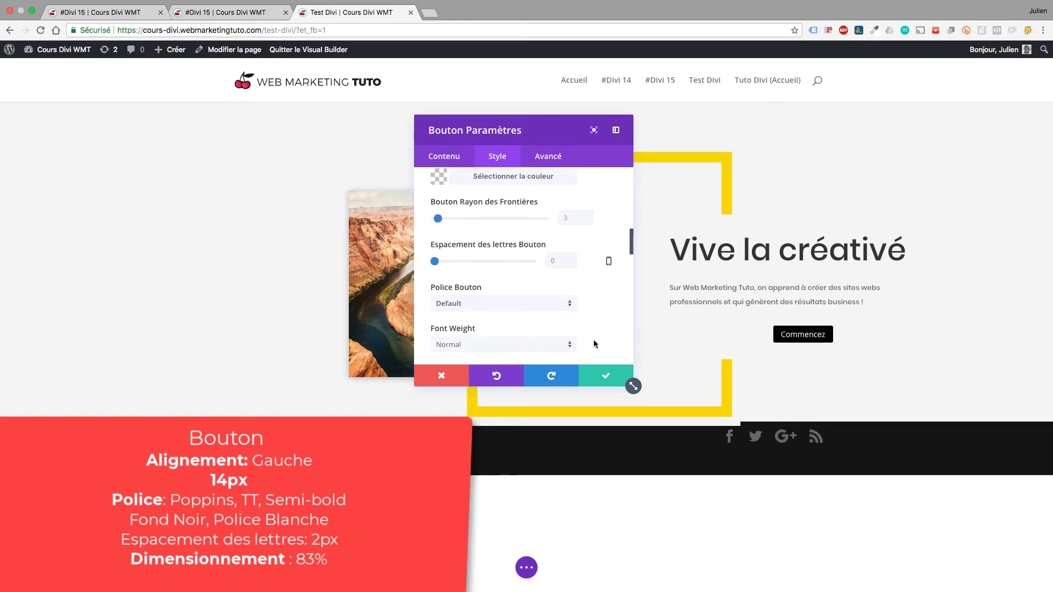
scroll(593, 344, "down", 1)
left_click(536, 295)
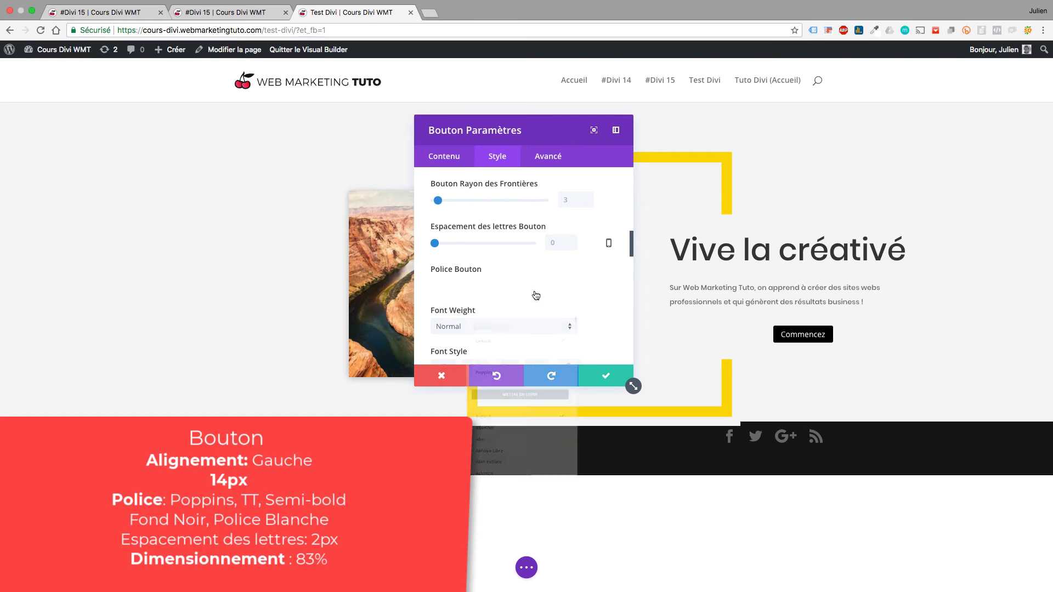
left_click(508, 356)
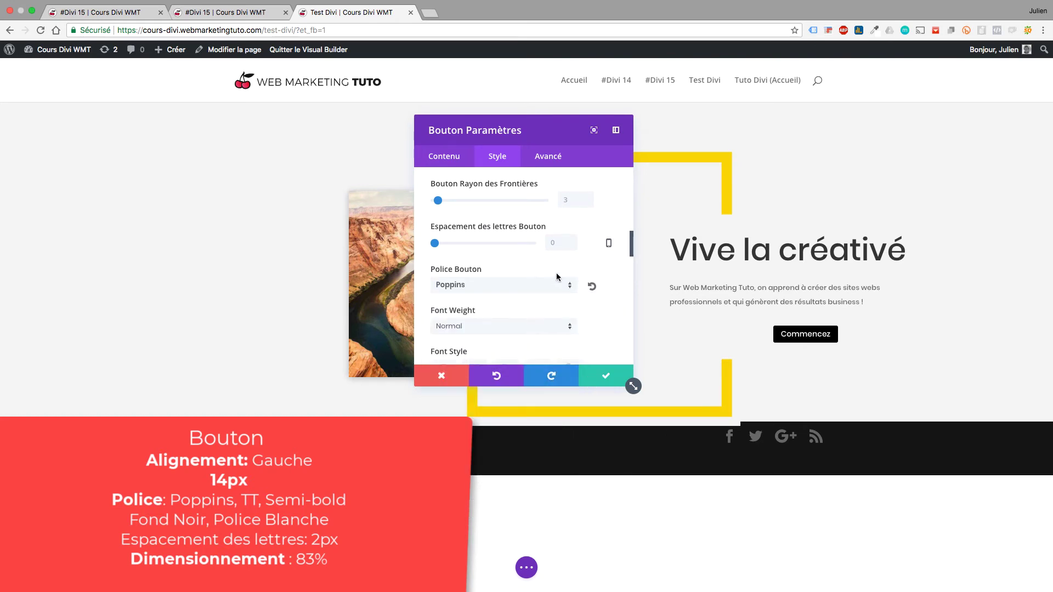
scroll(556, 277, "down", 3)
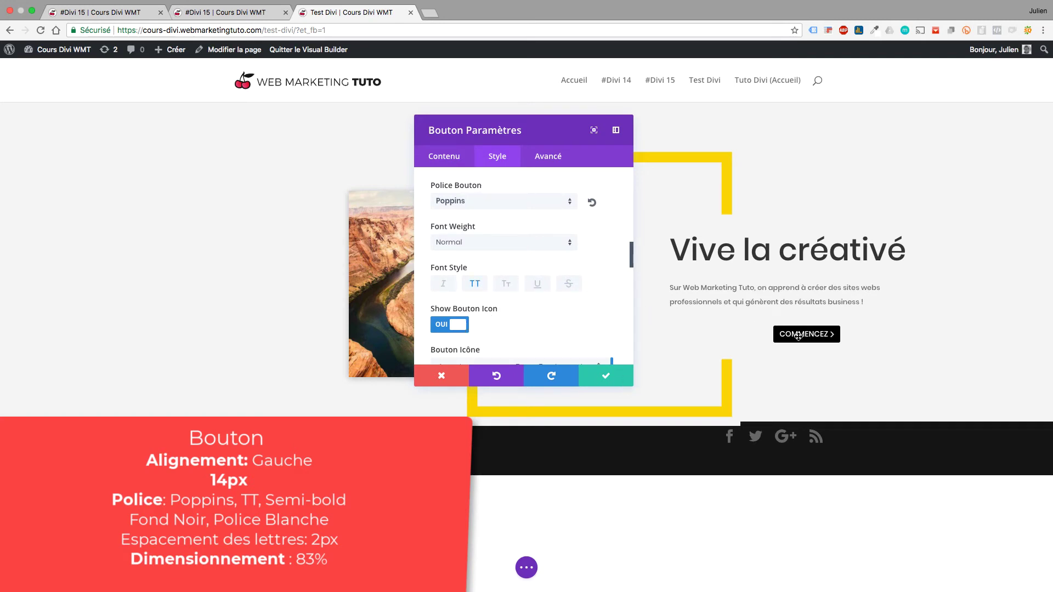
scroll(570, 289, "up", 5)
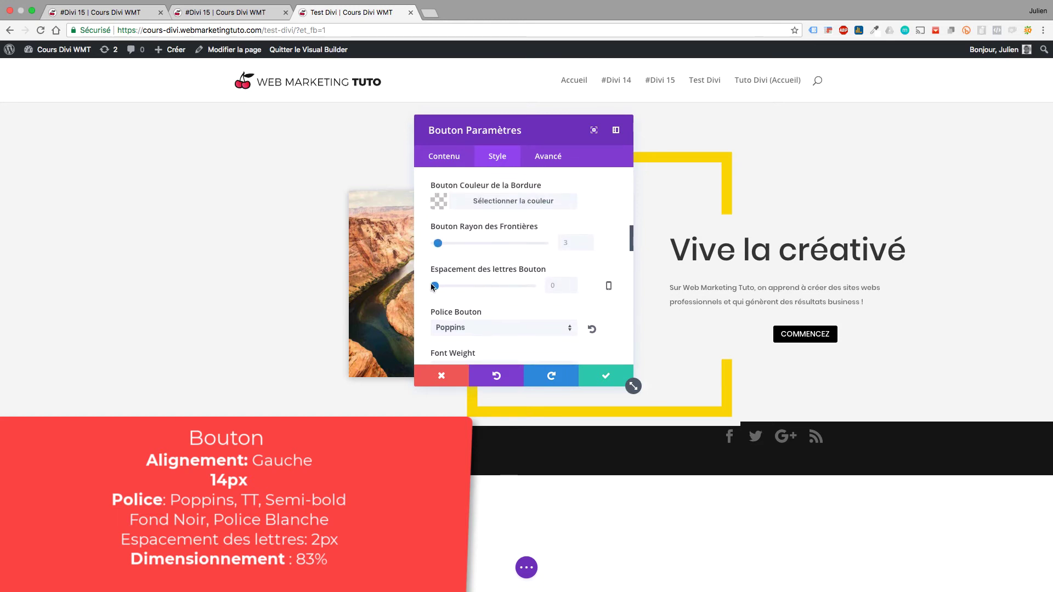
left_click_drag(434, 286, 436, 284)
scroll(511, 313, "down", 5)
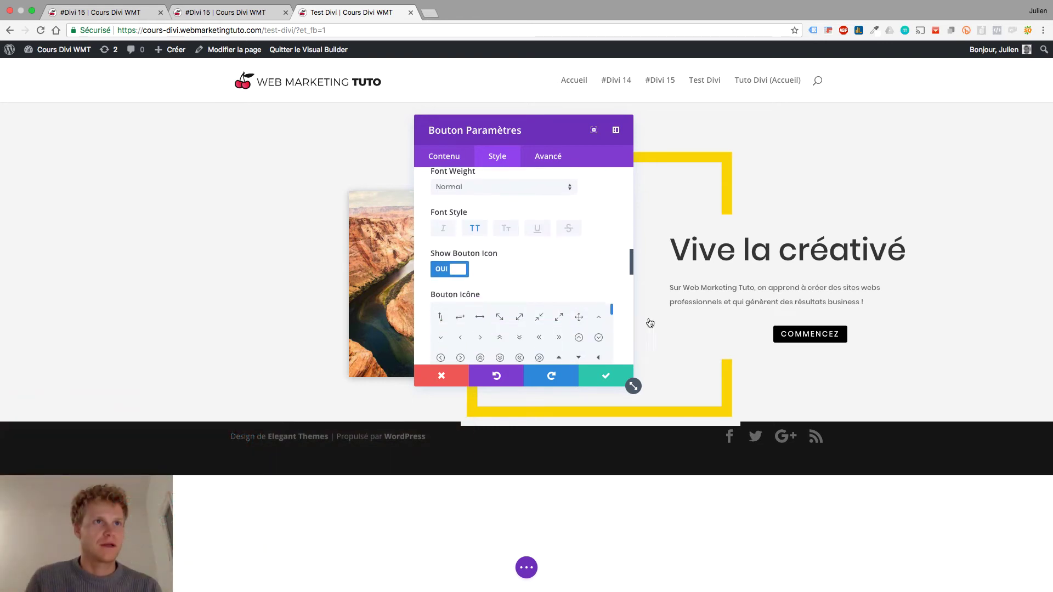
scroll(607, 271, "down", 10)
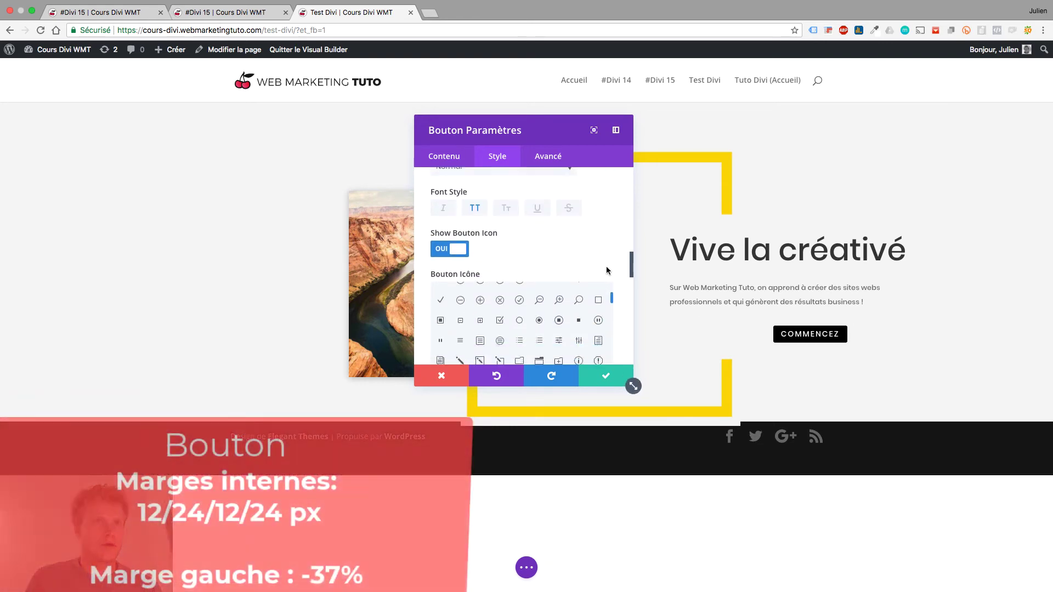
left_click(445, 228)
type("12")
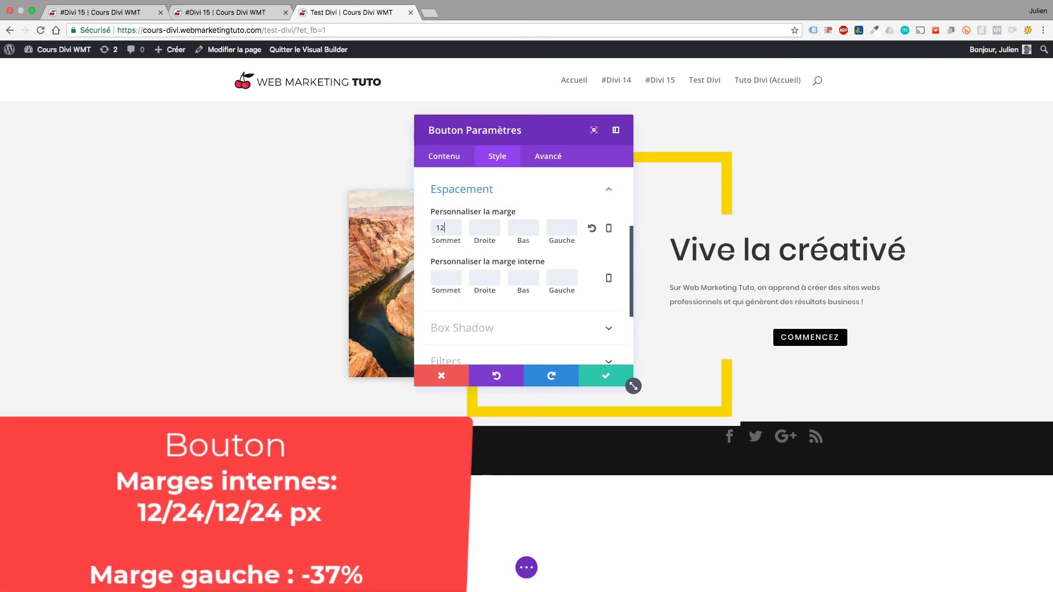
key("BackSpace")
key("BackSpace")
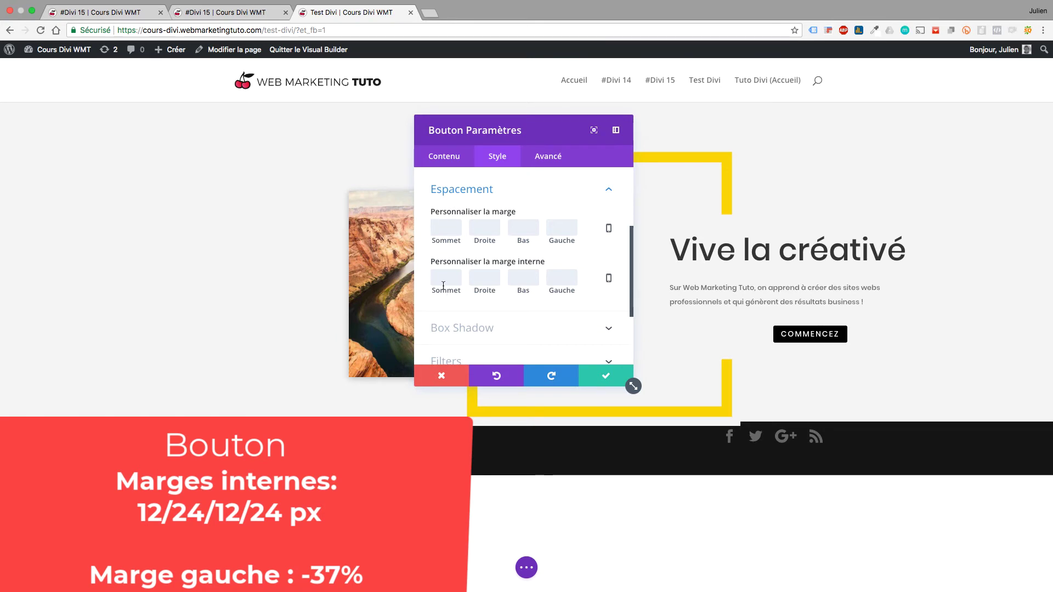
Step: Set the button's internal margins to 12px top, 24px right, 12px bottom and 24px left
type("12")
key("Tab")
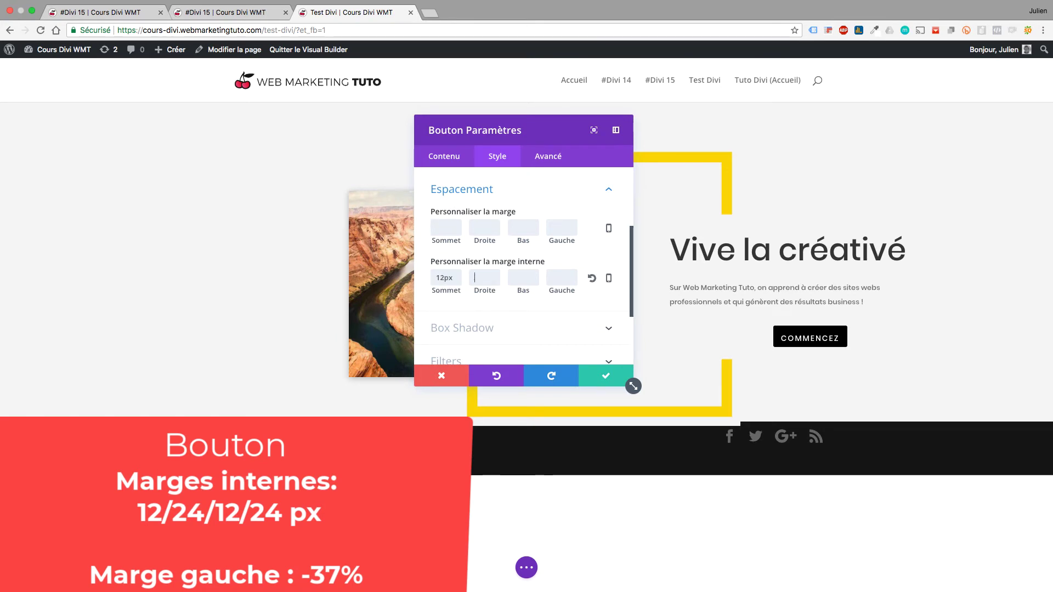
type("24")
key("Tab")
type("12")
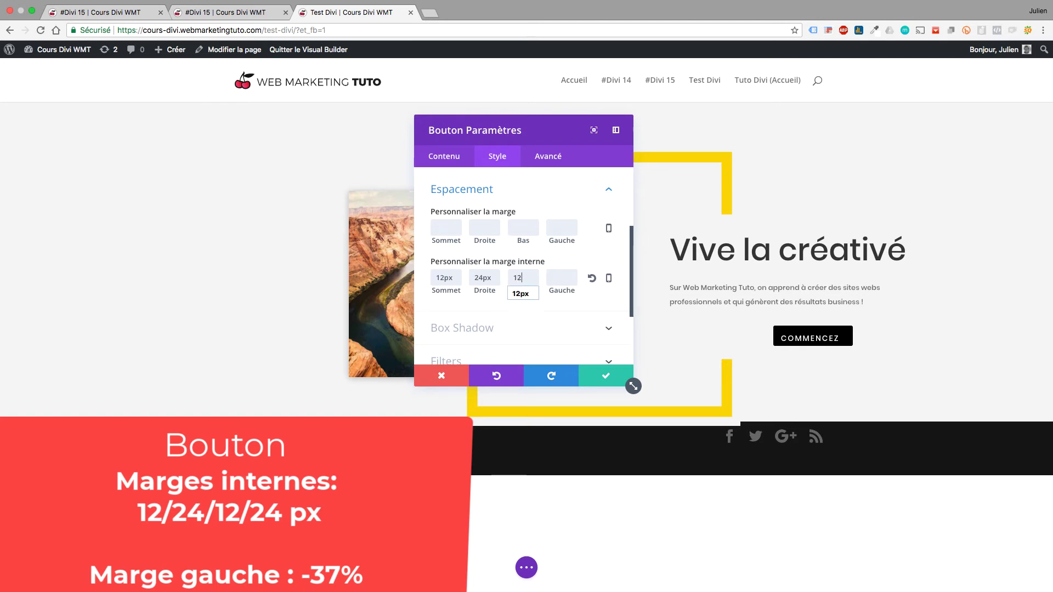
key("Tab")
type("24")
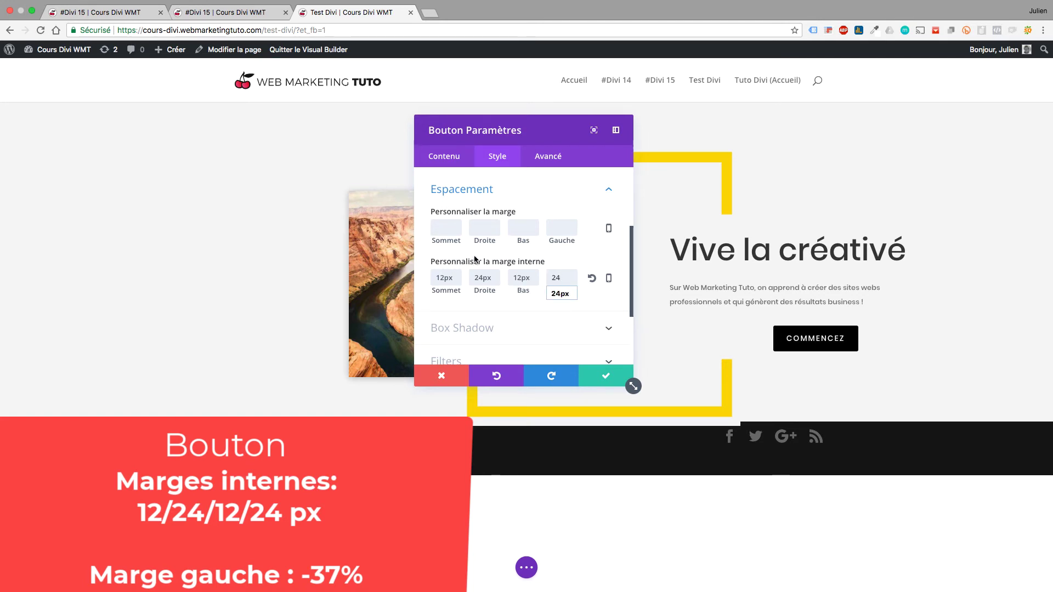
Step: Set the button's font weight to Semi Bold and turn off its icon
scroll(473, 255, "up", 3)
left_click(471, 277)
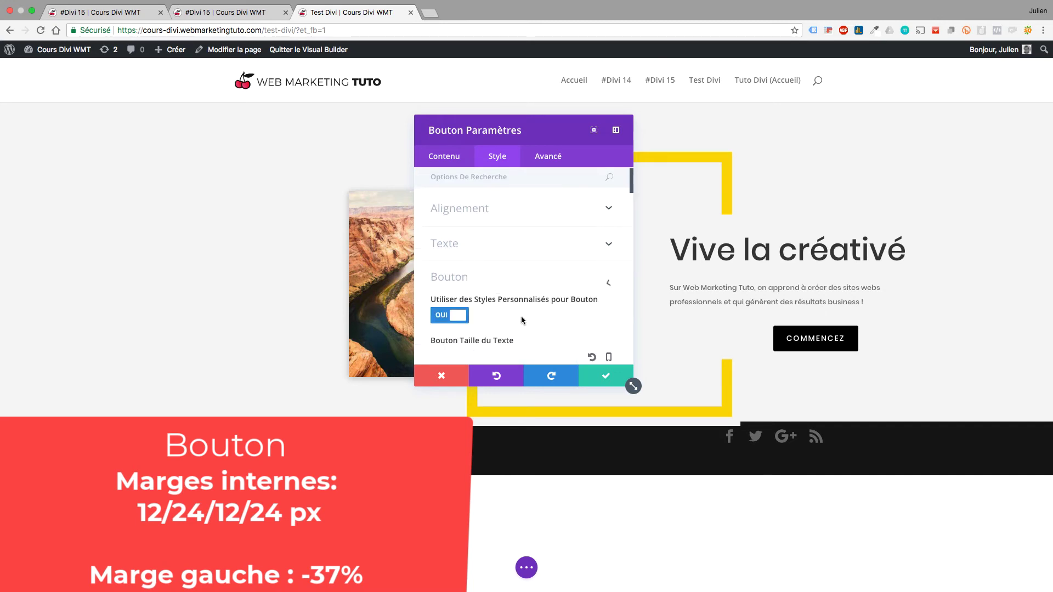
scroll(526, 307, "down", 5)
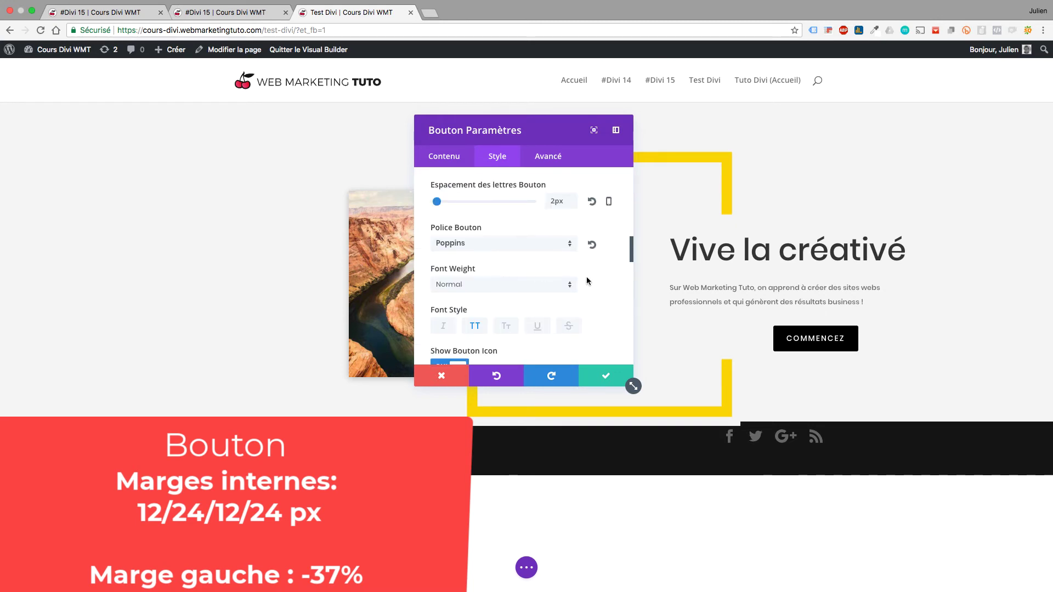
left_click(555, 284)
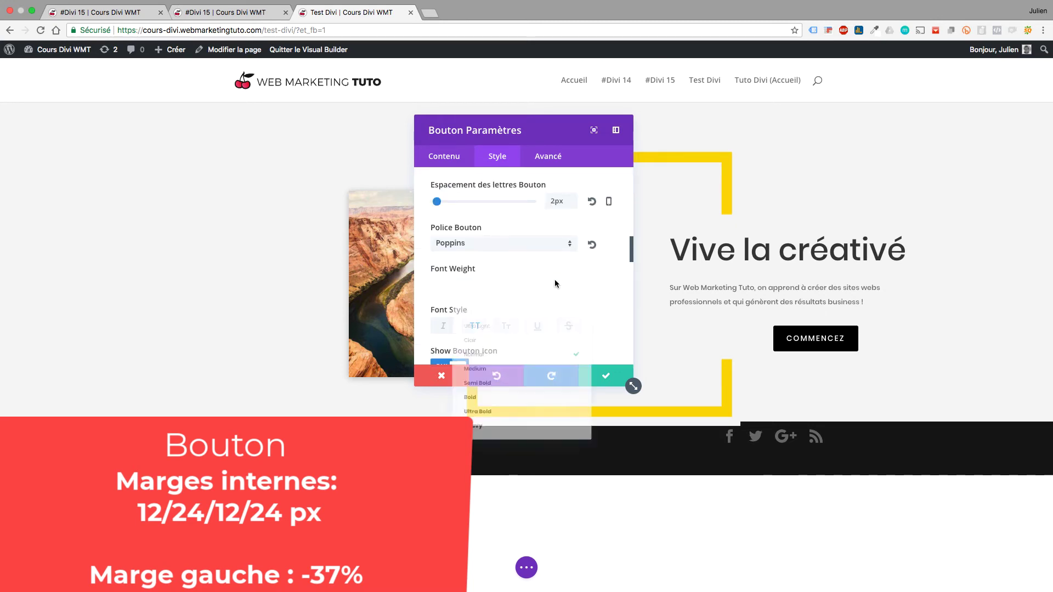
left_click(522, 386)
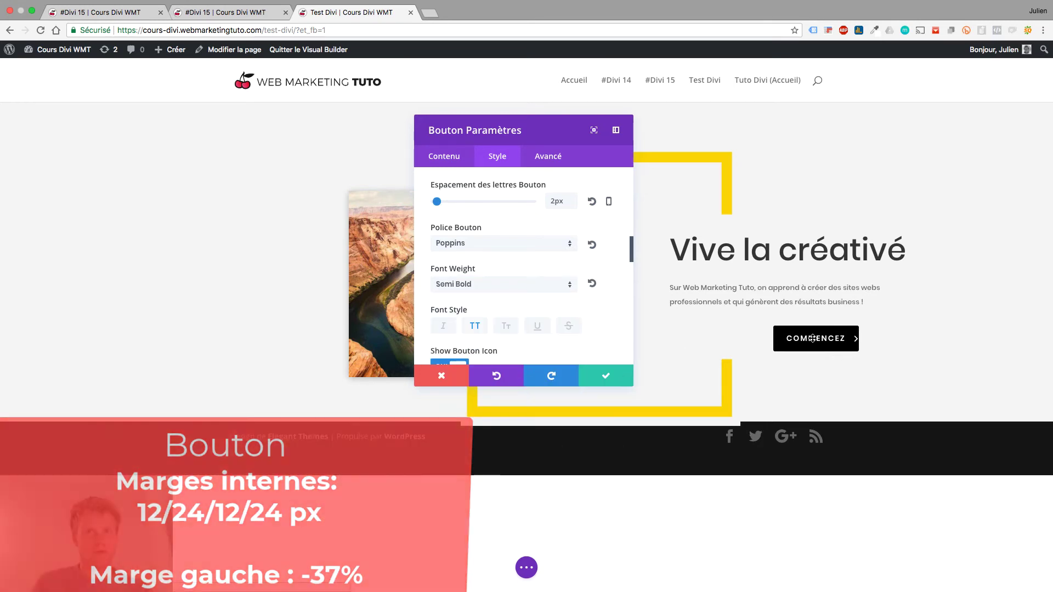
scroll(469, 332, "down", 1)
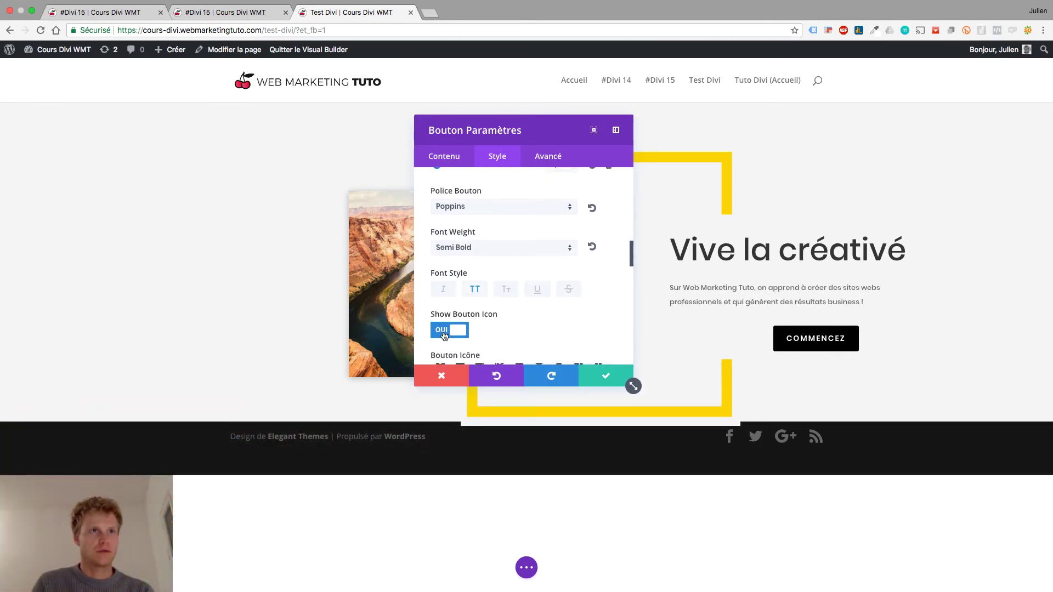
left_click(463, 333)
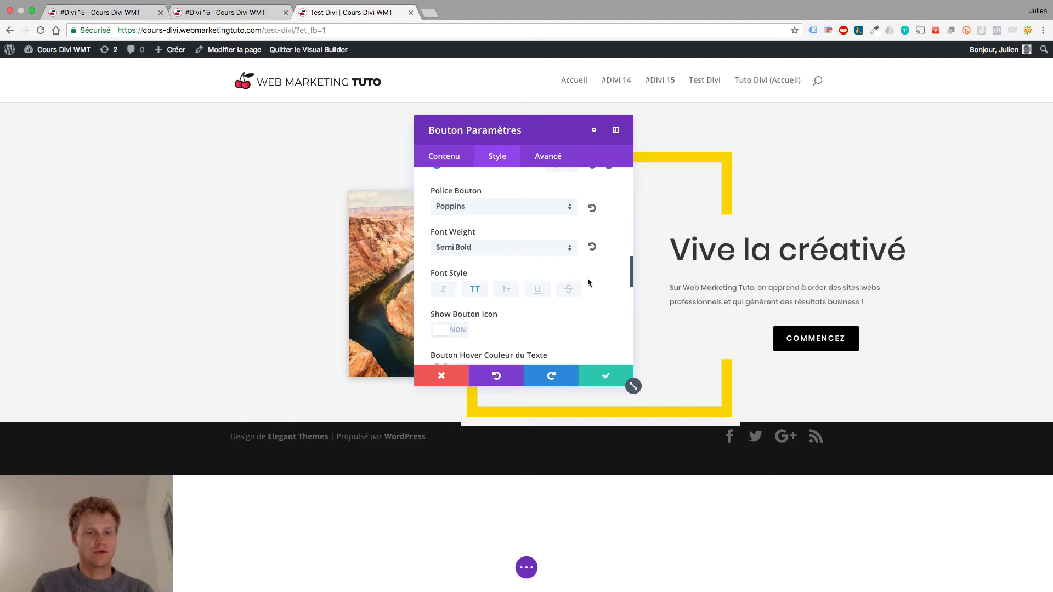
Step: Set the button's left margin to -37% so it lines up with the text above, and save the module
scroll(592, 285, "down", 10)
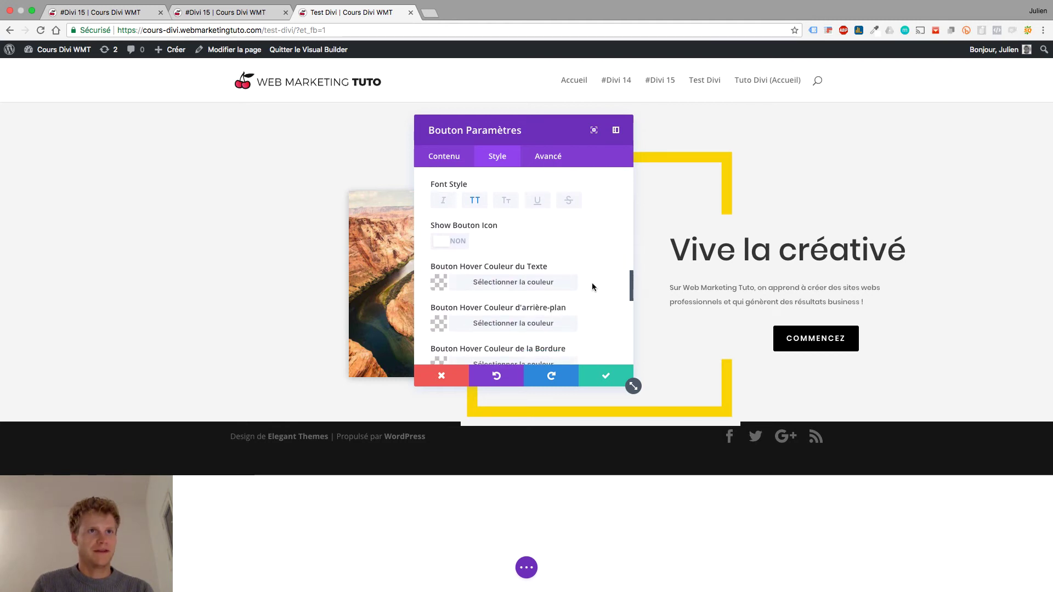
scroll(591, 282, "up", 1)
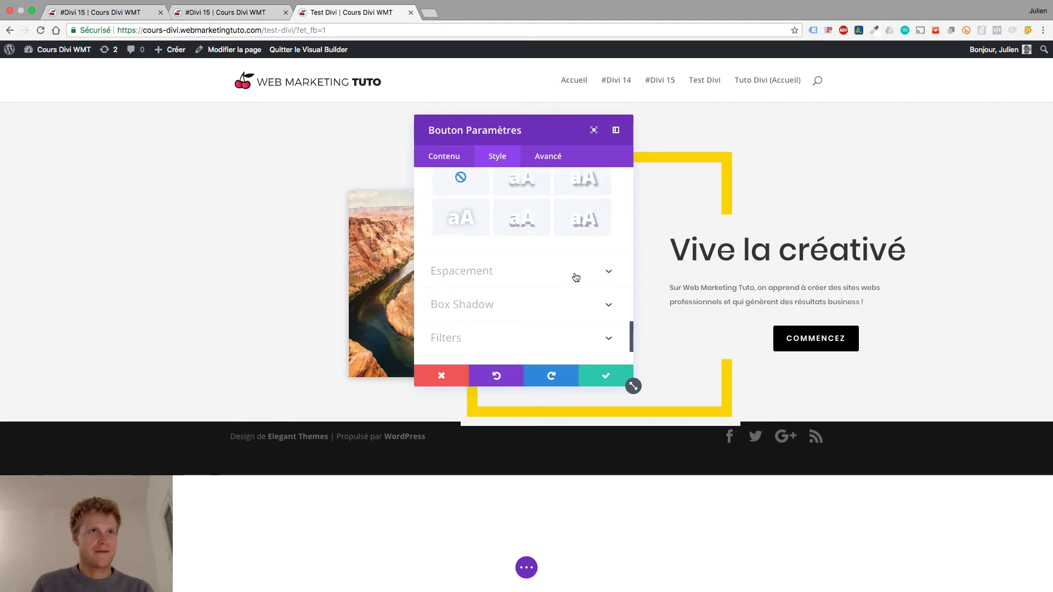
left_click(586, 273)
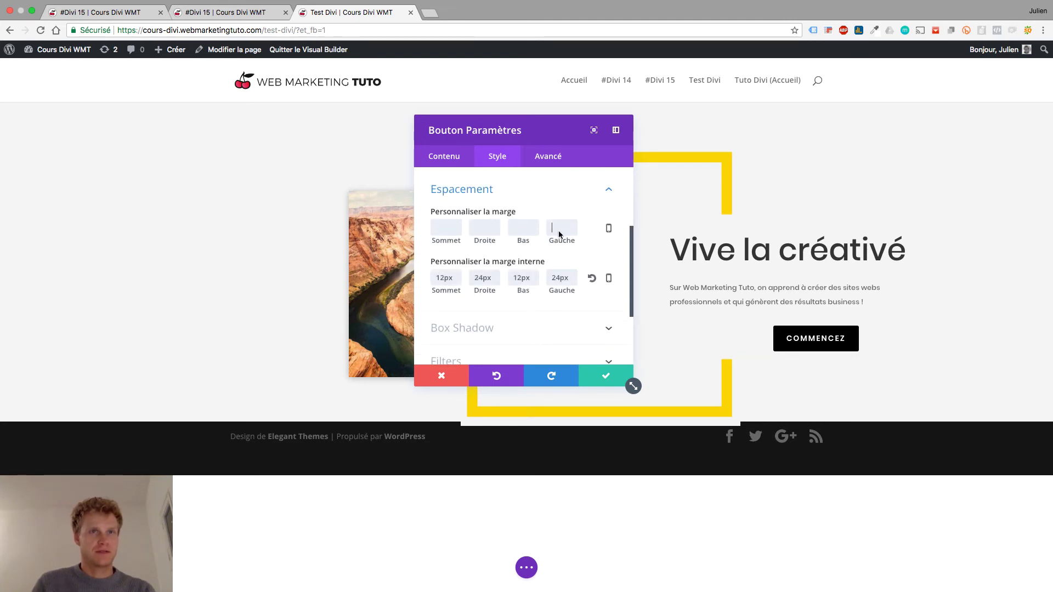
type("-37")
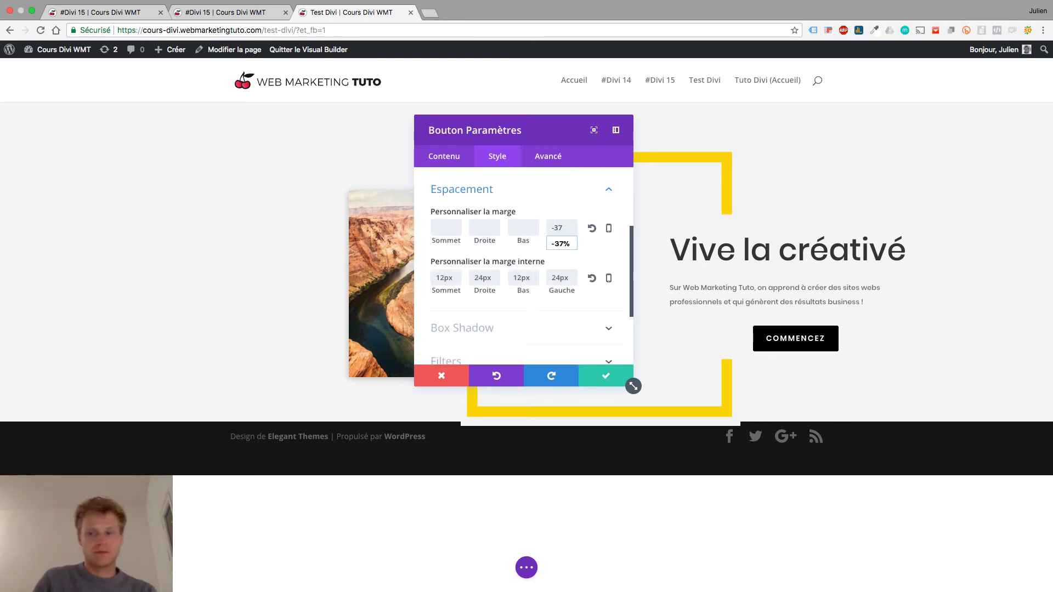
type("%")
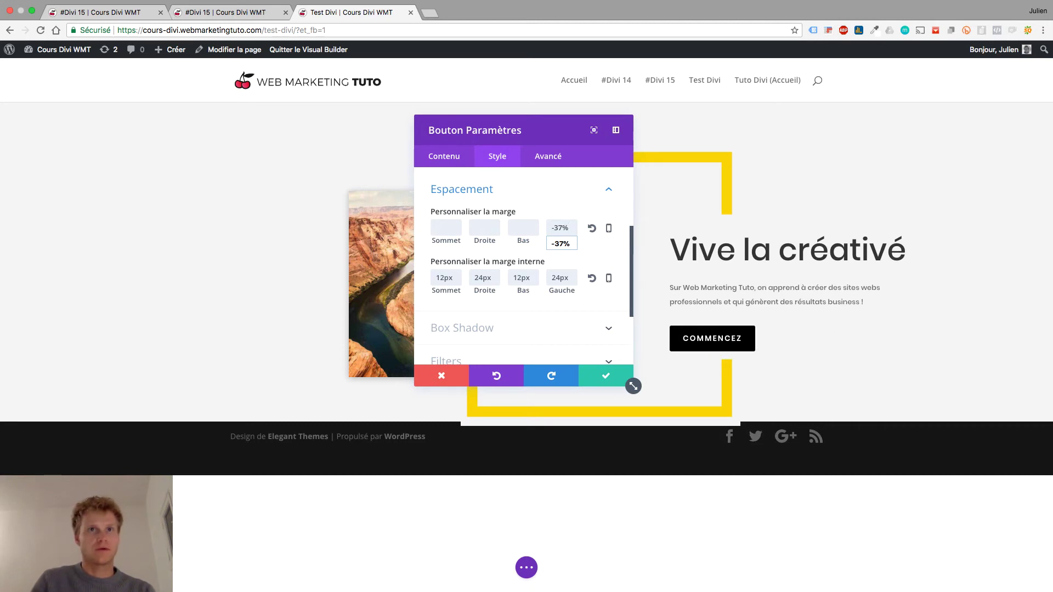
left_click(618, 381)
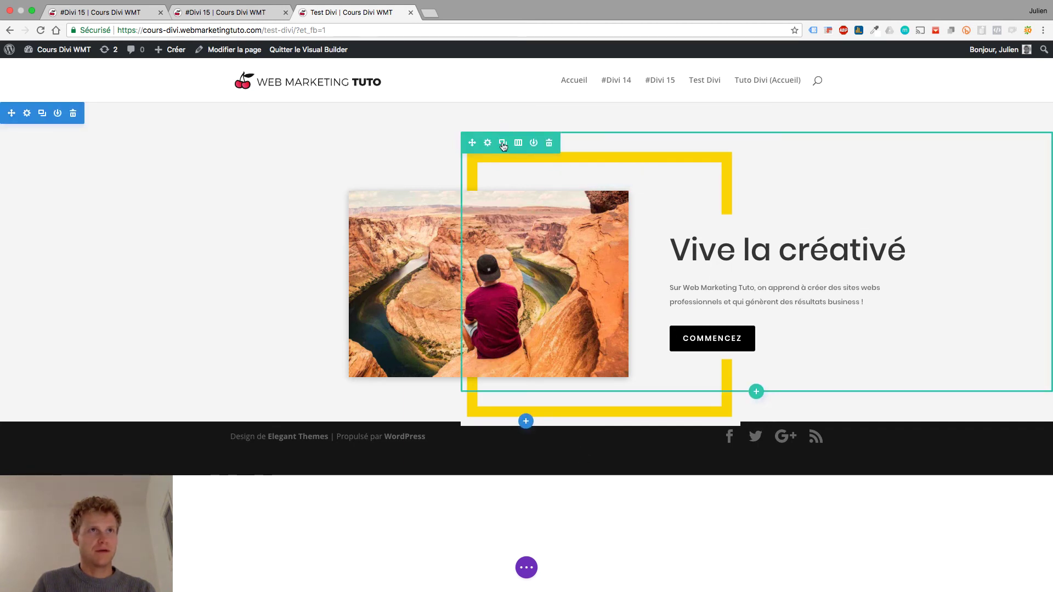
Step: Set the bottom margin of the row holding the photo, frame and text to 100
left_click(503, 143)
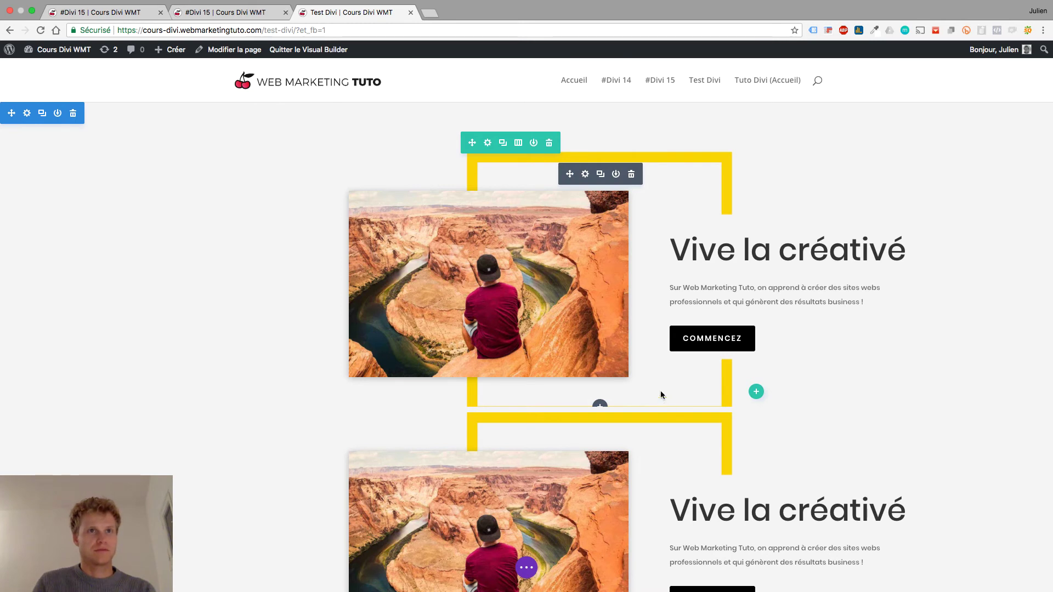
key("super+z")
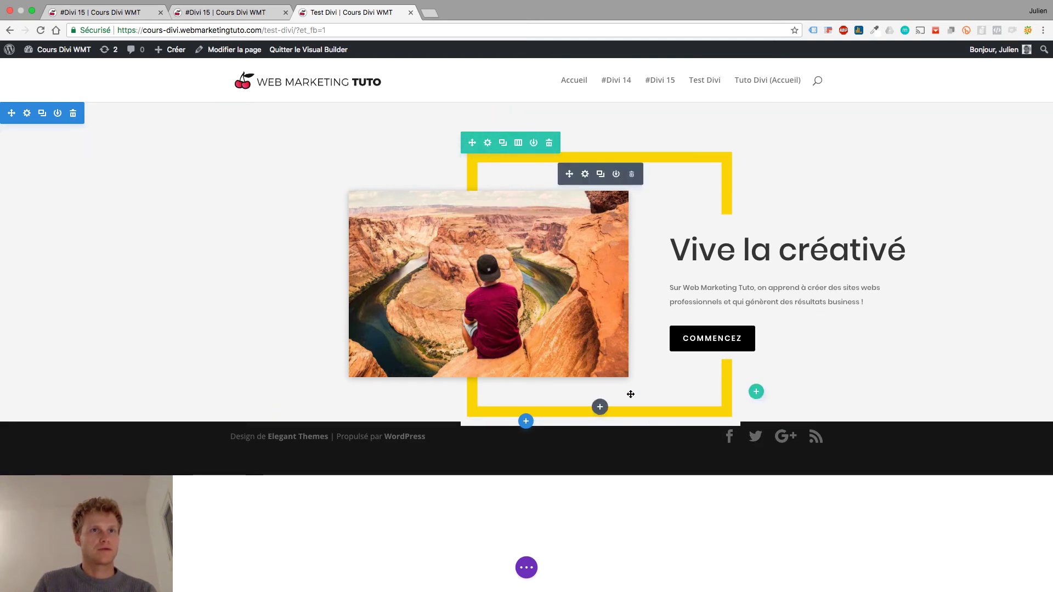
left_click(487, 142)
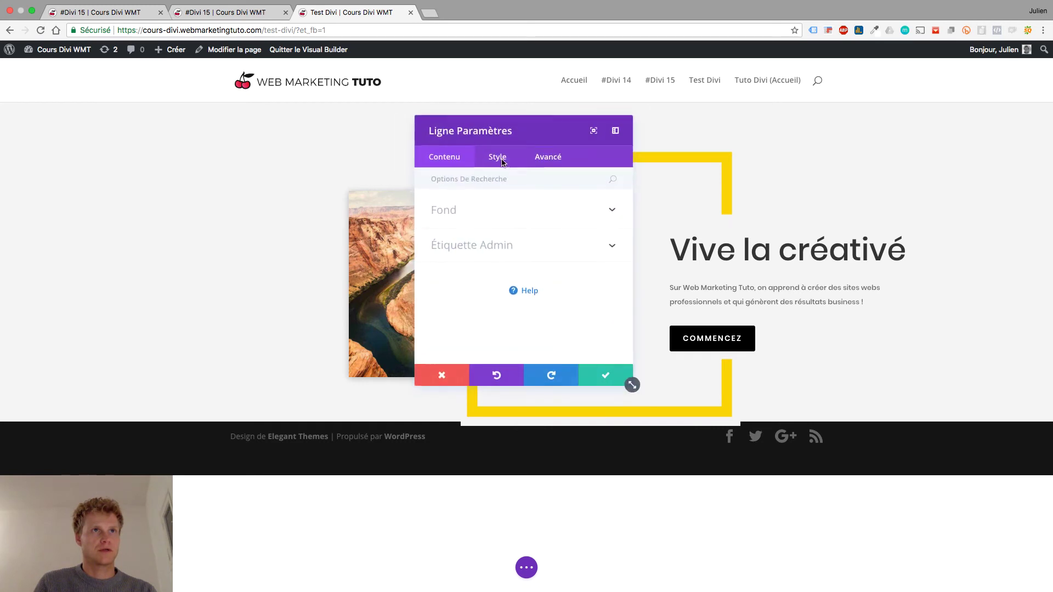
left_click(500, 158)
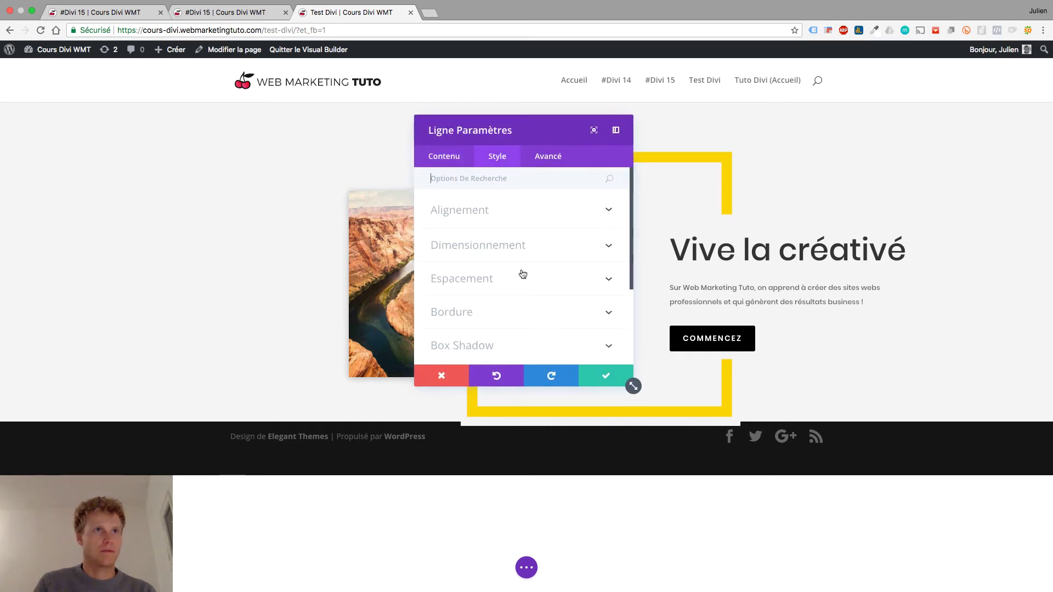
left_click(523, 274)
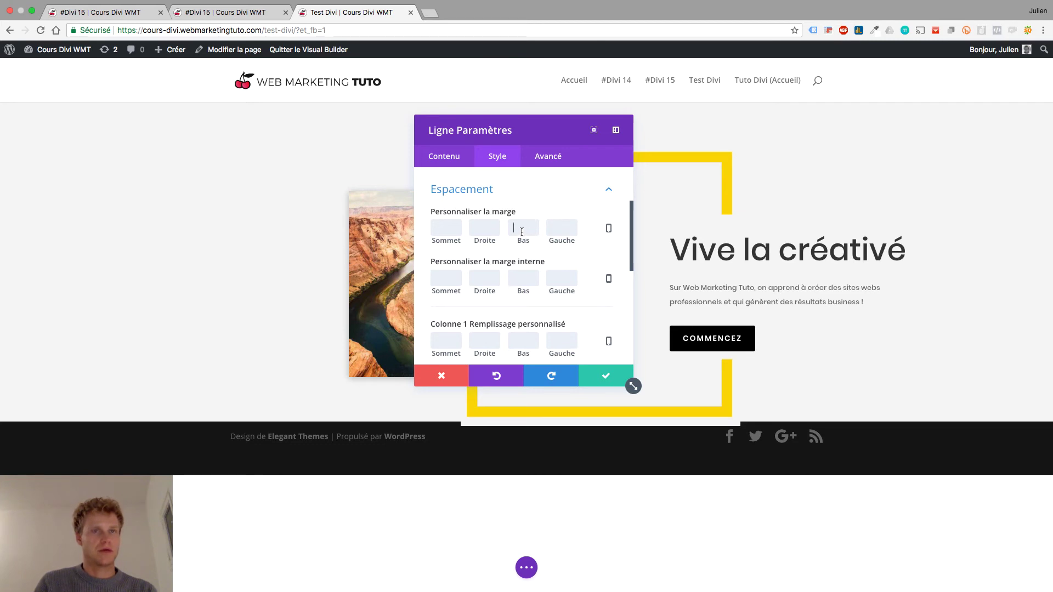
type("100")
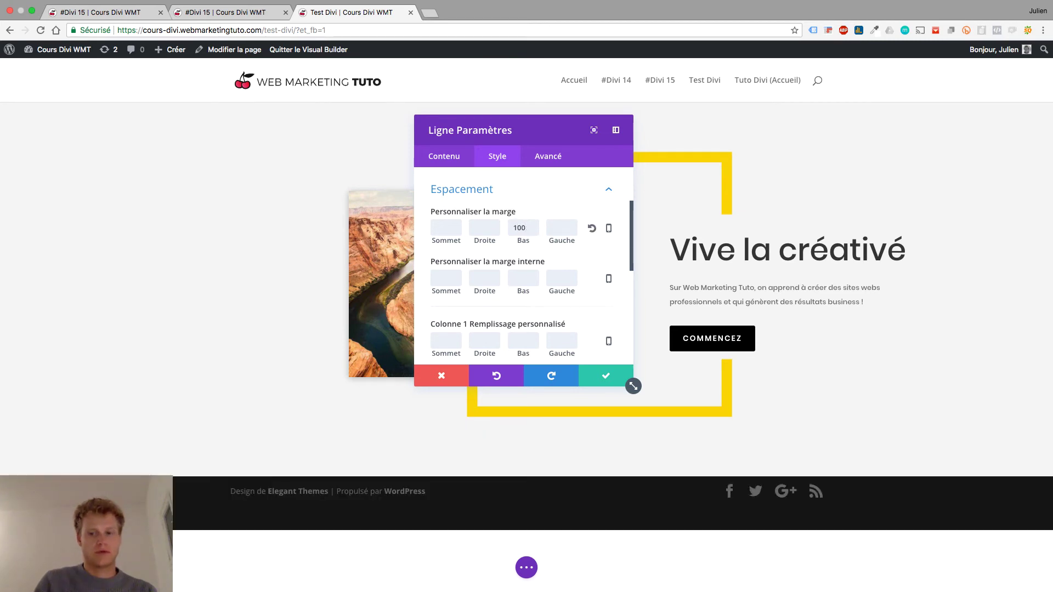
left_click(613, 383)
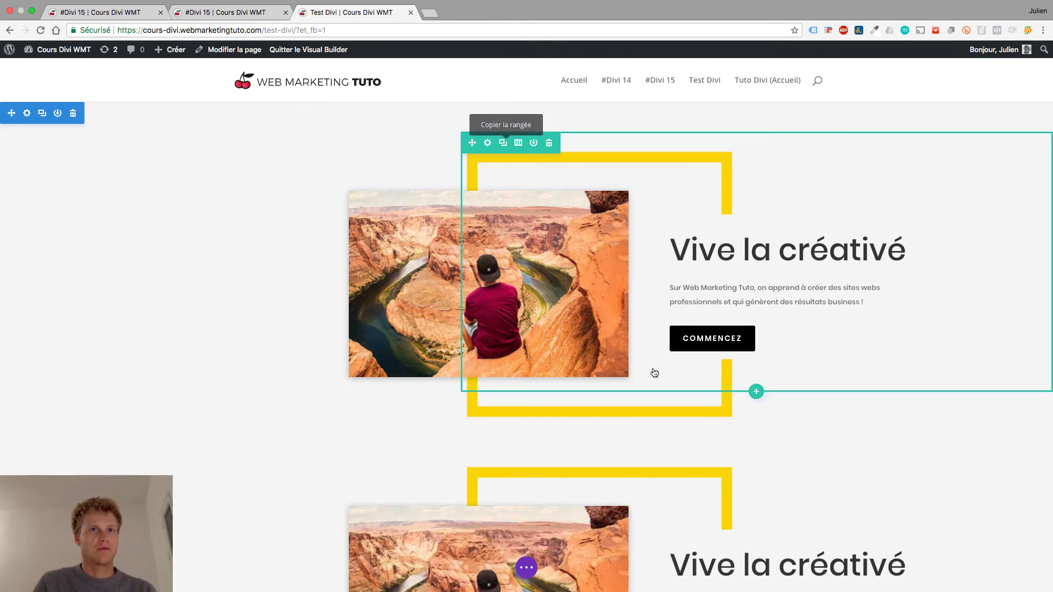
Step: Duplicate the finished row twice below the original
scroll(654, 369, "down", 2)
scroll(654, 369, "down", 4)
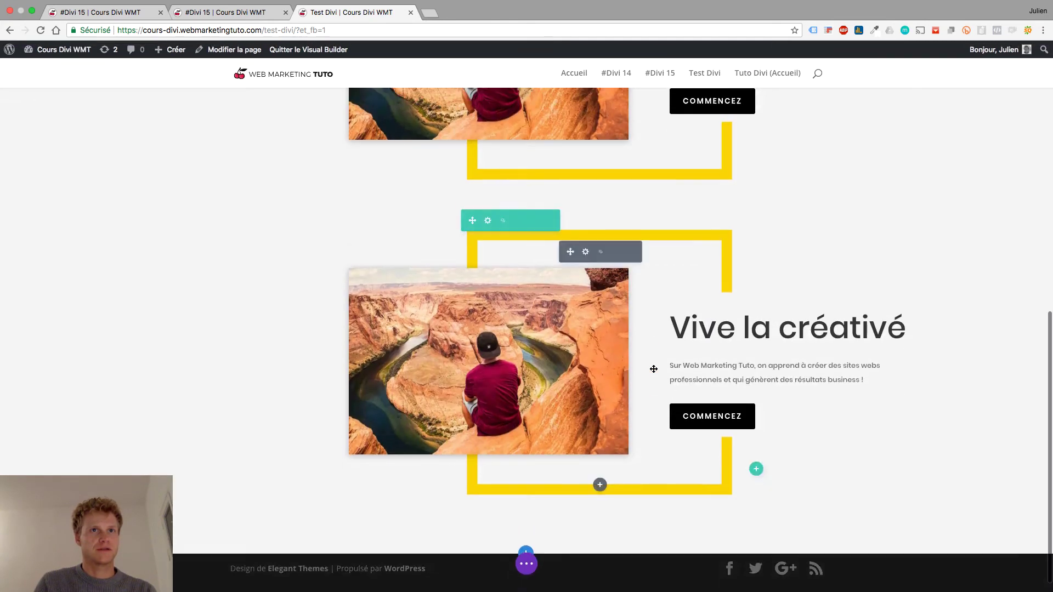
scroll(653, 369, "up", 6)
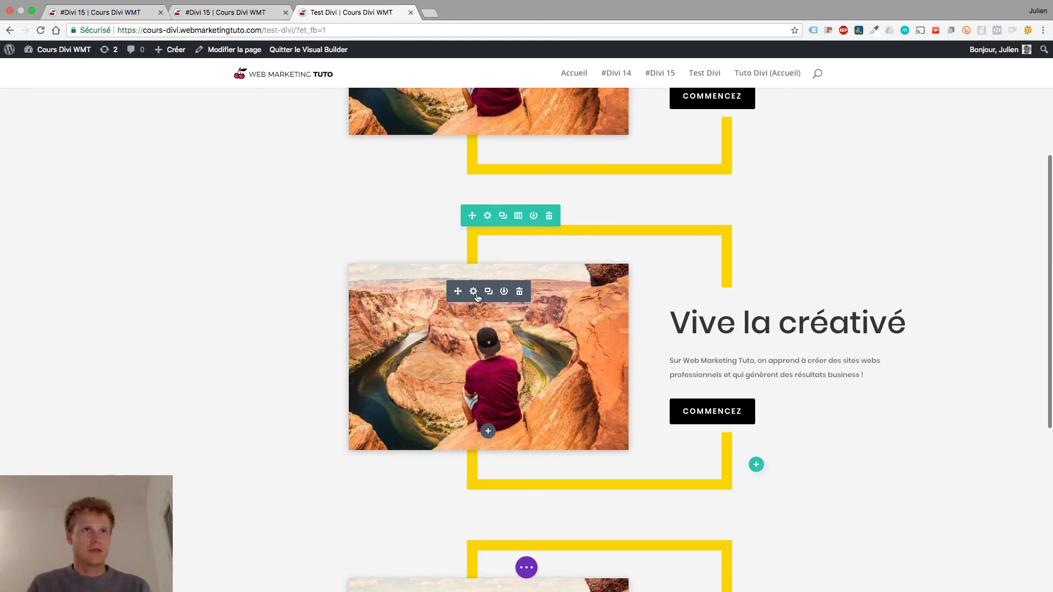
Step: Replace the photo in the second row with Divi15_fille.jpg from the media library
left_click(474, 292)
left_click(571, 262)
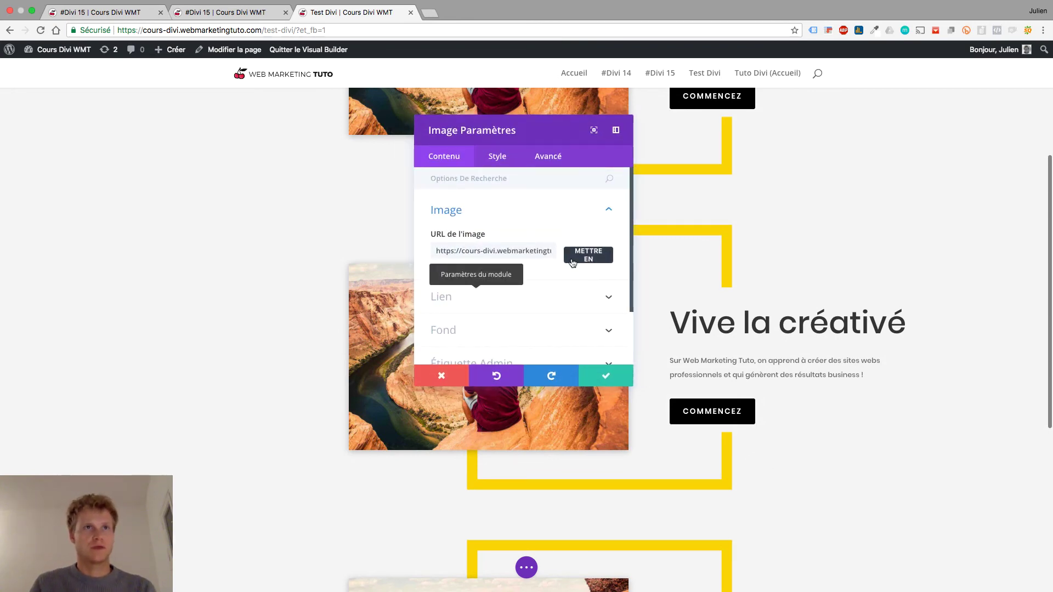
left_click(415, 196)
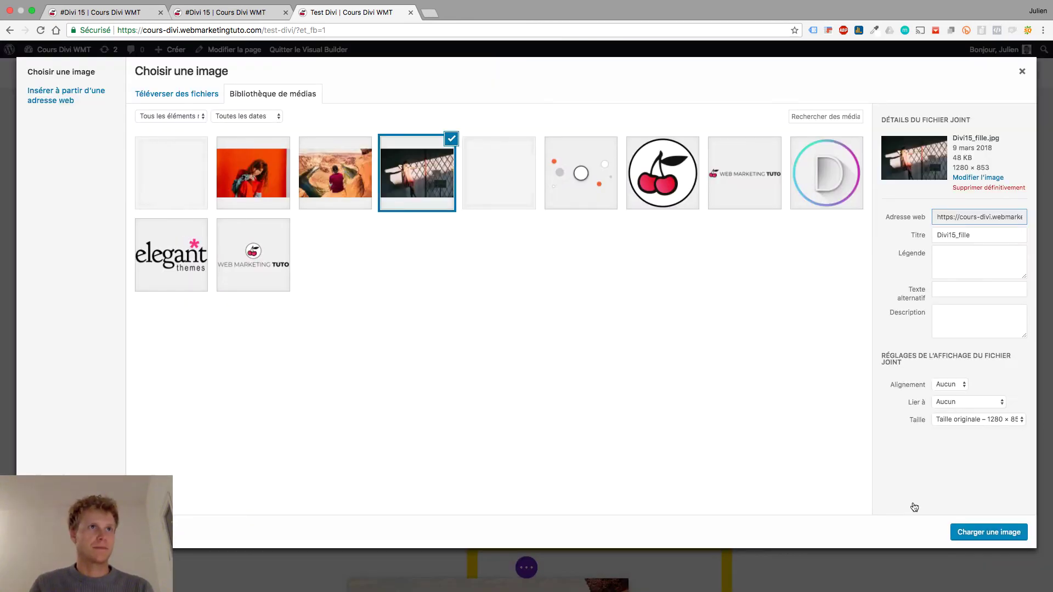
left_click(968, 533)
left_click(606, 376)
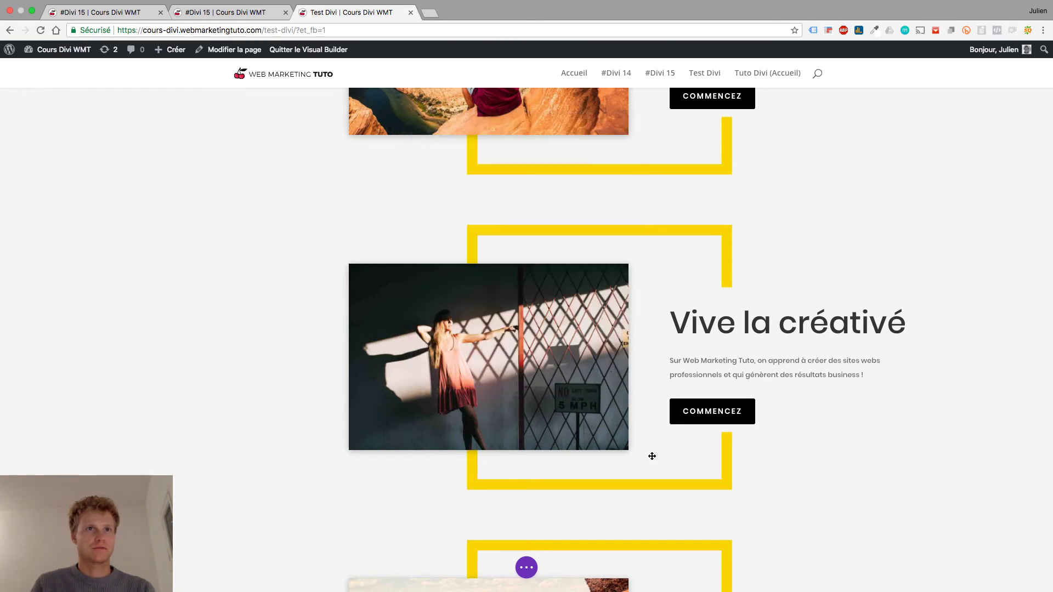
Step: Change the background color of the second row's frame image to the dark orange #c68400
scroll(651, 454, "down", 1)
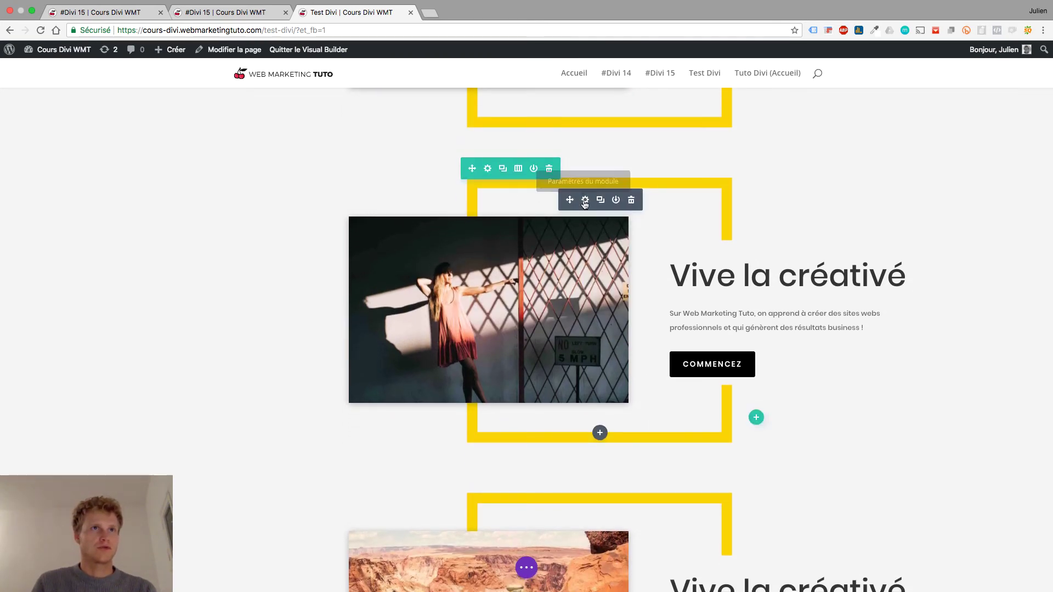
left_click(585, 201)
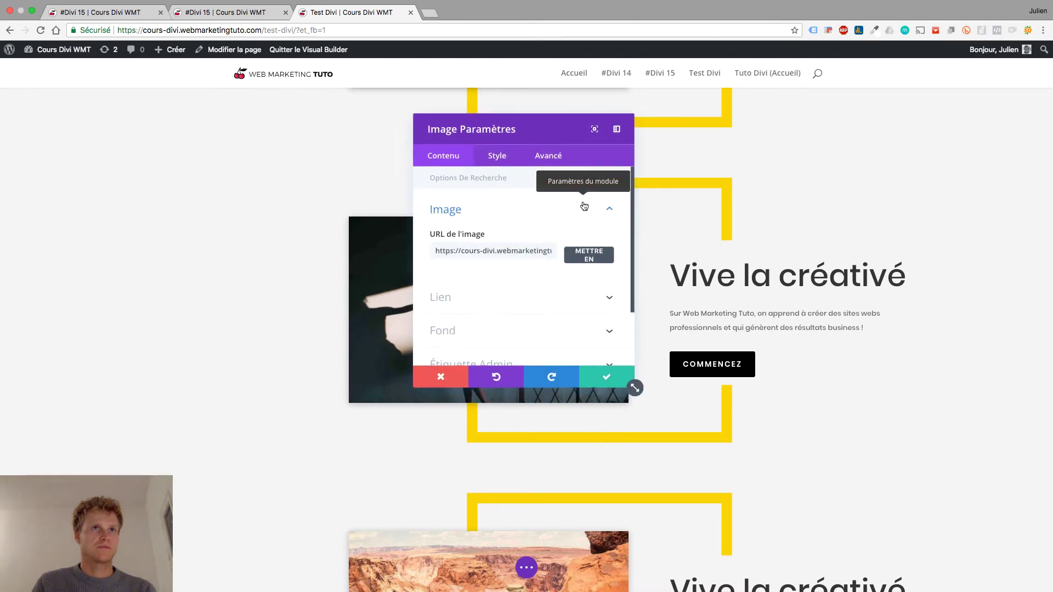
left_click(499, 329)
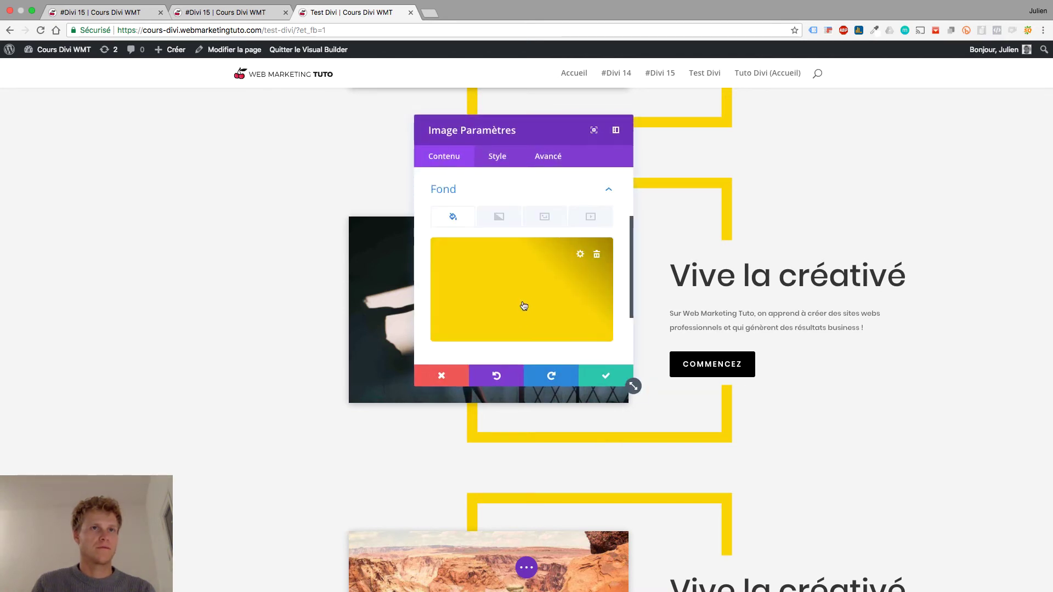
left_click(523, 306)
left_click_drag(503, 287, 553, 267)
left_click_drag(502, 285, 468, 288)
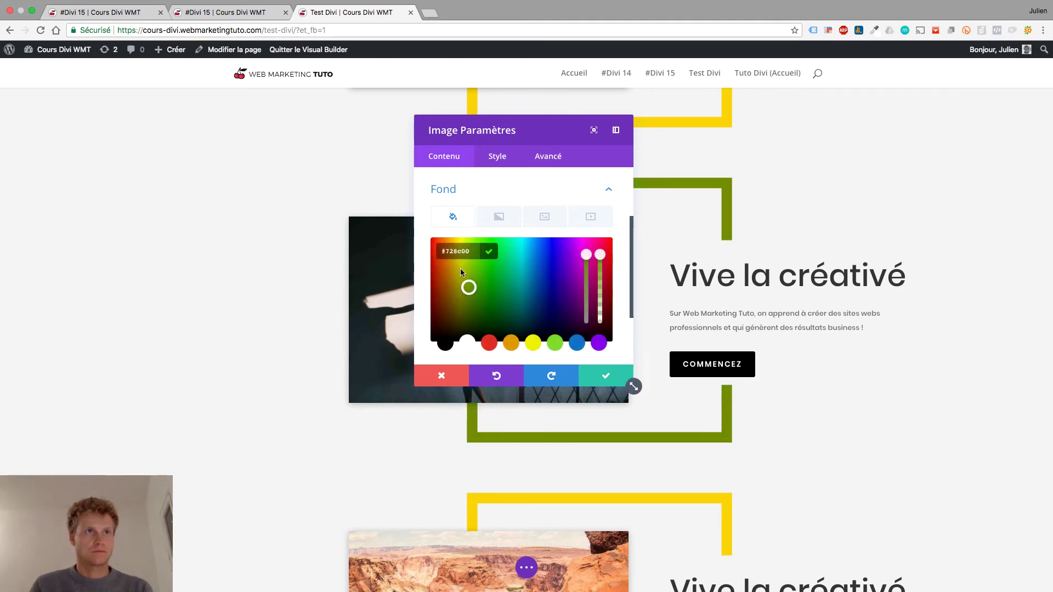
left_click(453, 264)
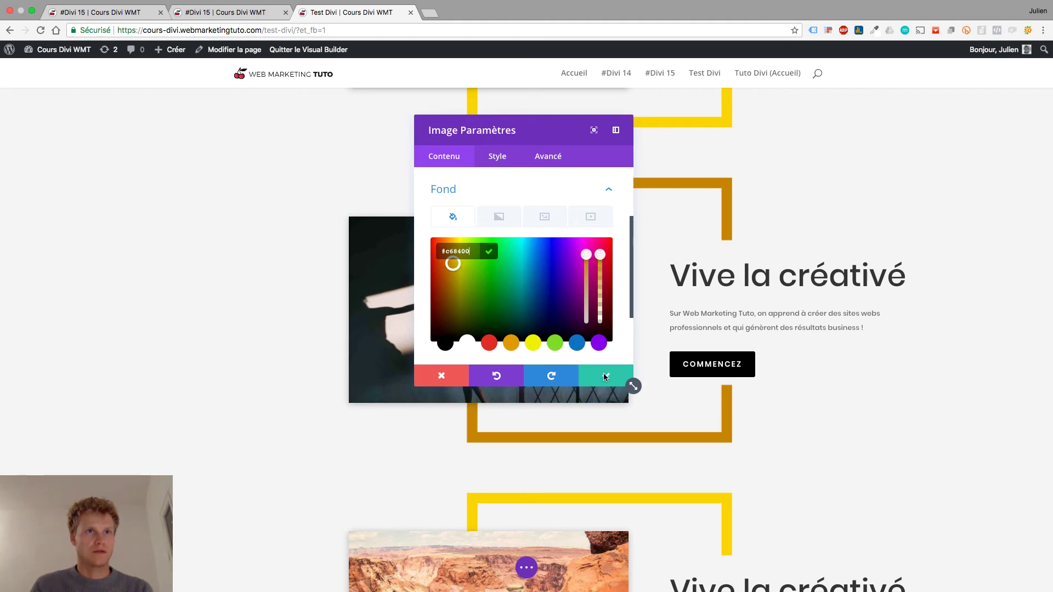
left_click(605, 377)
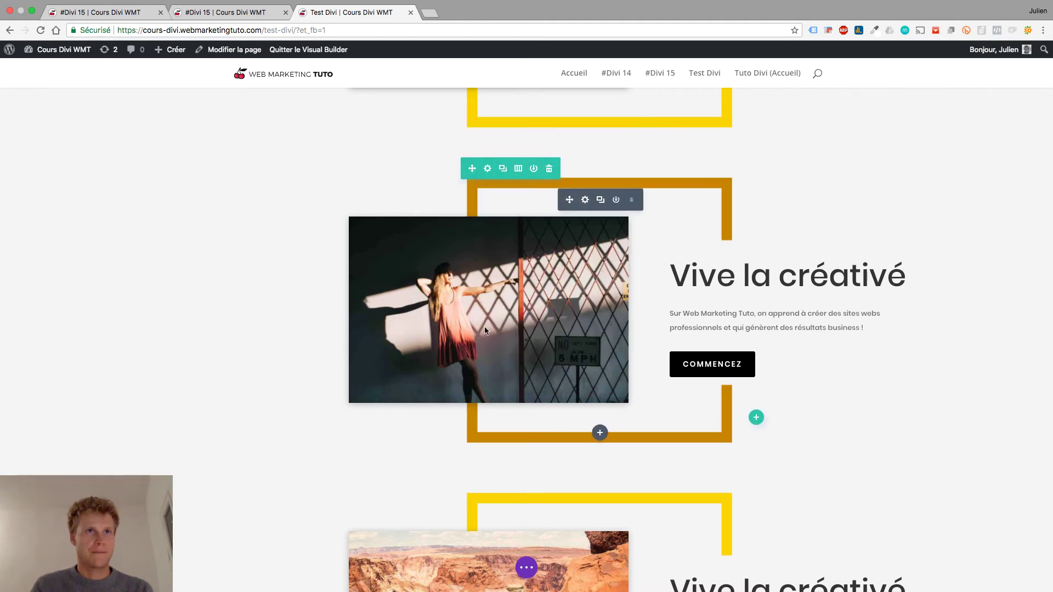
Step: Replace the photo in the third row with Divi15_fille2.jpg from the media library
scroll(583, 424, "down", 1)
scroll(585, 423, "down", 5)
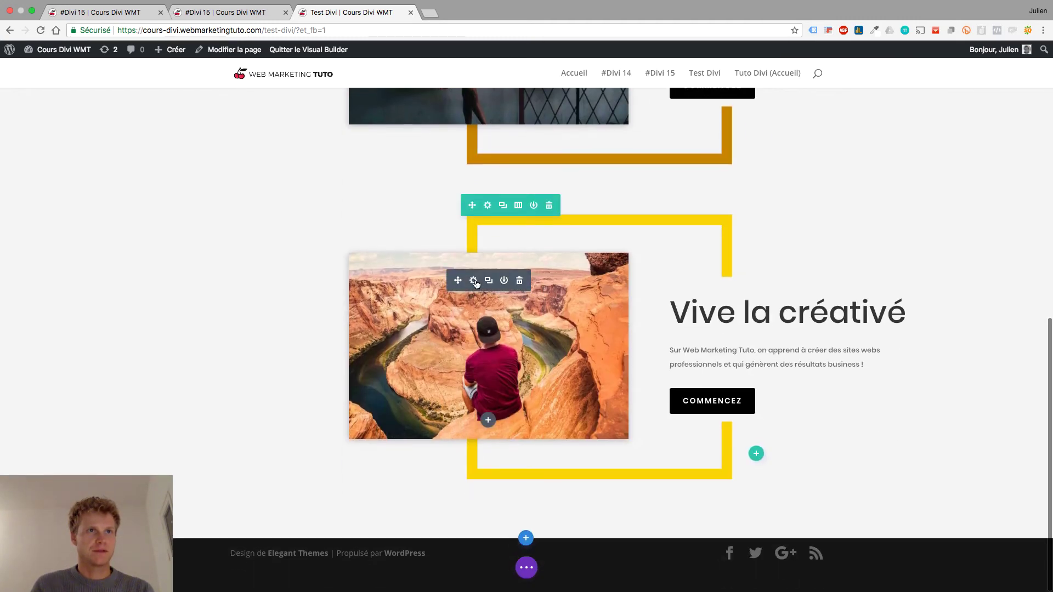
left_click(481, 280)
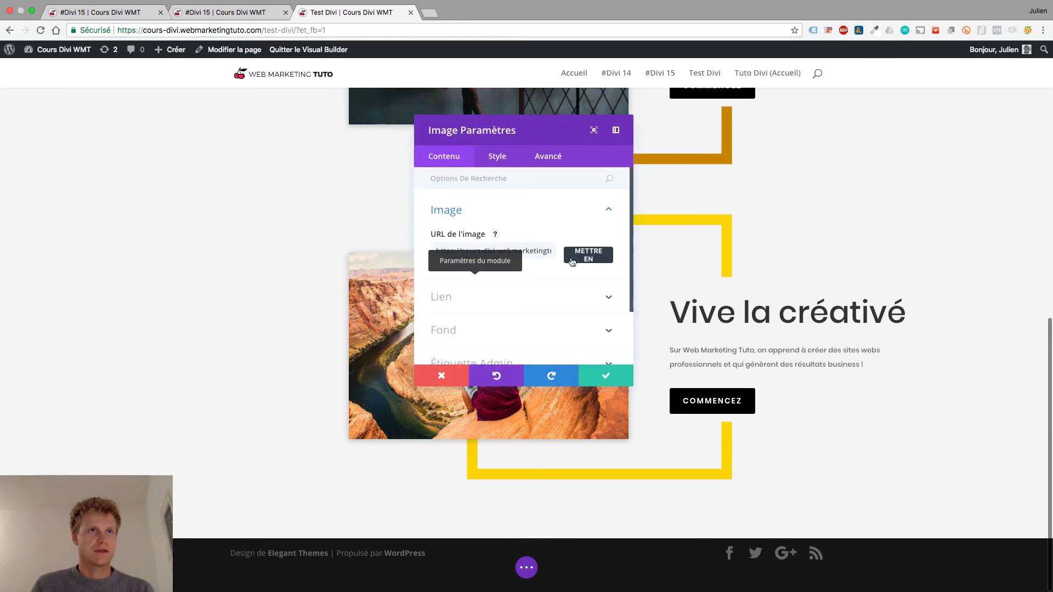
left_click(581, 255)
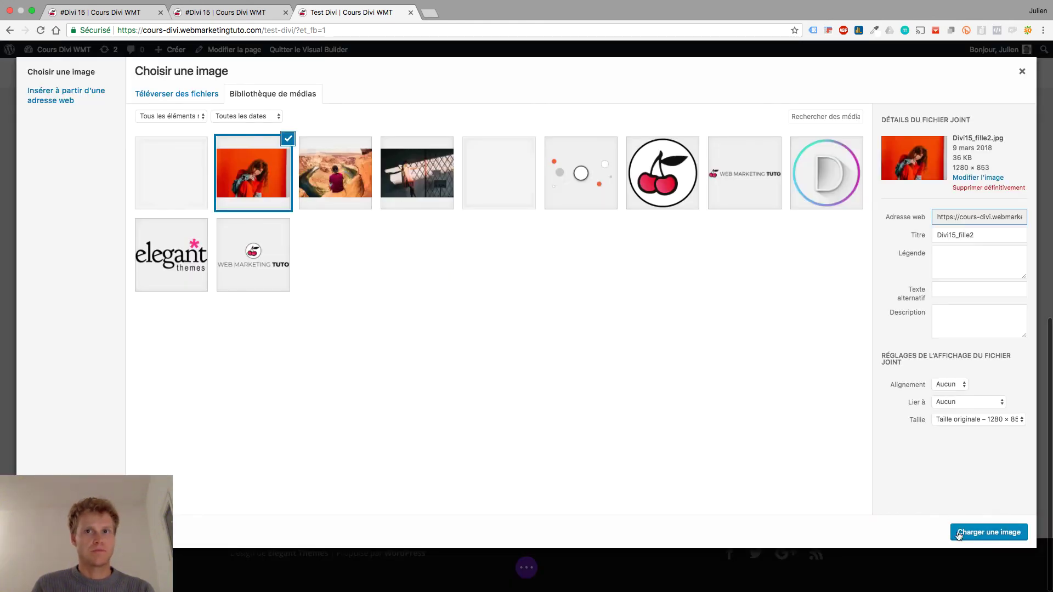
left_click(959, 534)
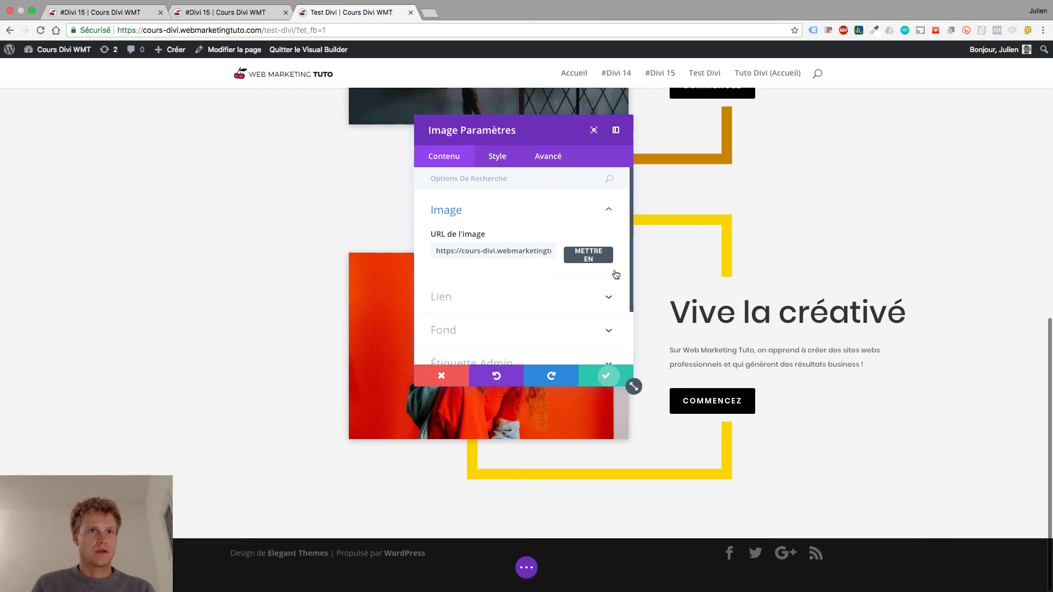
Step: Change the background color of the third row's frame image to the red #ff0808
mouse_move(610, 231)
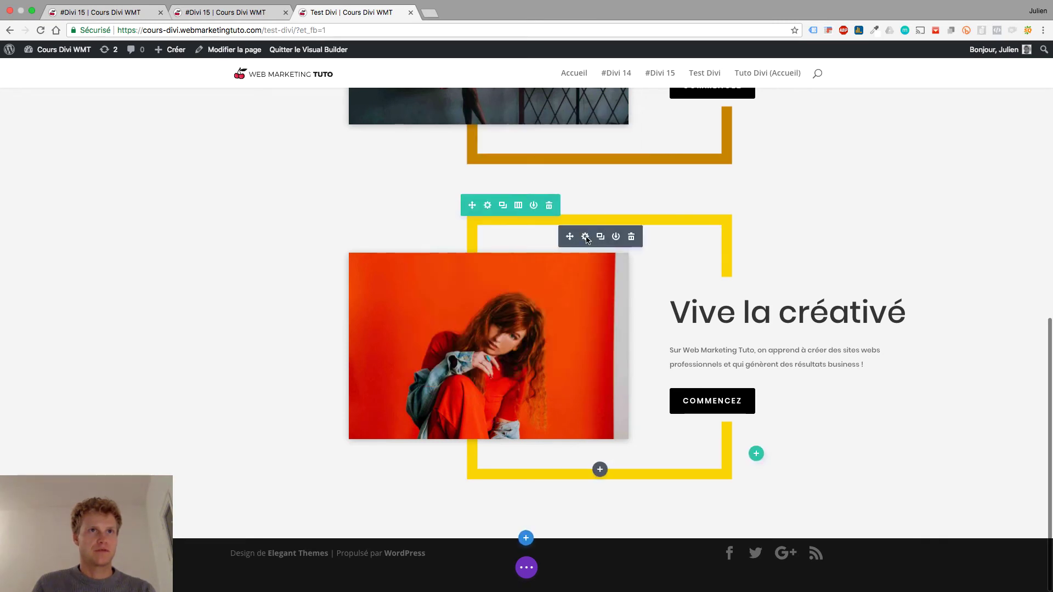
left_click(585, 237)
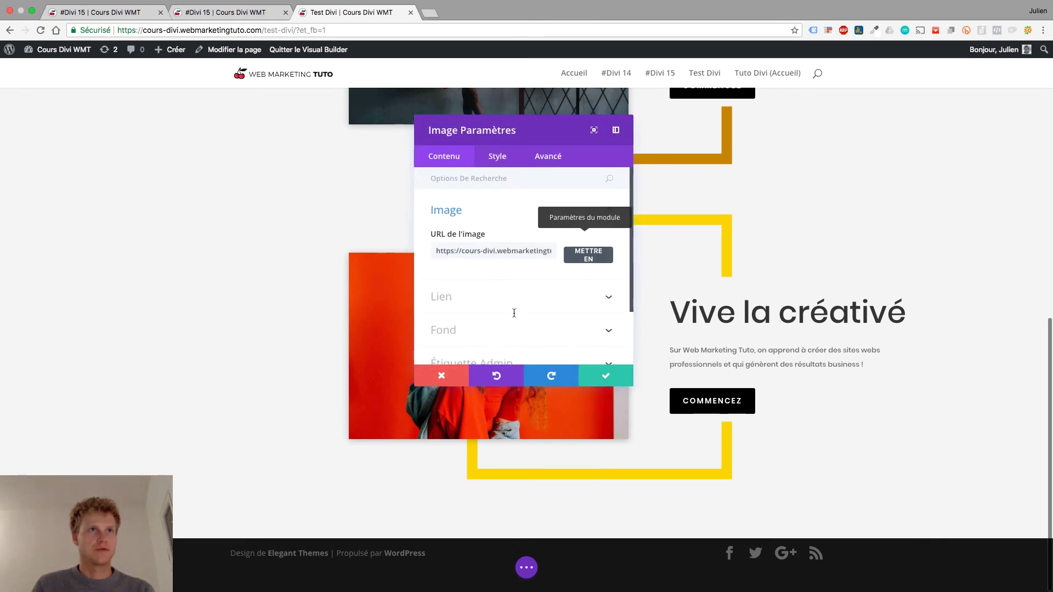
left_click(504, 330)
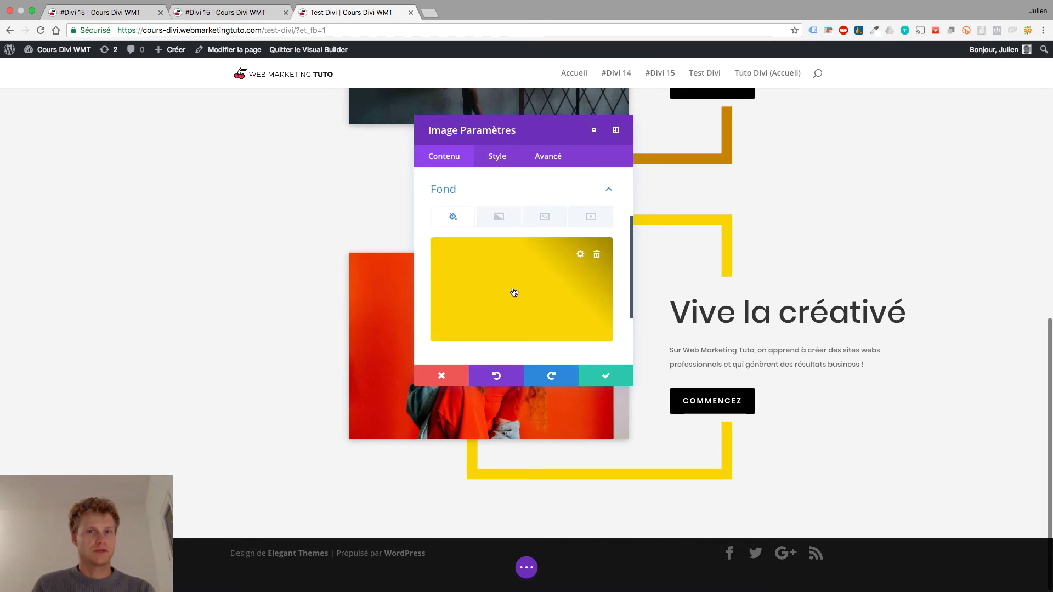
left_click(514, 292)
left_click(464, 252)
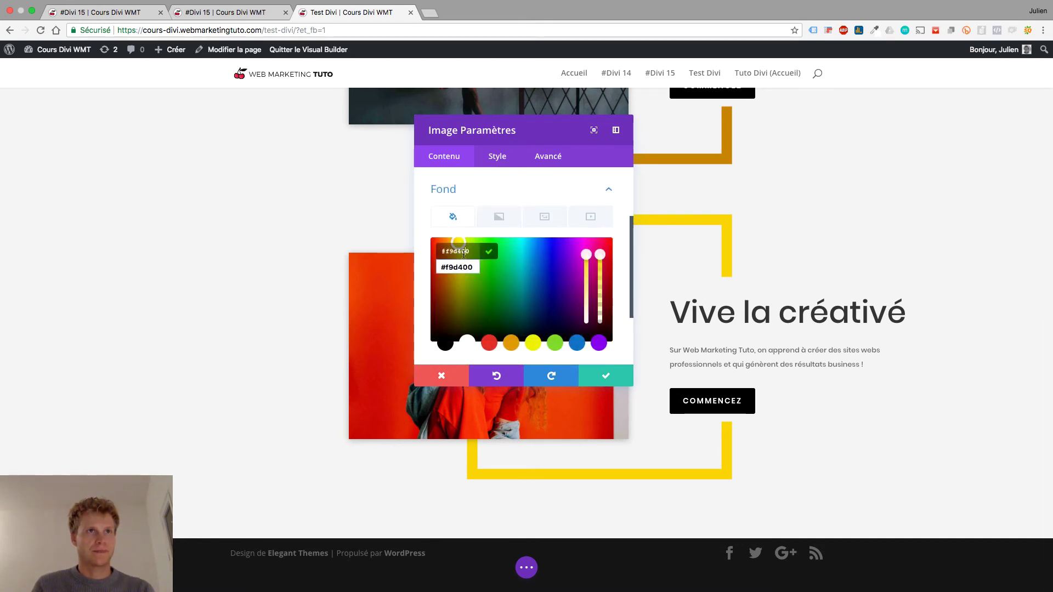
type("#ff")
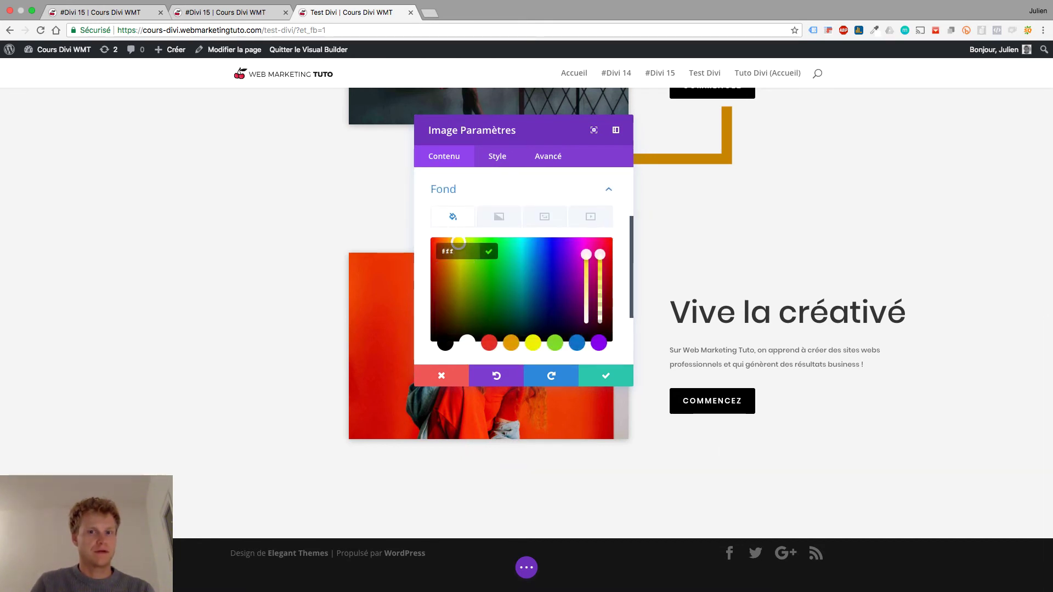
type("08")
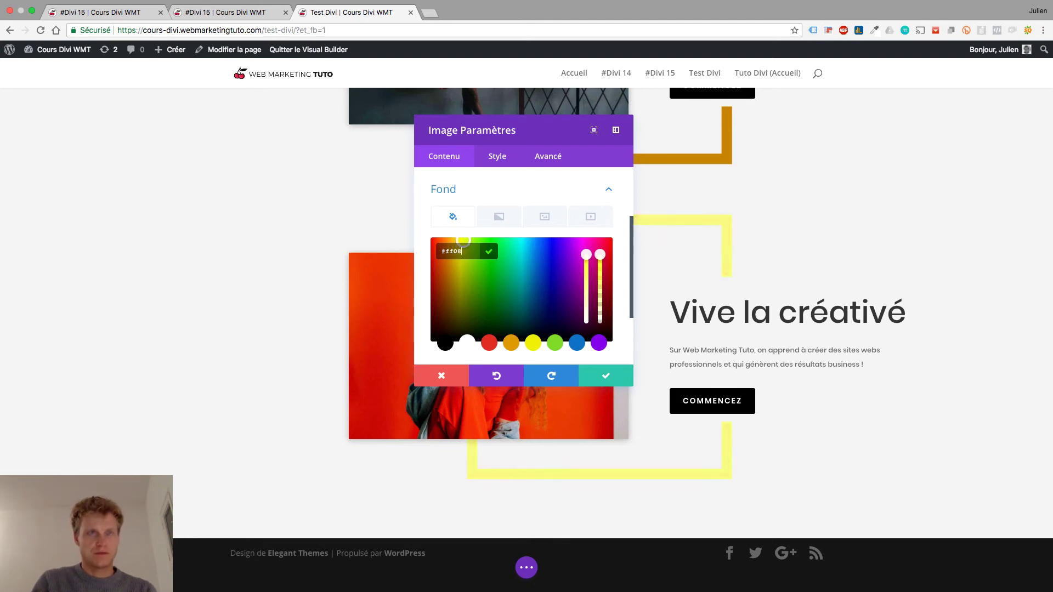
type("08")
left_click(602, 376)
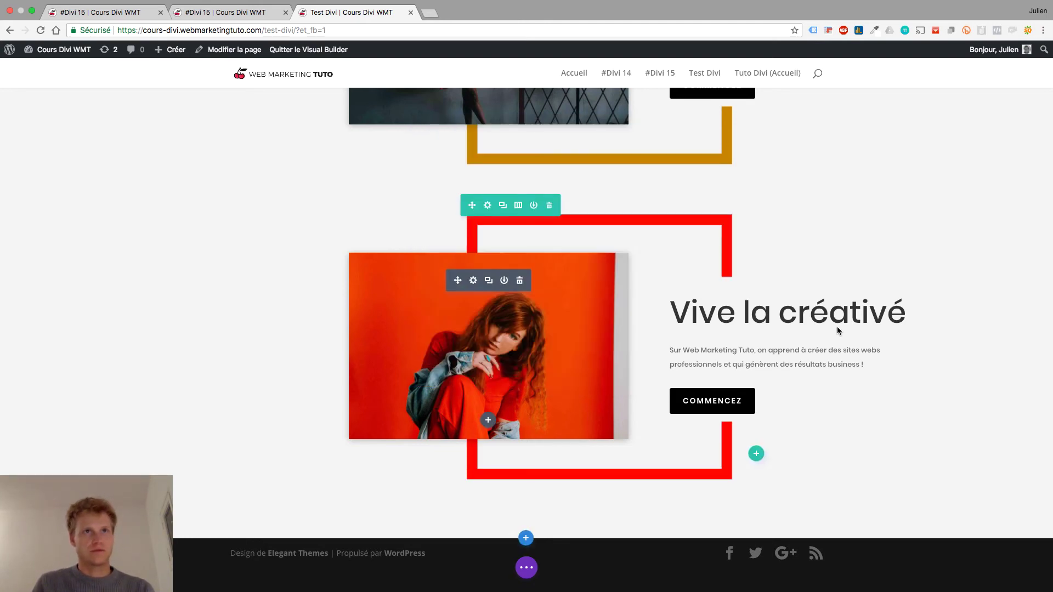
Step: Insert a single-column row below the red-framed third row, leaving it without a module
scroll(738, 243, "up", 3)
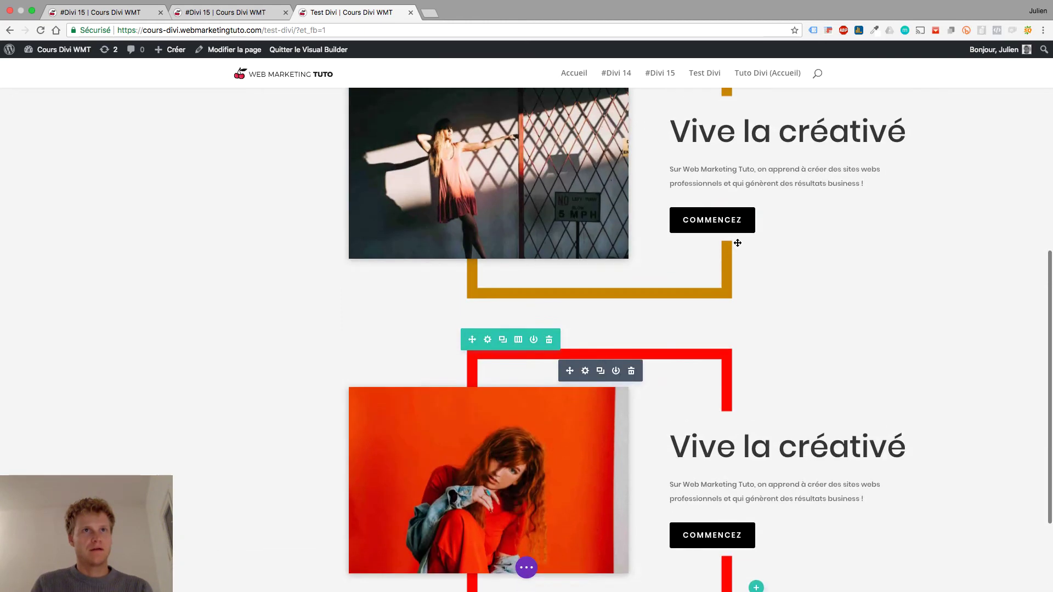
scroll(738, 243, "up", 8)
scroll(736, 242, "down", 10)
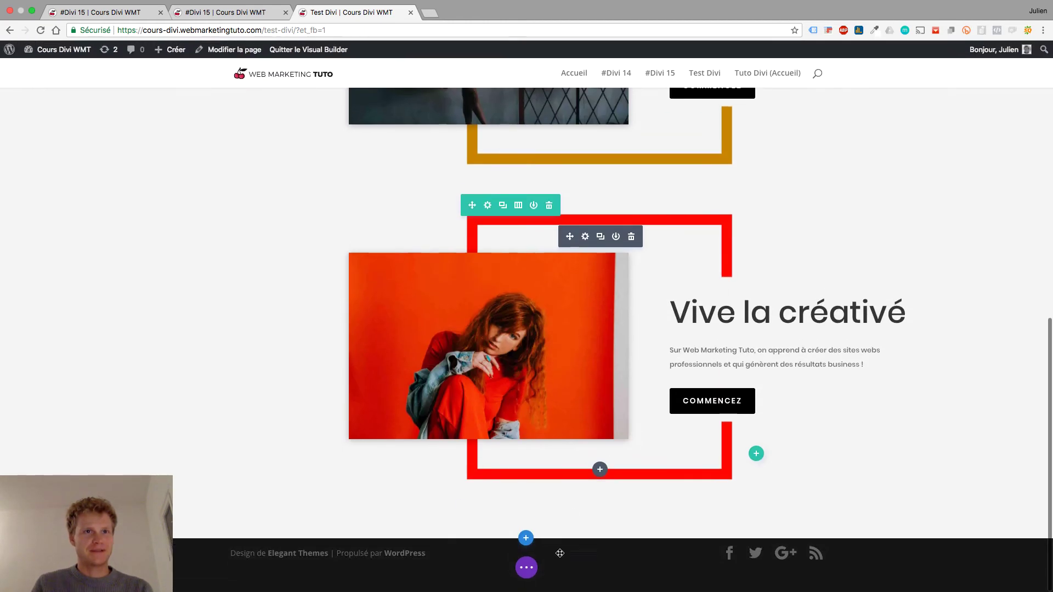
left_click(527, 568)
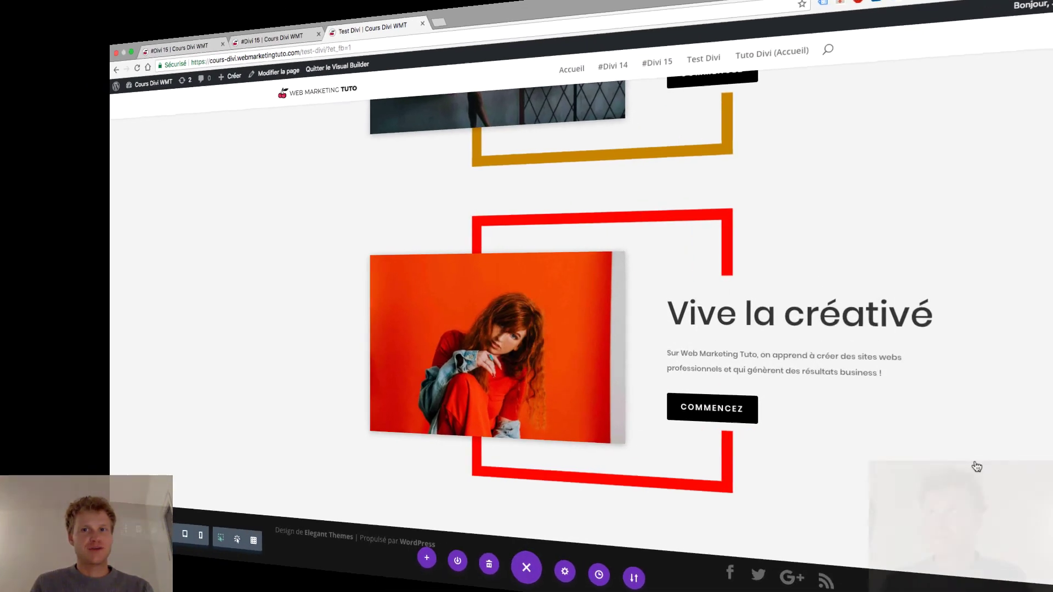
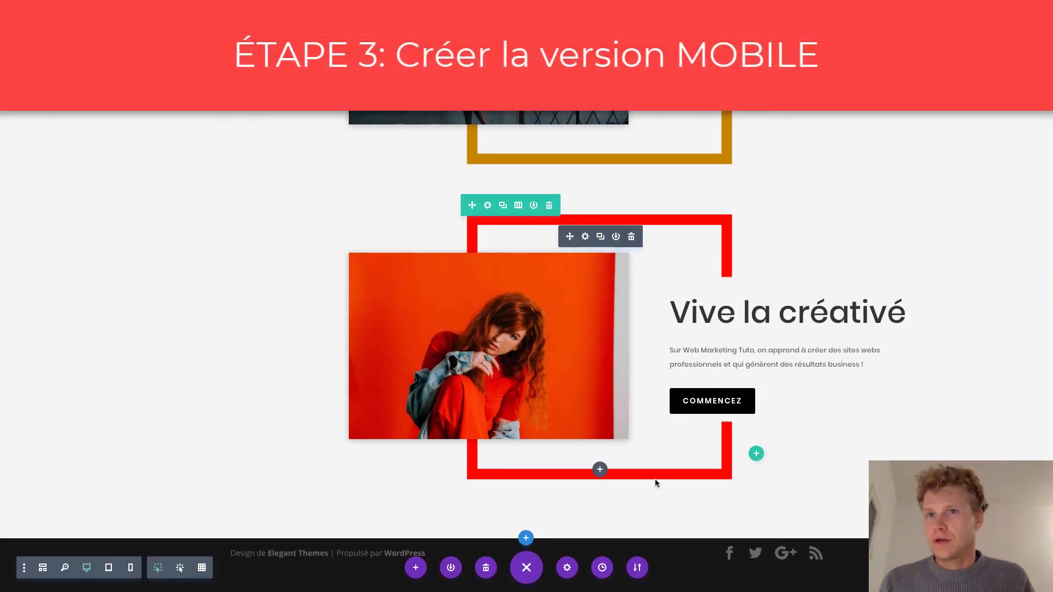
left_click(756, 455)
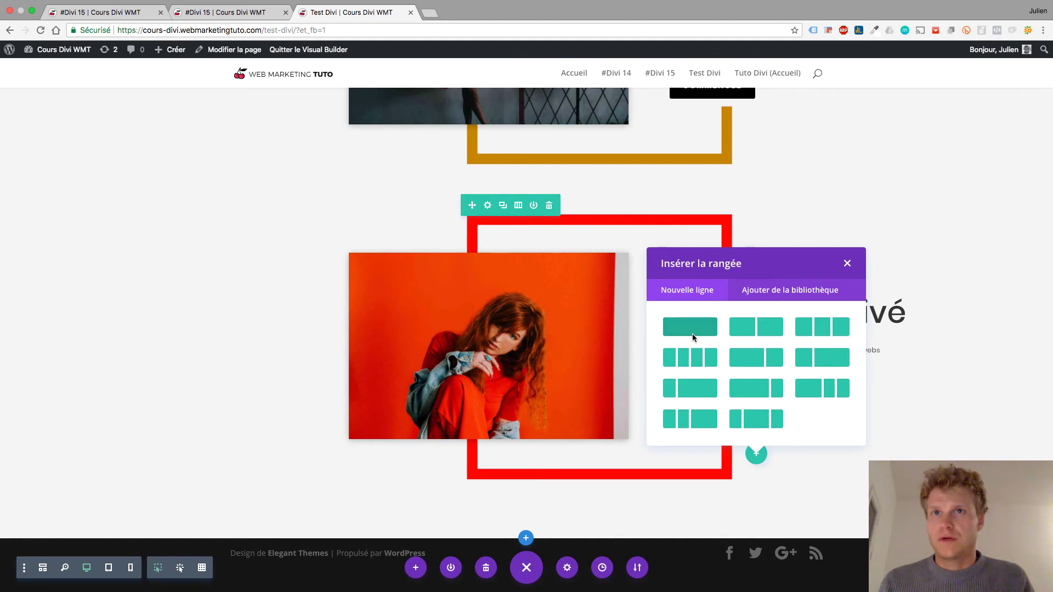
left_click(692, 334)
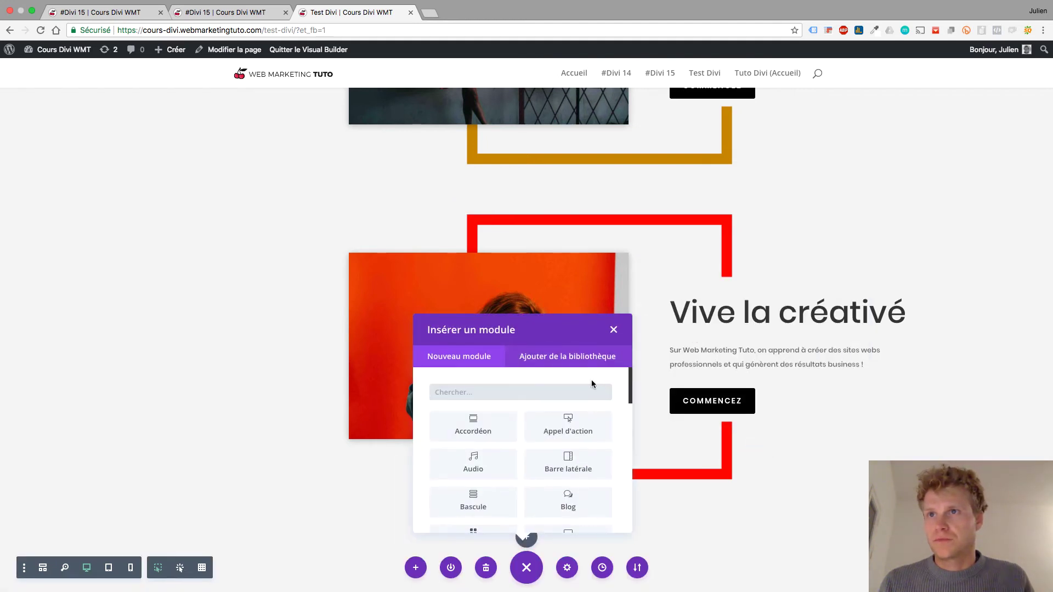
scroll(591, 381, "down", 3)
left_click(613, 334)
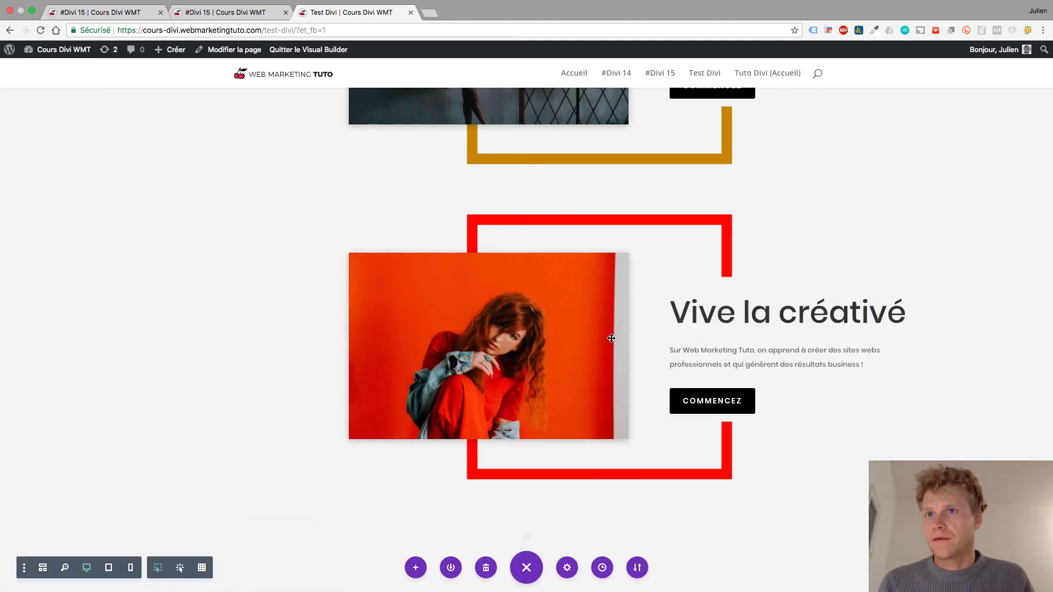
Step: Switch the builder to tablet view and disable the new empty row on desktop (Bureau) in its visibility settings
scroll(369, 471, "down", 3)
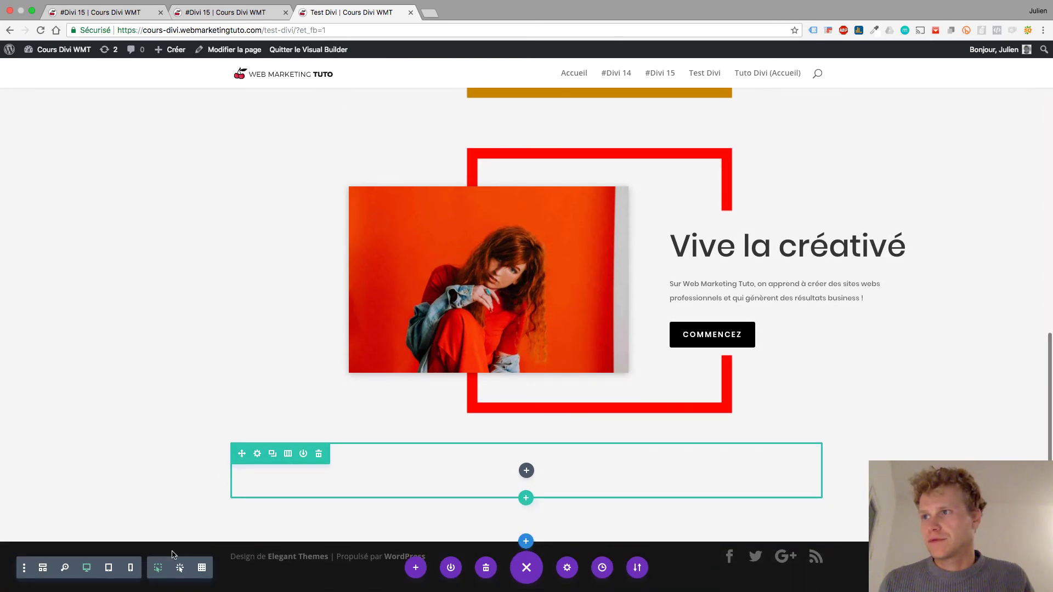
left_click(109, 570)
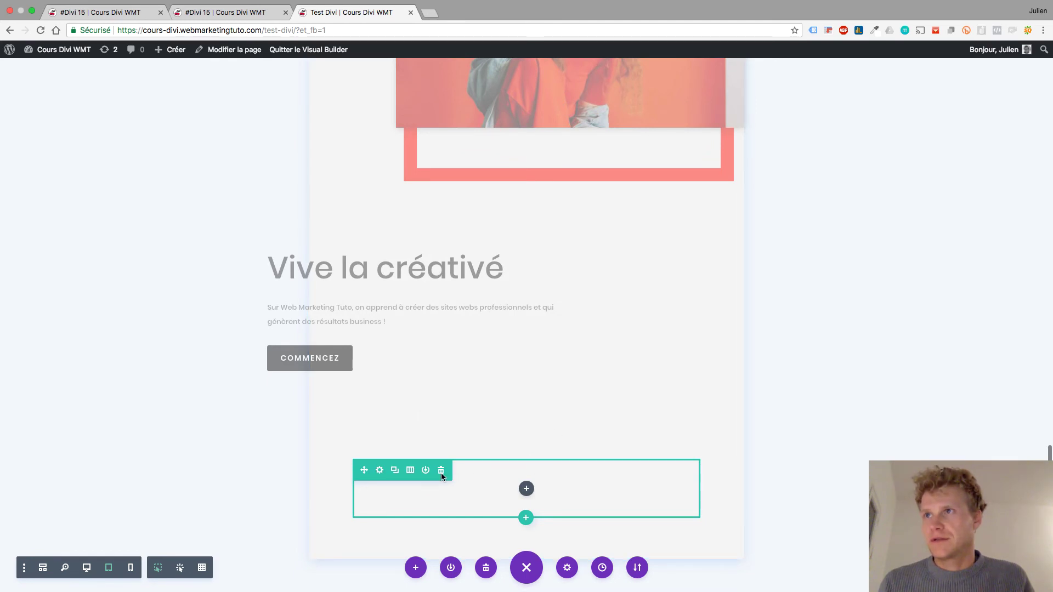
left_click(378, 470)
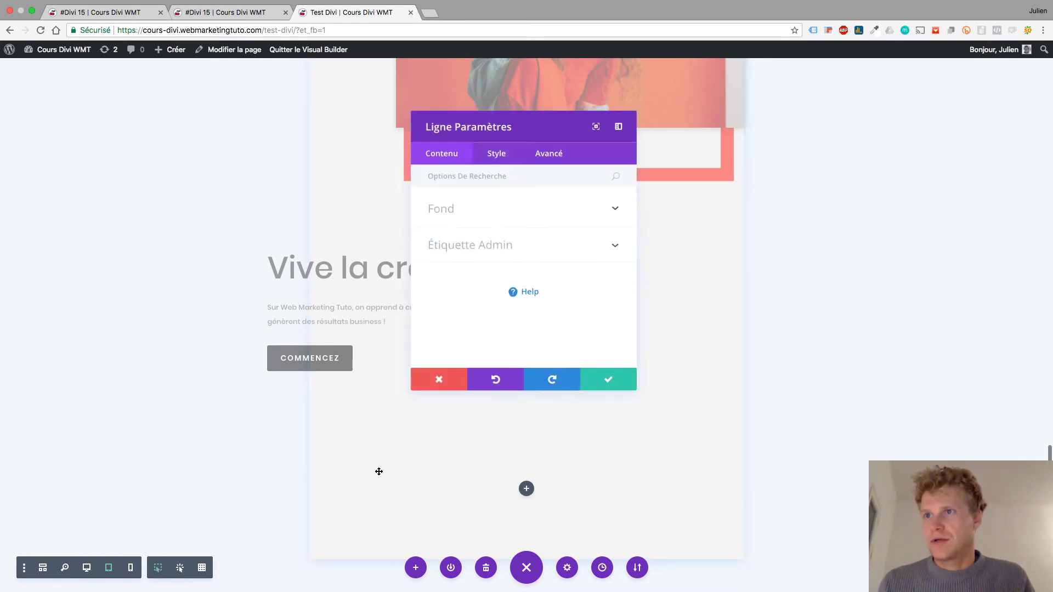
left_click(545, 157)
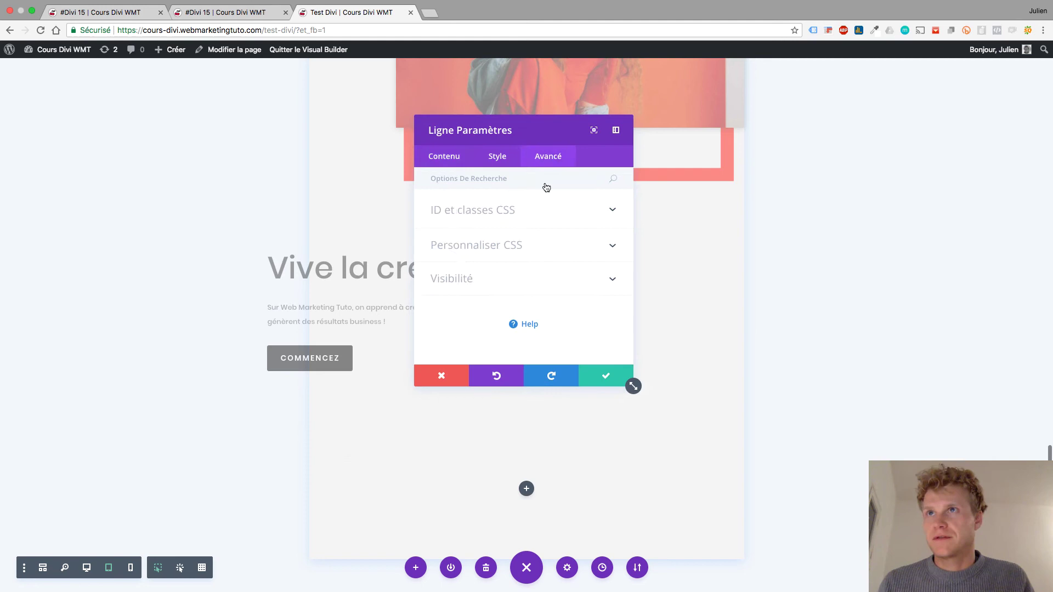
left_click(479, 278)
left_click(439, 281)
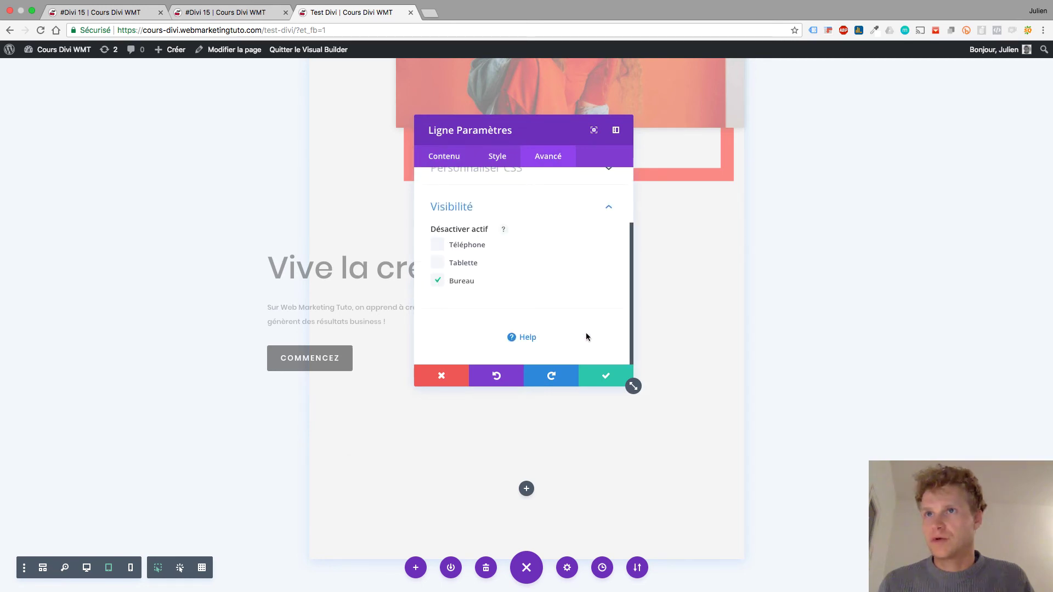
left_click(601, 376)
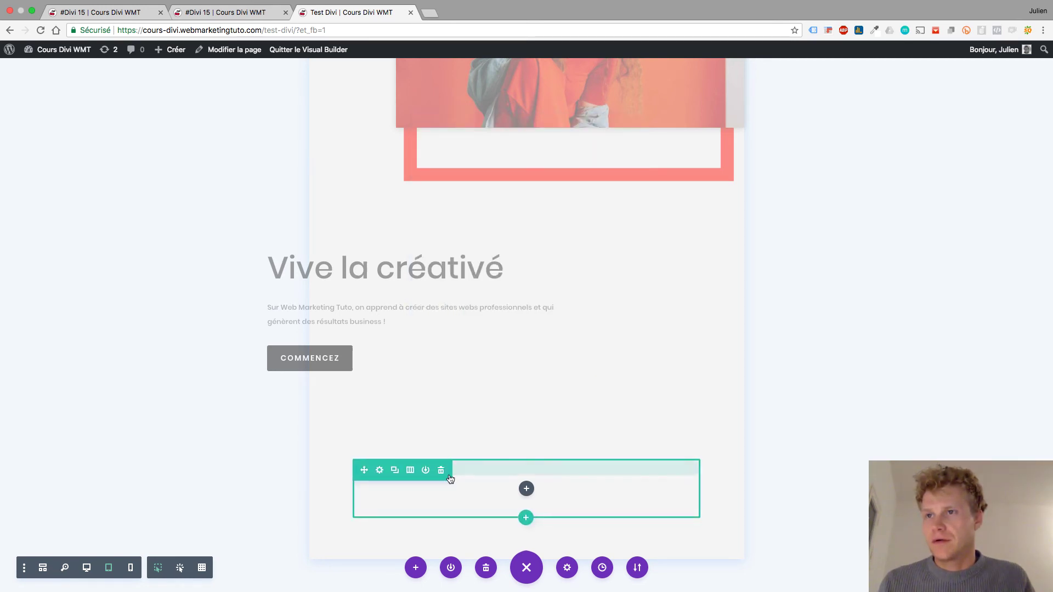
Step: Set Divi15_fond_mobile.png from the media library as the column 1 background image of the new row
left_click(379, 470)
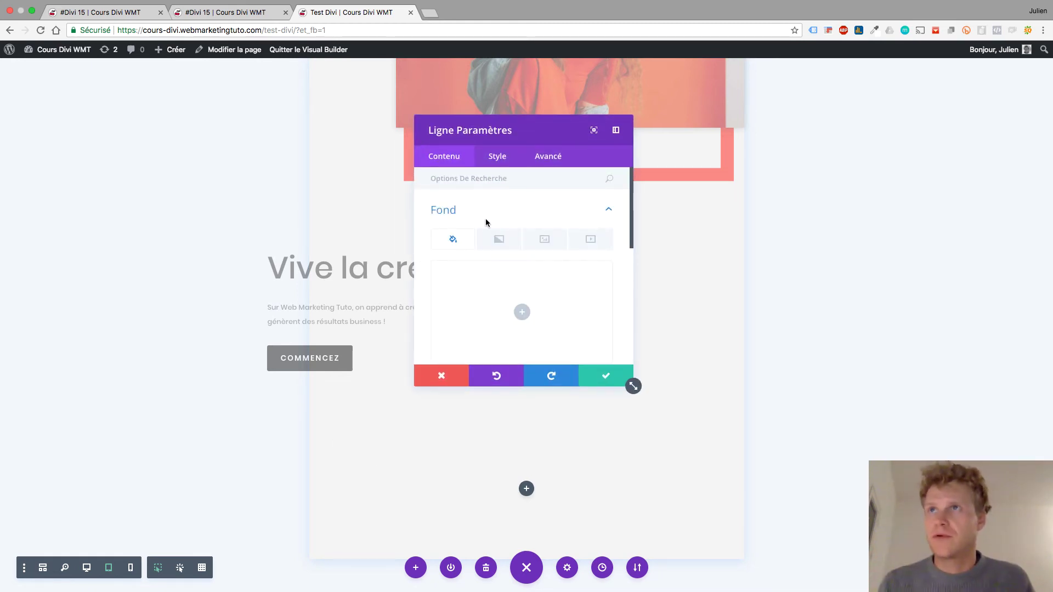
scroll(518, 288, "down", 1)
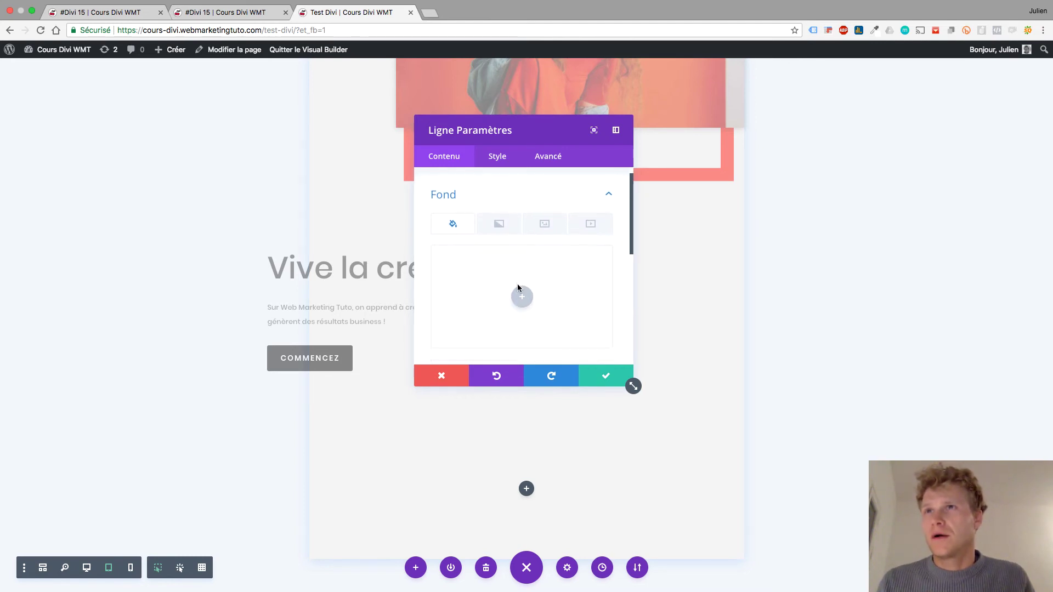
scroll(518, 288, "down", 1)
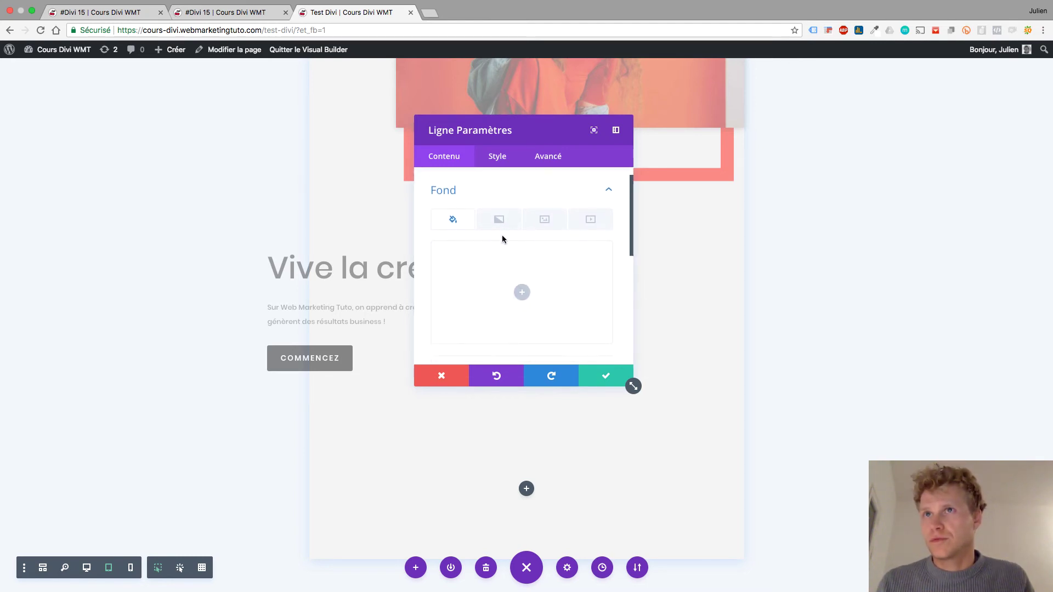
scroll(502, 238, "down", 5)
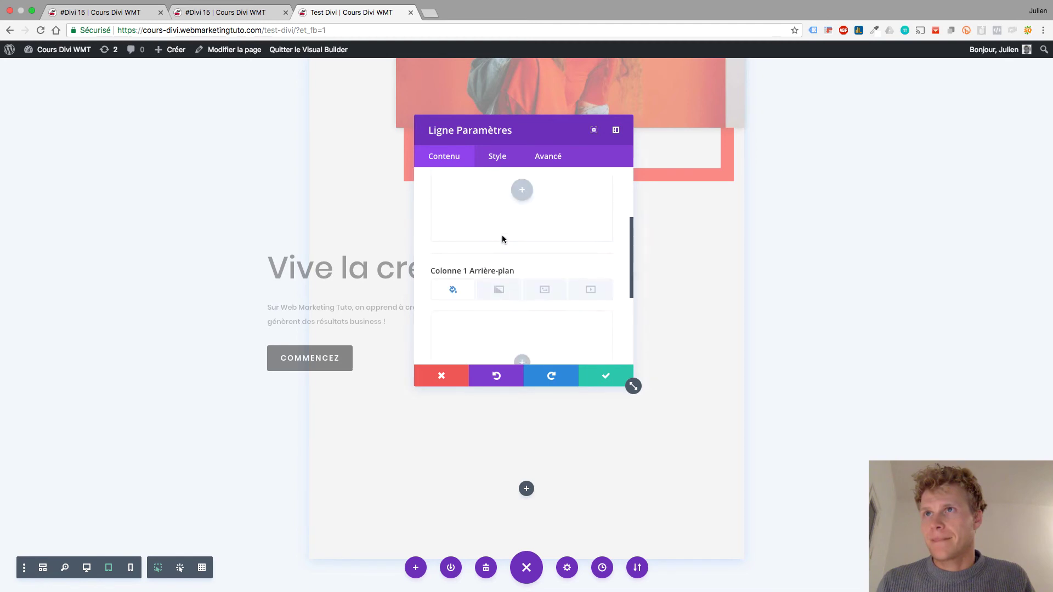
scroll(502, 239, "down", 2)
scroll(502, 239, "up", 3)
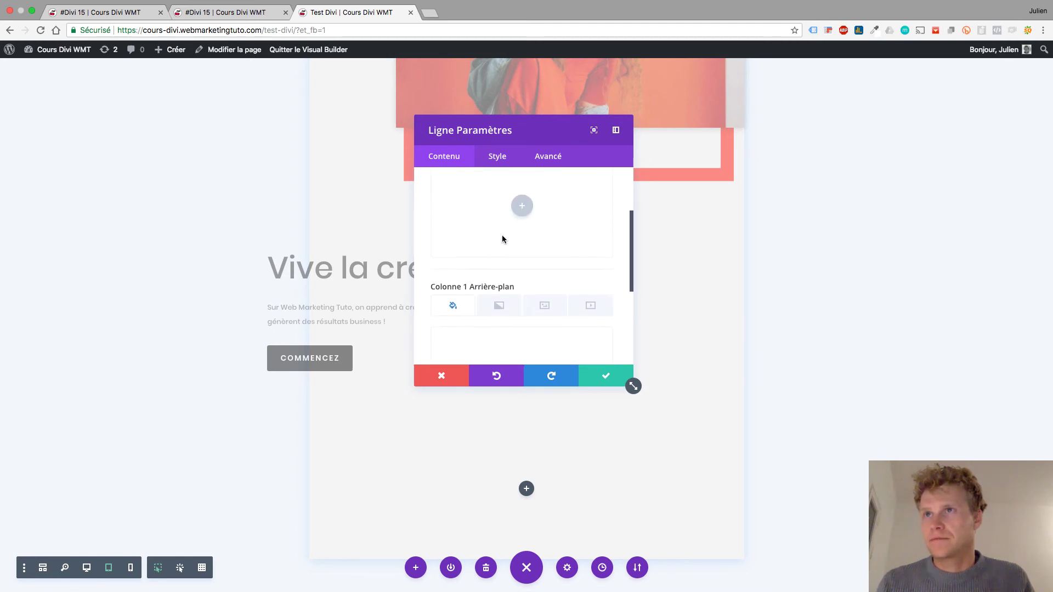
scroll(502, 239, "down", 1)
scroll(502, 239, "down", 1)
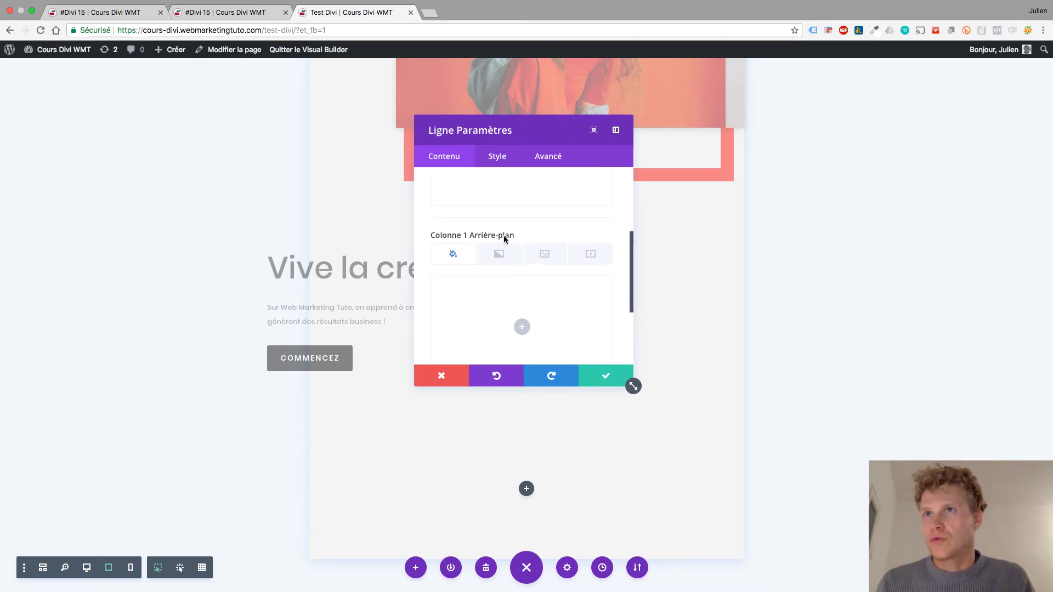
left_click(544, 254)
left_click(523, 327)
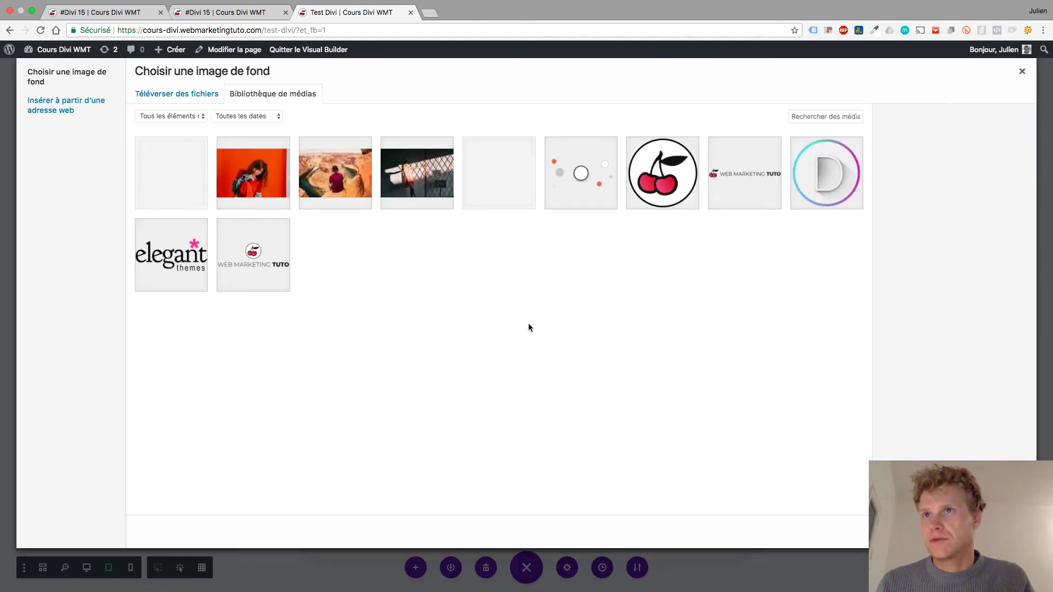
left_click(188, 187)
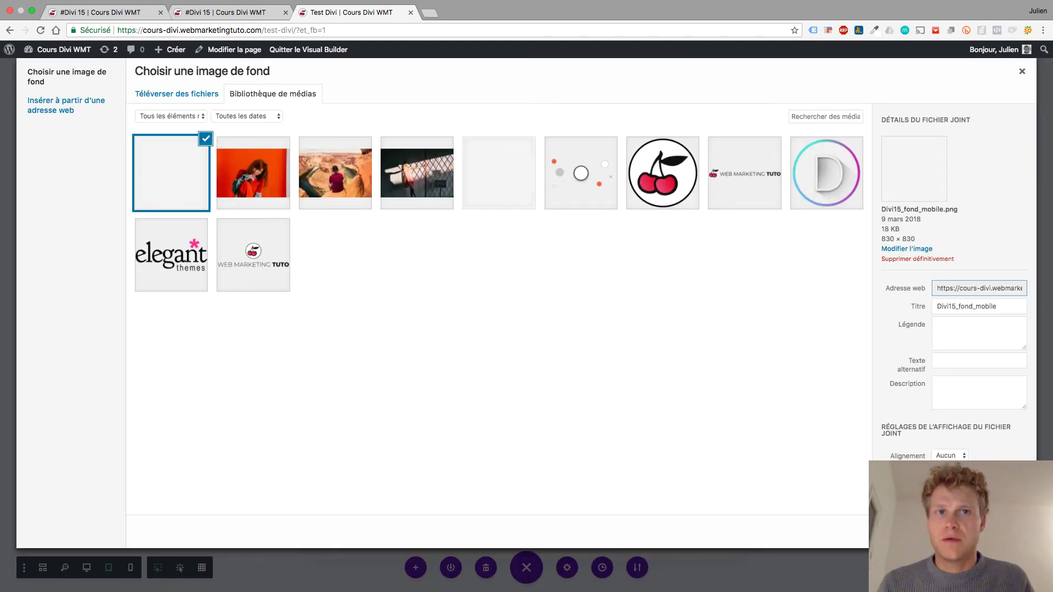
left_click(987, 532)
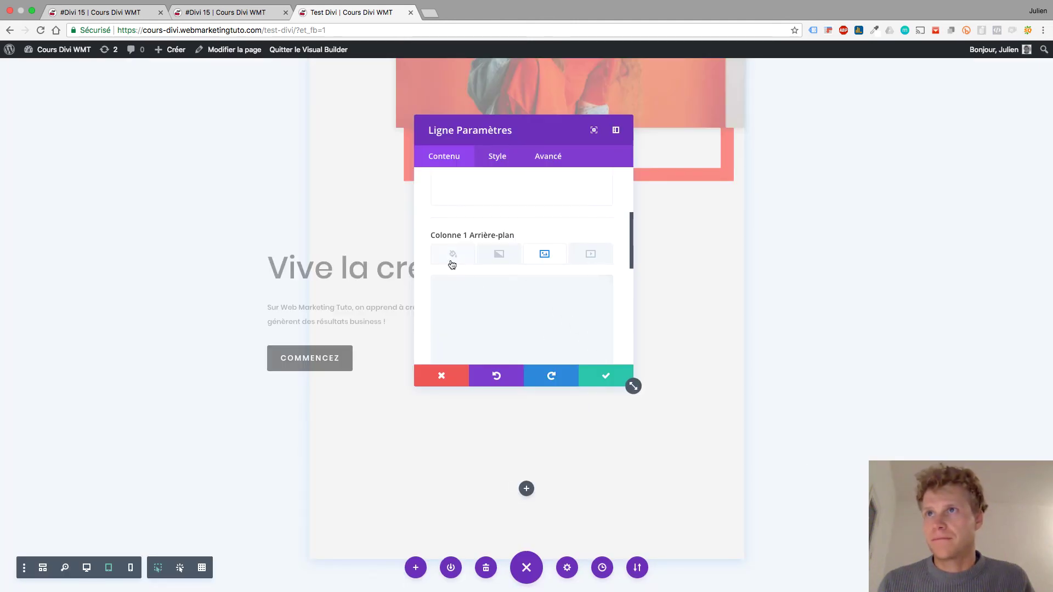
Step: Set the column 1 background color of the new row to the yellow #f9d400
left_click(454, 255)
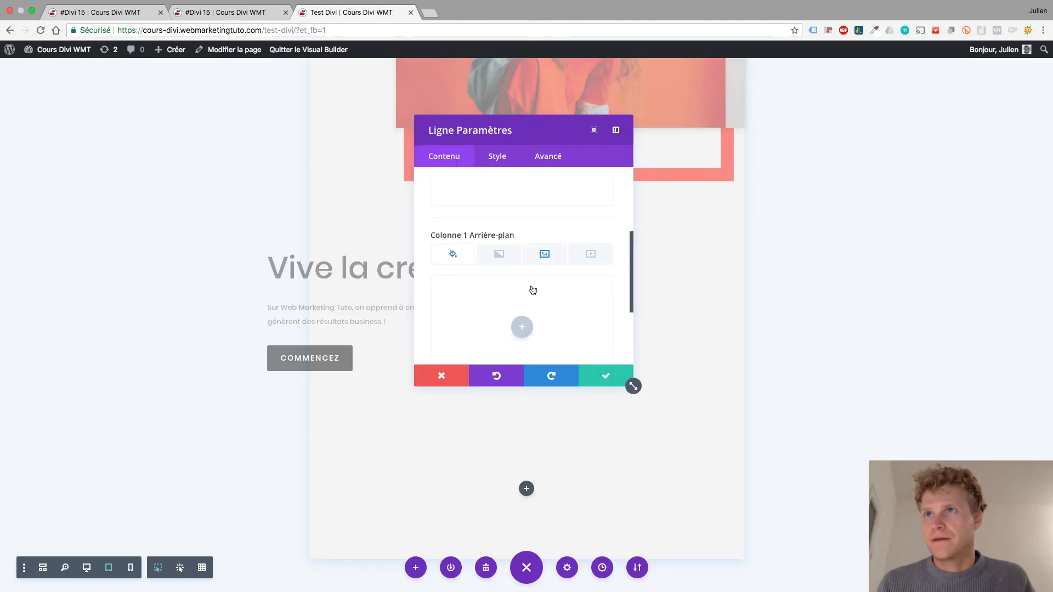
scroll(532, 290, "down", 2)
left_click(523, 260)
left_click_drag(494, 275, 515, 246)
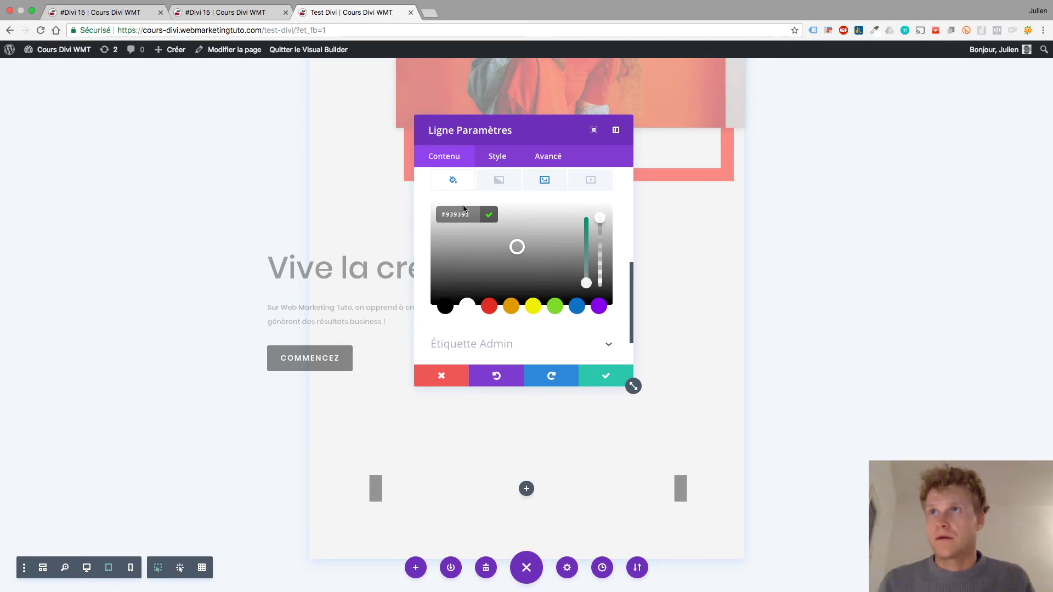
left_click(463, 208)
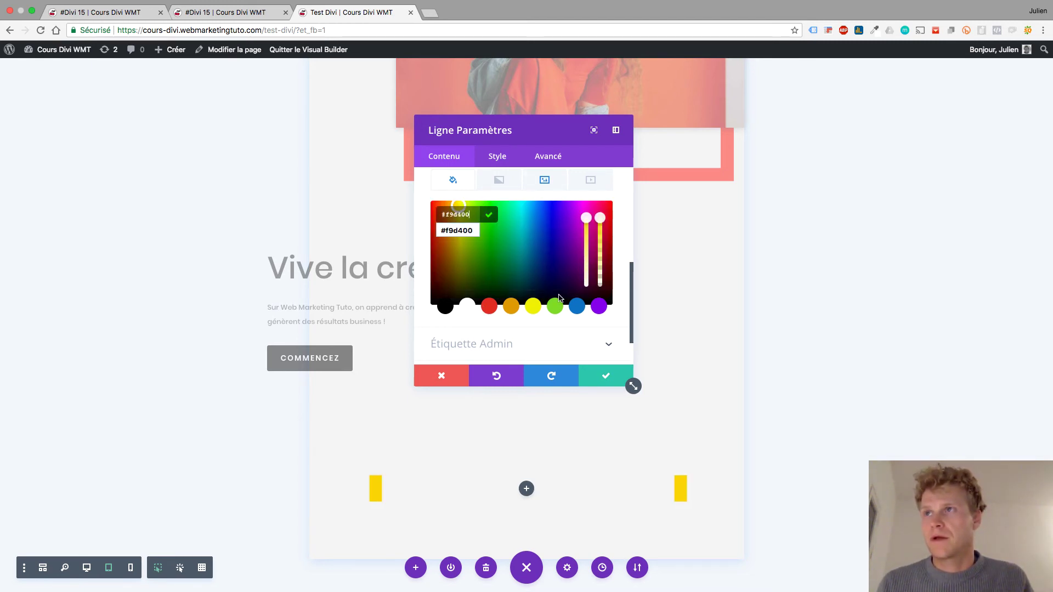
left_click(523, 198)
scroll(522, 205, "down", 1)
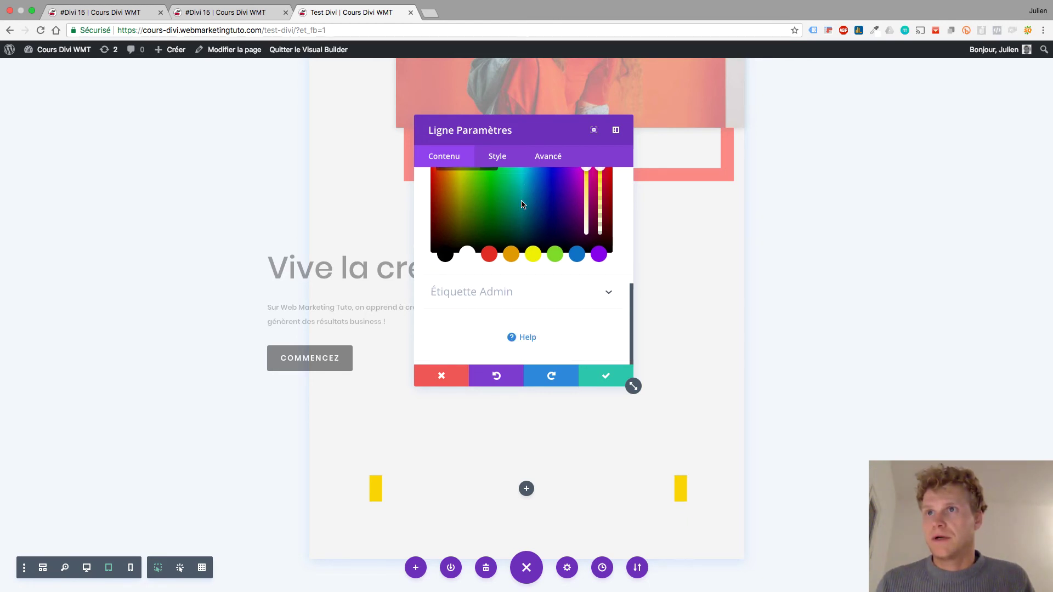
scroll(522, 204, "up", 4)
scroll(523, 205, "up", 2)
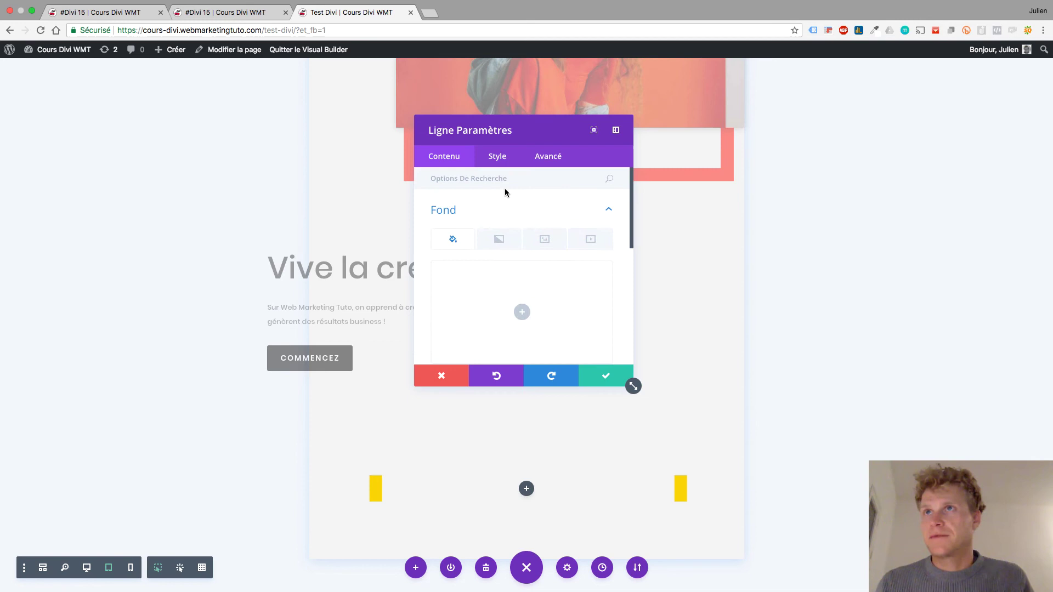
left_click(496, 157)
scroll(536, 250, "down", 1)
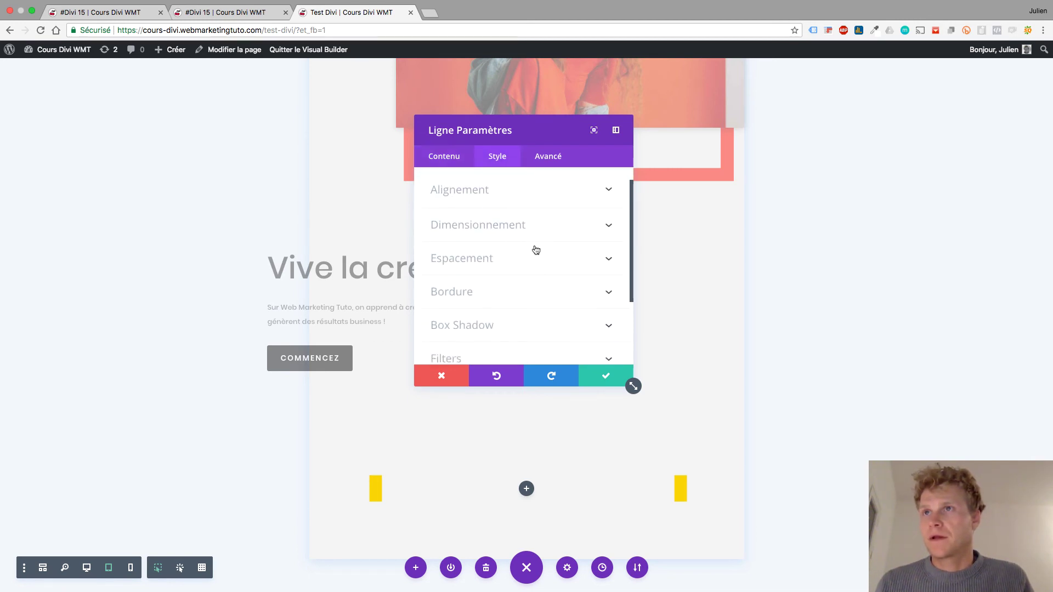
scroll(535, 250, "down", 2)
scroll(535, 250, "down", 1)
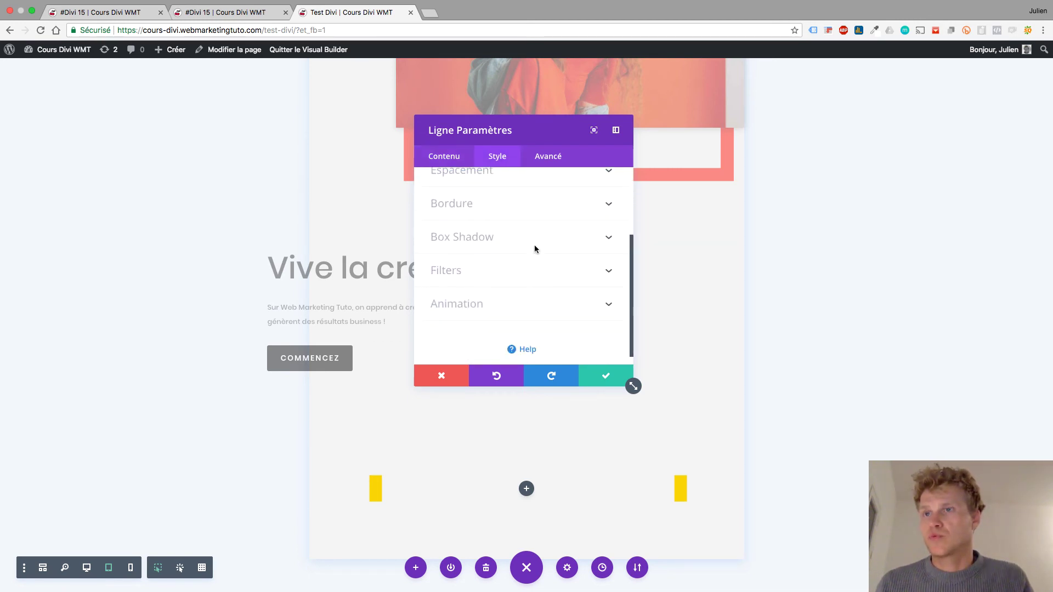
left_click(445, 164)
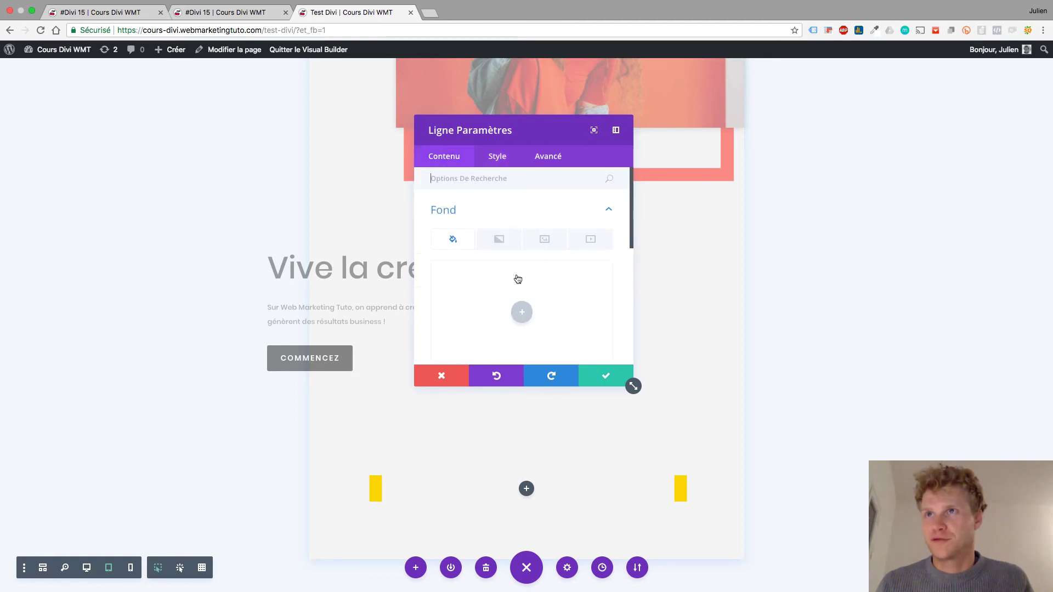
Step: Set the column 1 background image repetition to Pas de répétition, keeping its position at Centre
scroll(517, 277, "down", 3)
scroll(516, 277, "up", 2)
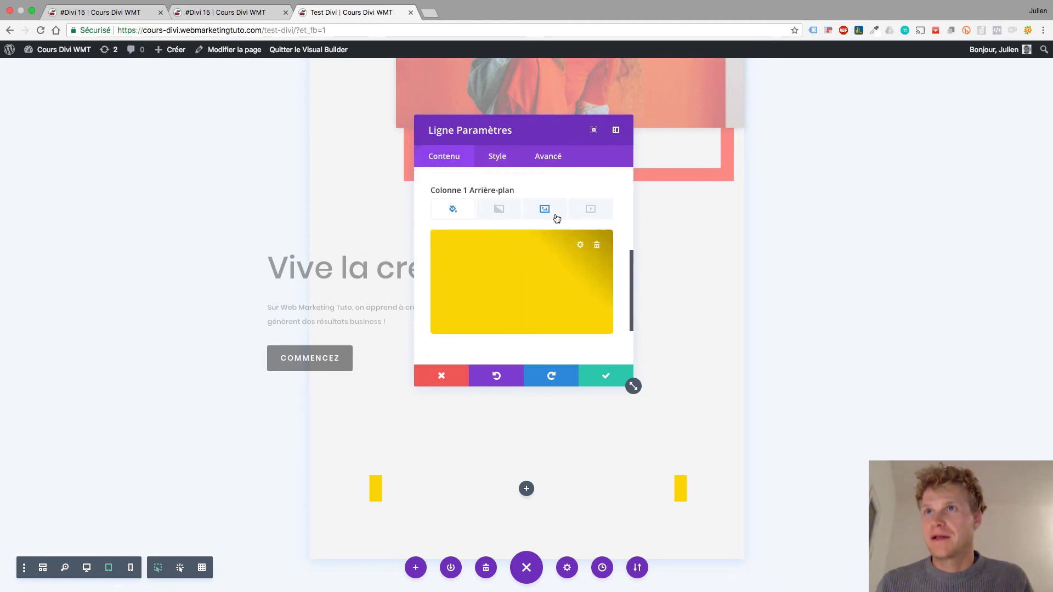
left_click(555, 216)
scroll(524, 294, "down", 3)
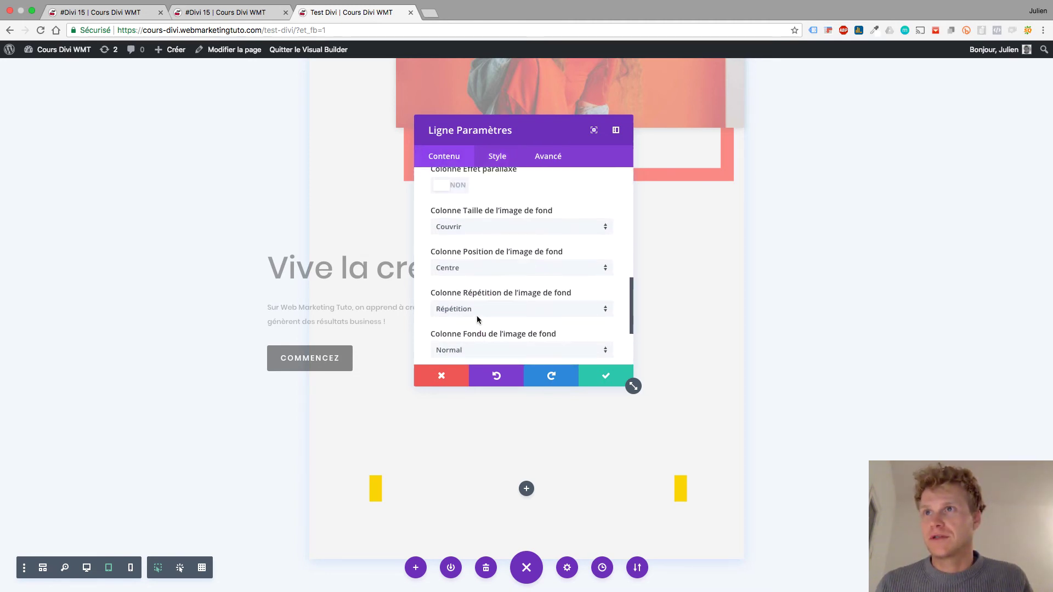
left_click(477, 317)
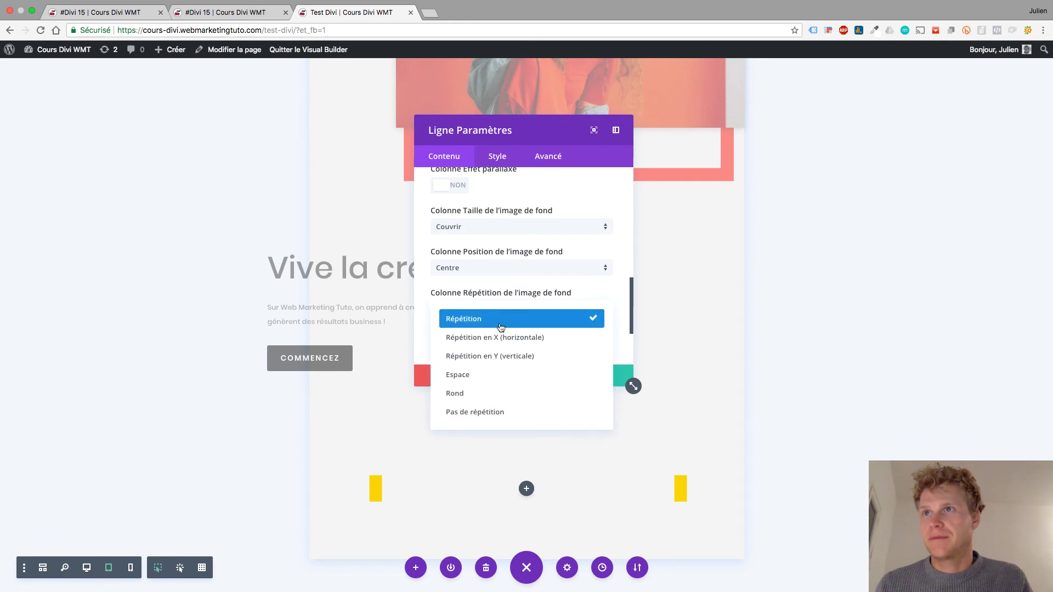
left_click(483, 412)
left_click(560, 268)
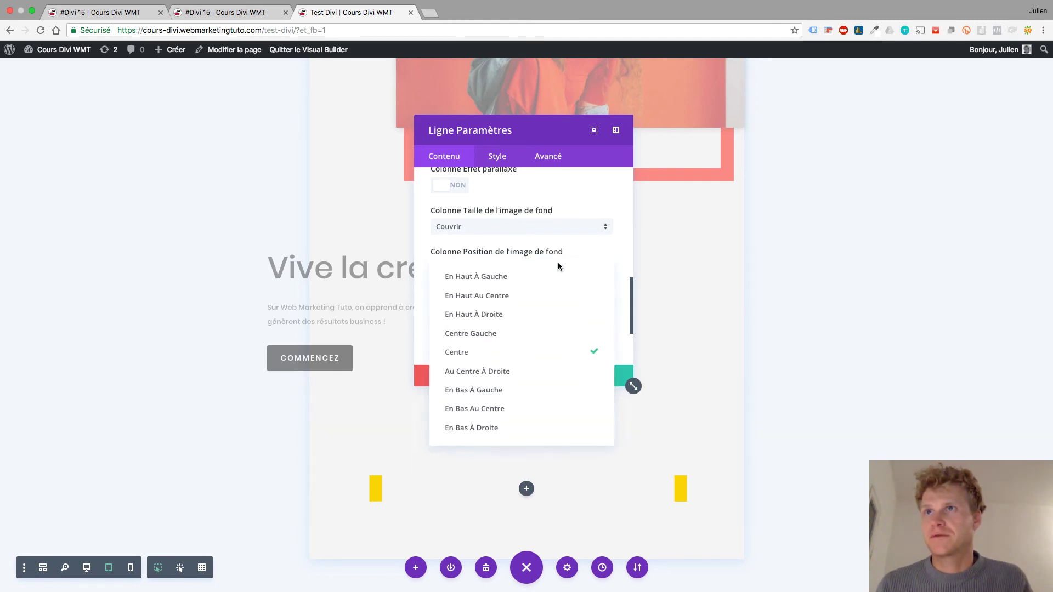
left_click(600, 202)
Step: Enable a custom gutter width for the new row and set its column spacing to 1
left_click(496, 159)
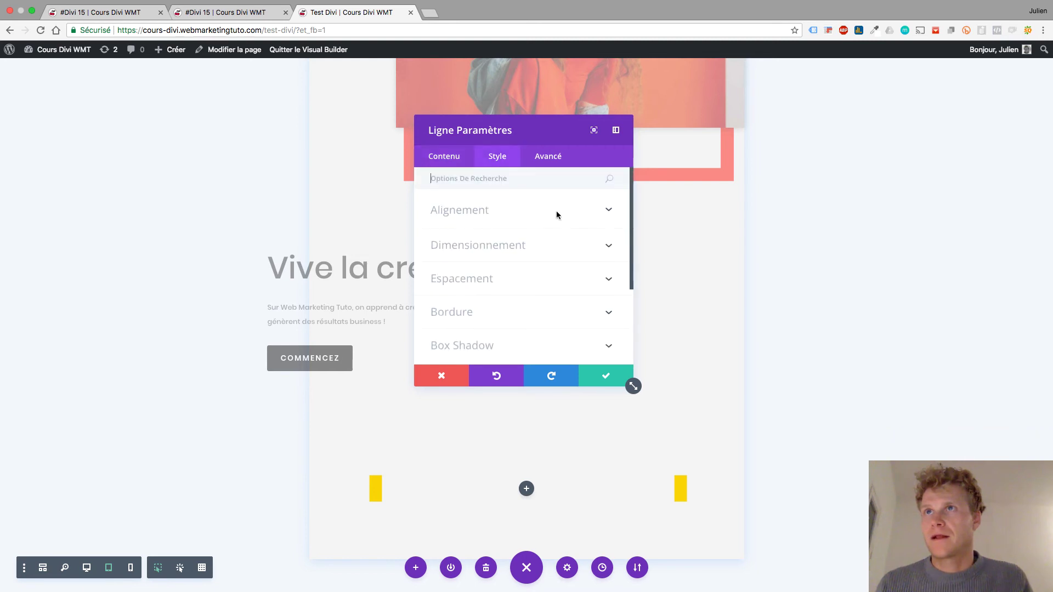
left_click(500, 241)
left_click(446, 326)
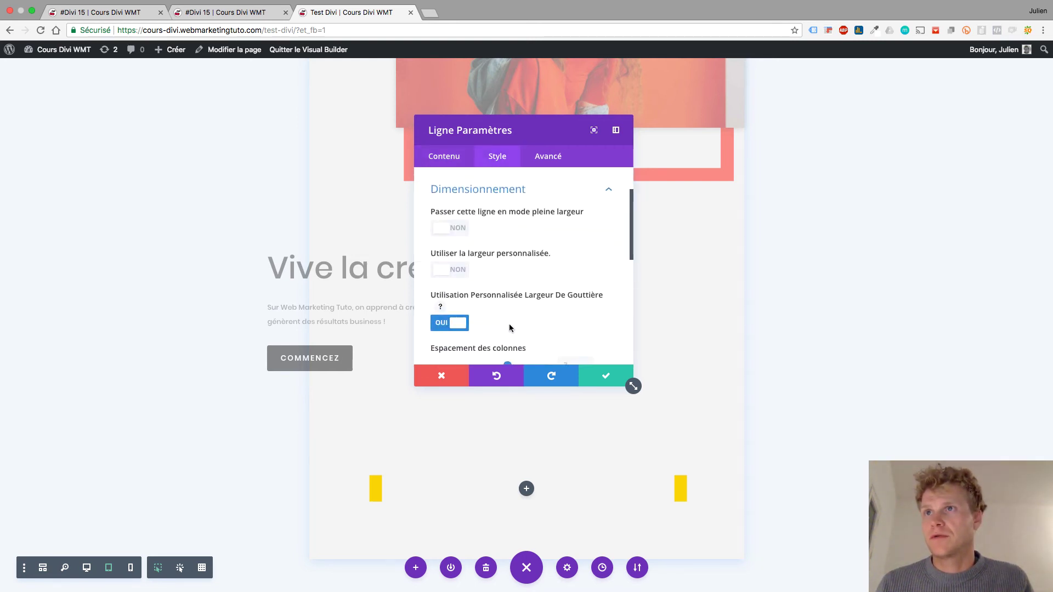
scroll(508, 326, "down", 2)
left_click_drag(464, 319, 436, 318)
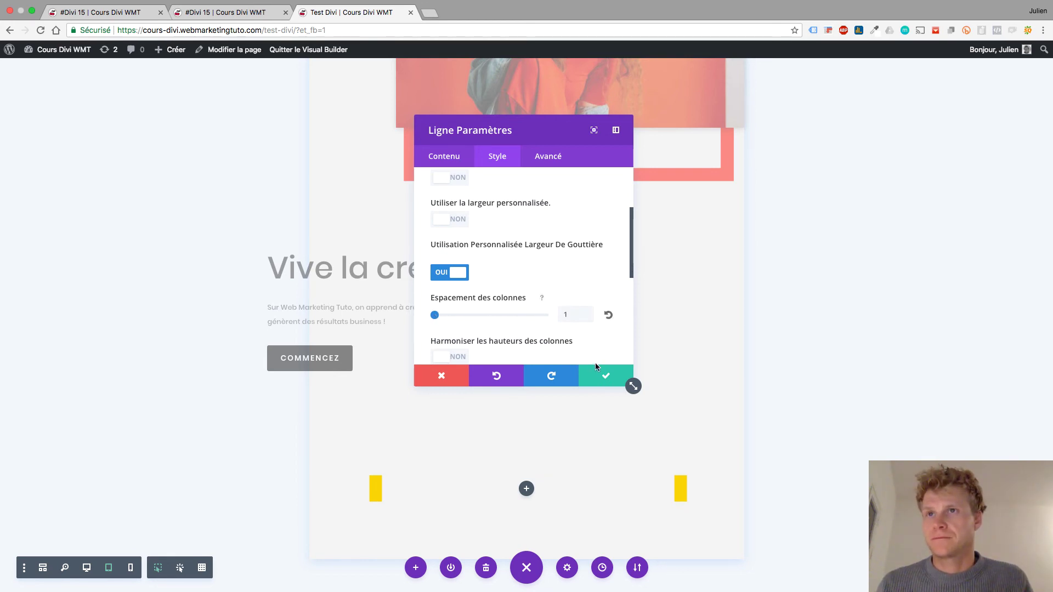
scroll(560, 250, "up", 4)
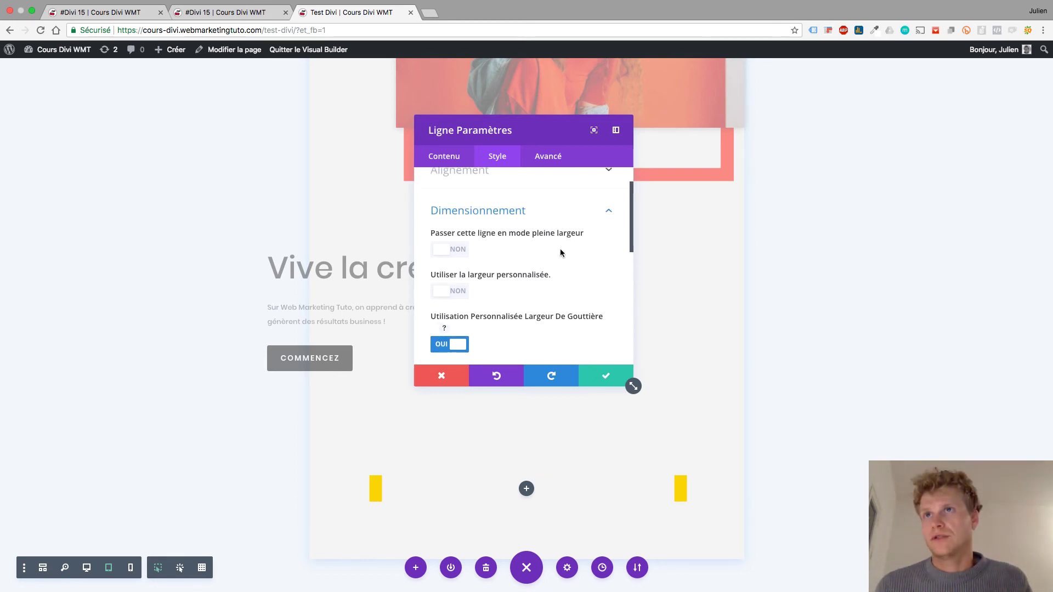
left_click(559, 254)
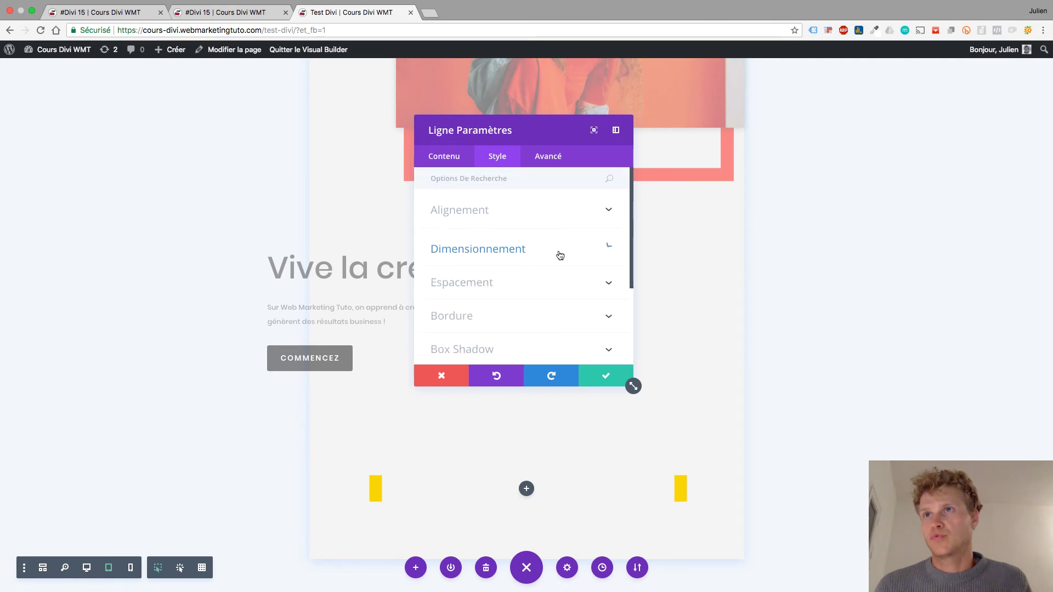
Step: Set the row's bottom margin to 70px and save the row settings
left_click(536, 277)
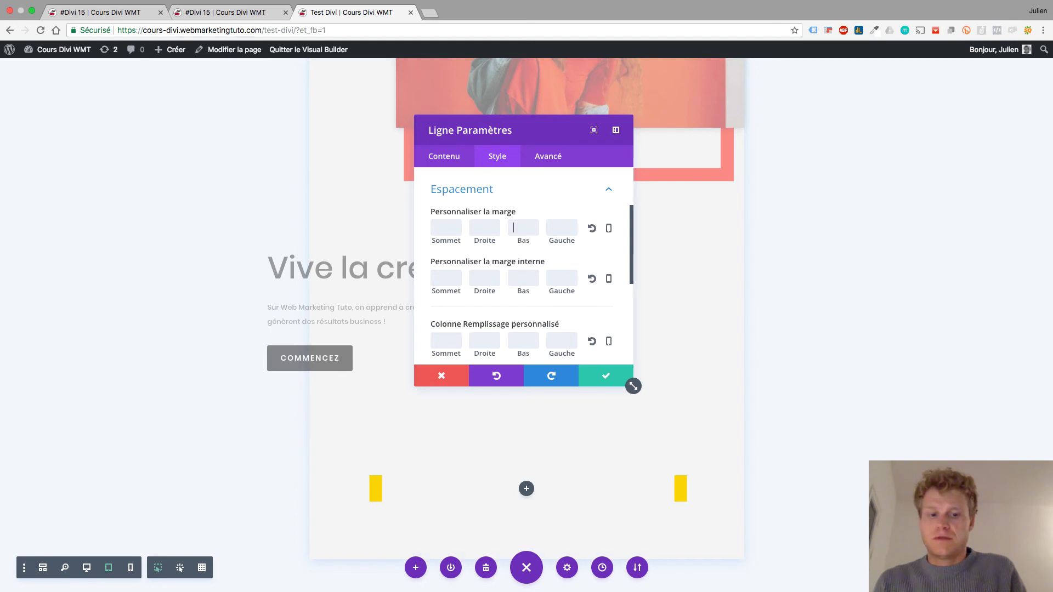
type("70")
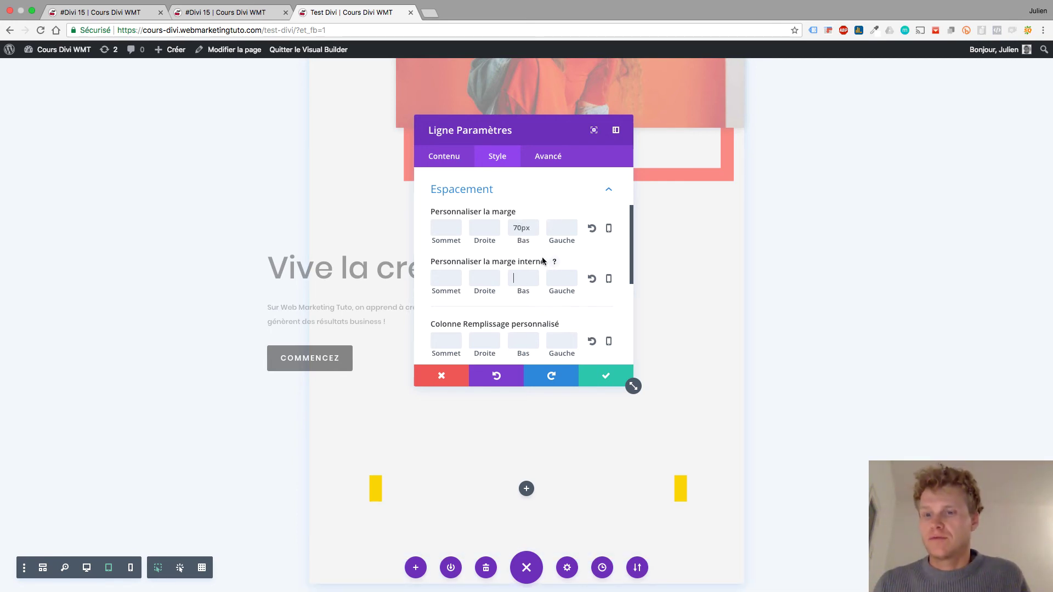
left_click(605, 376)
Step: Insert an Image module in the yellow-framed row using Divi15_gars.jpg from the media library
scroll(536, 406, "down", 2)
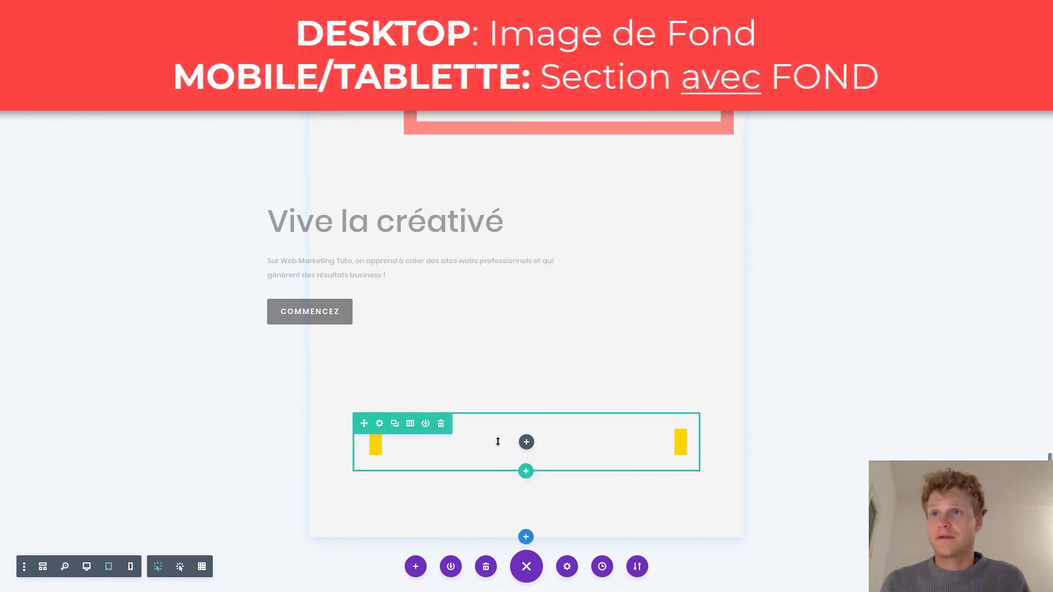
left_click(526, 444)
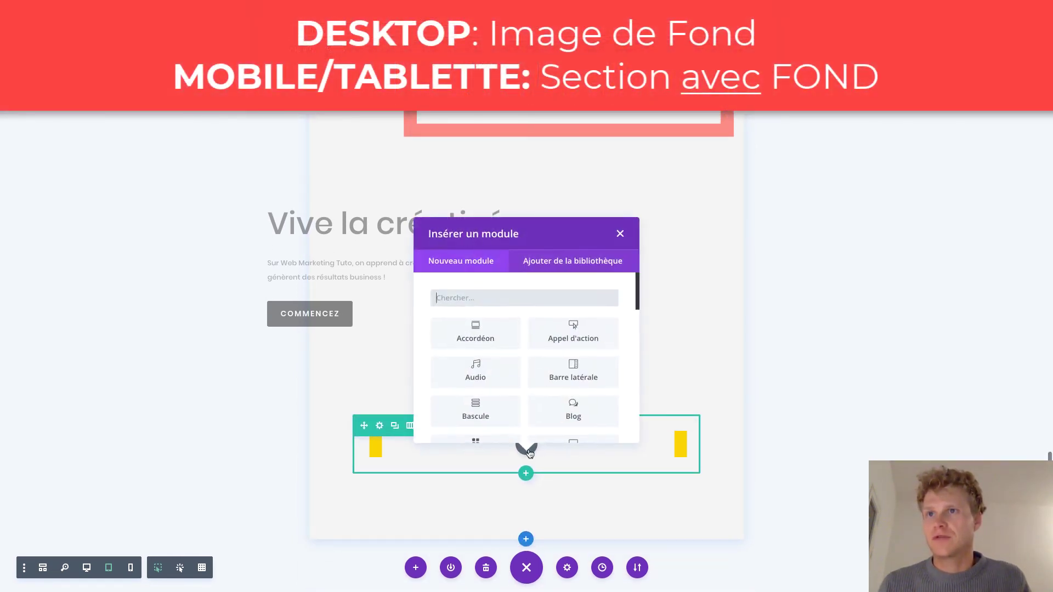
type("imag")
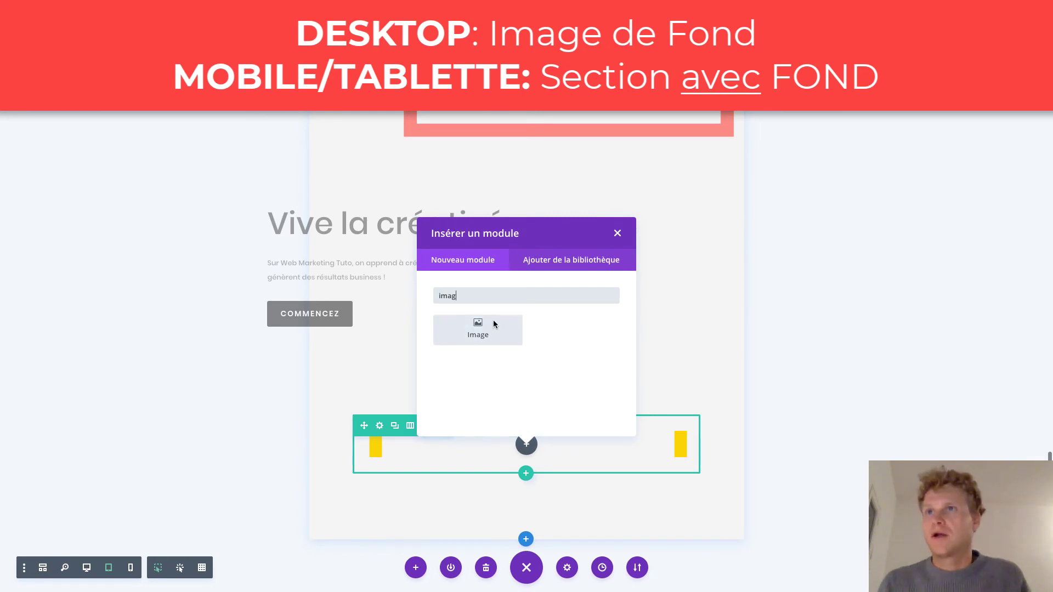
left_click(493, 324)
left_click(584, 256)
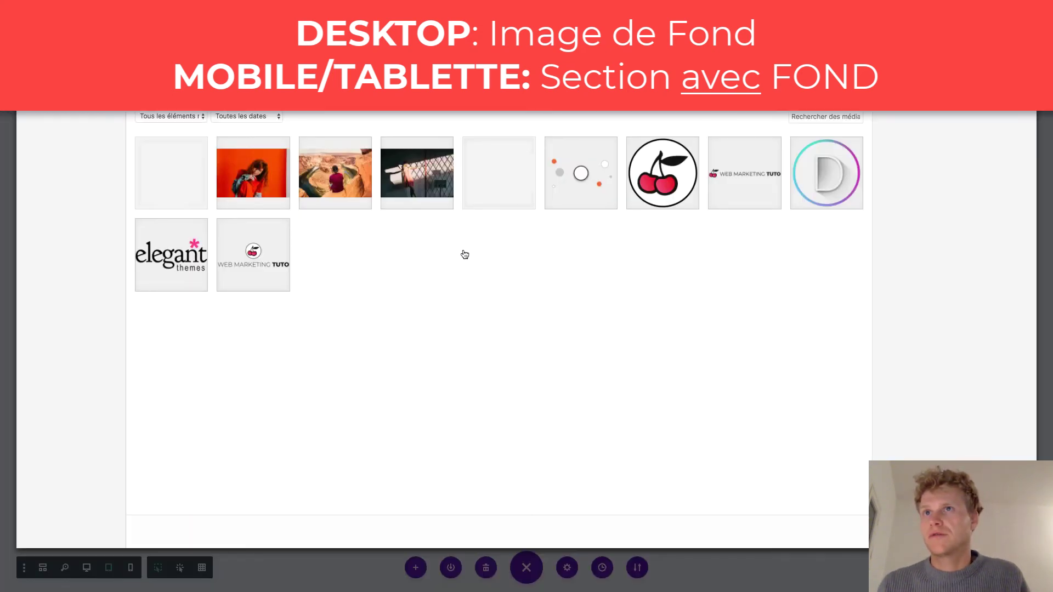
left_click(338, 178)
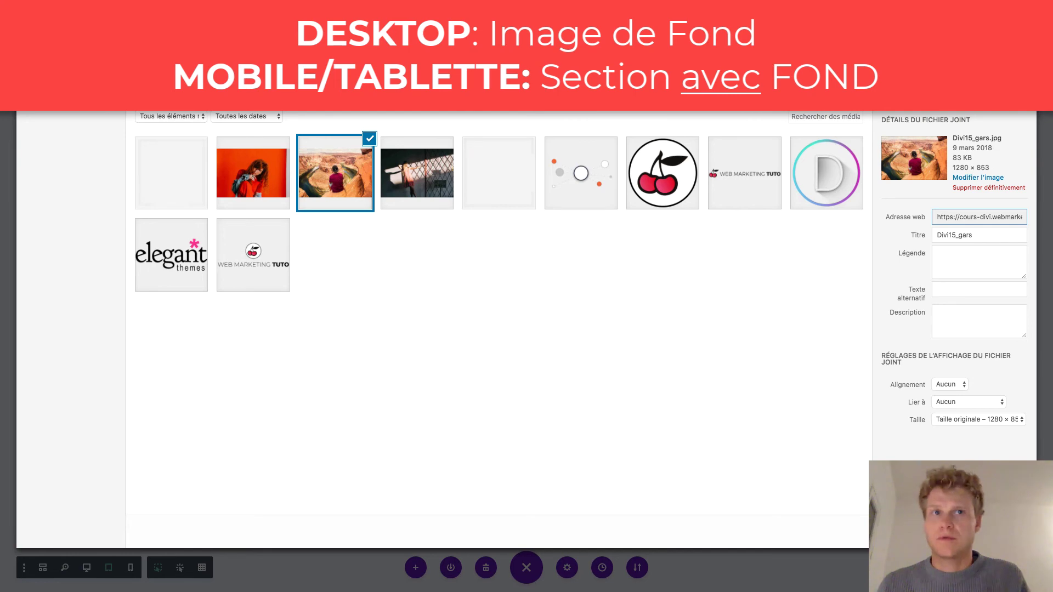
left_click(991, 532)
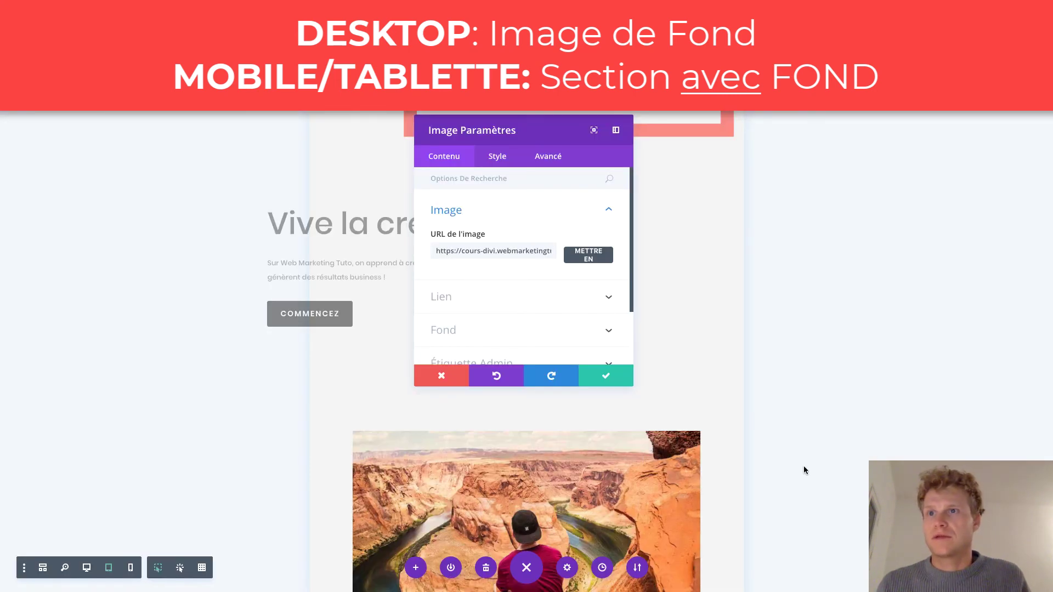
Step: Set the width of the canyon image module to 70%
scroll(804, 470, "down", 4)
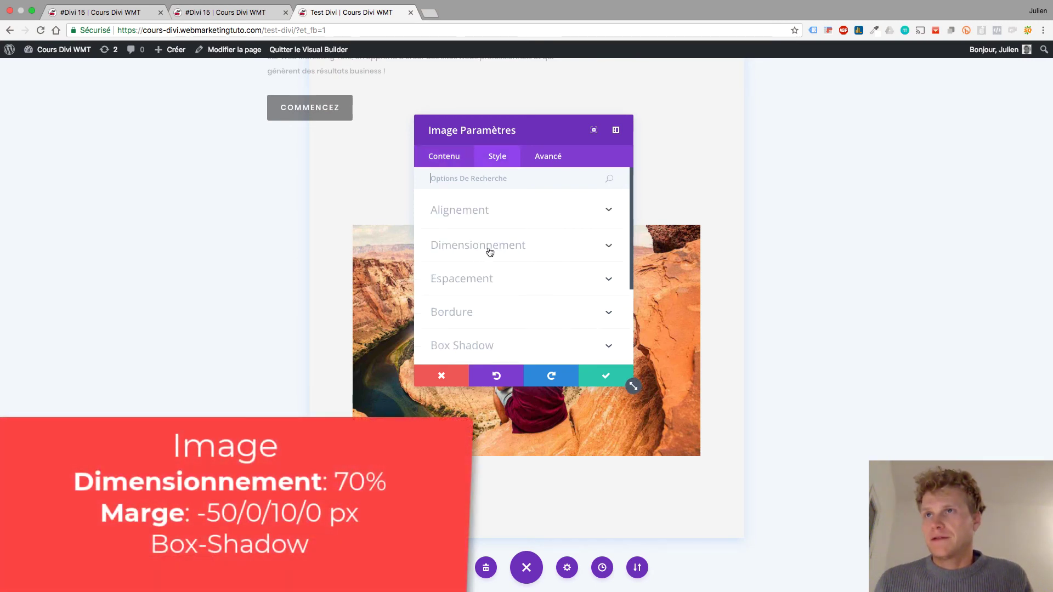
left_click(489, 252)
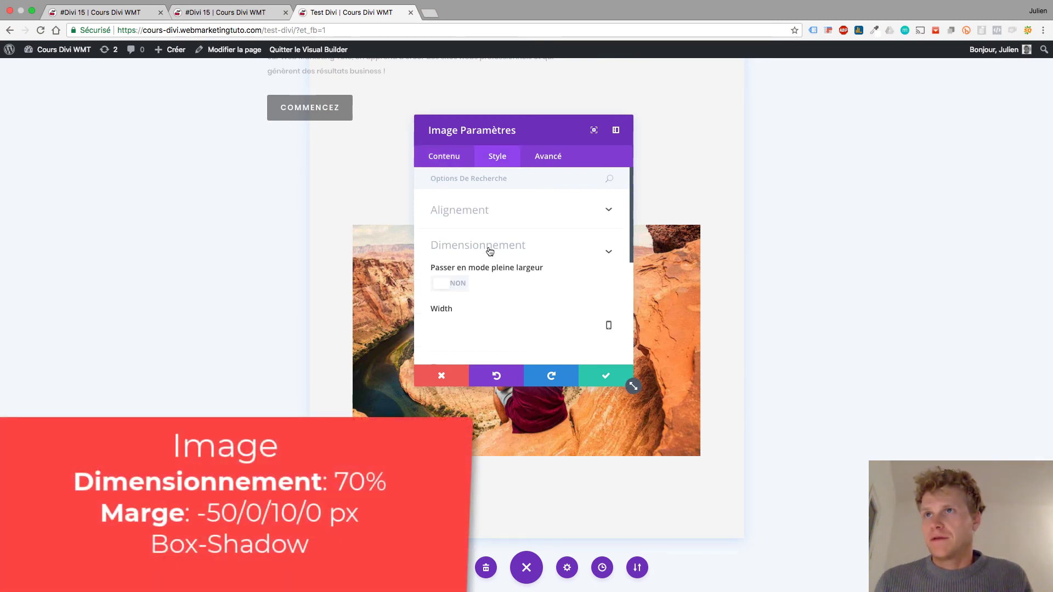
left_click_drag(528, 237, 504, 244)
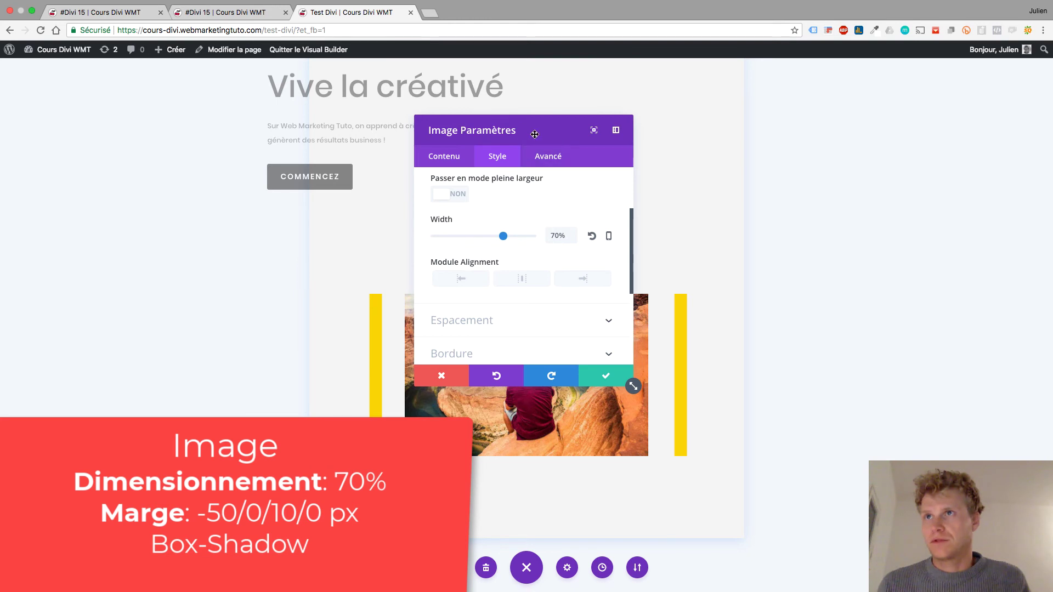
Step: Set the image module's margins to -50px at the top and 10px at the bottom
left_click_drag(534, 134, 713, 104)
left_click(702, 294)
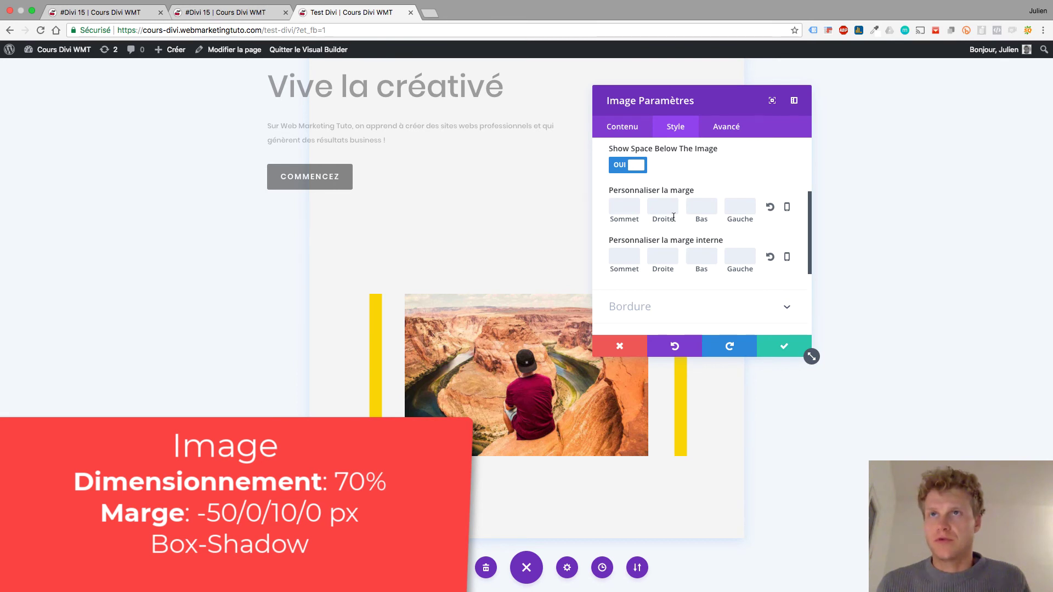
left_click(631, 209)
type("-50")
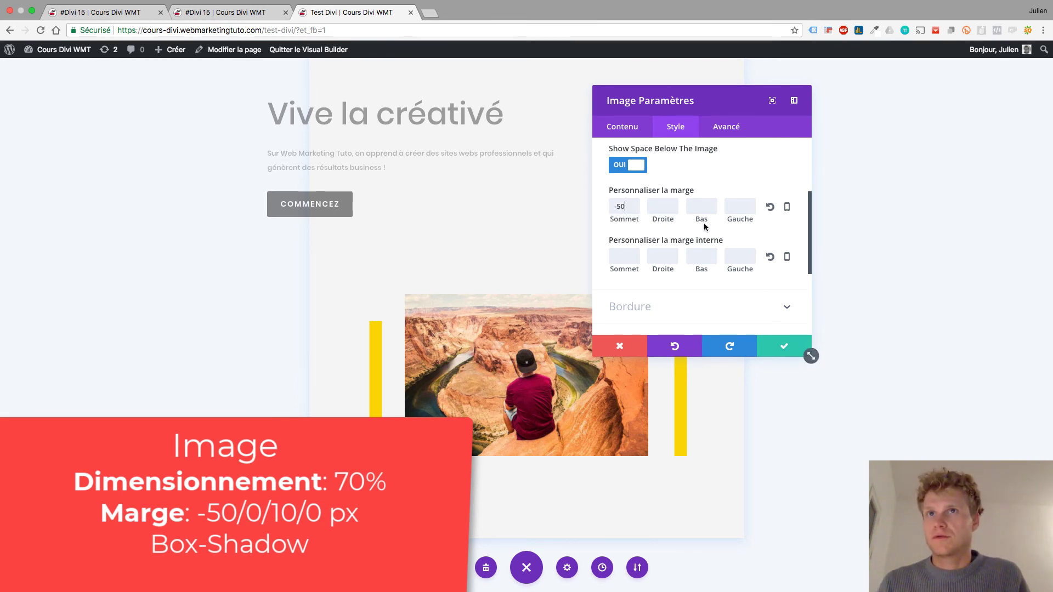
left_click(698, 217)
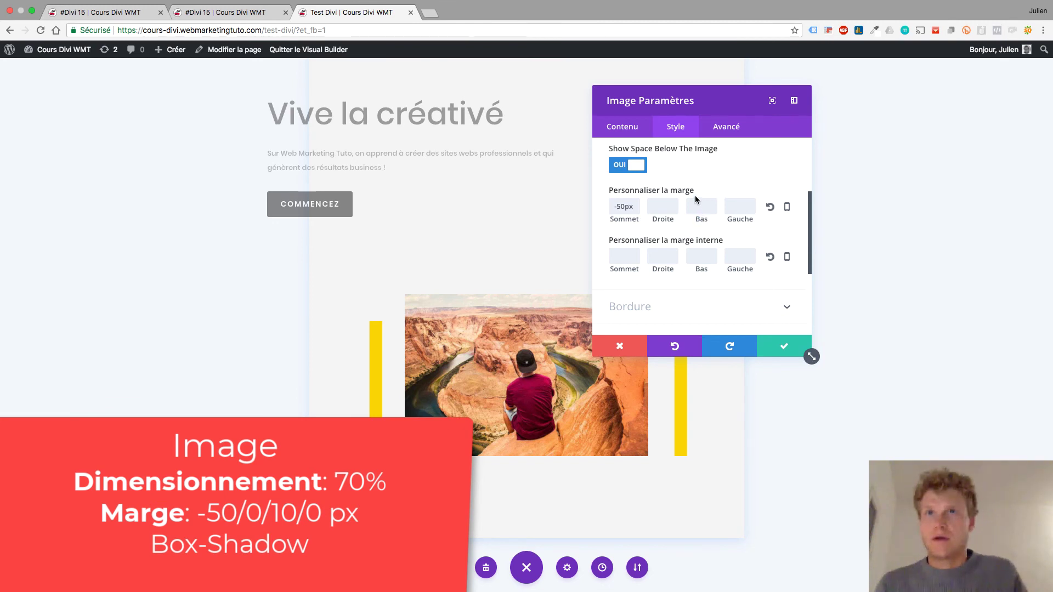
left_click(695, 206)
type("10")
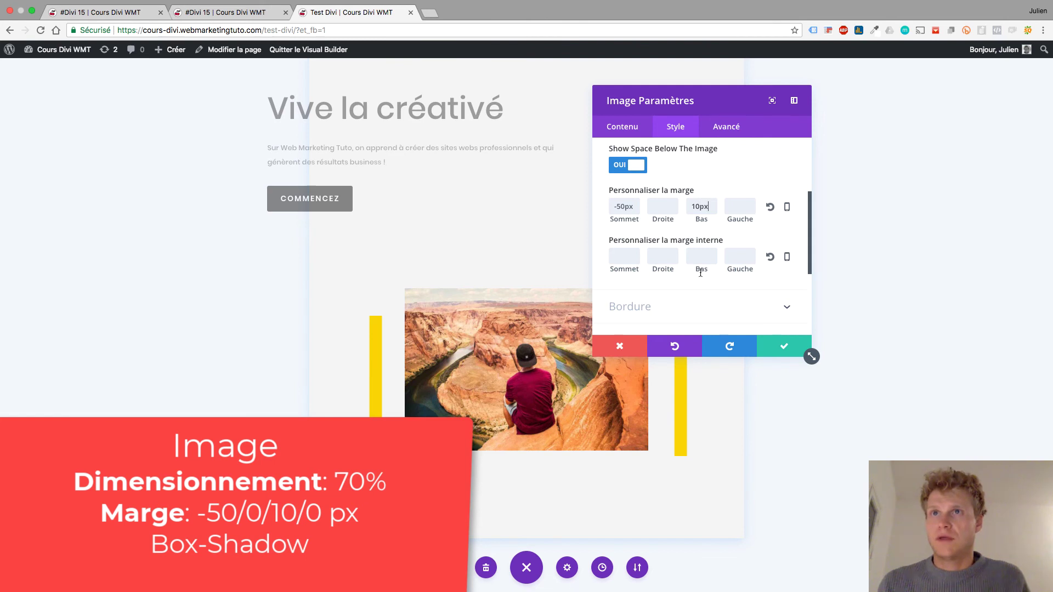
Step: Apply the first box shadow preset, a soft shadow on all sides, to the canyon image and save the module
scroll(696, 258, "down", 4)
left_click(676, 229)
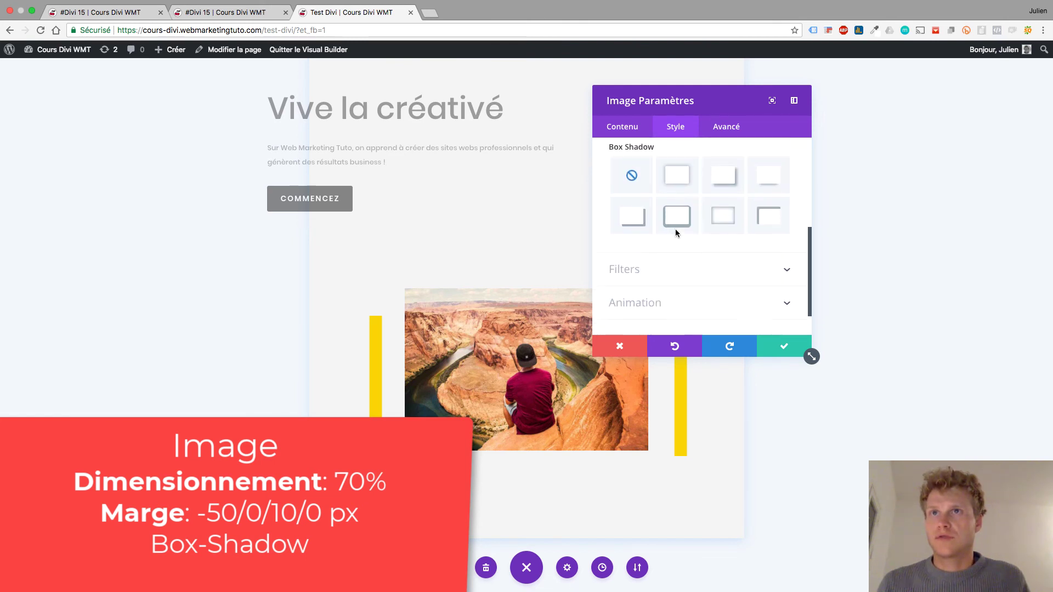
left_click(678, 180)
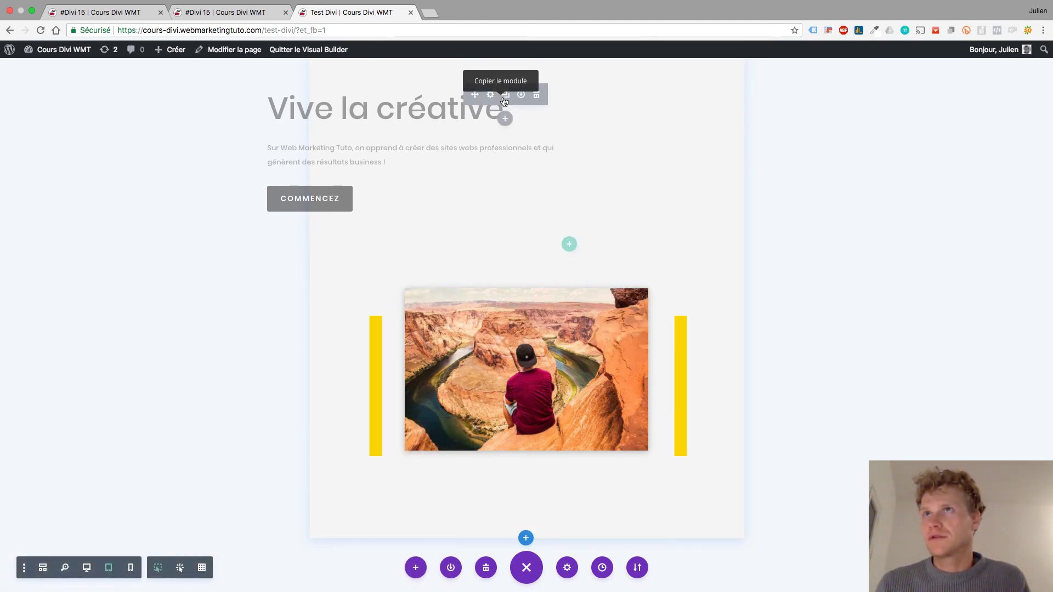
Step: Duplicate the greyed-out "Vive la créativé" title, the paragraph and the COMMENCEZ button modules of the desktop row
left_click(504, 97)
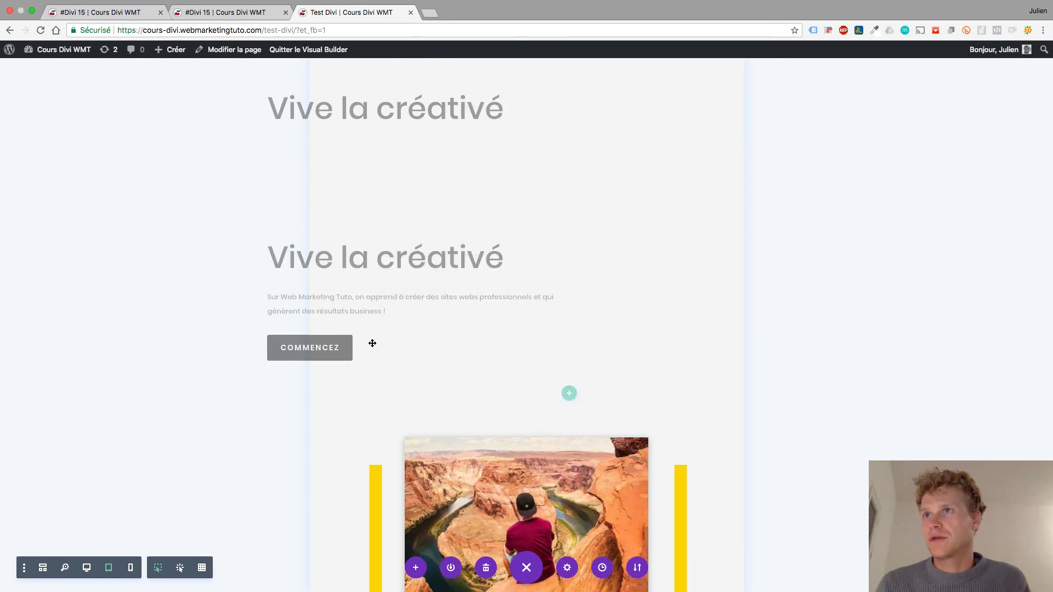
left_click(412, 299)
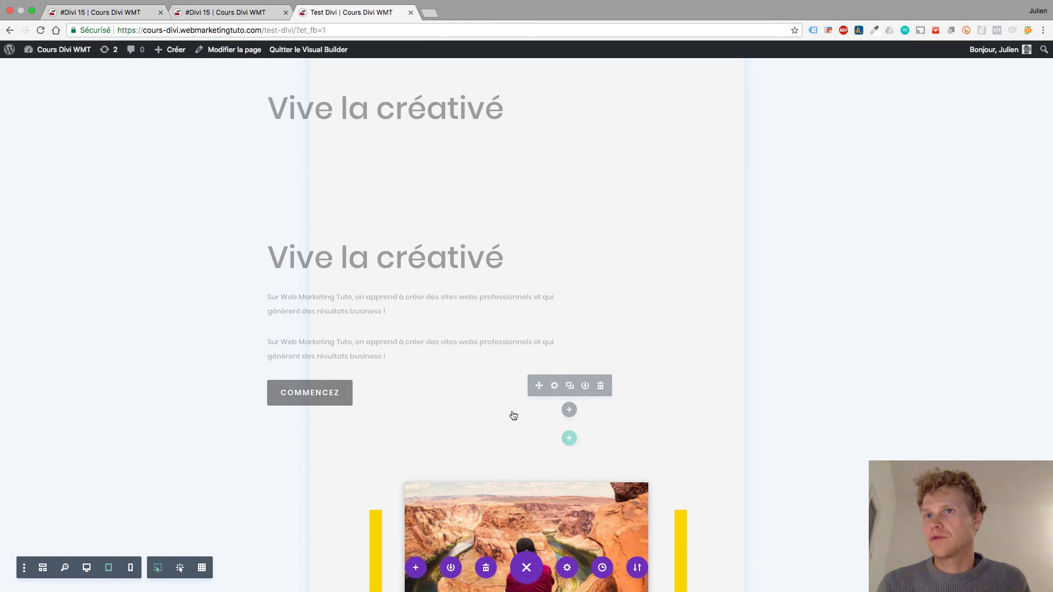
scroll(345, 317, "down", 5)
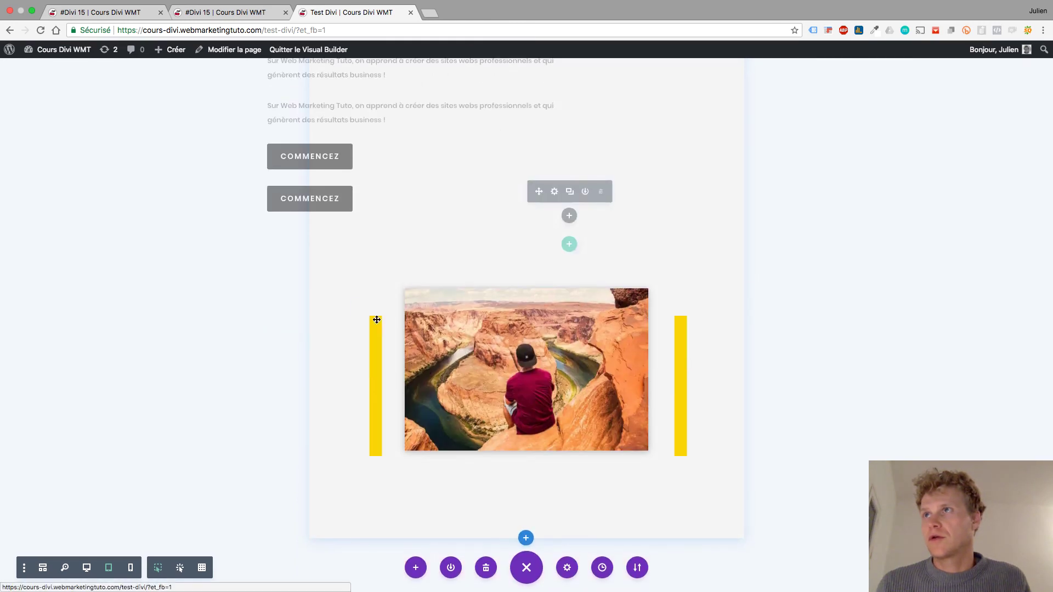
Step: Move the copied button, paragraph and title into the yellow-framed row, stacked in title, paragraph, button order below the image
left_click_drag(377, 320, 499, 472)
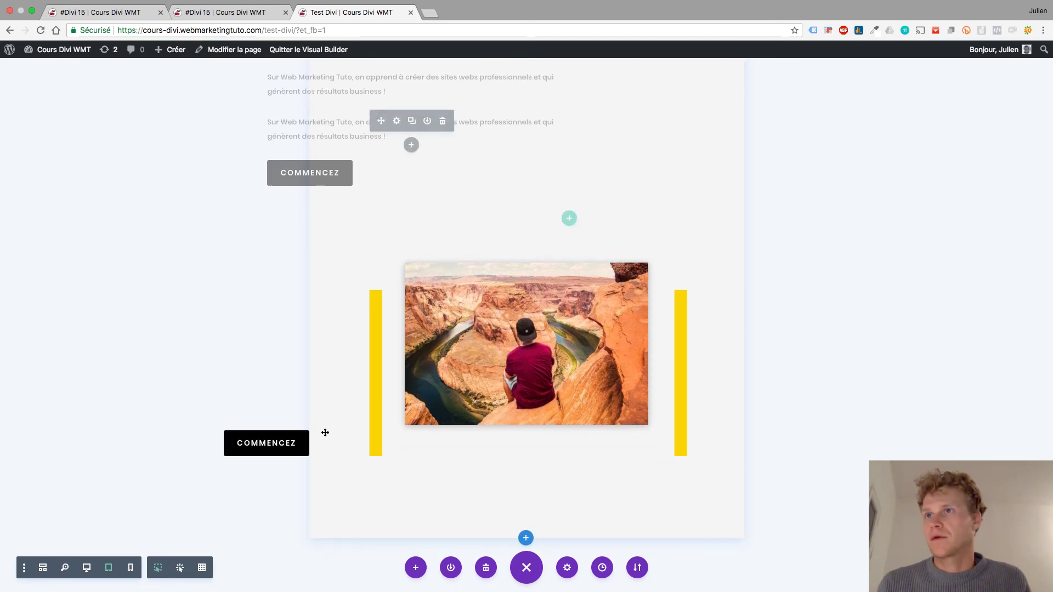
left_click_drag(325, 433, 464, 438)
scroll(319, 200, "up", 5)
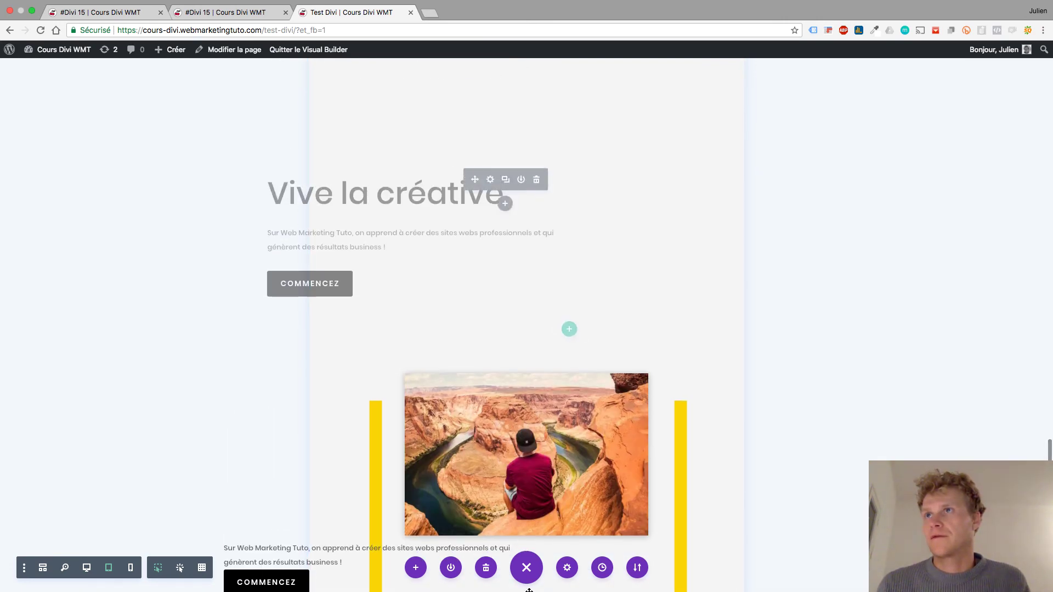
scroll(653, 412, "down", 6)
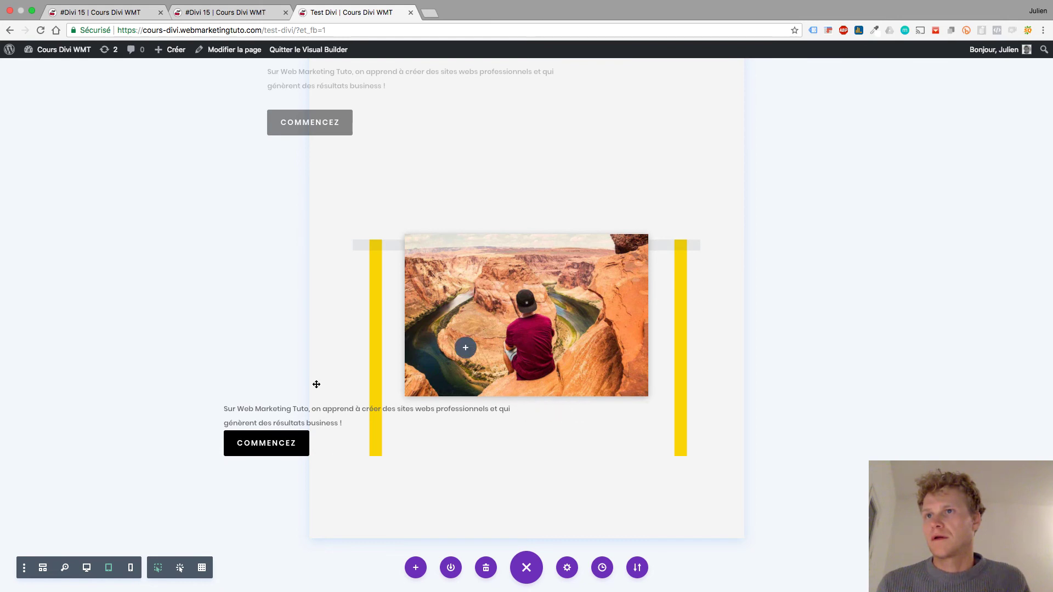
left_click_drag(317, 384, 404, 395)
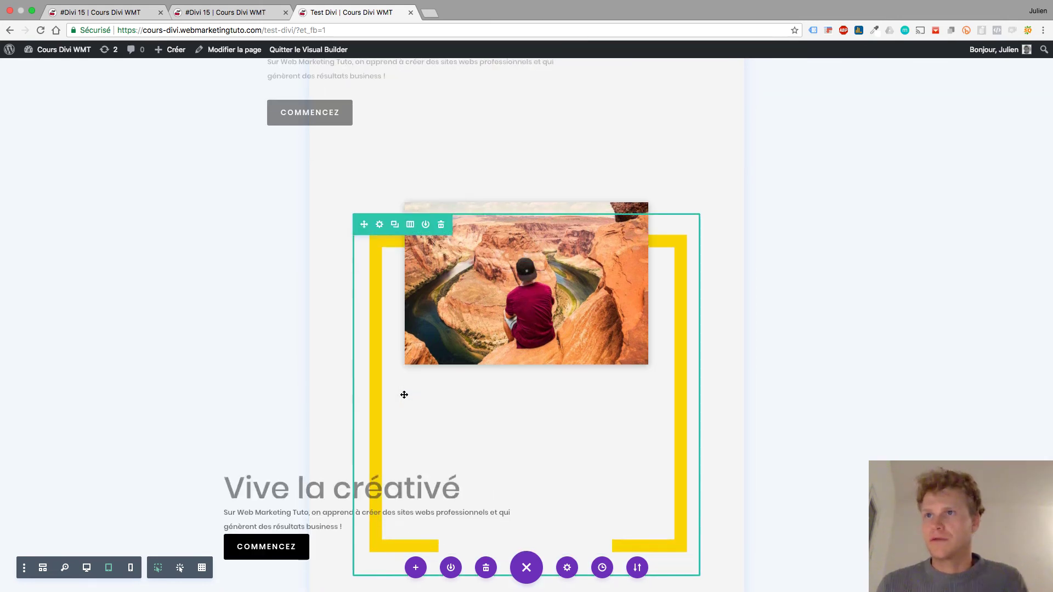
scroll(451, 340, "down", 3)
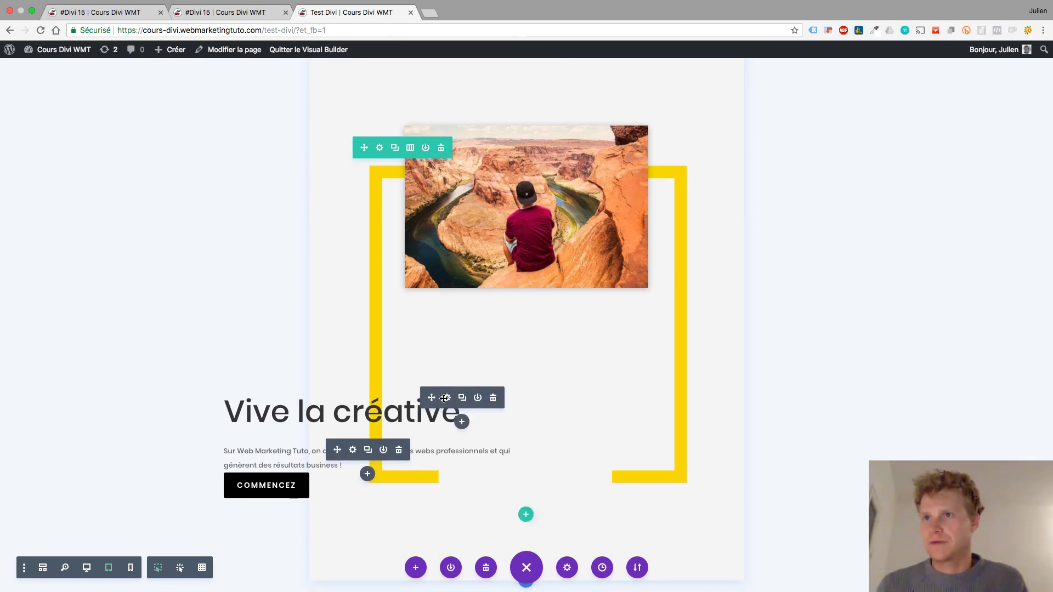
Step: Set the "Vive la créativé" title's Heading 2 text size to 36px and centre its alignment in the yellow-framed row
left_click(447, 398)
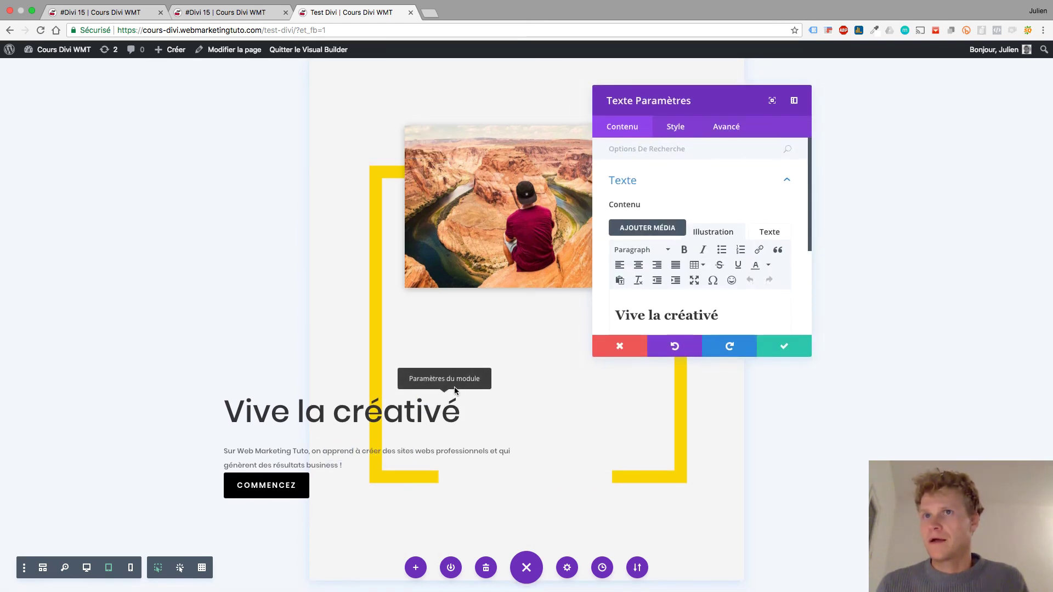
left_click(675, 127)
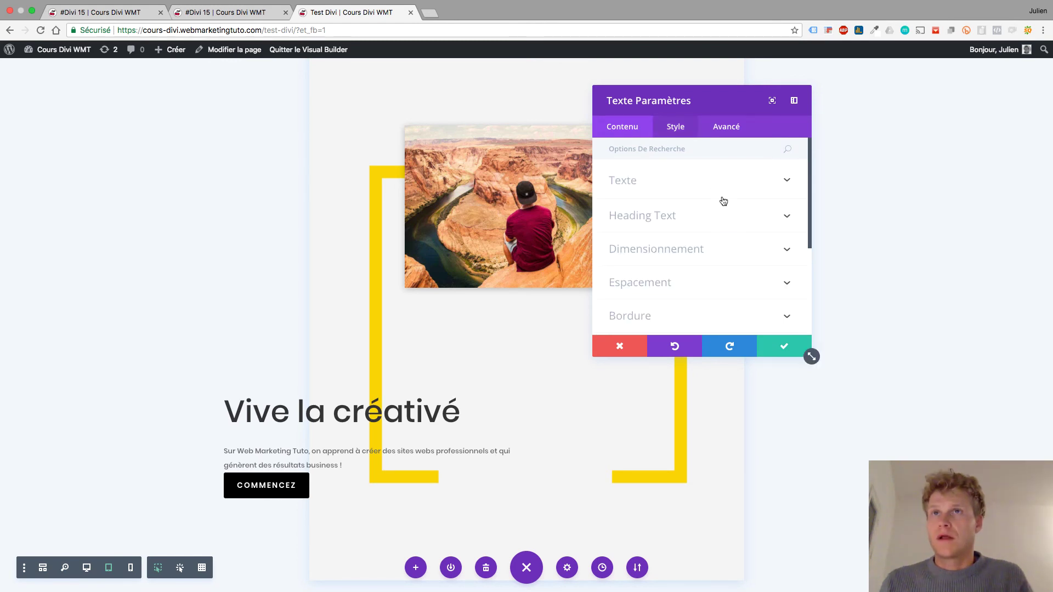
left_click(680, 216)
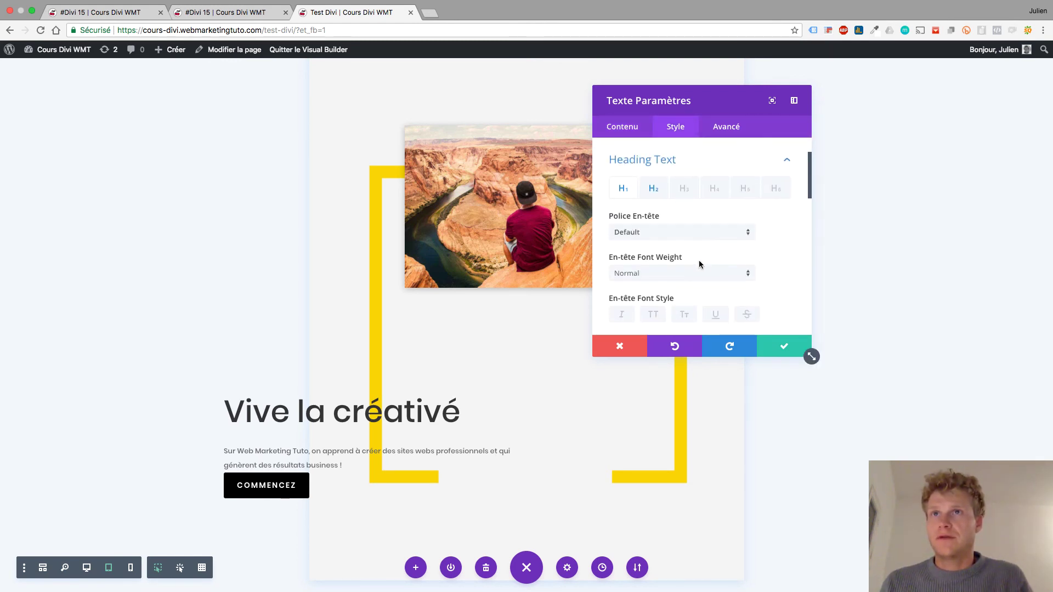
scroll(699, 260, "down", 5)
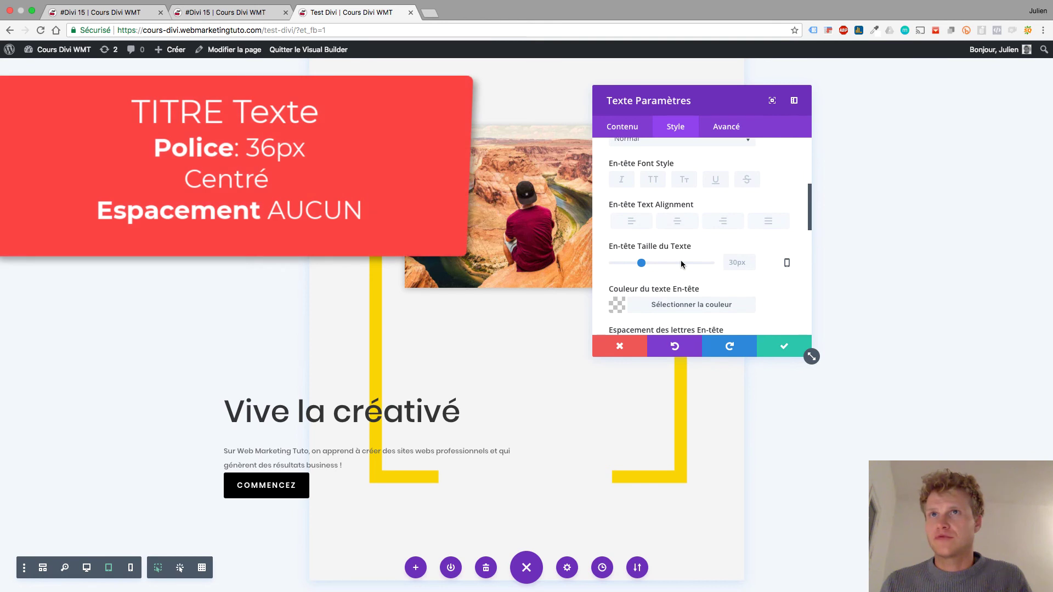
scroll(683, 264, "up", 5)
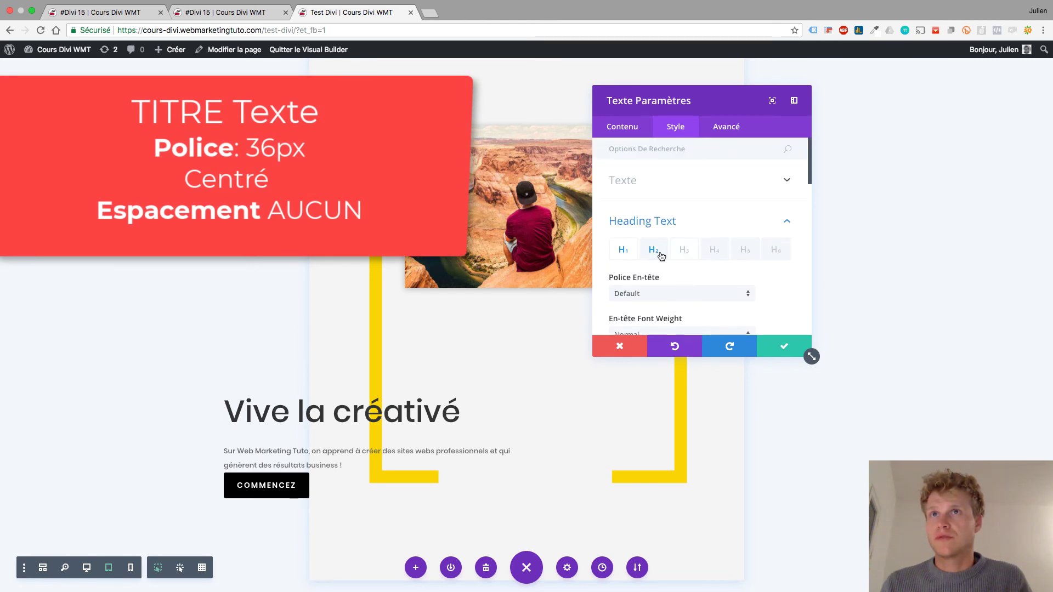
left_click(654, 250)
scroll(672, 241, "down", 5)
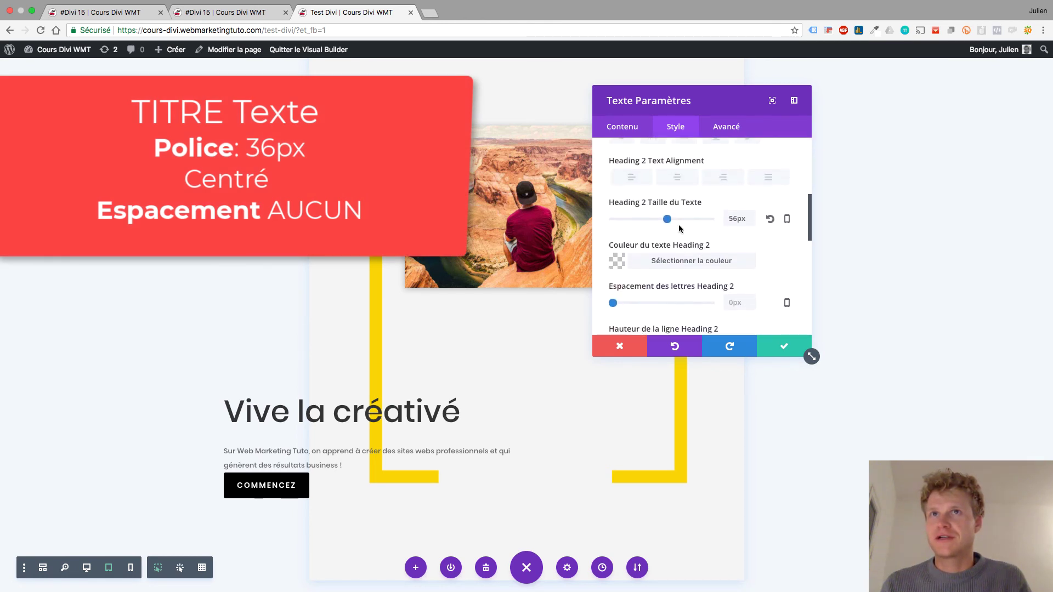
scroll(679, 228, "up", 1)
left_click_drag(667, 236, 648, 237)
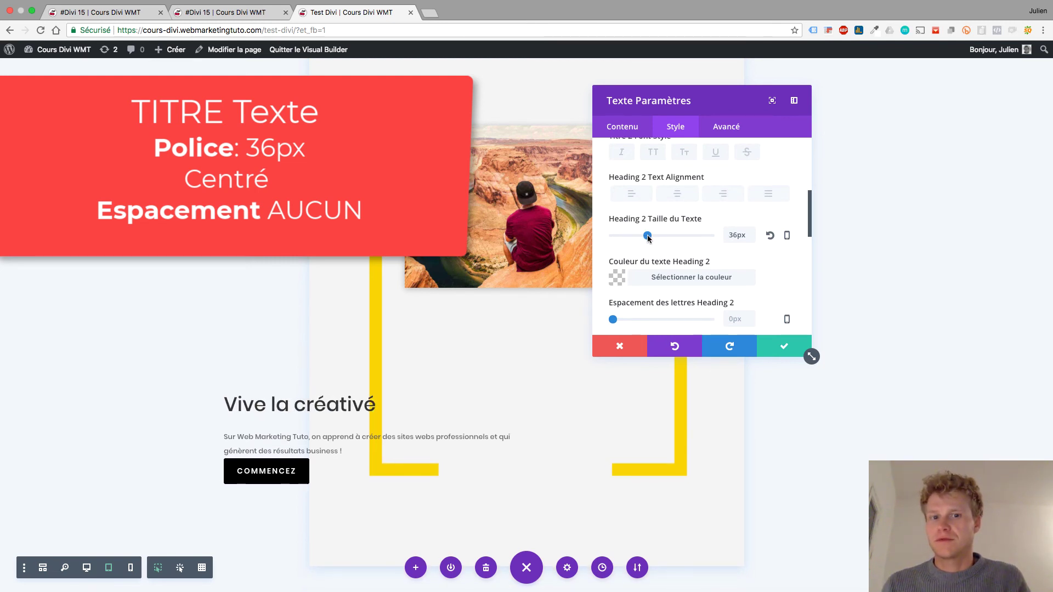
left_click(675, 196)
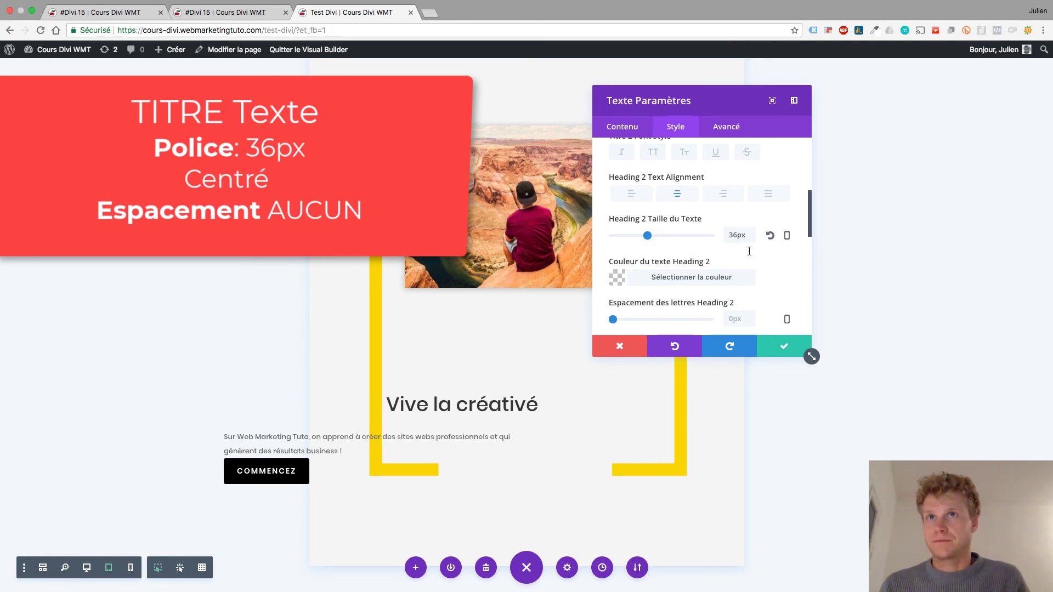
Step: Reset all custom margins of the "Vive la créativé" title module and save it
scroll(749, 252, "down", 10)
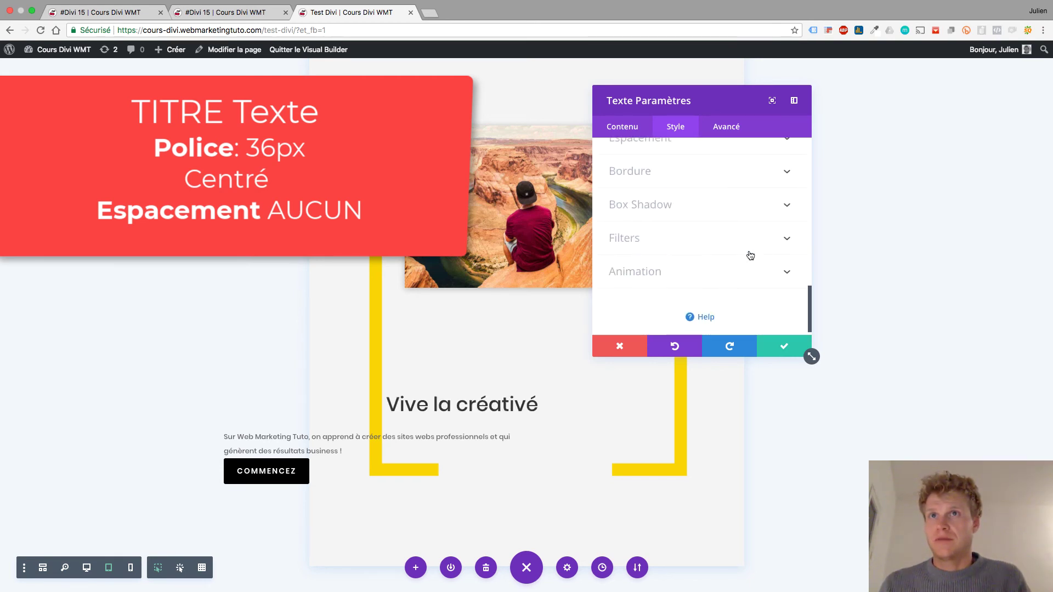
scroll(730, 231, "up", 3)
left_click(710, 210)
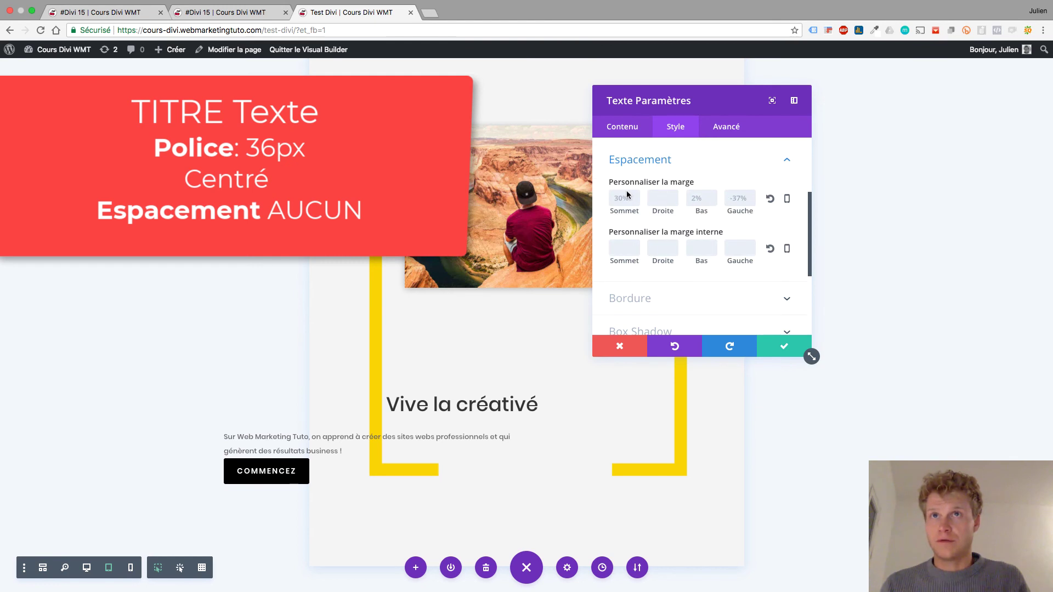
left_click(769, 200)
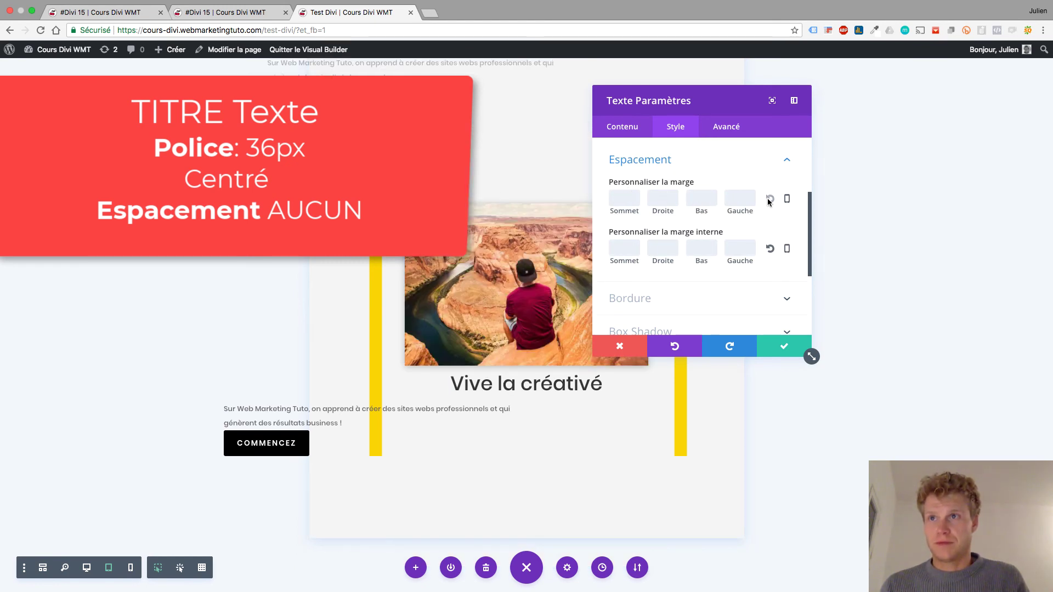
left_click(785, 346)
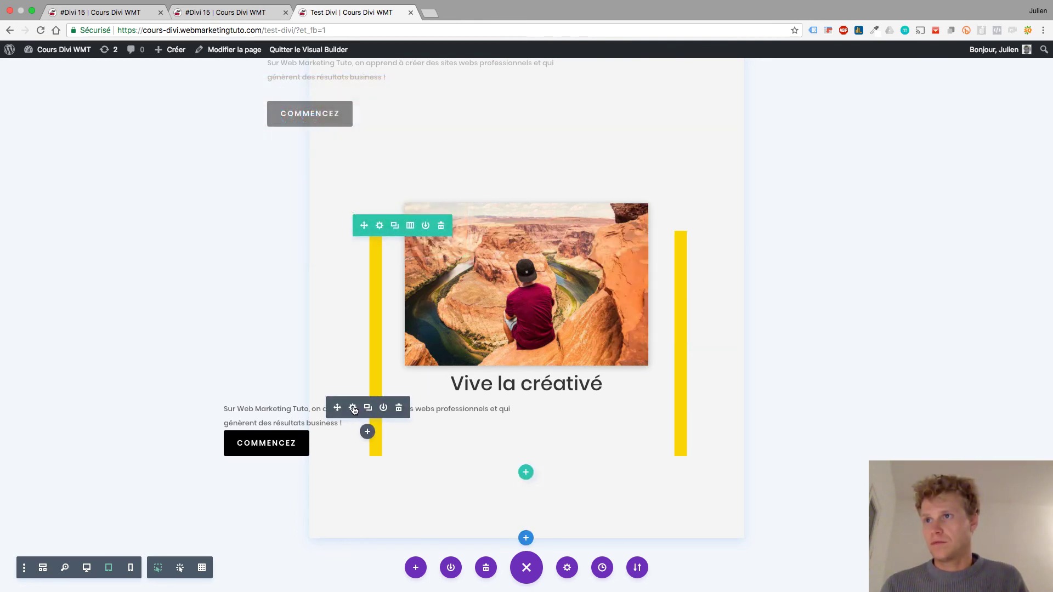
Step: Centre the text orientation of the paragraph module below the title in the yellow-framed row
left_click(353, 408)
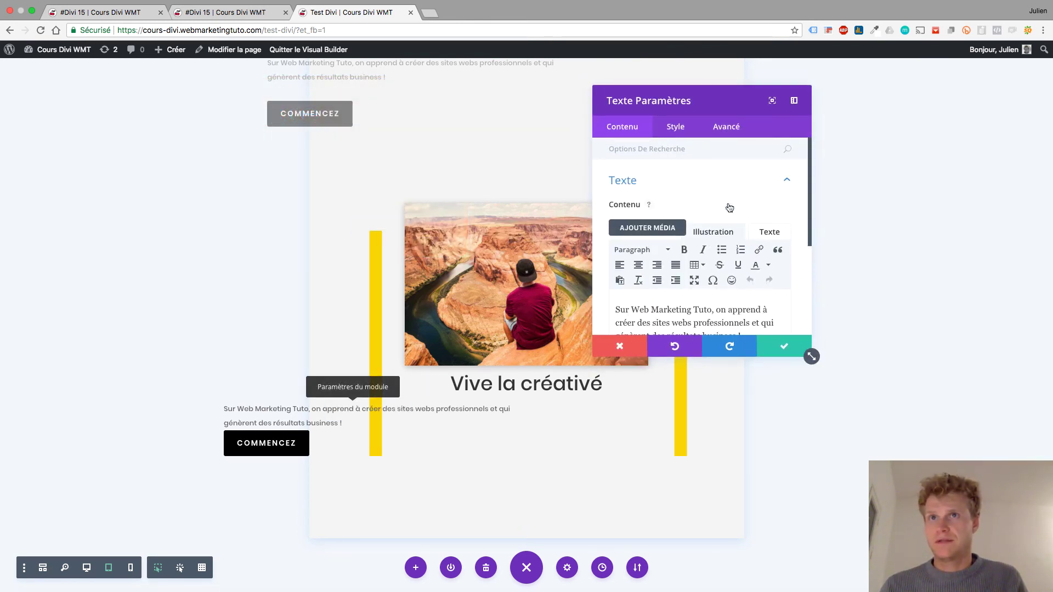
left_click(689, 129)
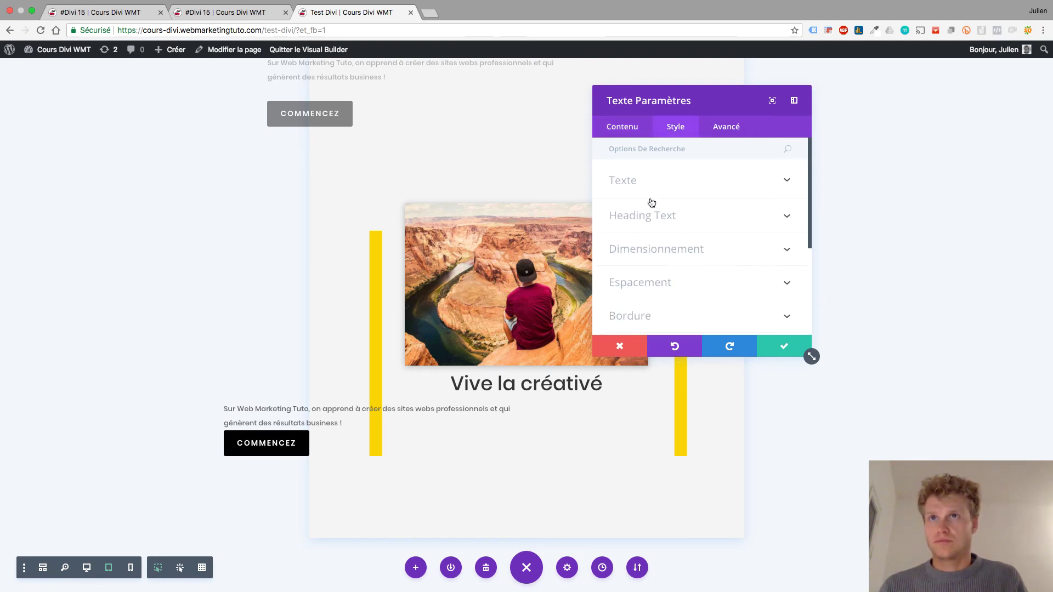
left_click(645, 182)
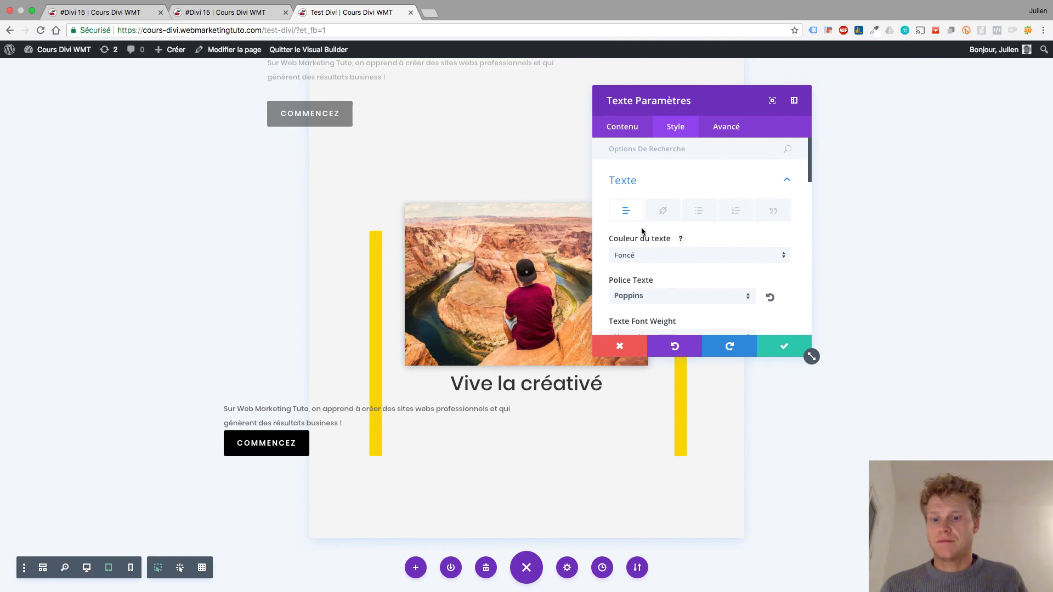
scroll(643, 225, "down", 10)
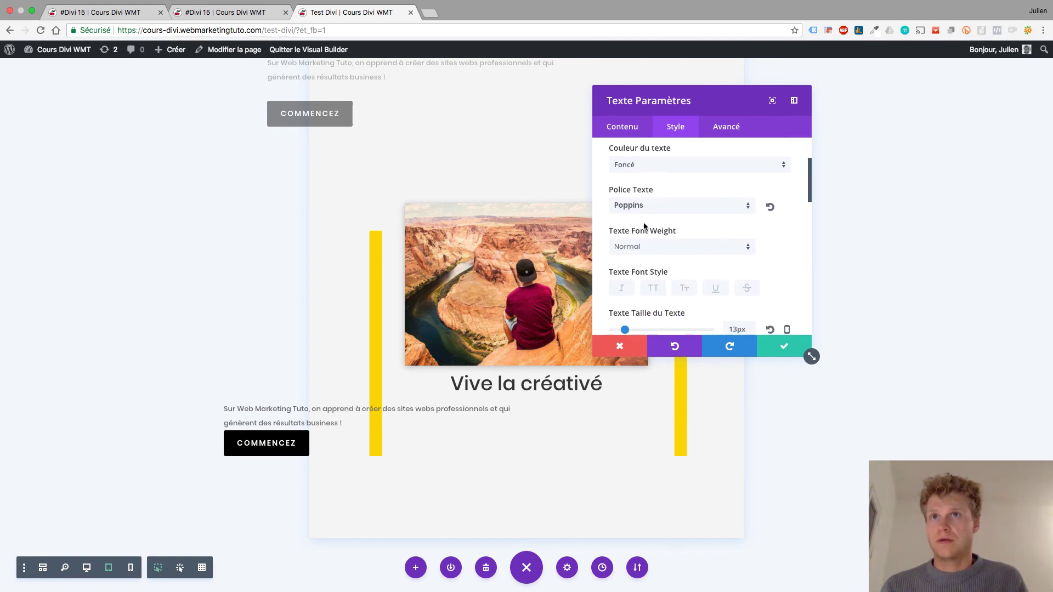
scroll(643, 222, "down", 3)
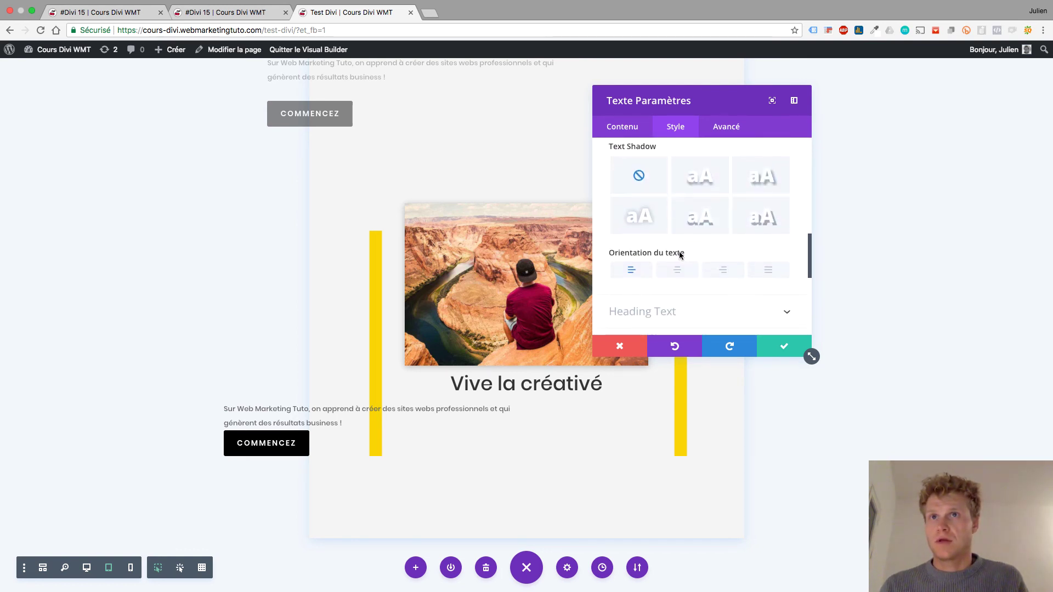
left_click(679, 255)
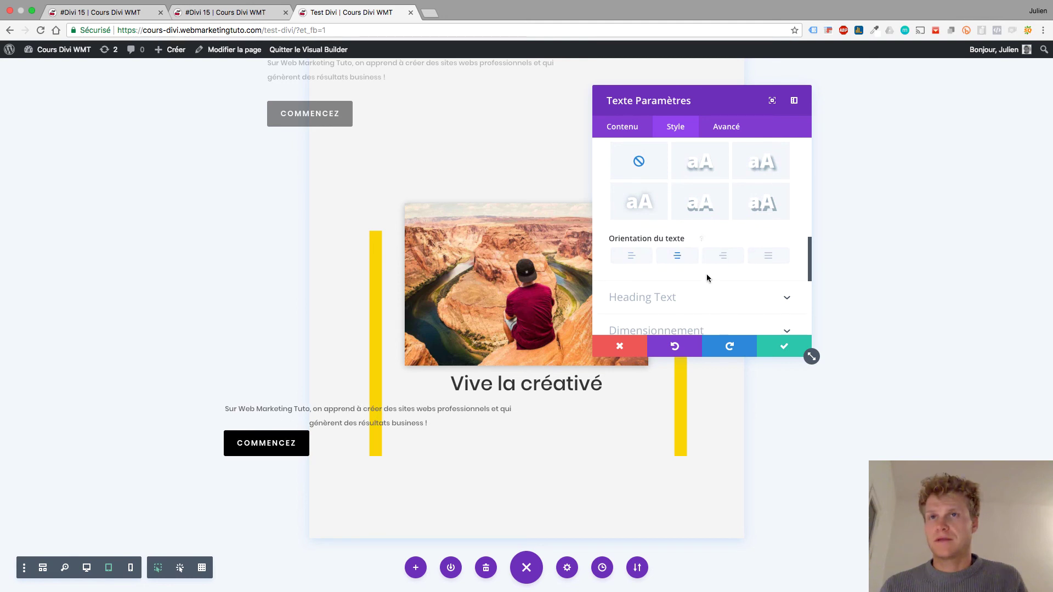
Step: Reset the paragraph module's custom margins
scroll(707, 277, "down", 3)
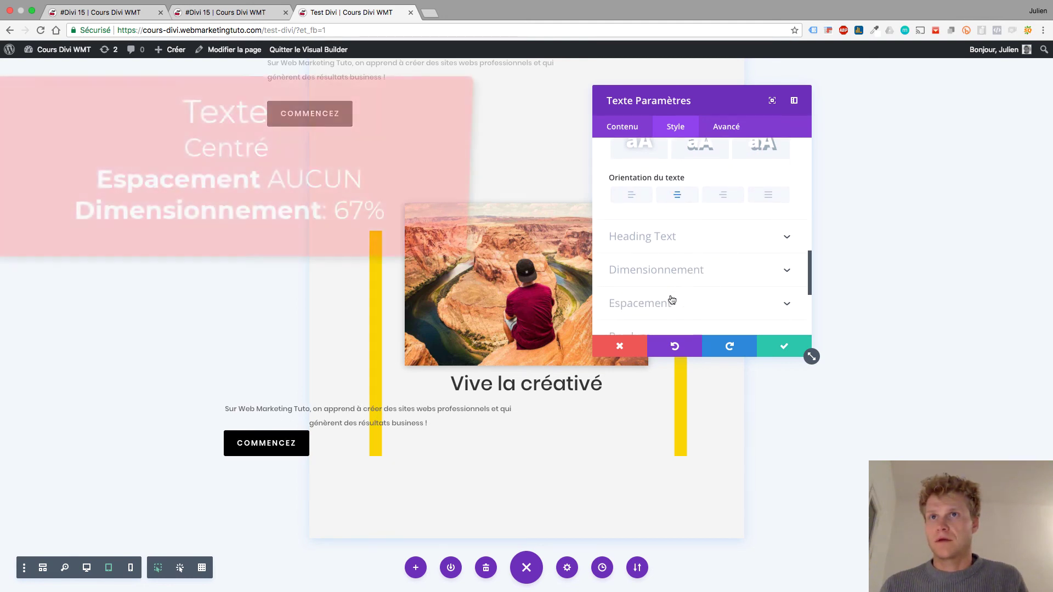
left_click(672, 300)
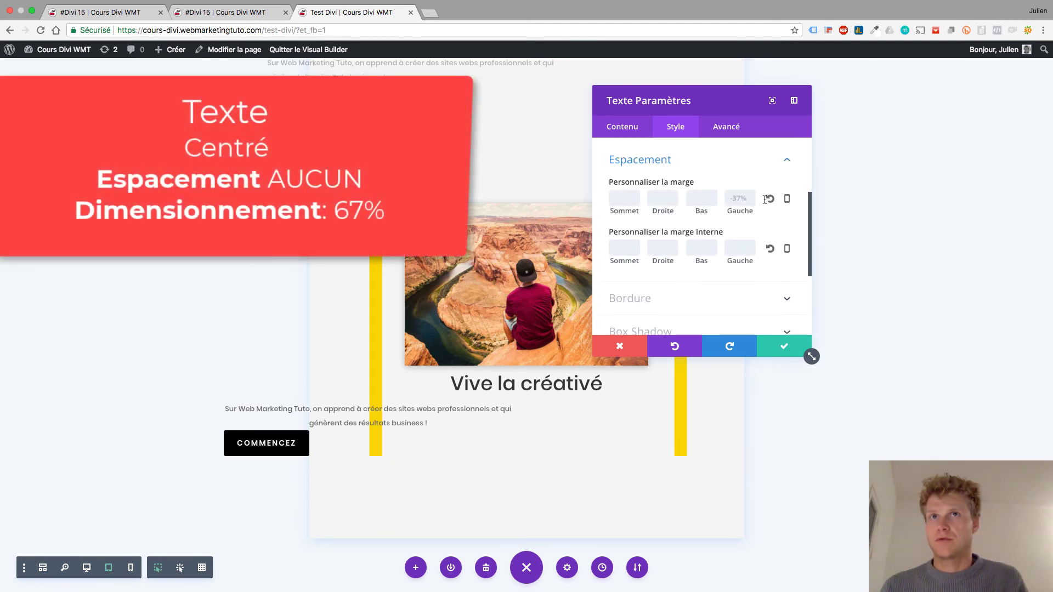
left_click(767, 201)
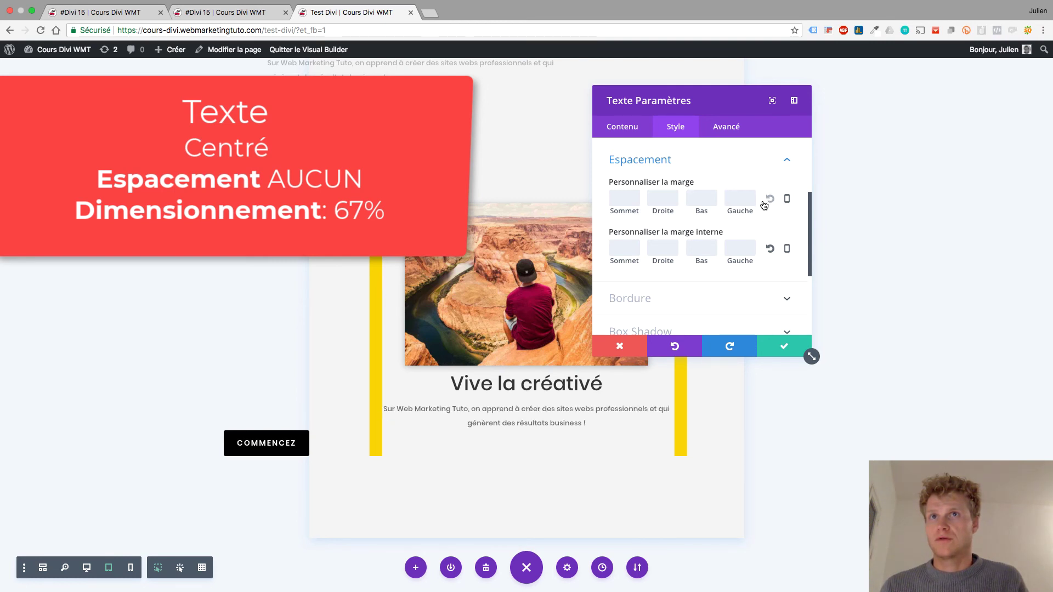
Step: Set the paragraph module's width to 67% with centred module alignment and save it
scroll(625, 217, "down", 5)
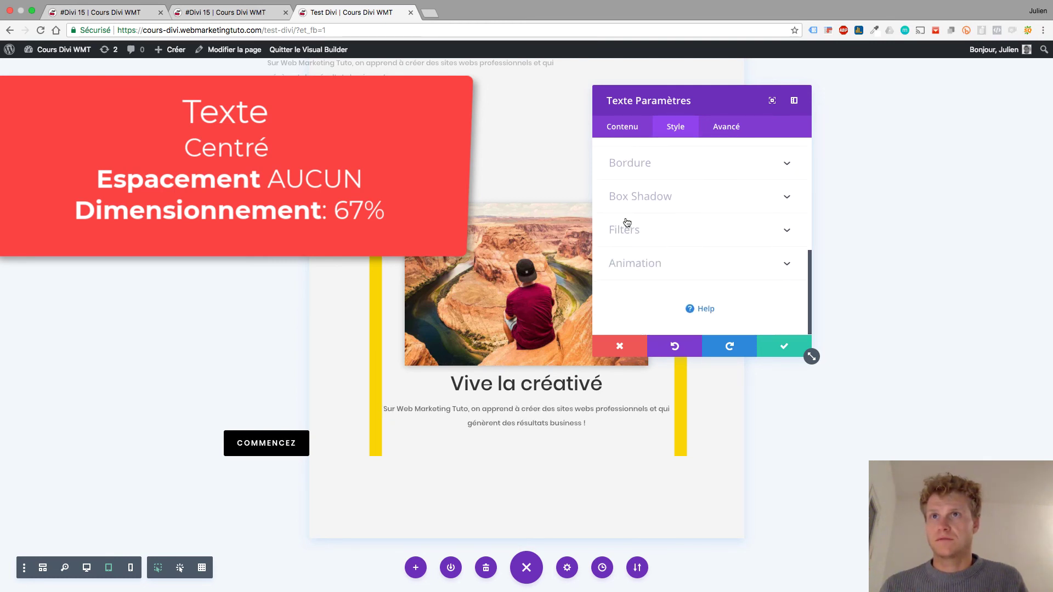
scroll(626, 222, "up", 5)
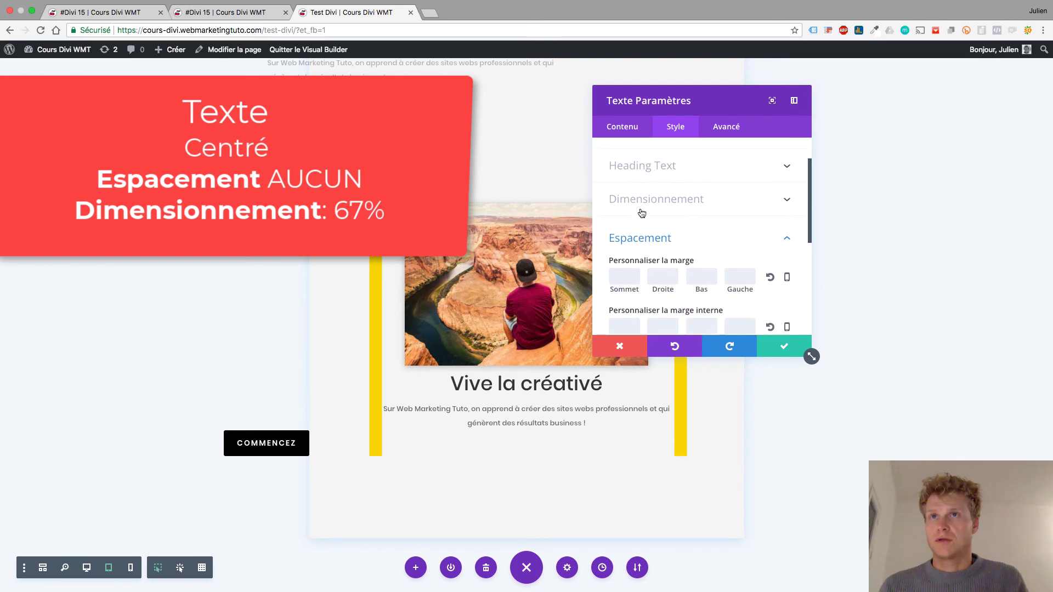
left_click(642, 213)
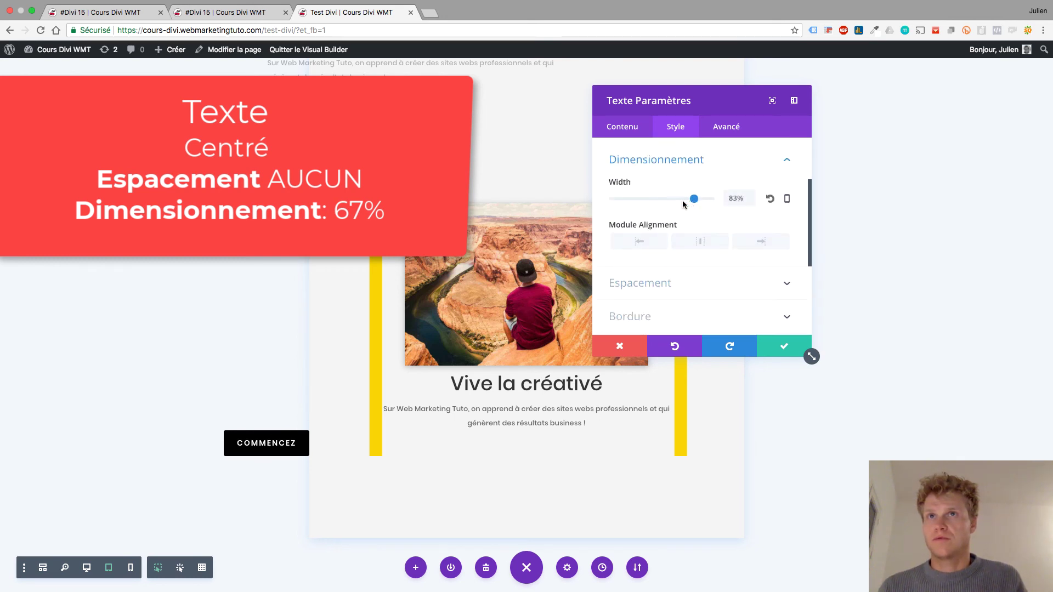
left_click_drag(683, 204, 679, 204)
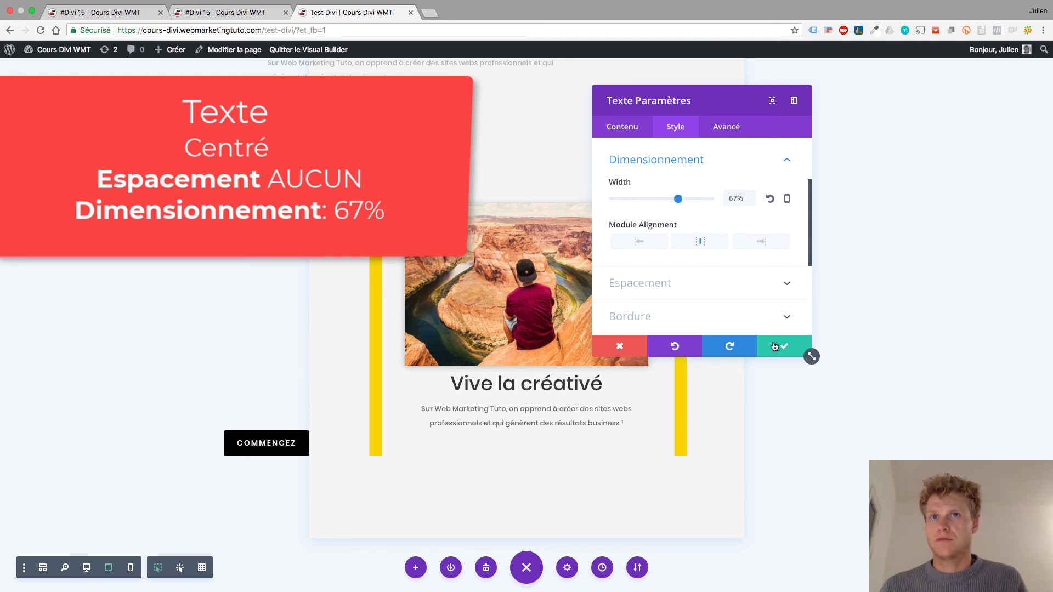
left_click(774, 346)
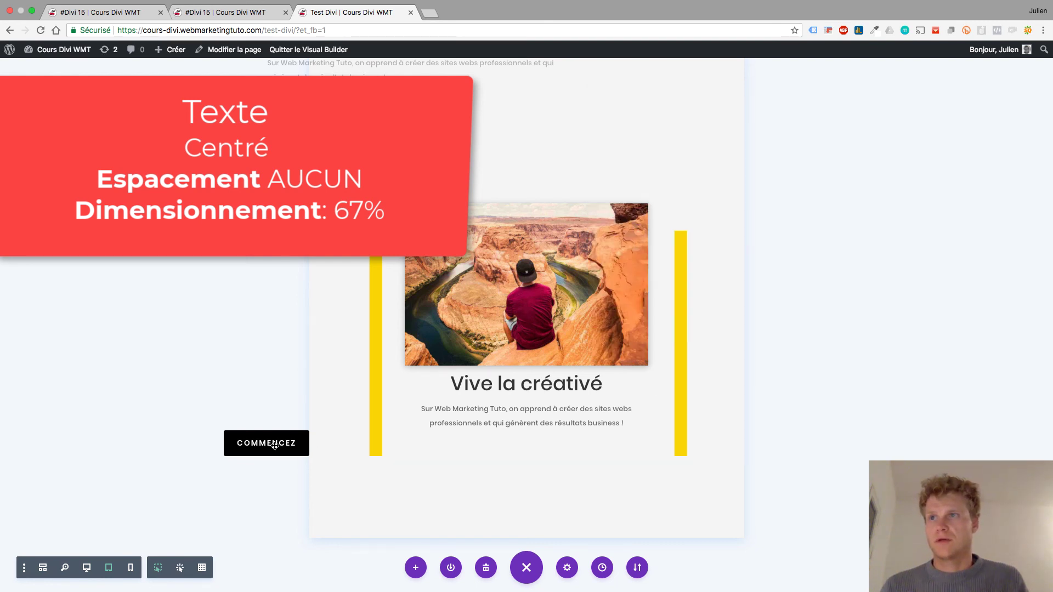
Step: Set the alignment of the COMMENCEZ button in the yellow-framed row to centre
left_click(513, 436)
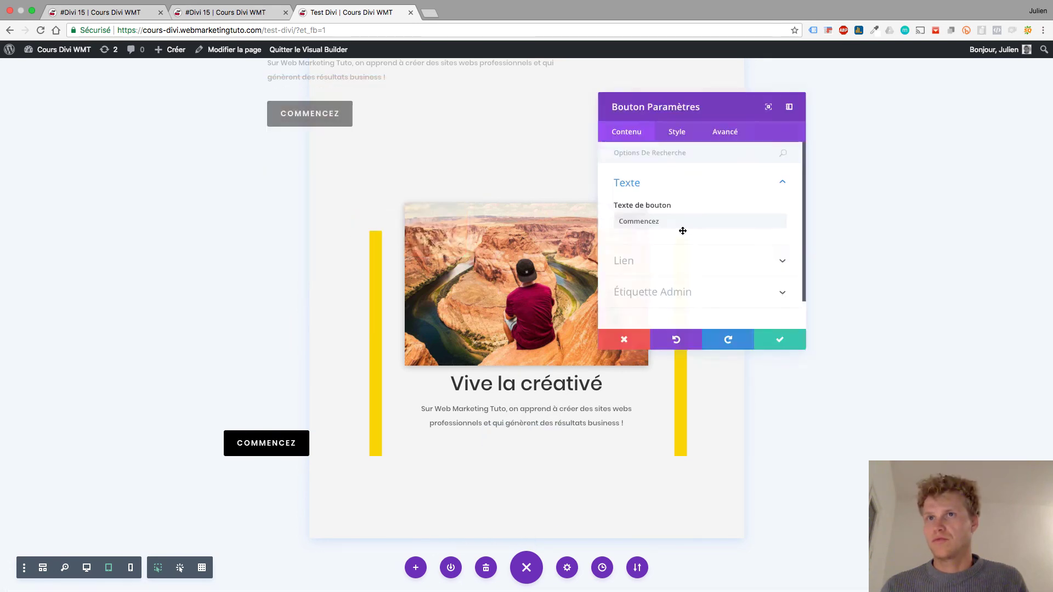
left_click(670, 130)
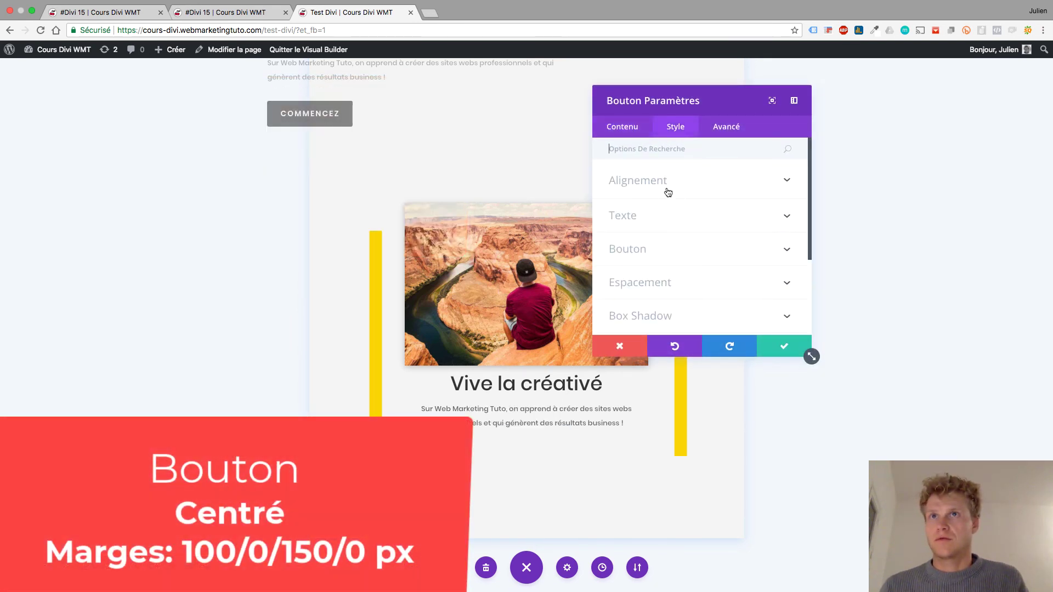
left_click(667, 183)
left_click(700, 221)
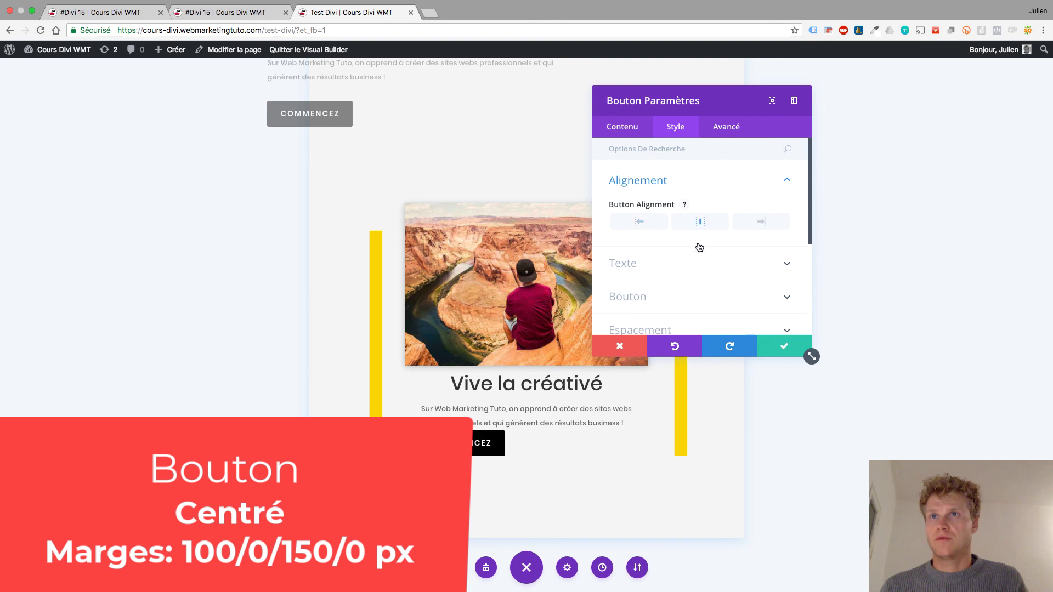
Step: Reset the COMMENCEZ button's custom margins and set them to 100px at the top and 150px at the bottom
scroll(698, 244, "down", 2)
scroll(692, 254, "down", 1)
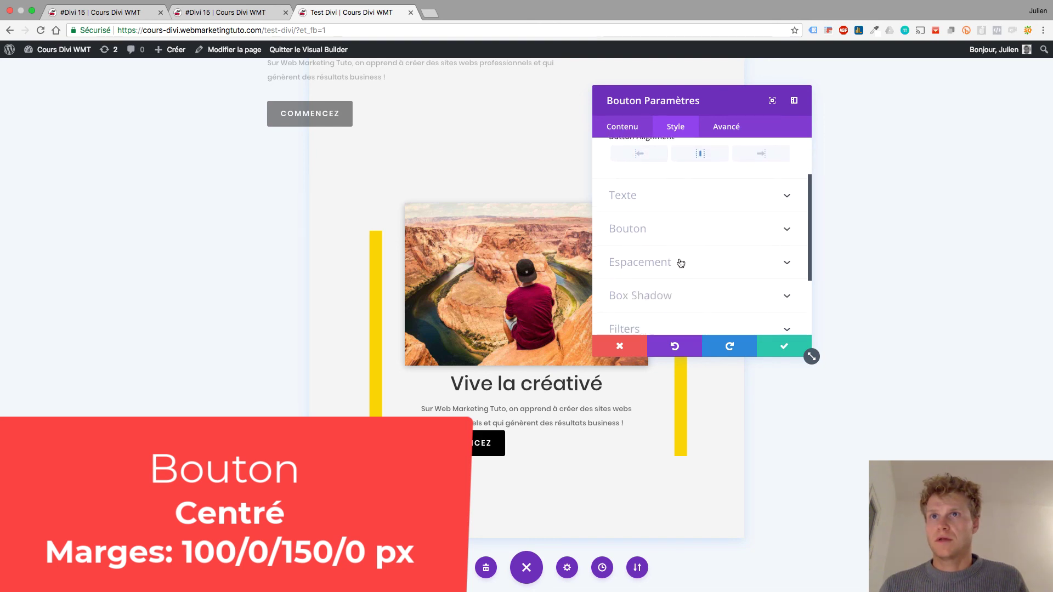
left_click(680, 261)
scroll(757, 219, "down", 2)
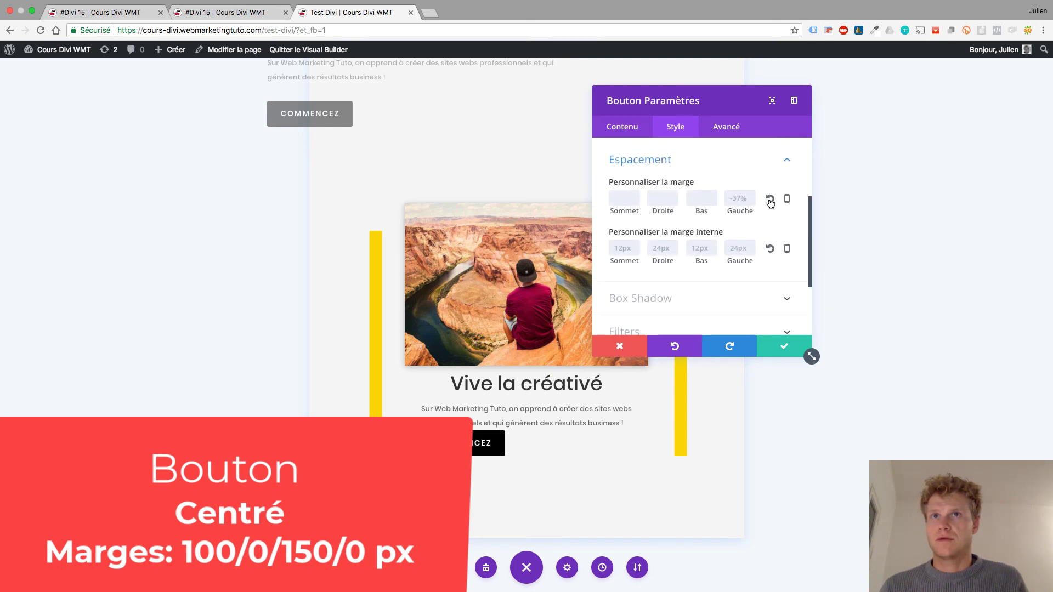
left_click(770, 201)
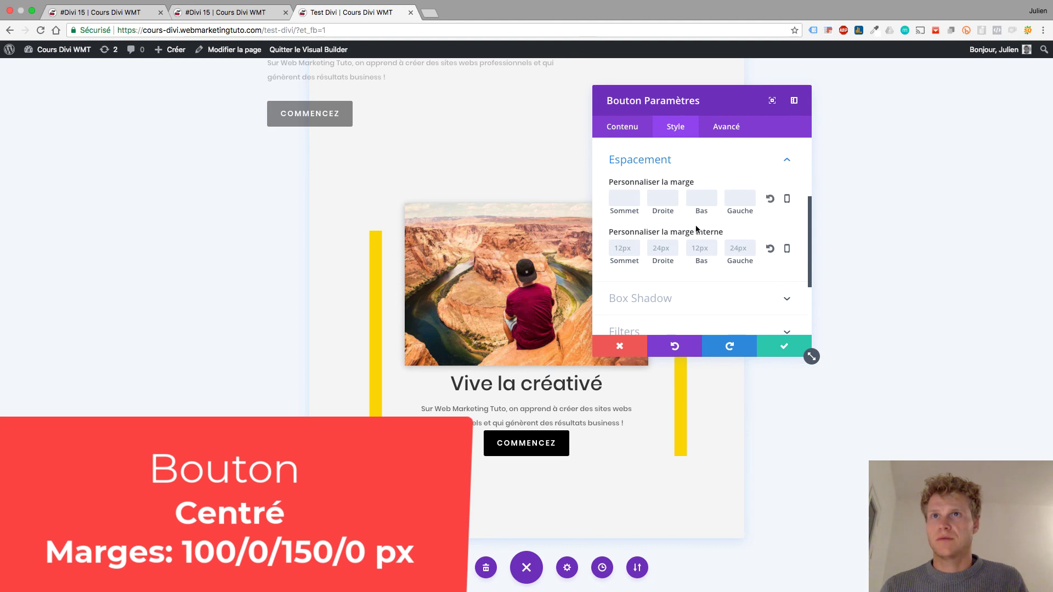
left_click(634, 204)
type("20")
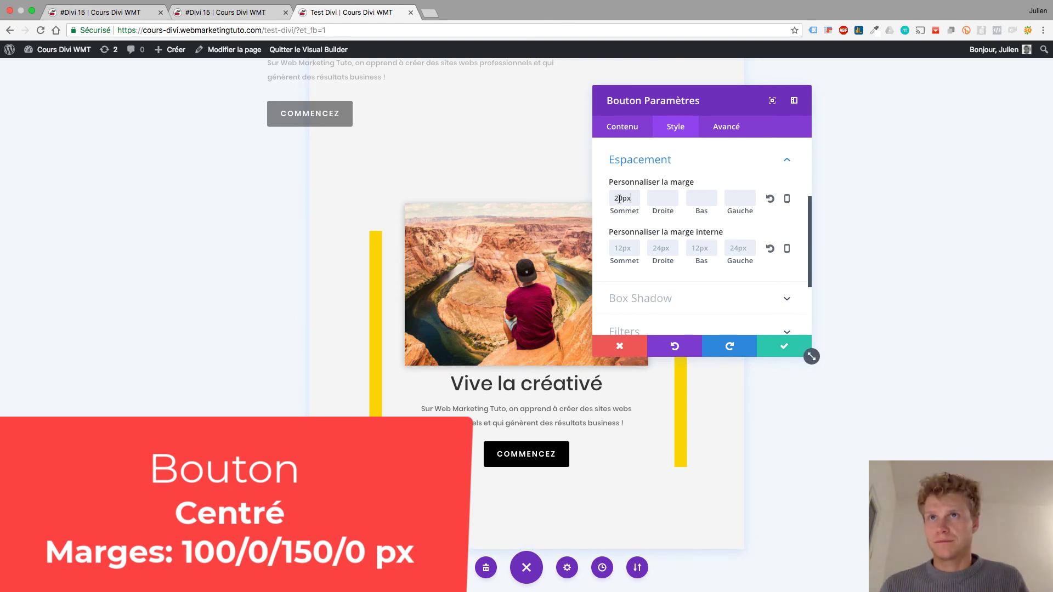
type("10")
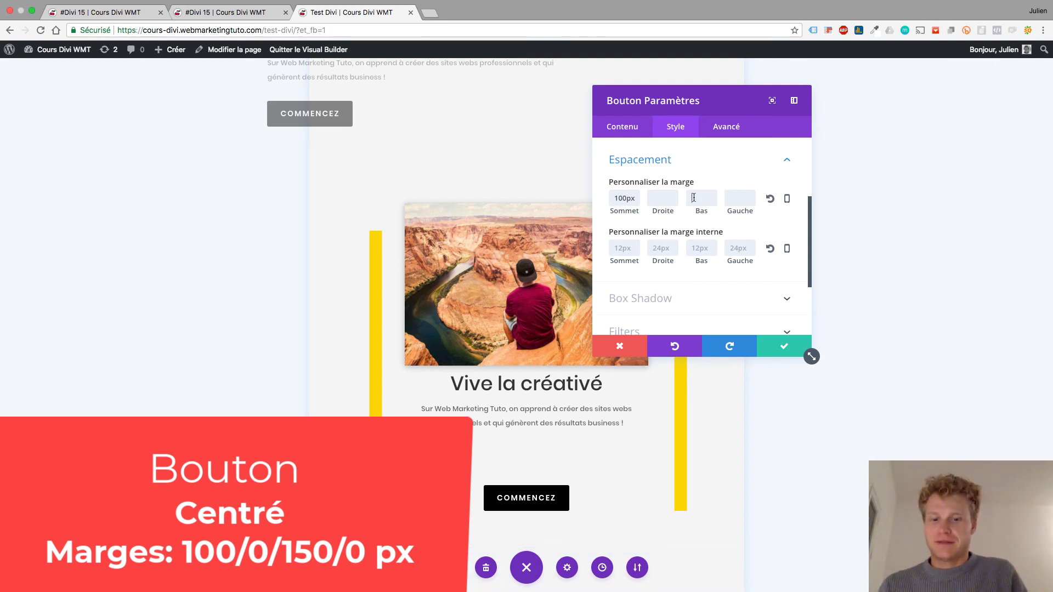
type("150")
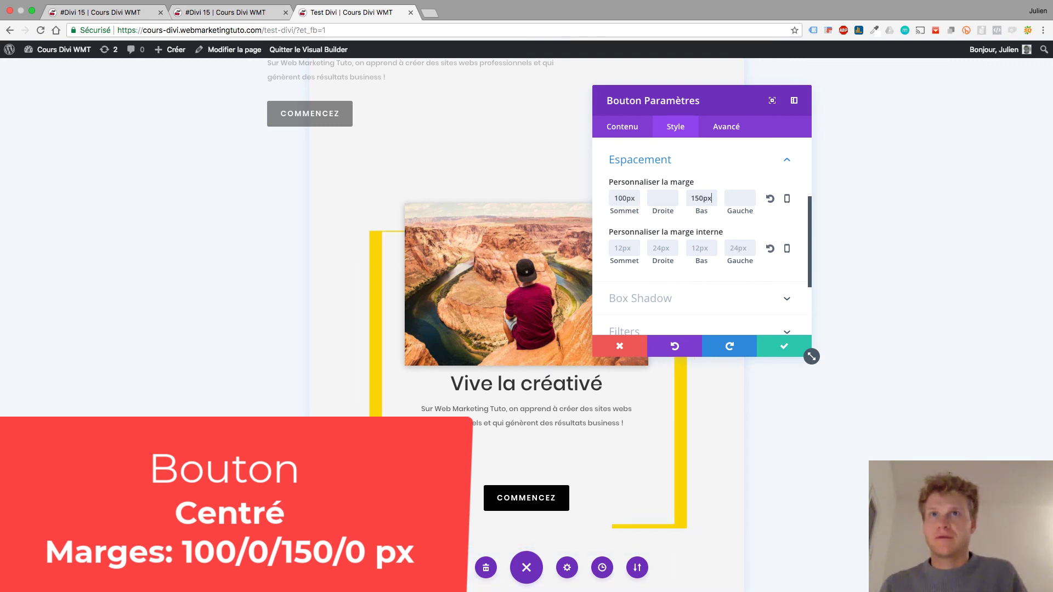
Step: Save the spacing settings of the COMMENCEZ button in the yellow-framed row
left_click(618, 233)
scroll(531, 402, "down", 3)
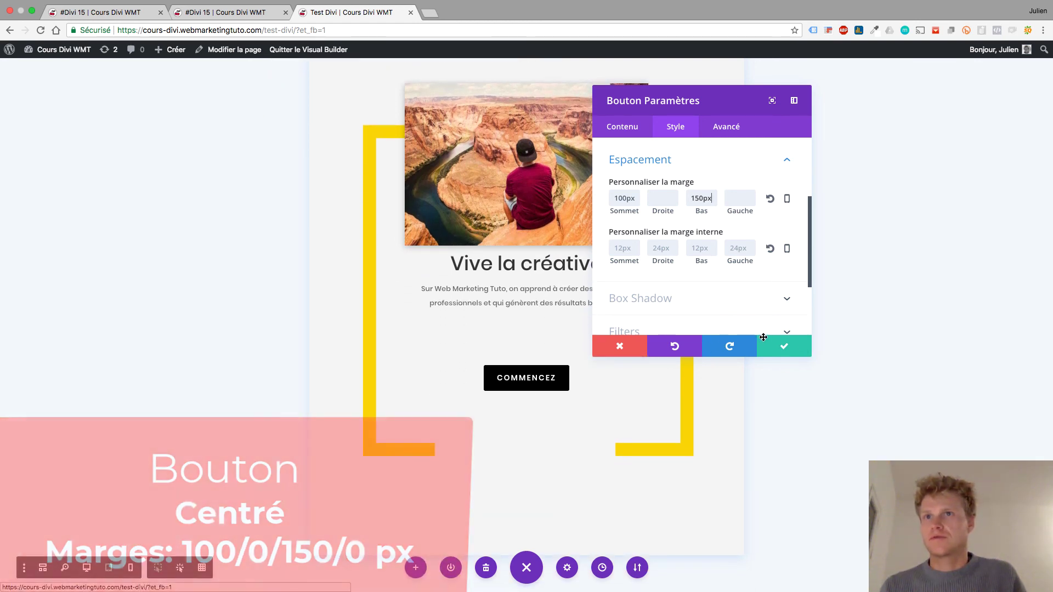
left_click(803, 350)
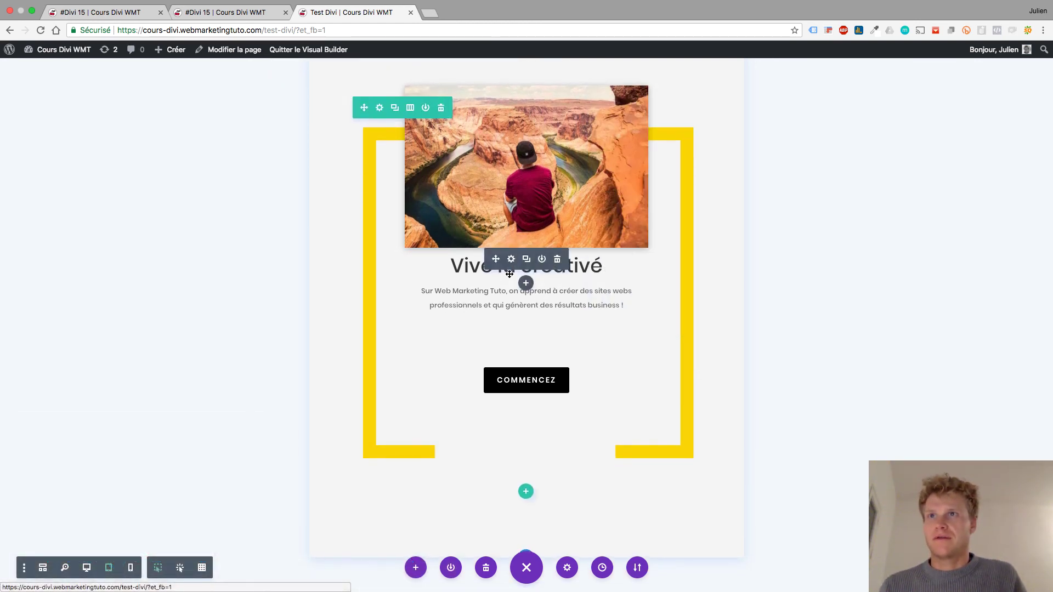
Step: Duplicate the yellow-framed row twice to get three stacked rows for tablet and mobile
scroll(510, 274, "up", 2)
scroll(510, 274, "down", 2)
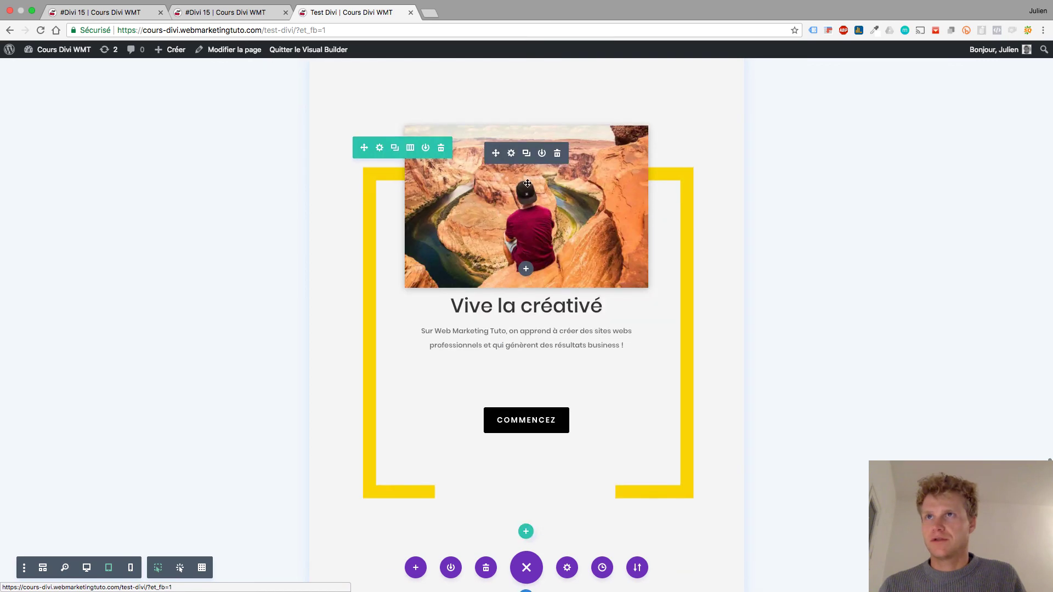
left_click(395, 150)
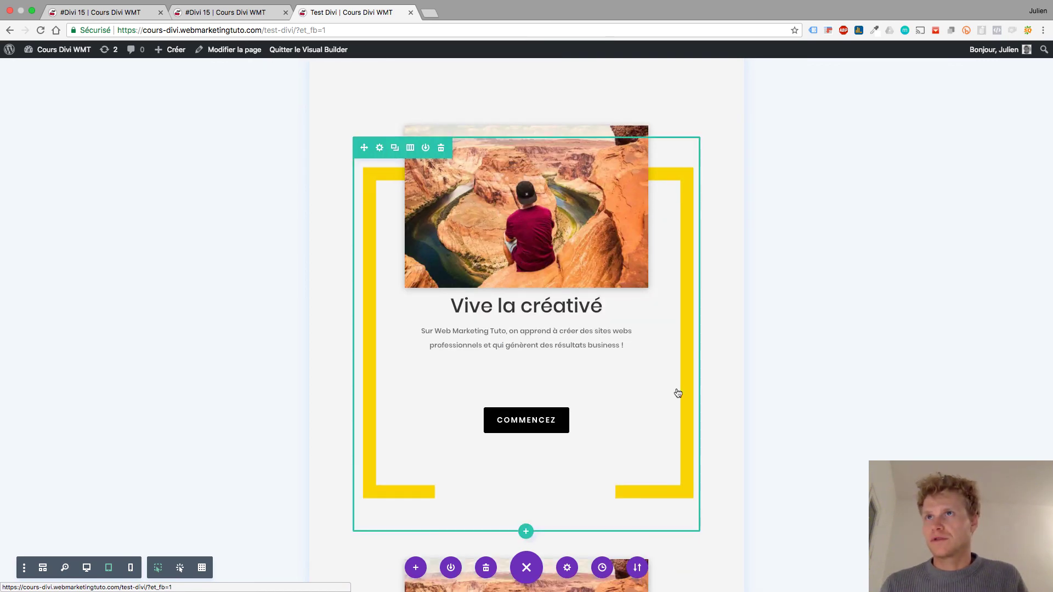
Step: Replace the second row's photo with the media library image of the woman beside the lattice fence and save the module
scroll(677, 389, "down", 6)
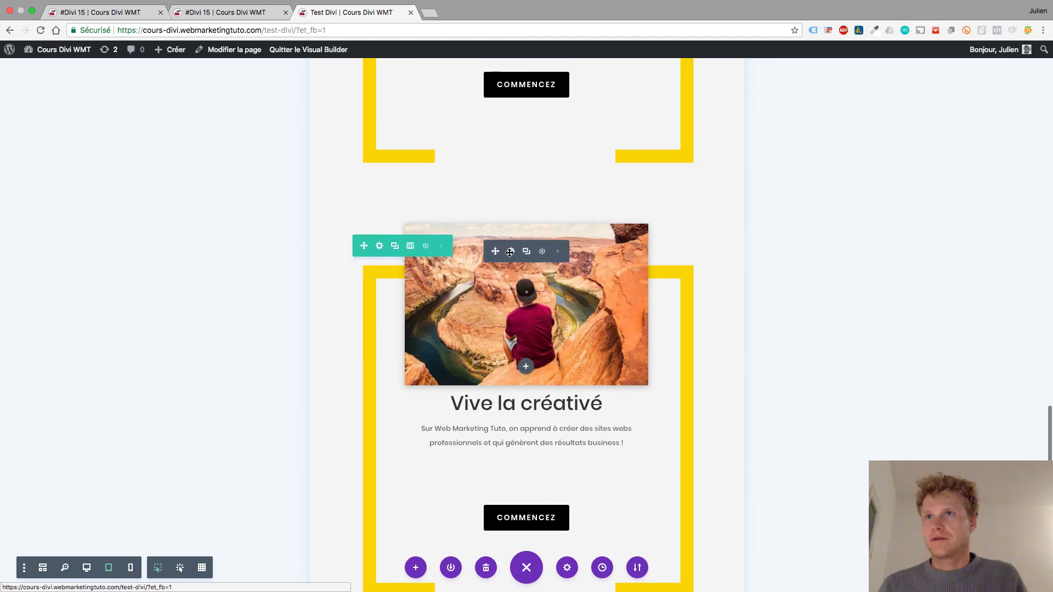
left_click(511, 251)
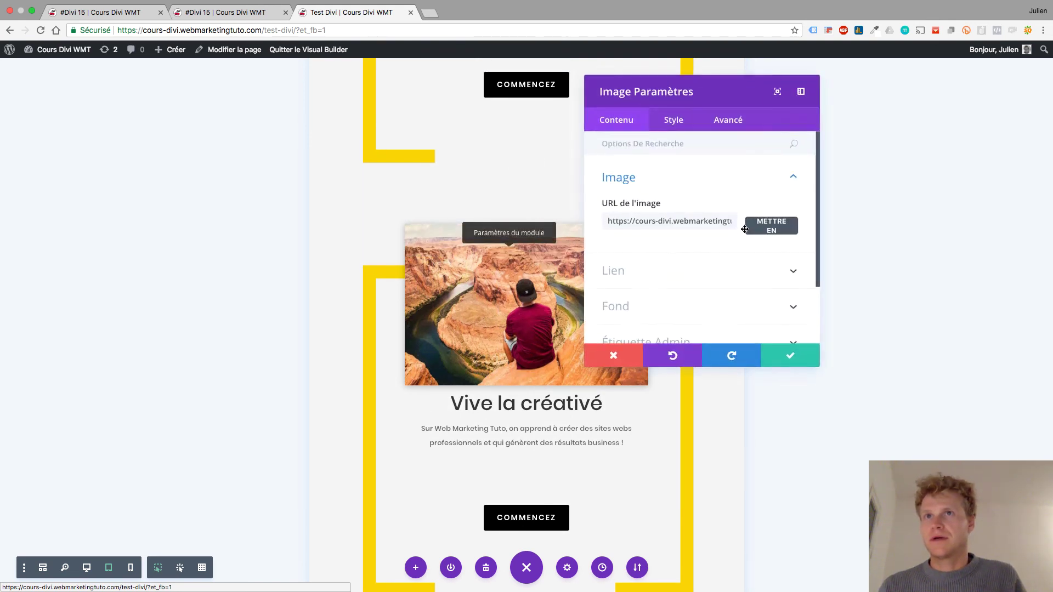
left_click(765, 227)
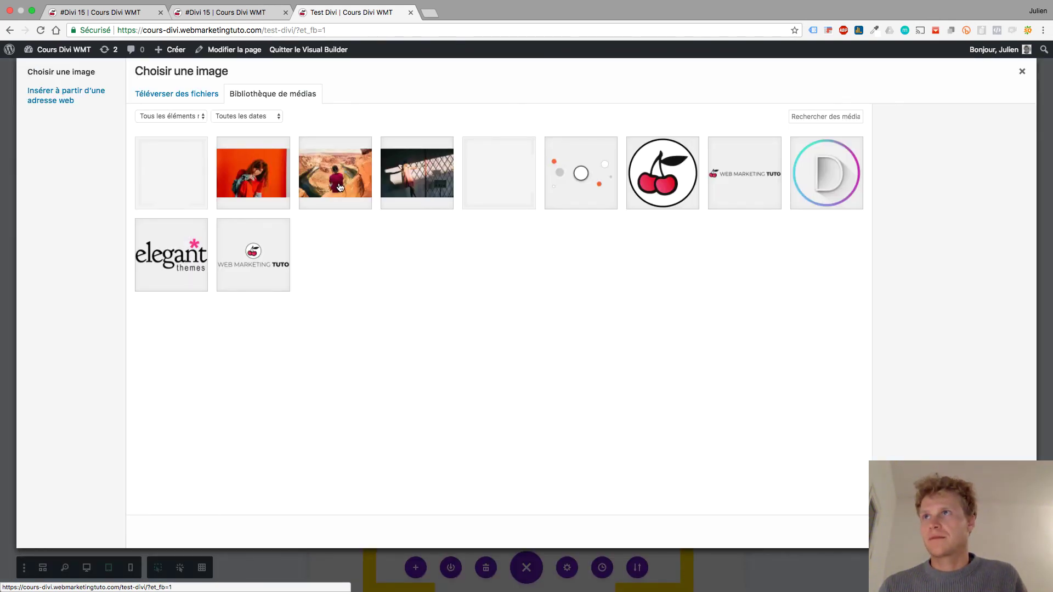
left_click(339, 188)
left_click(417, 190)
left_click(993, 532)
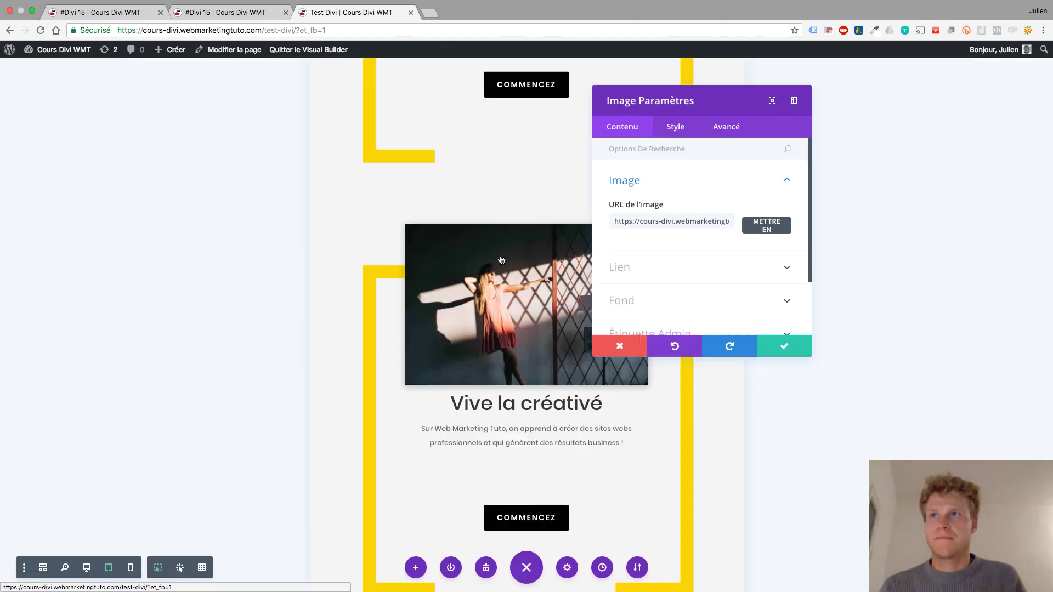
left_click(772, 350)
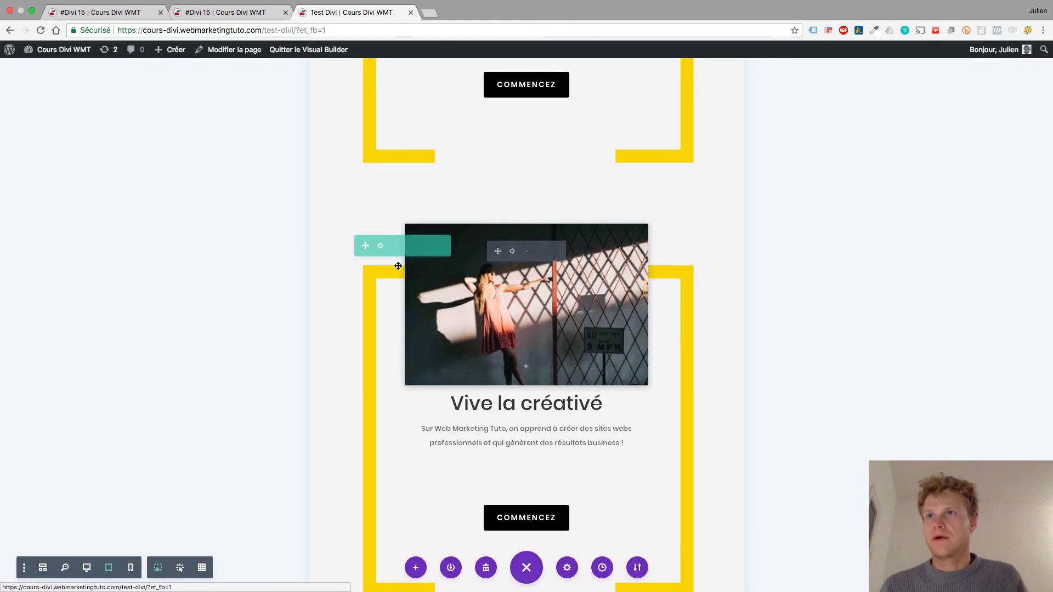
Step: Change the column 1 background colour of the second row to dark green and save the row
left_click(380, 246)
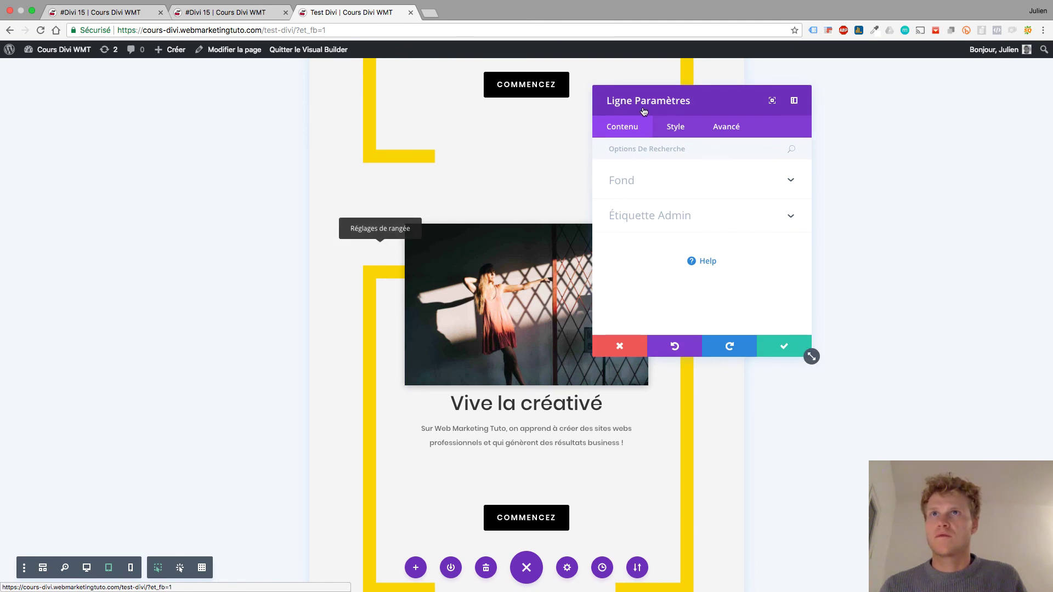
left_click(647, 175)
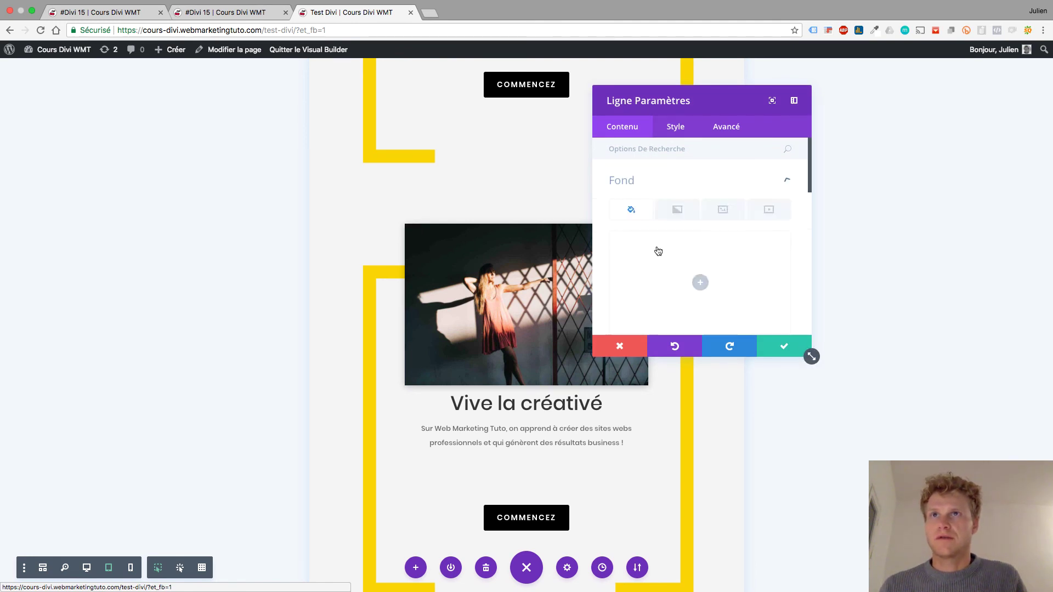
scroll(676, 267, "down", 2)
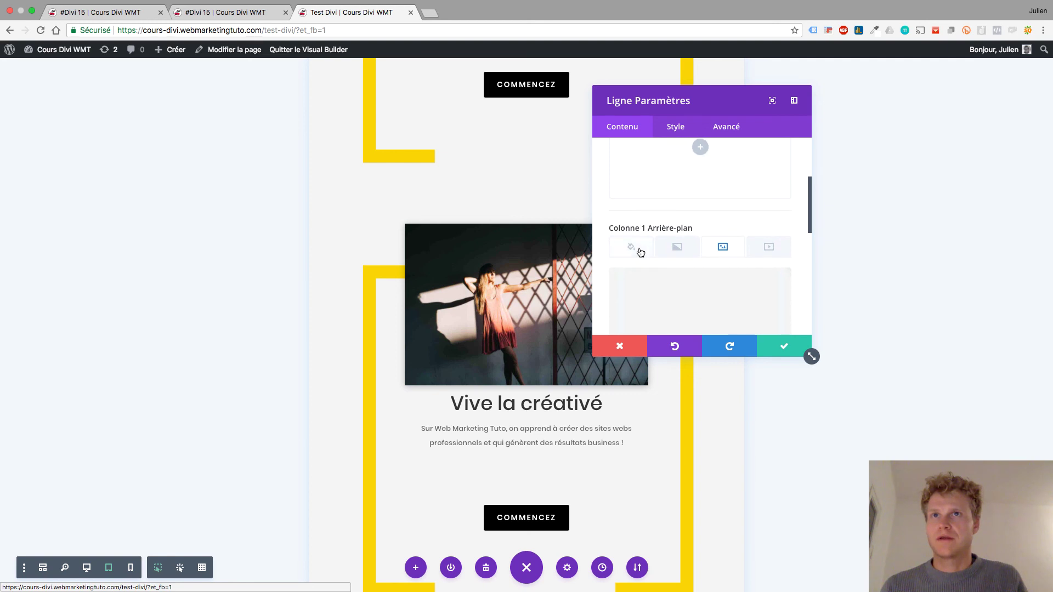
scroll(674, 266, "down", 1)
left_click(680, 267)
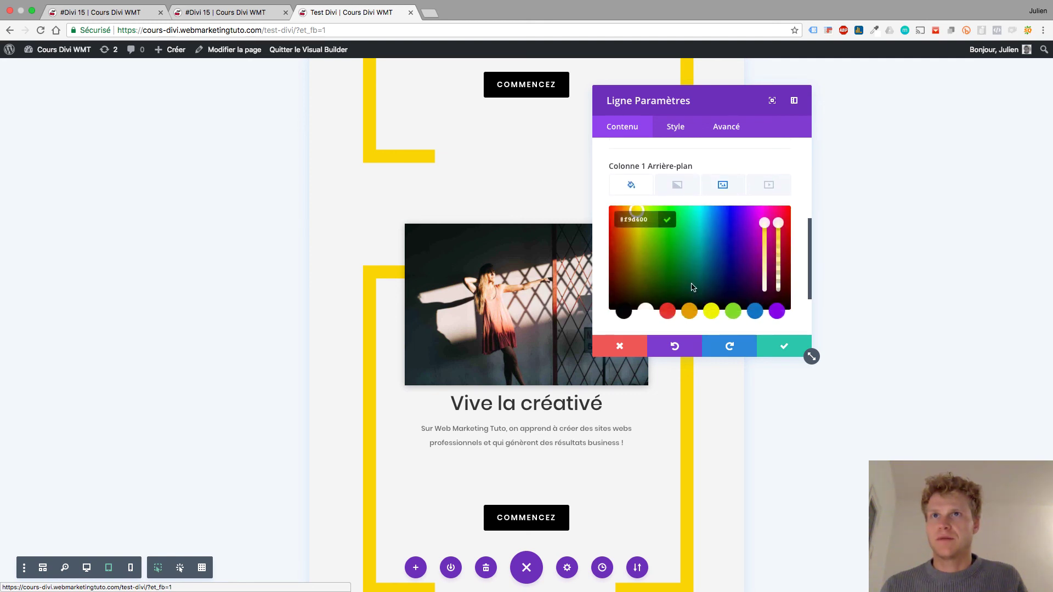
left_click(668, 313)
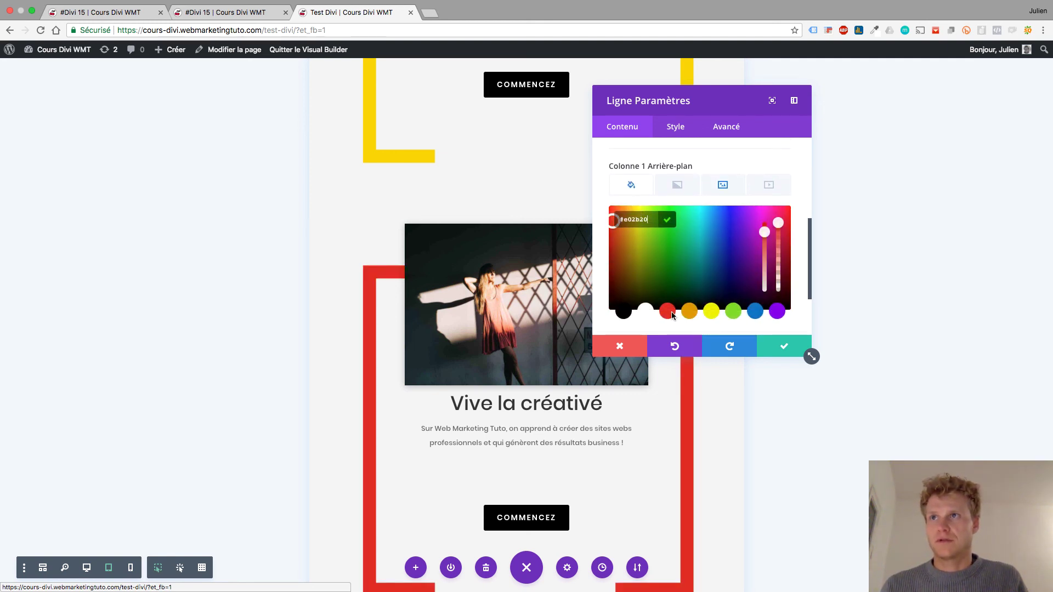
left_click(666, 256)
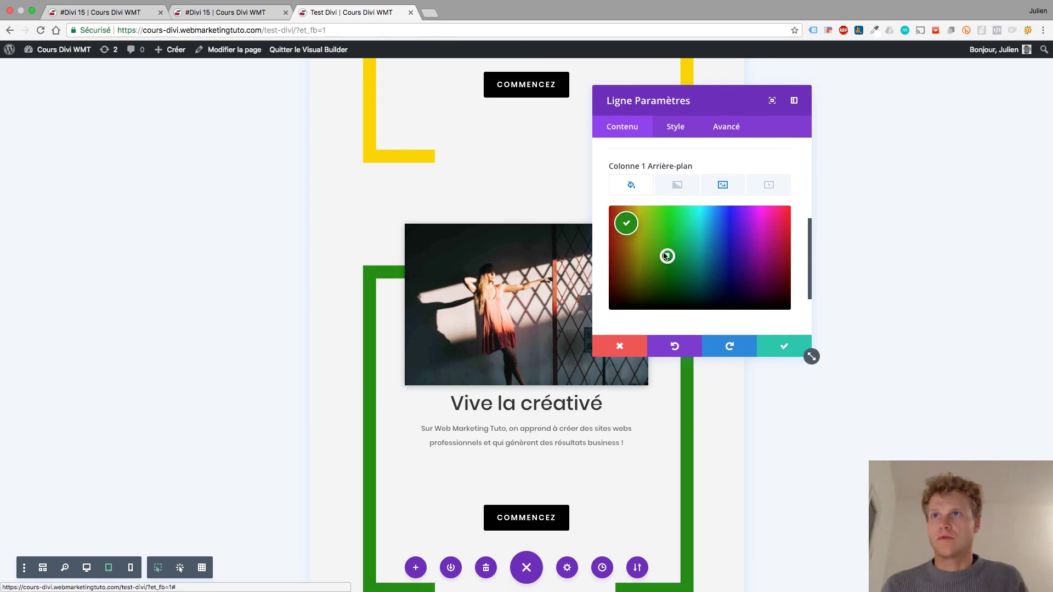
left_click(784, 346)
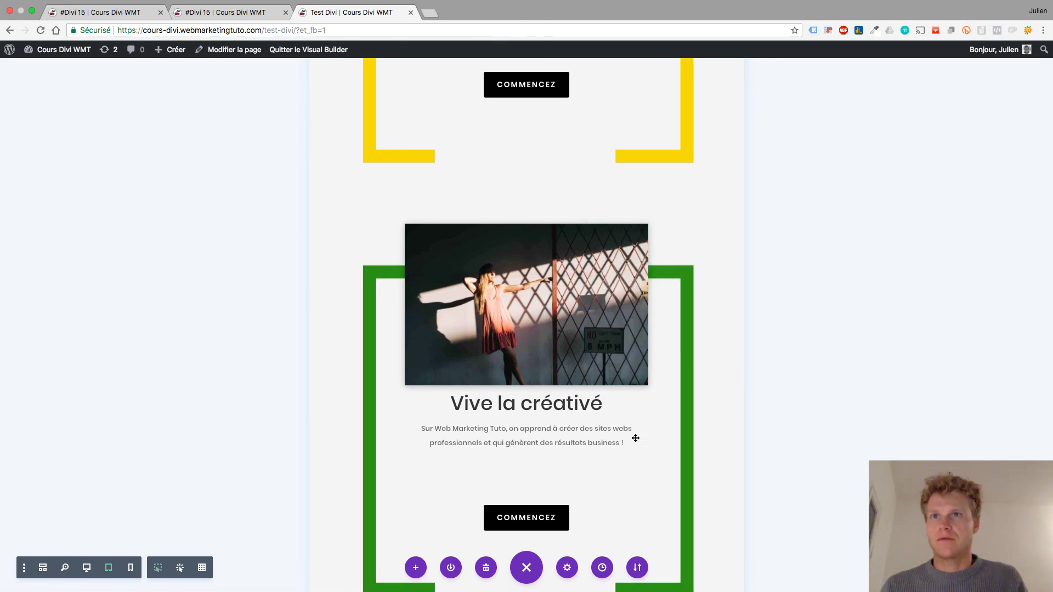
Step: Replace the third row's photo with the image of the seated woman on a red background and save the module
scroll(635, 437, "down", 8)
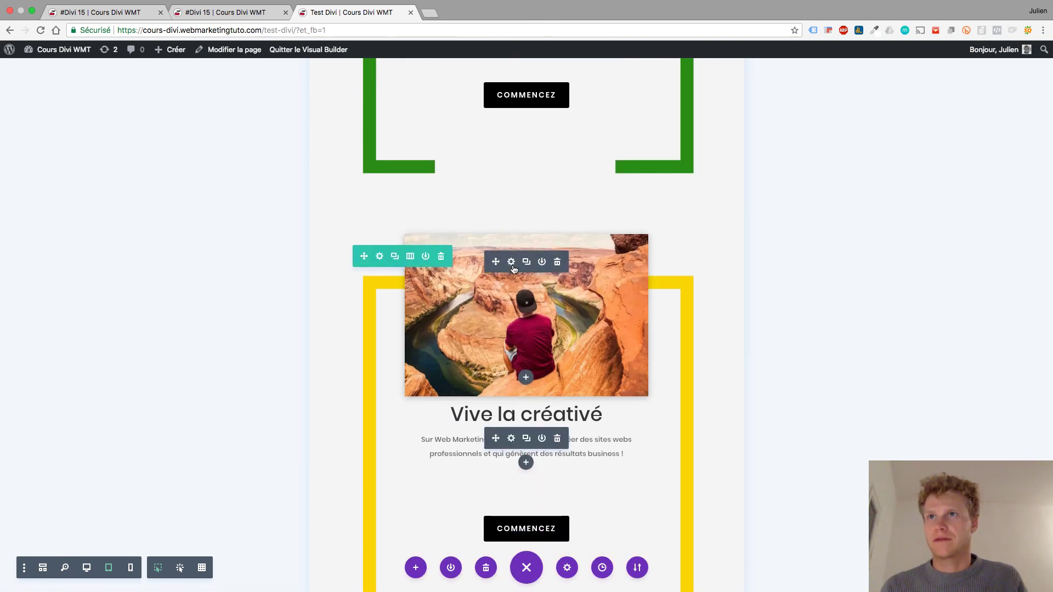
left_click(512, 259)
left_click(769, 226)
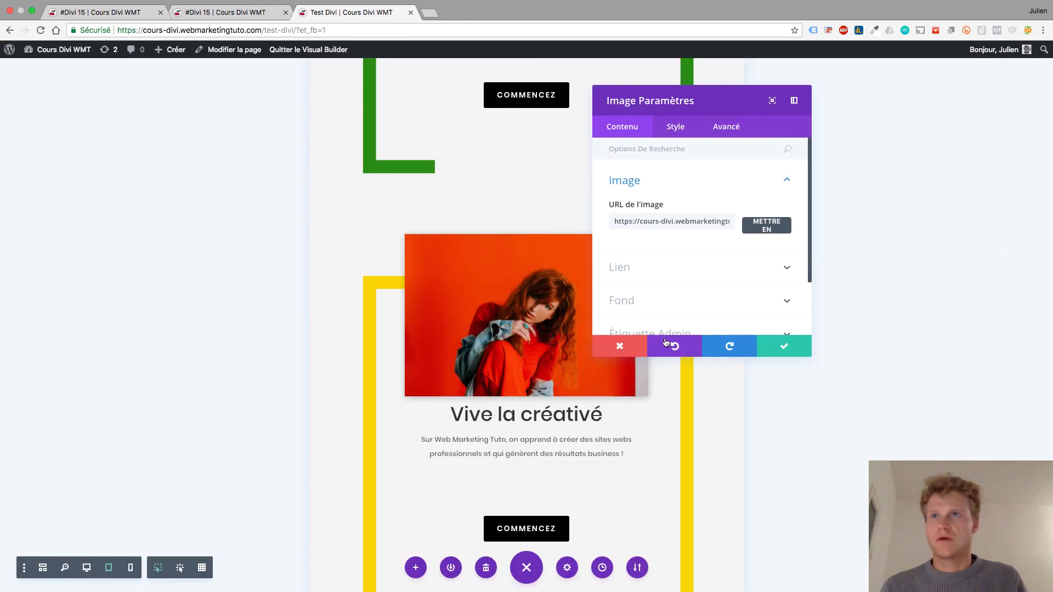
left_click(767, 345)
Step: Change the column 1 background colour of the third row to red and save the row
mouse_move(382, 260)
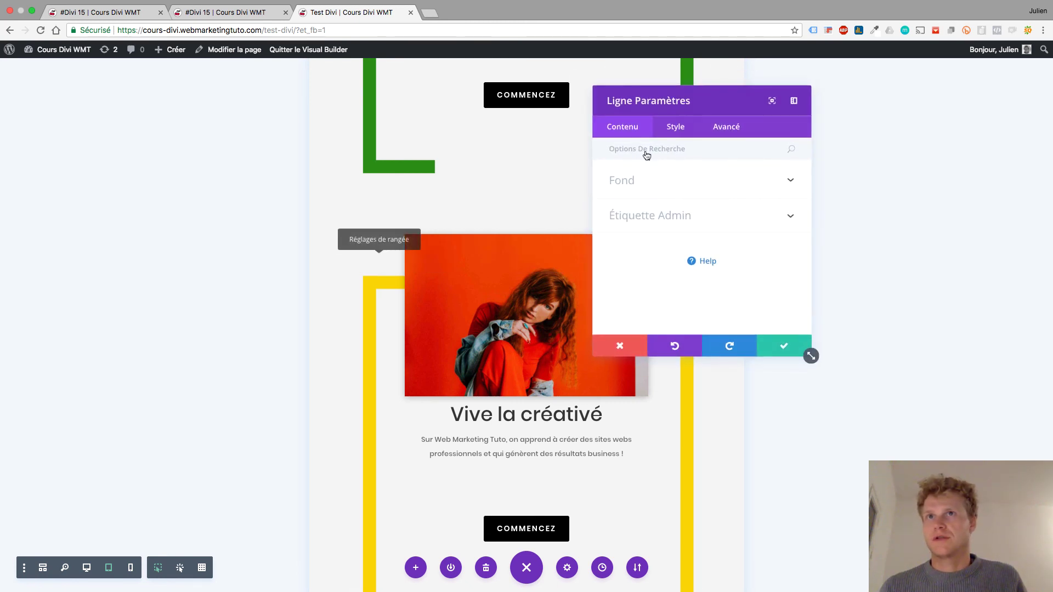
left_click(637, 188)
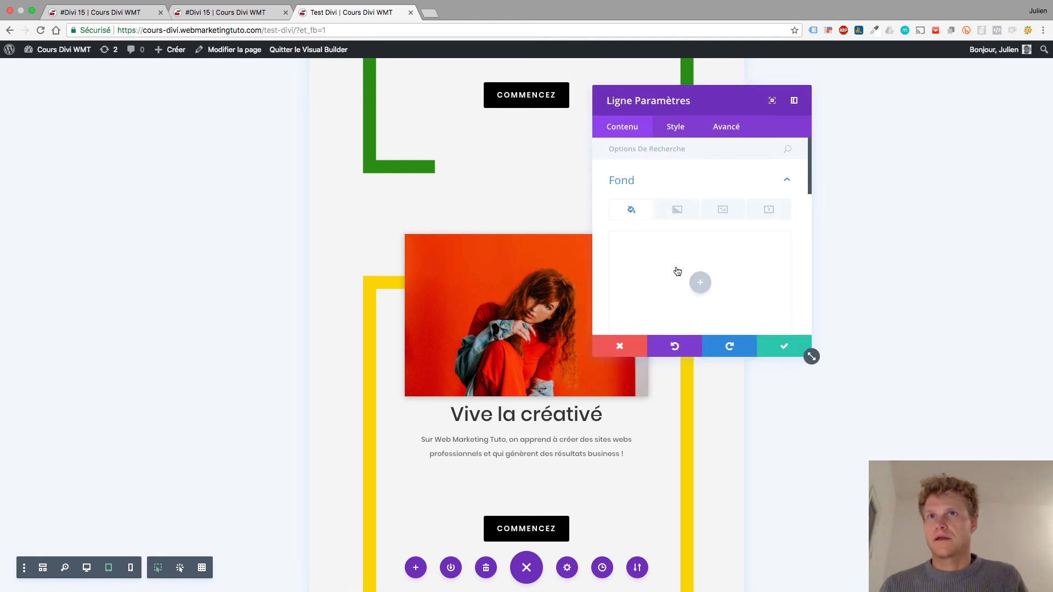
scroll(678, 271, "down", 5)
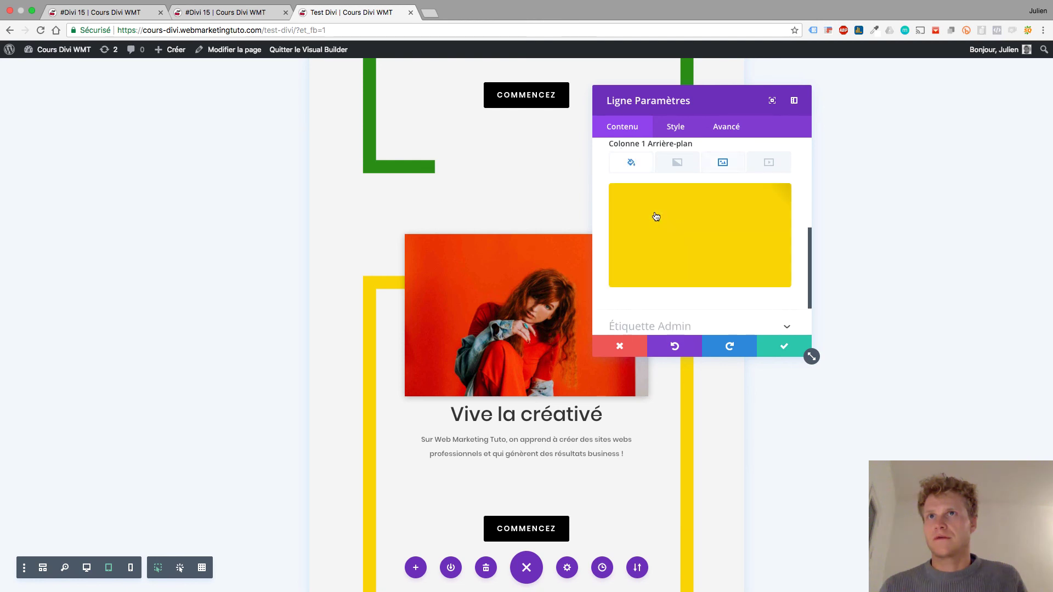
left_click(656, 216)
mouse_move(611, 196)
left_mouse_down()
mouse_move(628, 228)
mouse_move(625, 197)
mouse_move(613, 194)
left_mouse_up()
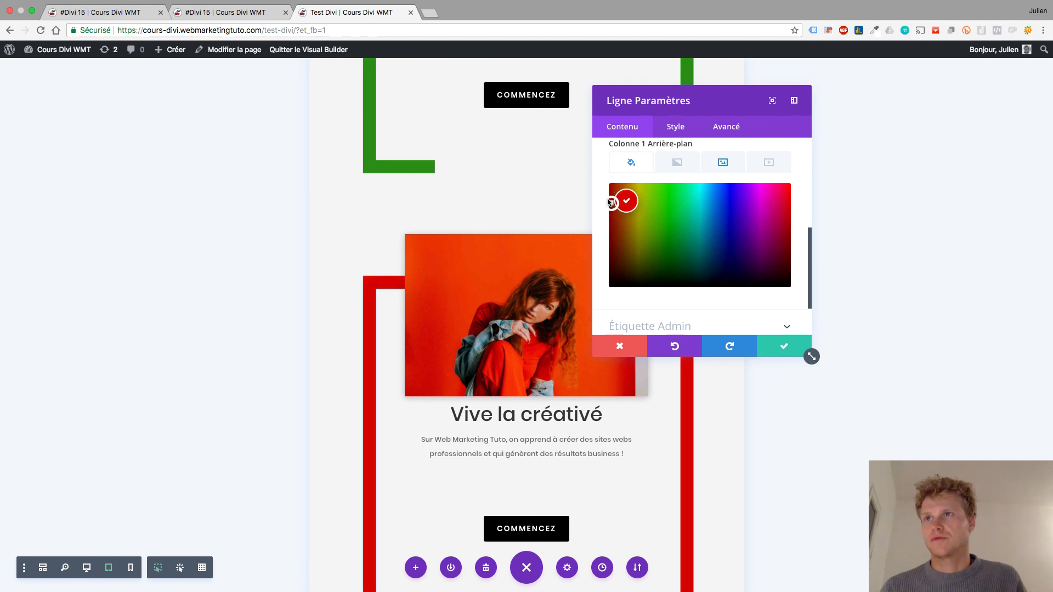
left_click(784, 346)
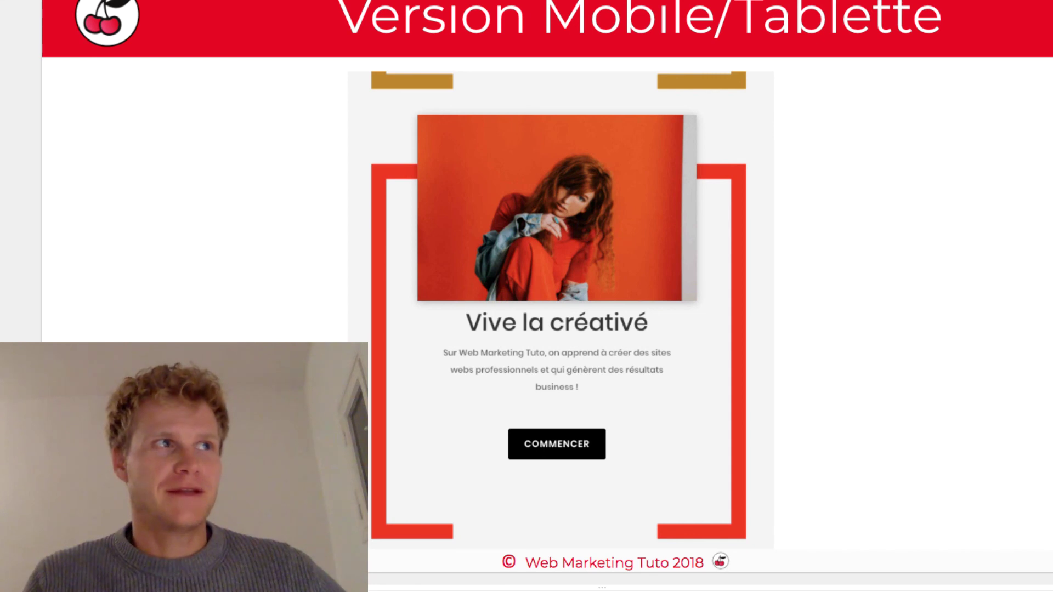
key("Down")
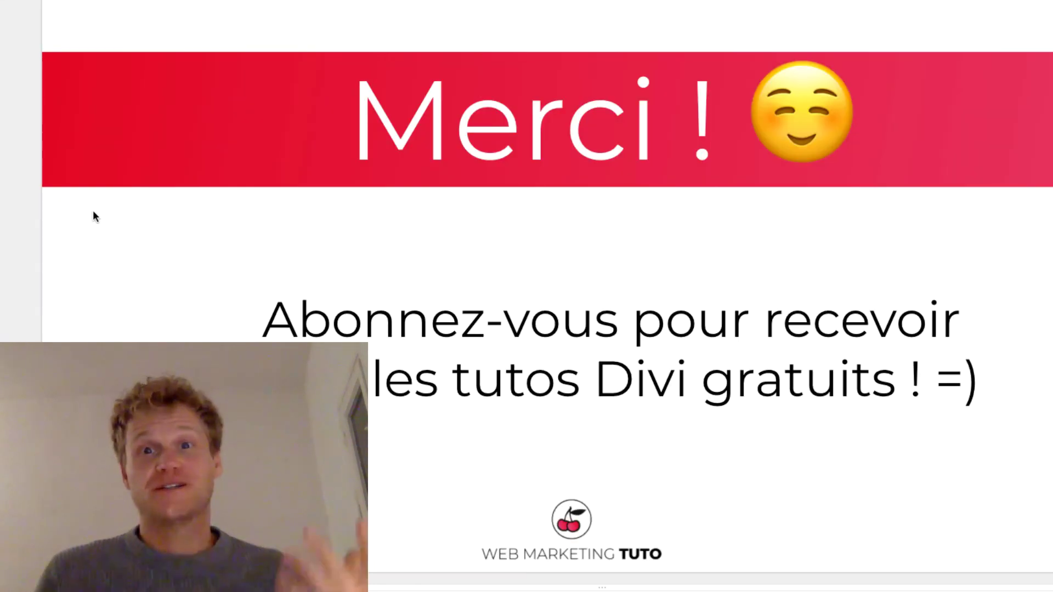